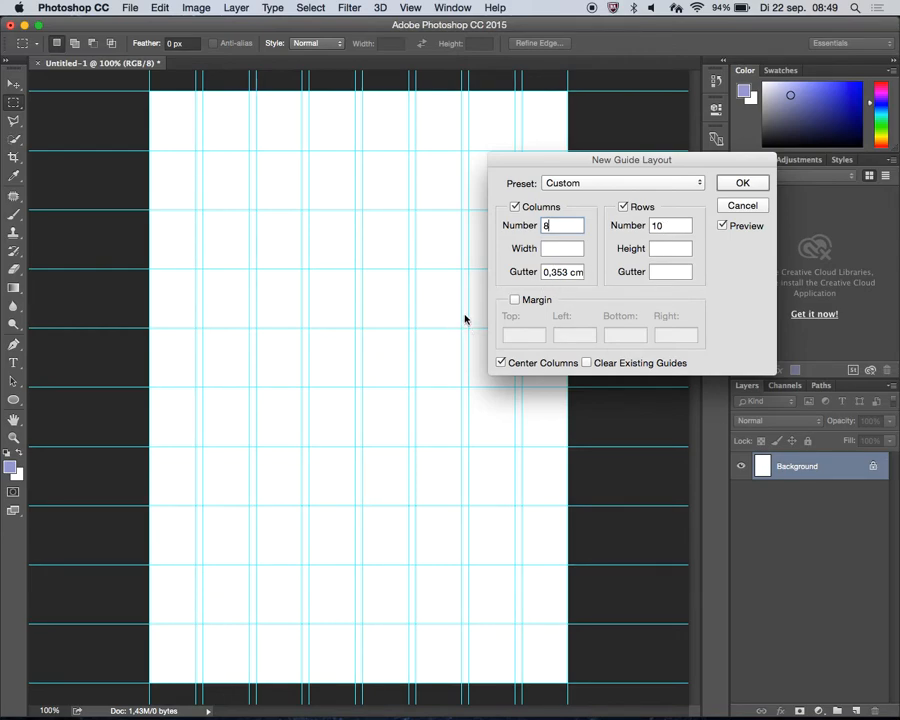
- Try a row gutter of 0,353 cm, copied from the column gutter, in the new guide layout and cancel the layout
{"action": "left_click", "coordinate": [667, 272]}
{"action": "double_click", "coordinate": [558, 273]}
{"action": "key", "text": "super+c"}
{"action": "left_click", "coordinate": [683, 272]}
{"action": "key", "text": "super+v"}
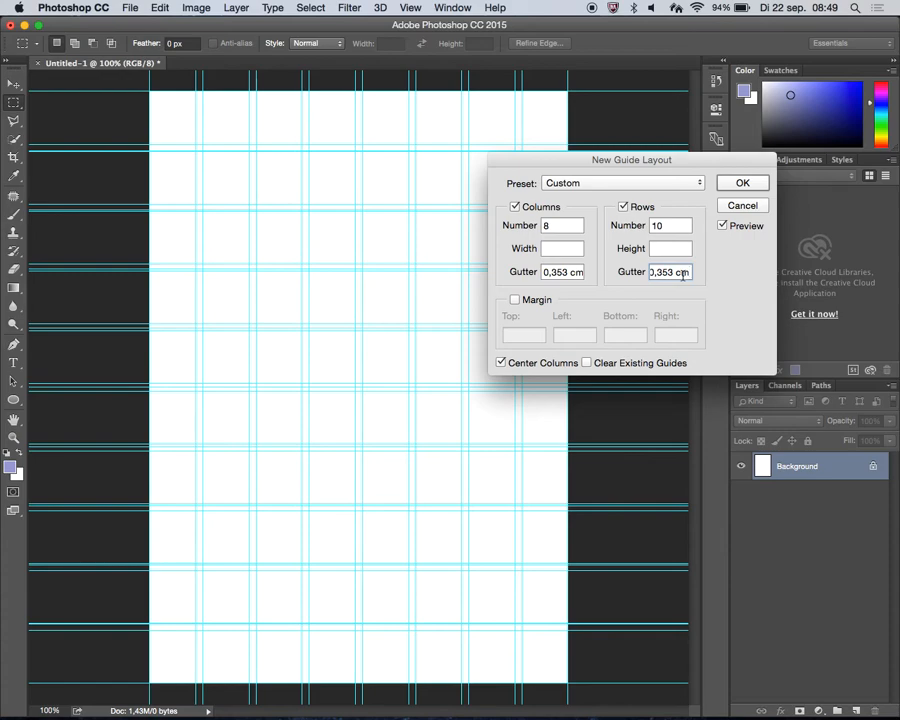
{"action": "left_click", "coordinate": [741, 206]}
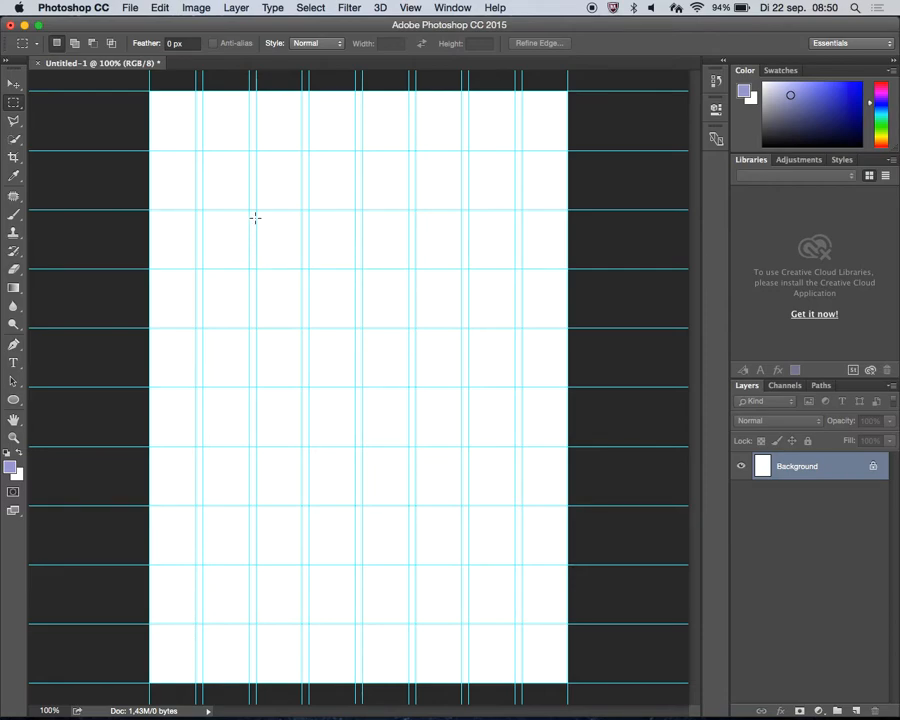
- Activate the Move tool and show the rulers around the canvas
{"action": "left_click", "coordinate": [14, 84]}
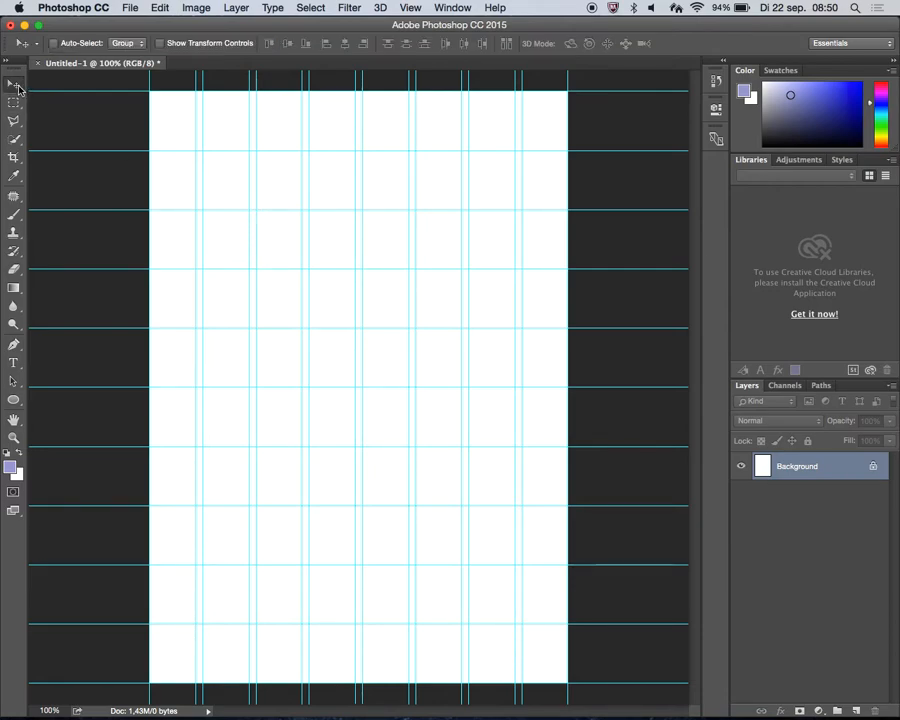
{"action": "left_click", "coordinate": [410, 8]}
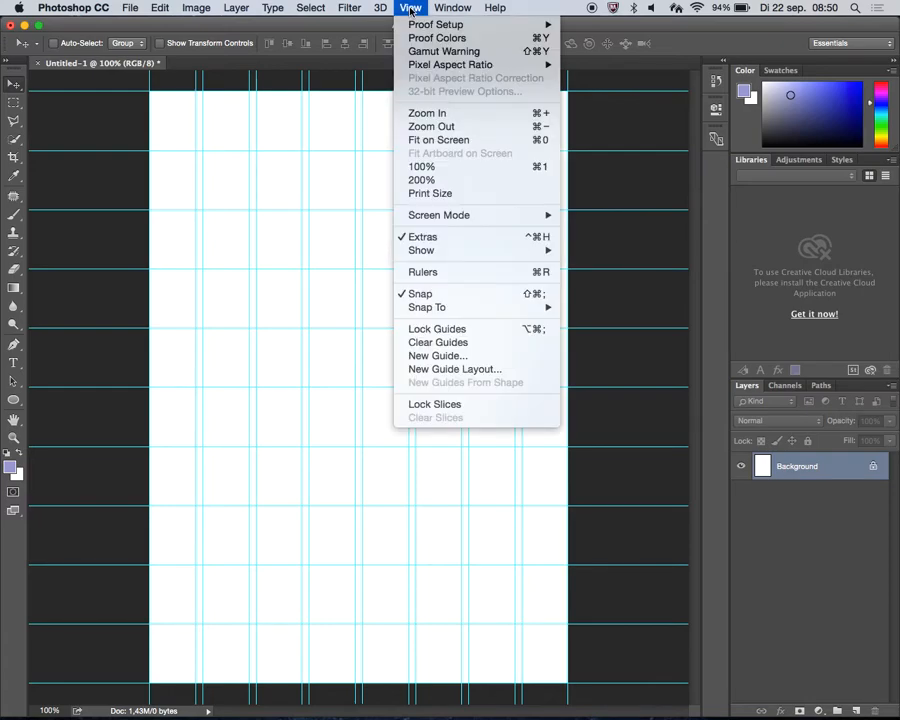
{"action": "left_click", "coordinate": [428, 272]}
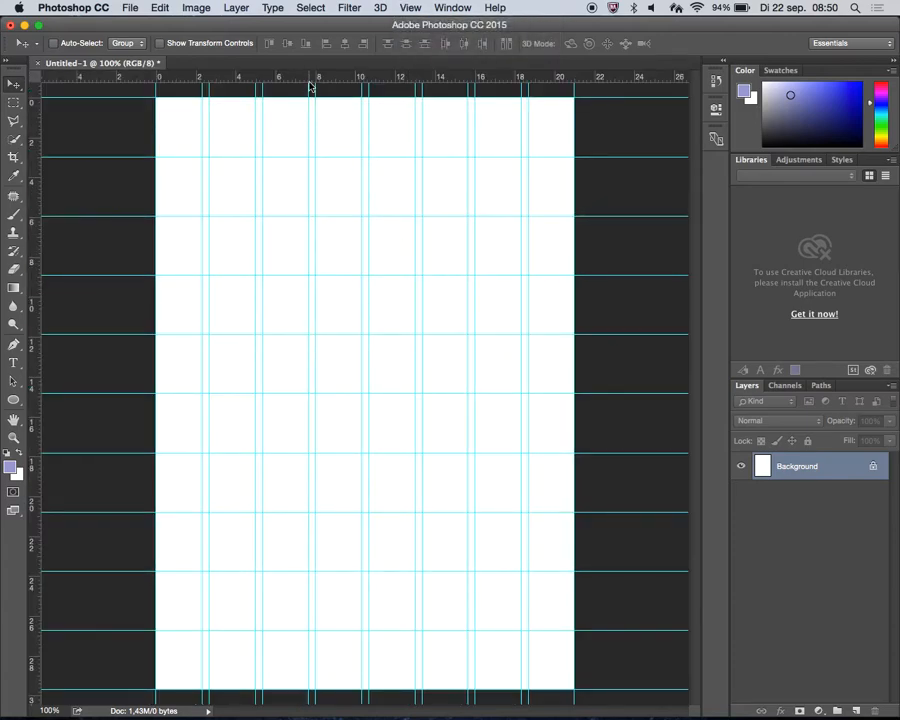
{"action": "left_click", "coordinate": [410, 8]}
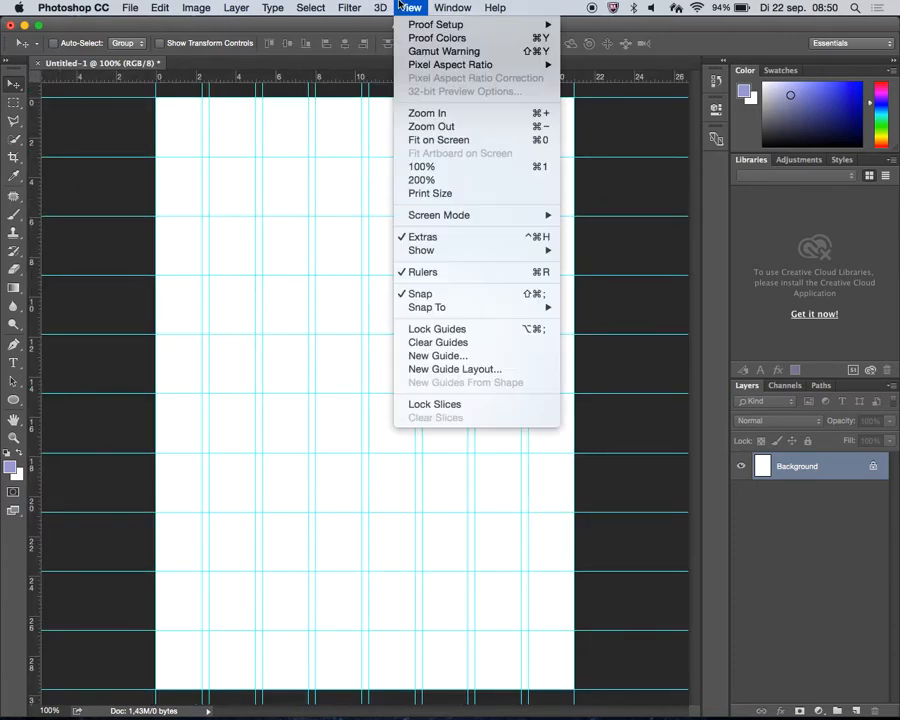
{"action": "left_click", "coordinate": [265, 71]}
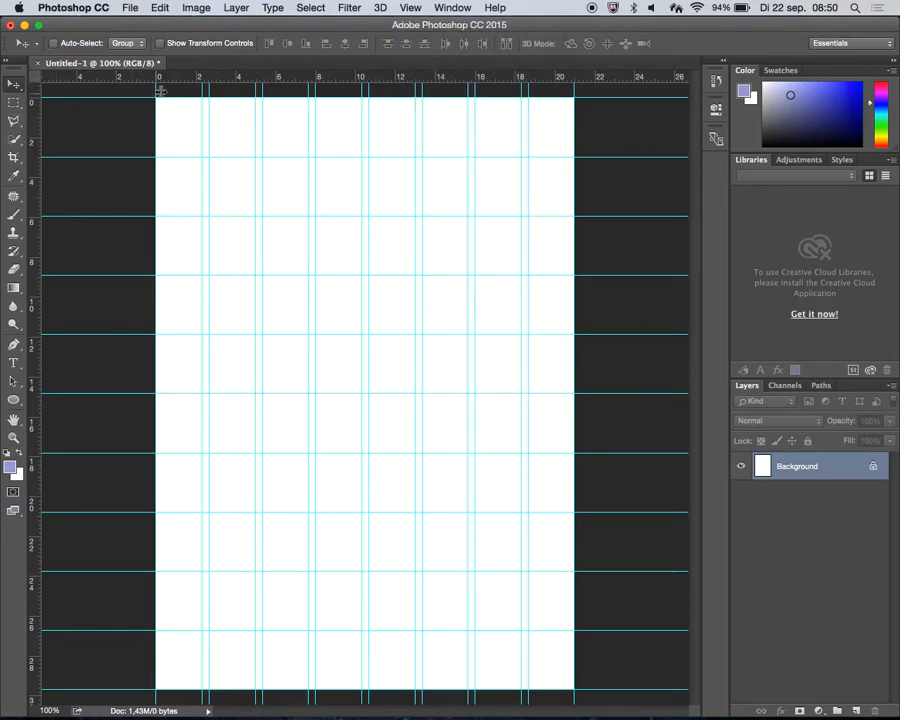
- Add a horizontal guide at about 7 cm and vertical guides at about 1.2 and 3.7 cm; move the 6 cm horizontal guide to about 4.3 cm
{"action": "left_click_drag", "start_coordinate": [193, 80], "coordinate": [246, 235]}
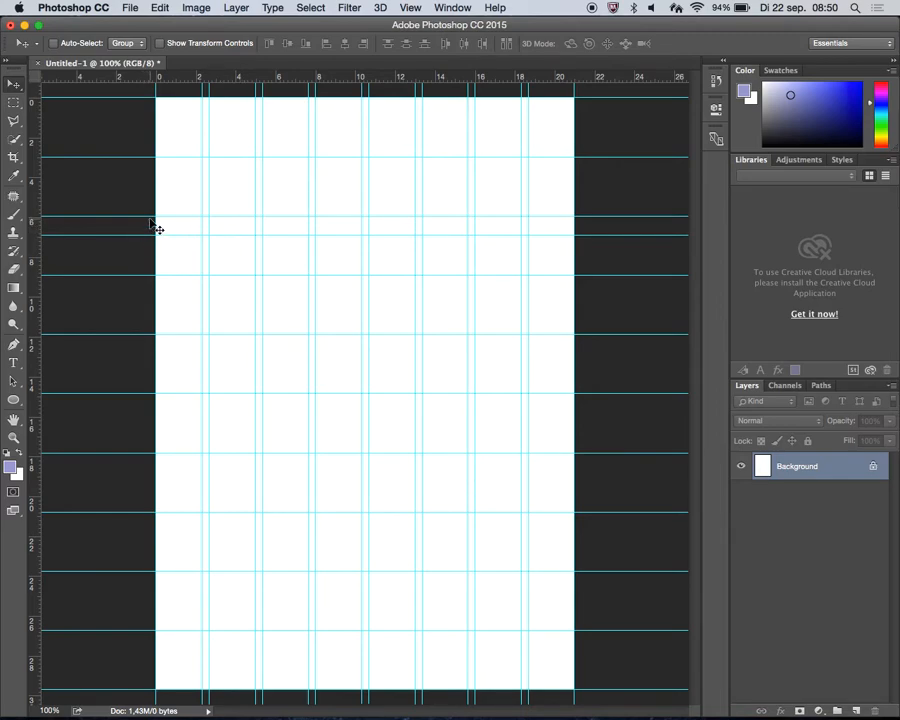
{"action": "left_click_drag", "start_coordinate": [149, 216], "coordinate": [149, 183]}
{"action": "left_click_drag", "start_coordinate": [35, 262], "coordinate": [183, 236]}
{"action": "left_click_drag", "start_coordinate": [36, 266], "coordinate": [230, 265]}
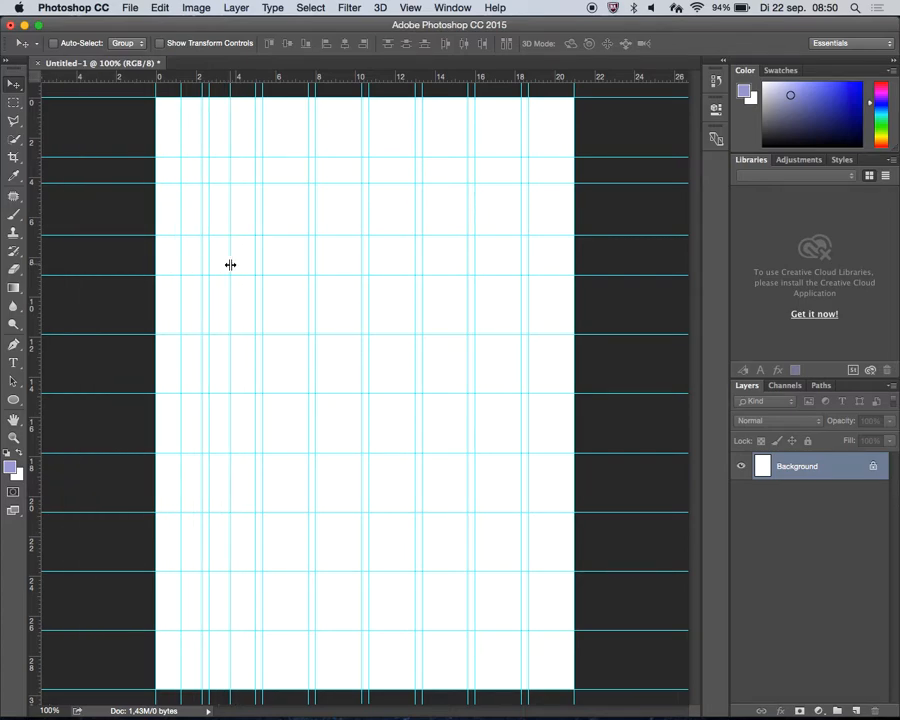
- Hide all guides by switching off Extras, and show them again
{"action": "left_click", "coordinate": [409, 8]}
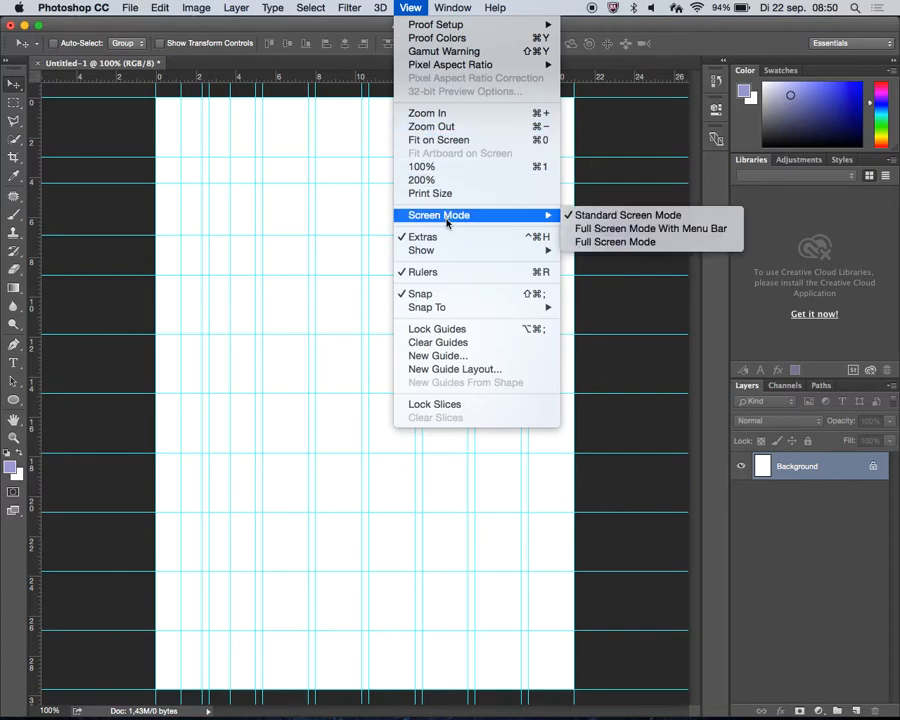
{"action": "mouse_move", "coordinate": [456, 254]}
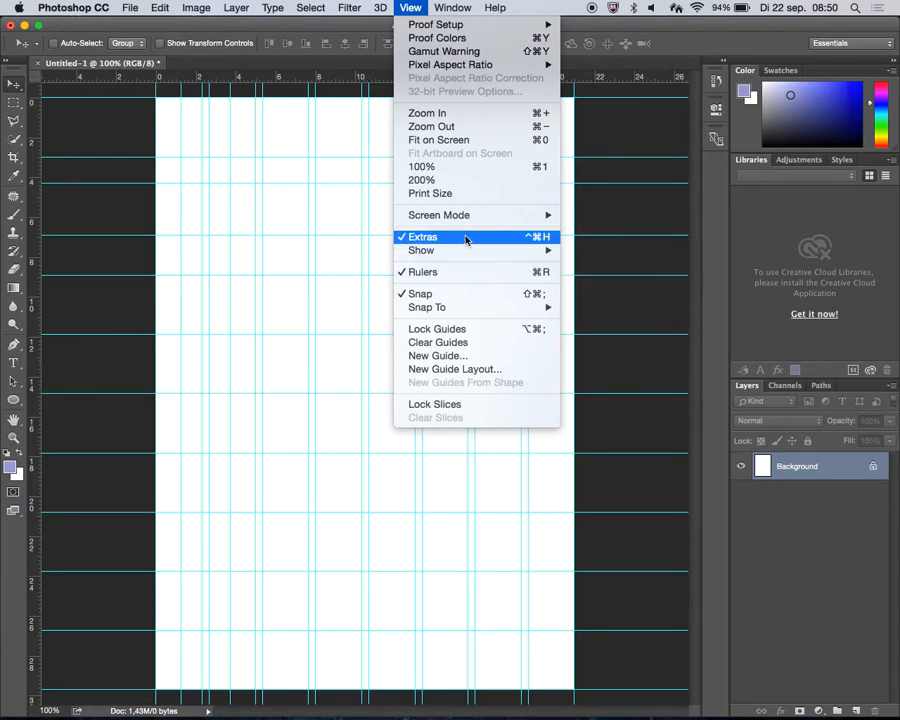
{"action": "left_click", "coordinate": [464, 242]}
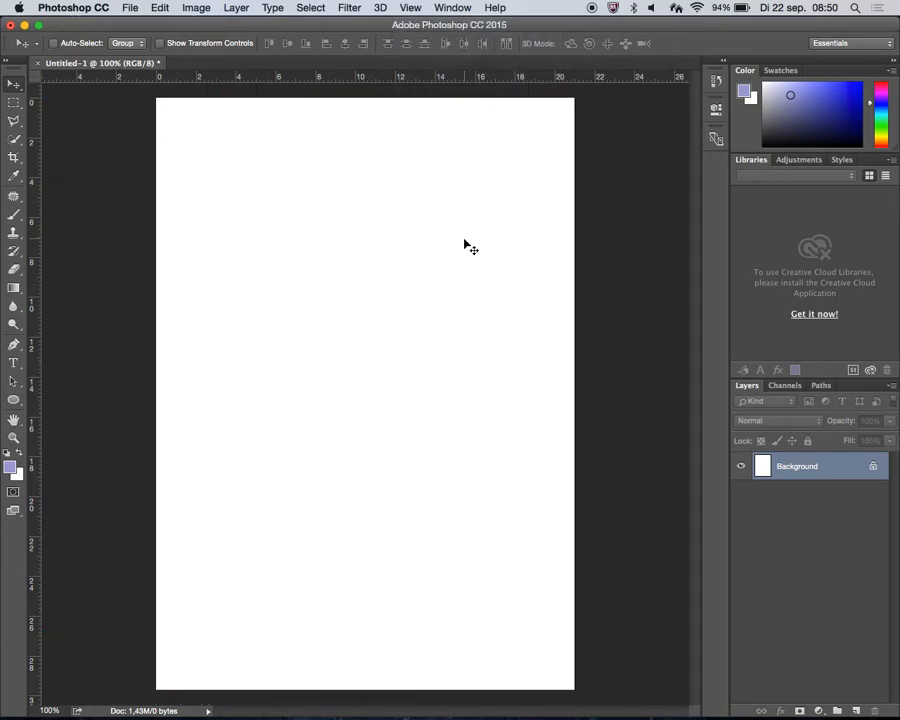
{"action": "left_click", "coordinate": [424, 6]}
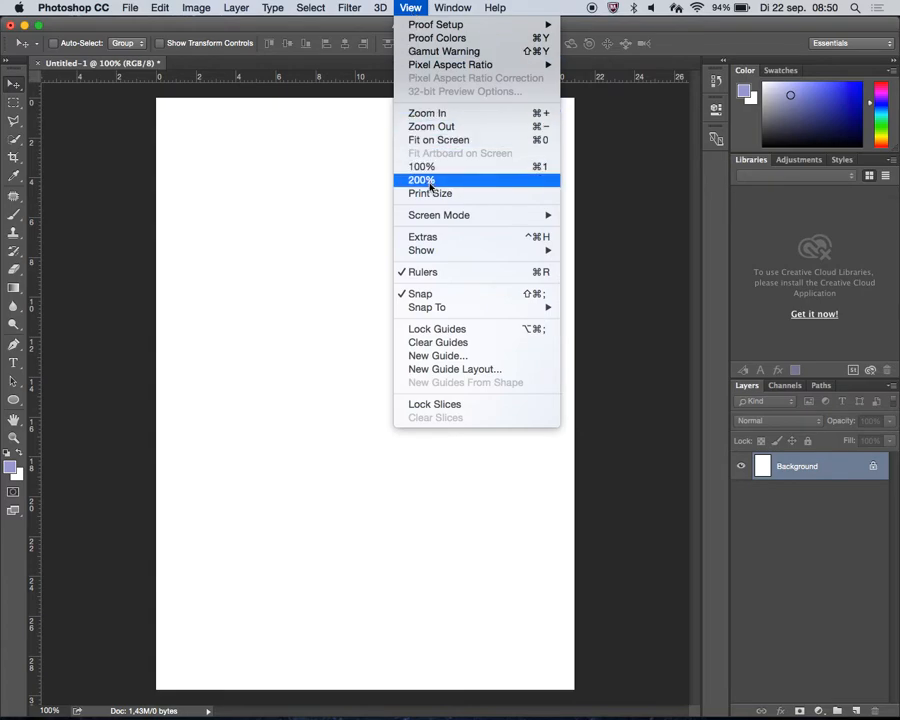
{"action": "left_click", "coordinate": [437, 239]}
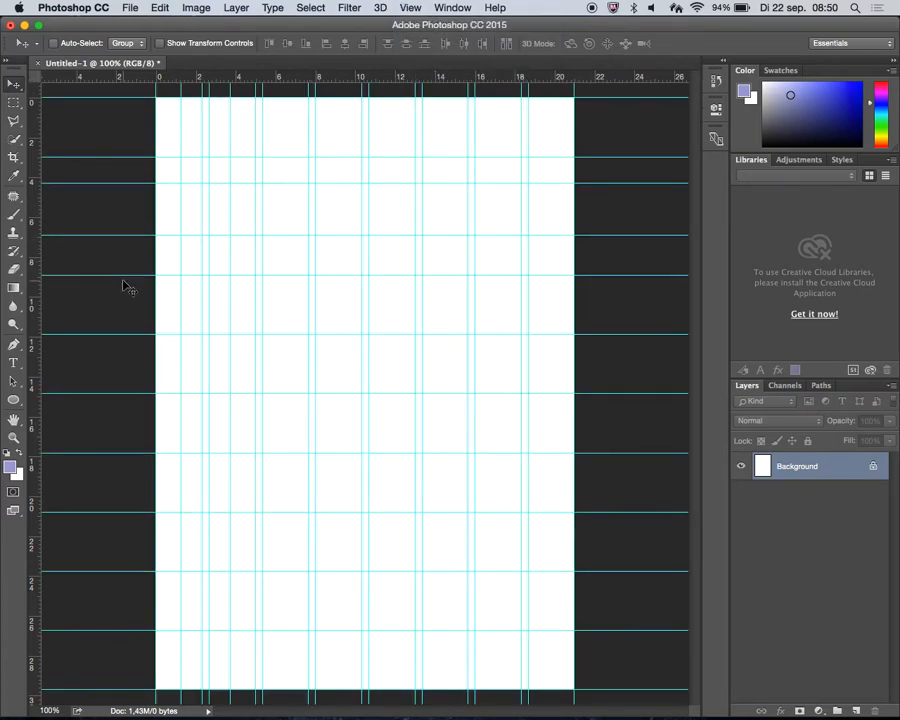
- Remove the horizontal guide at about 7 cm and close Untitled-1 without saving it
{"action": "left_click_drag", "start_coordinate": [139, 98], "coordinate": [153, 76]}
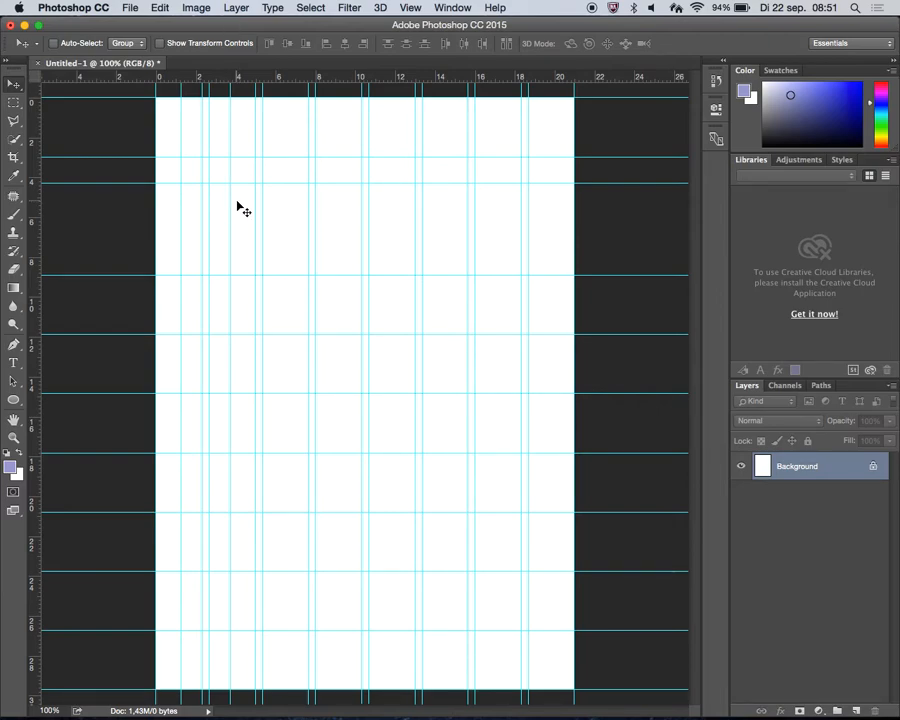
{"action": "key", "text": "super+w"}
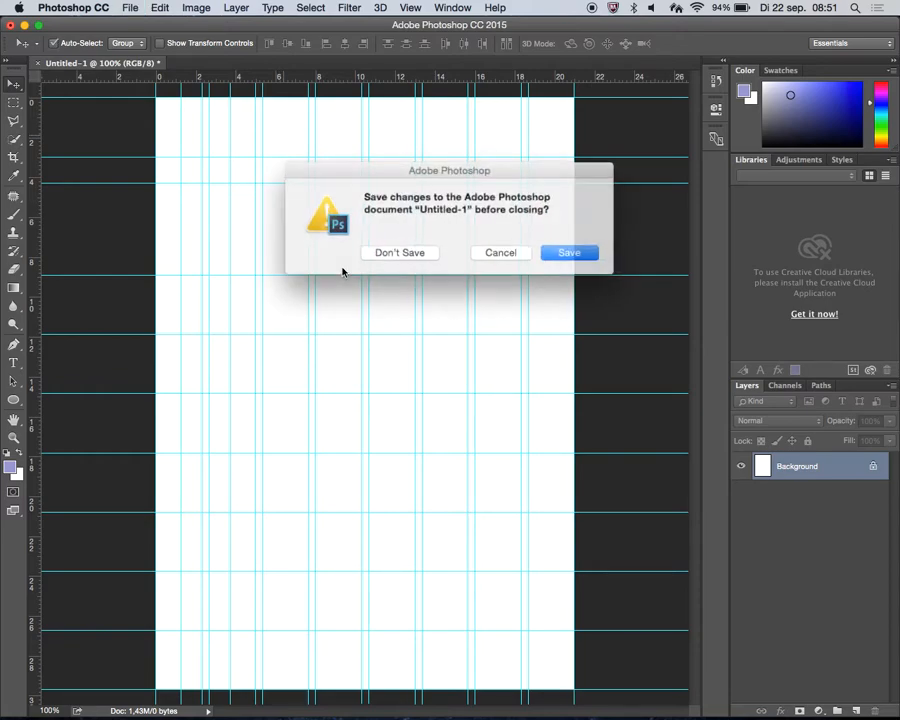
{"action": "left_click", "coordinate": [405, 251]}
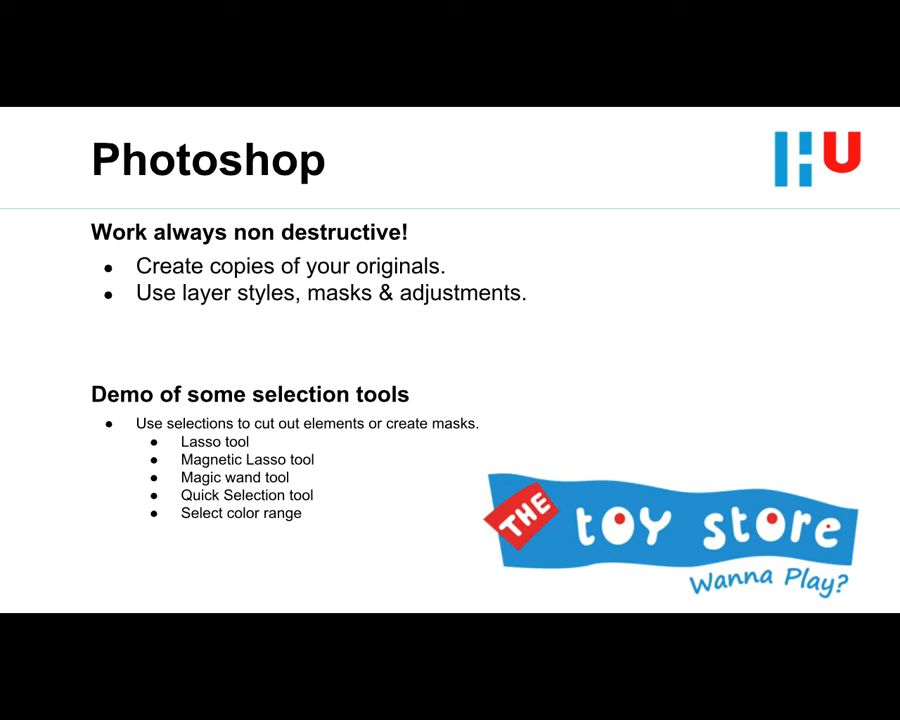
- Leave the presentation and launch Adobe Muse CC
{"action": "key", "text": "ctrl+Left"}
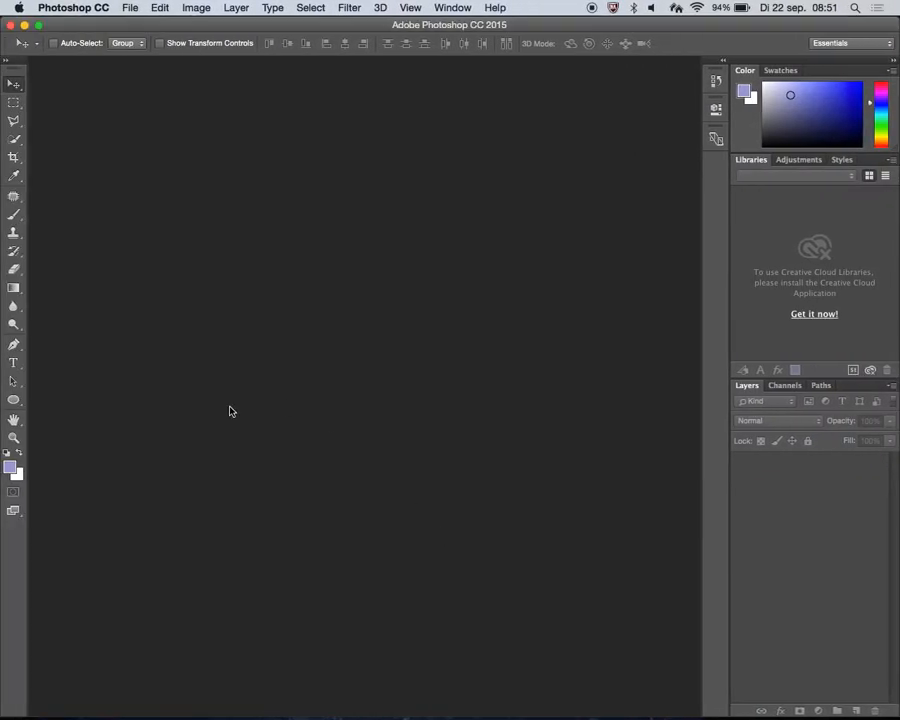
{"action": "key", "text": "super+space"}
{"action": "type", "text": "mus"}
{"action": "key", "text": "Return"}
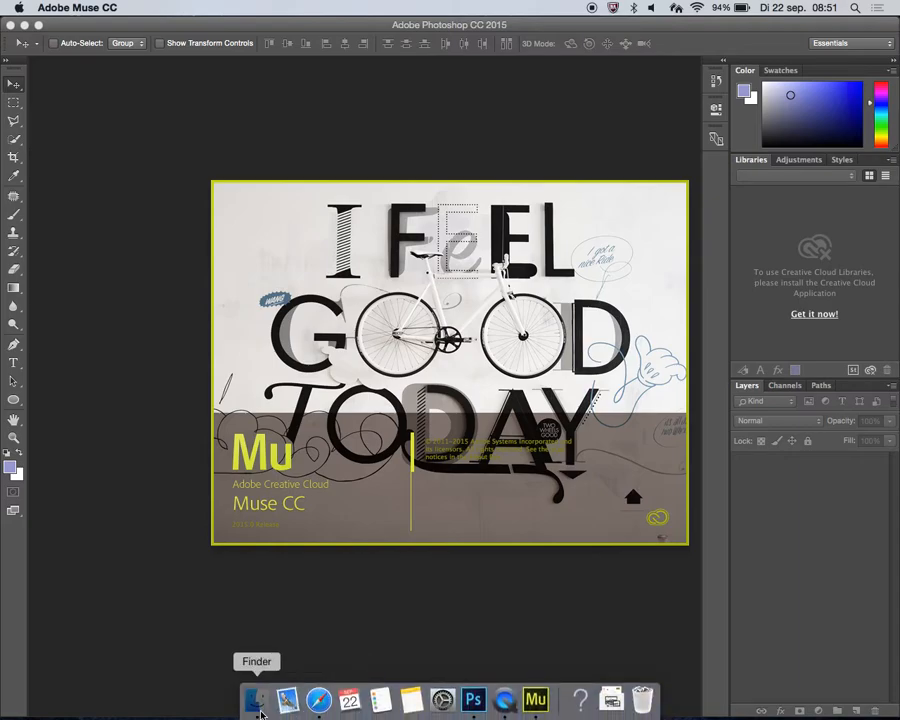
- Switch to Finder, open the Demo Website Muse folder on the Desktop and preview the image "the toy store logo"
{"action": "left_click", "coordinate": [258, 703]}
{"action": "left_click", "coordinate": [77, 388]}
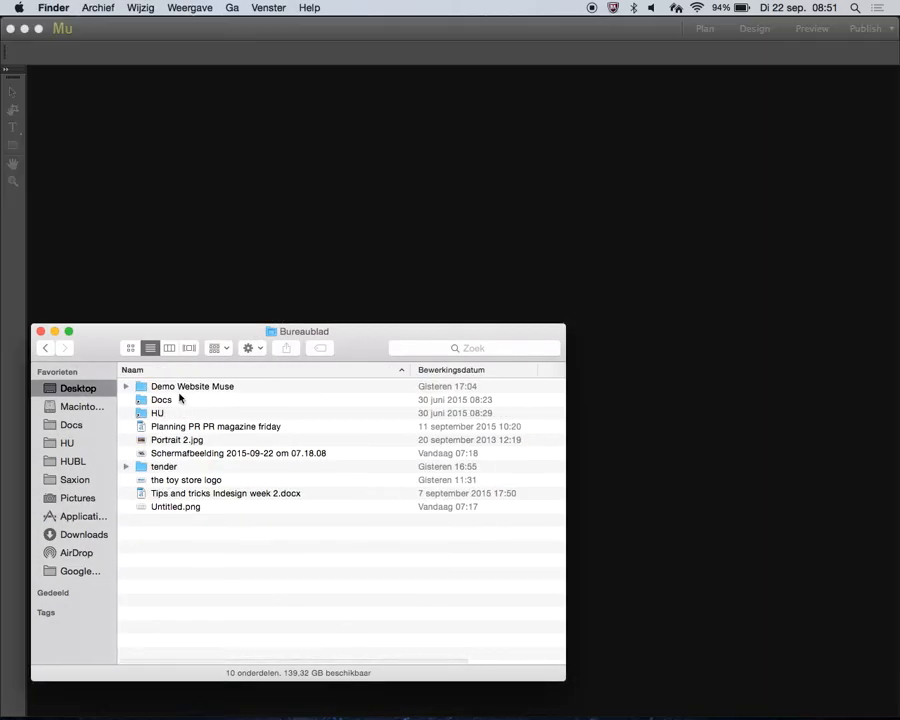
{"action": "double_click", "coordinate": [180, 388]}
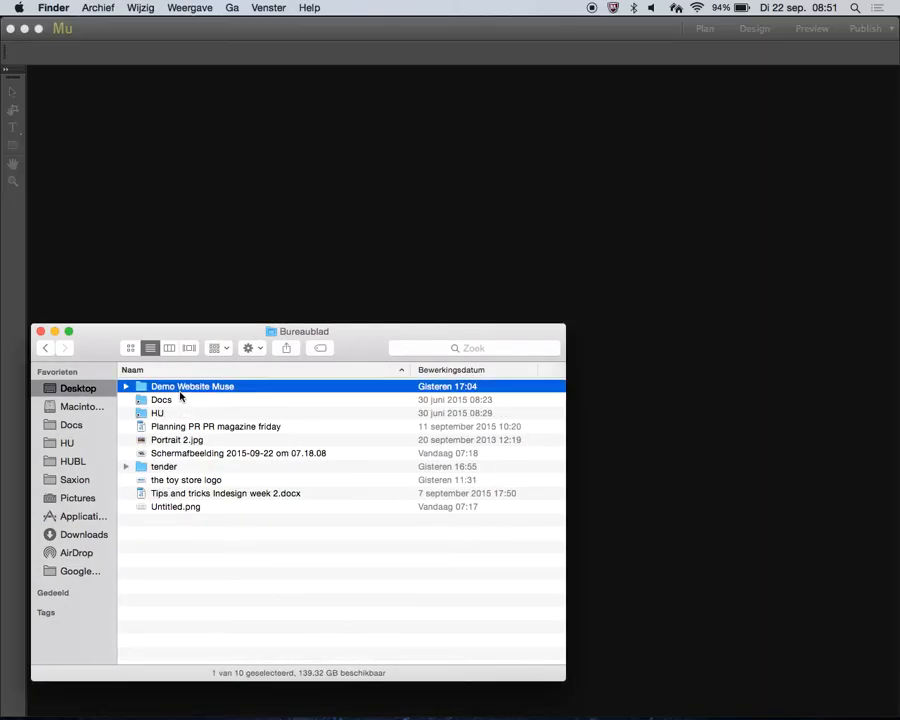
{"action": "left_click", "coordinate": [190, 386]}
{"action": "key", "text": "Down"}
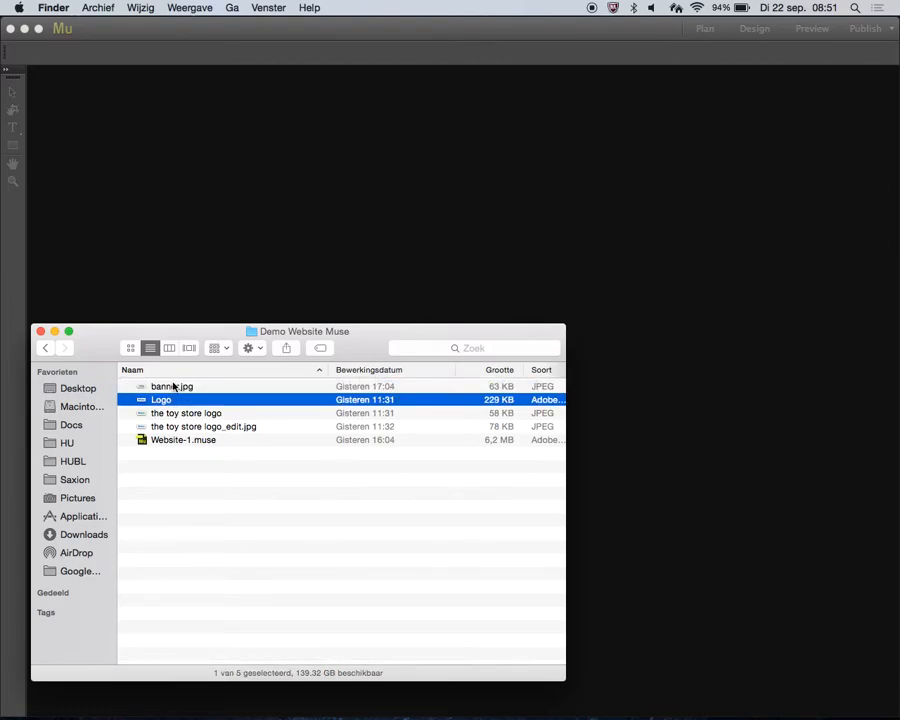
{"action": "key", "text": "space"}
{"action": "key", "text": "Down"}
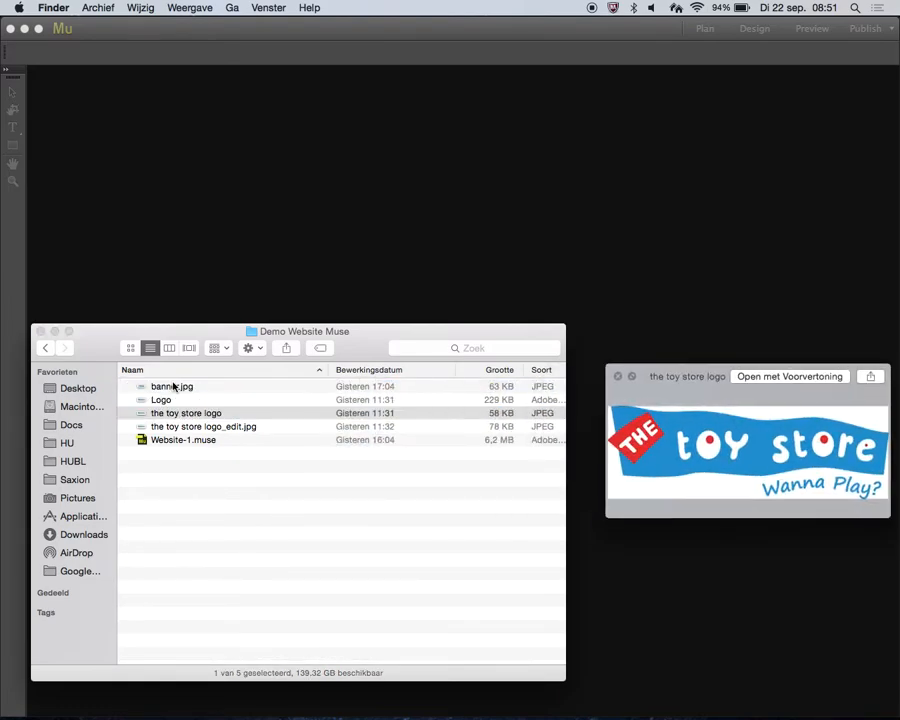
{"action": "key", "text": "space"}
{"action": "left_click", "coordinate": [229, 281]}
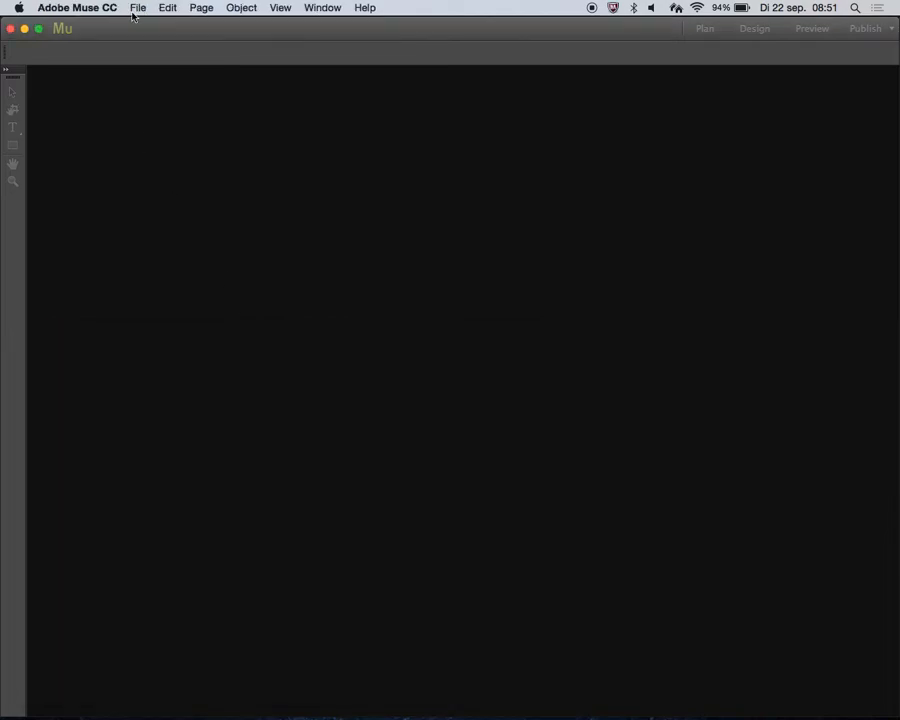
- Open the recent site Website-1.muse in Adobe Muse, dismiss the asset alert and open the Home page for design
{"action": "left_click", "coordinate": [138, 7]}
{"action": "mouse_move", "coordinate": [150, 50]}
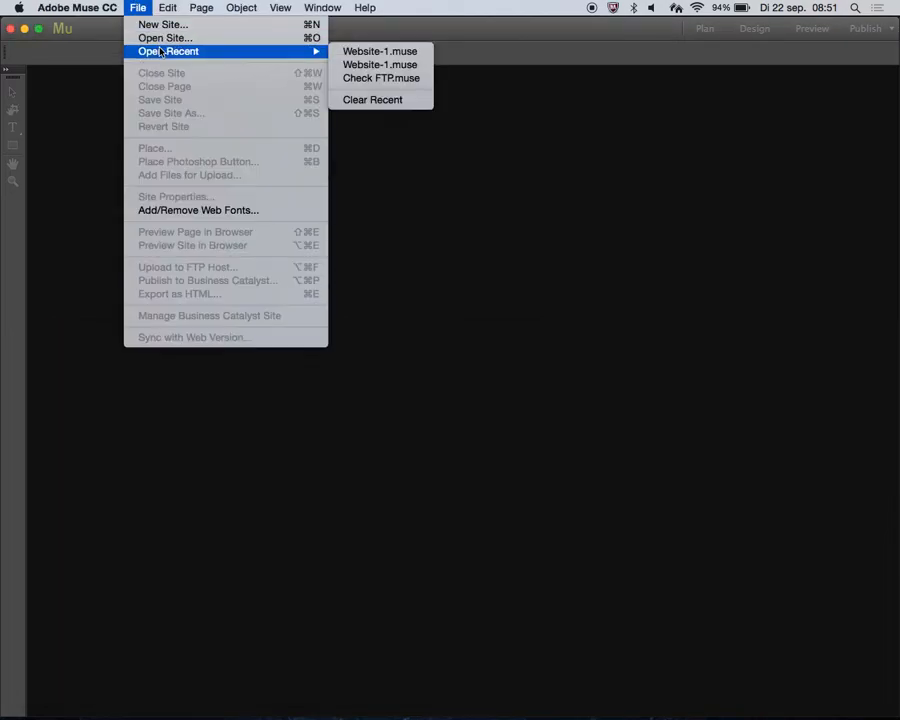
{"action": "left_click", "coordinate": [403, 51]}
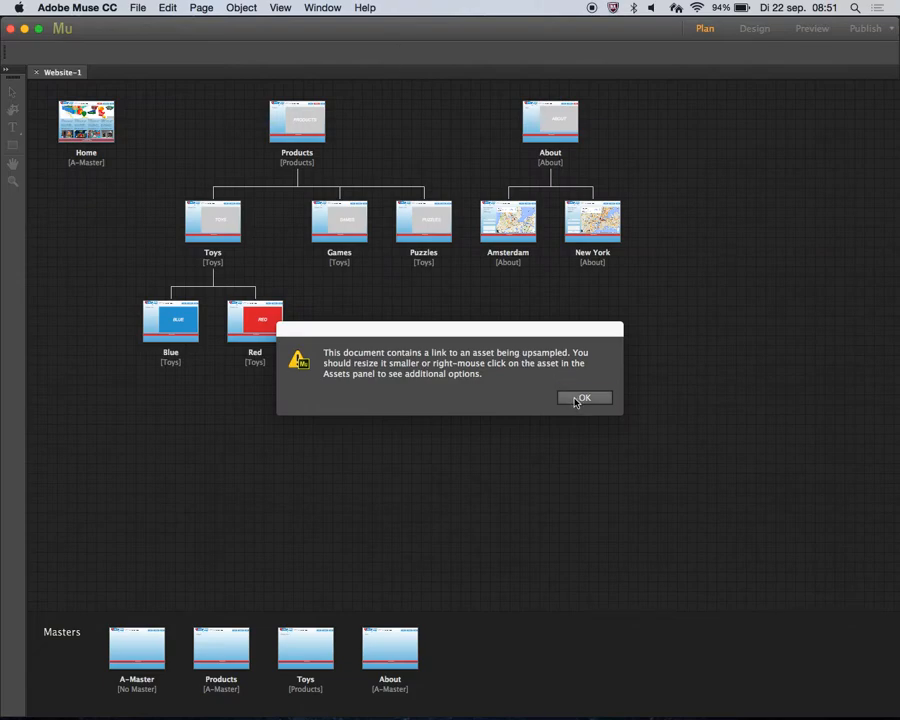
{"action": "left_click", "coordinate": [581, 396]}
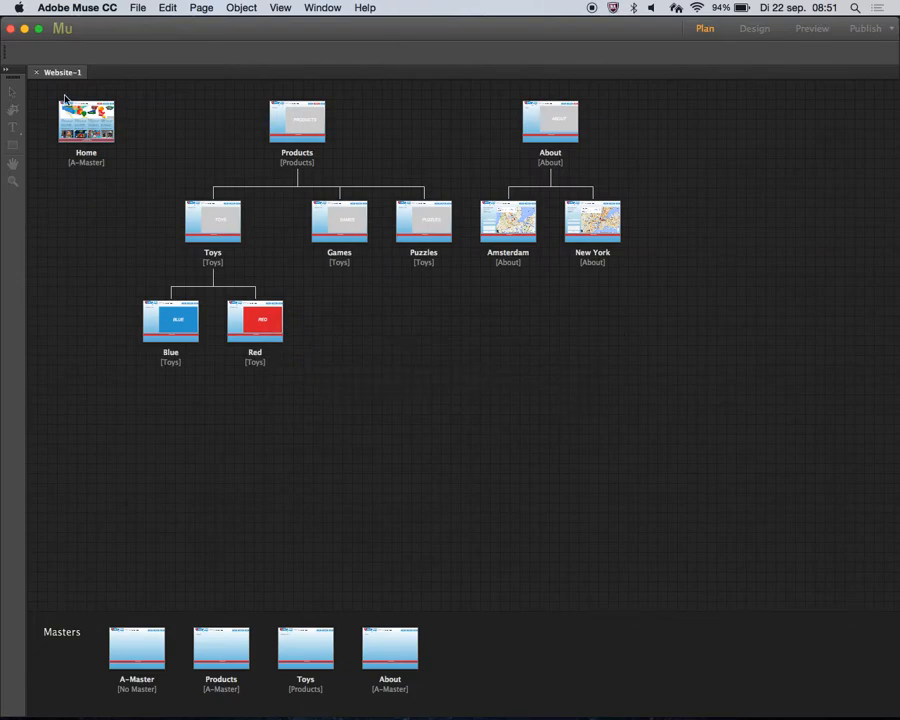
{"action": "double_click", "coordinate": [91, 131]}
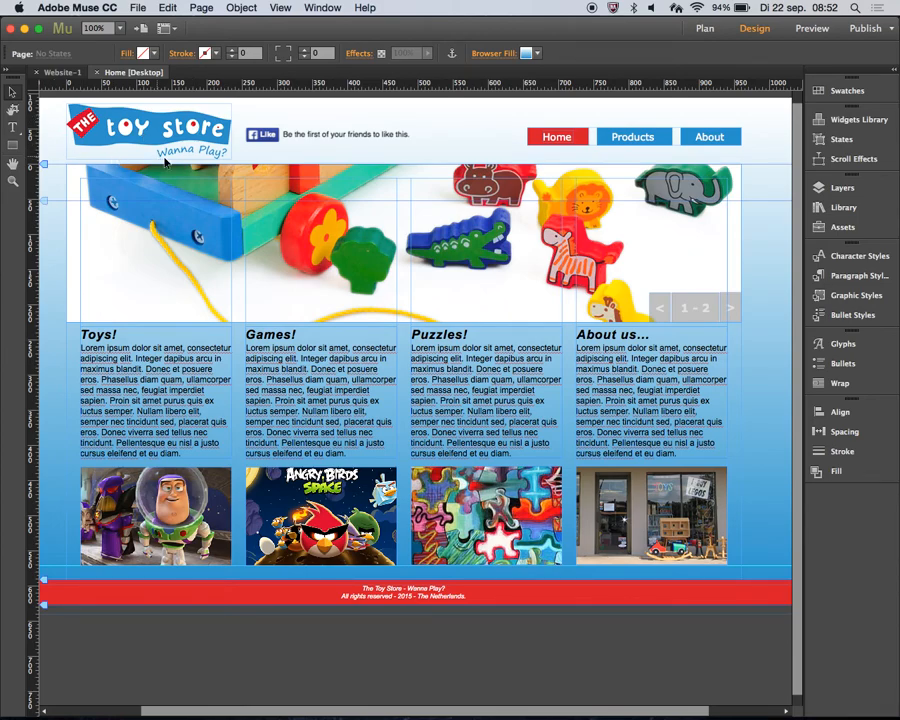
- Open the A-Master page from the site plan and delete the logo from its header
{"action": "left_click", "coordinate": [65, 74]}
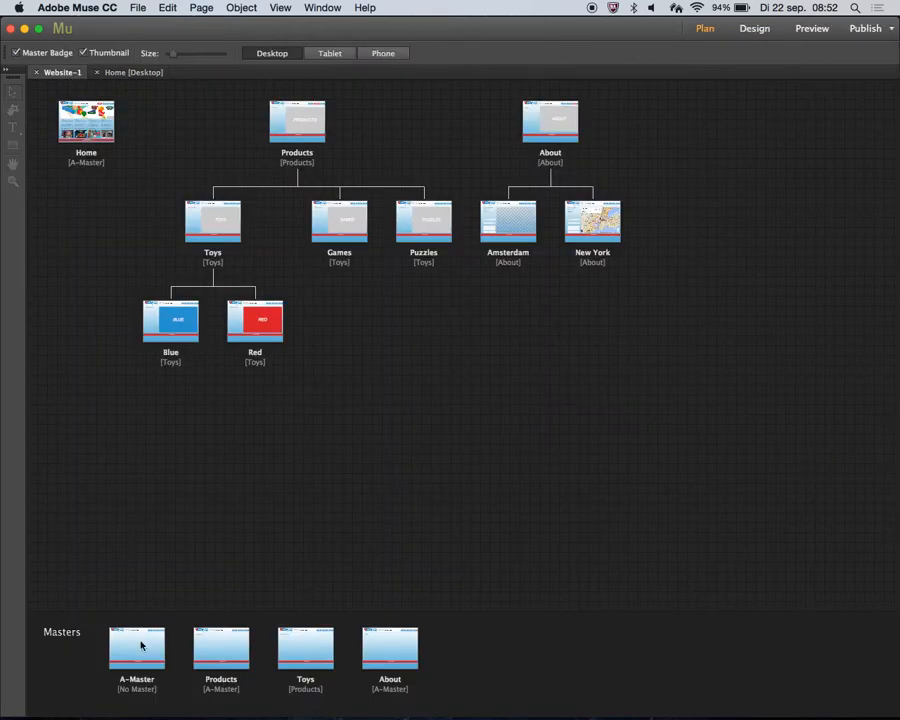
{"action": "double_click", "coordinate": [140, 642]}
{"action": "left_click", "coordinate": [141, 147]}
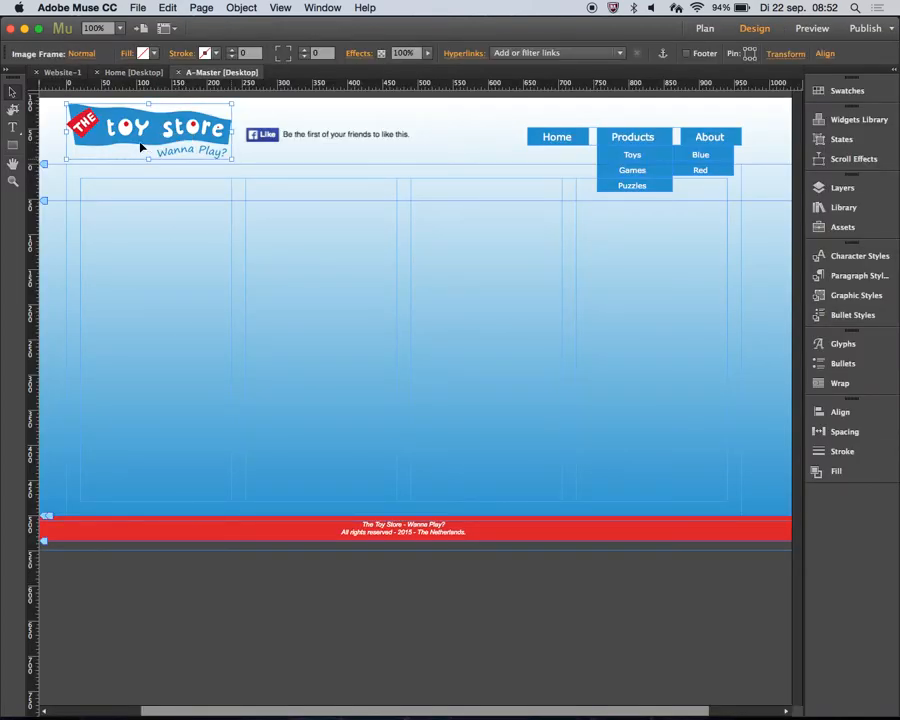
{"action": "key", "text": "BackSpace"}
- Place "the toy store logo" from Finder in the A-Master header, align it with the page's left edge and scale it to the first column's right edge
{"action": "key", "text": "super+Tab"}
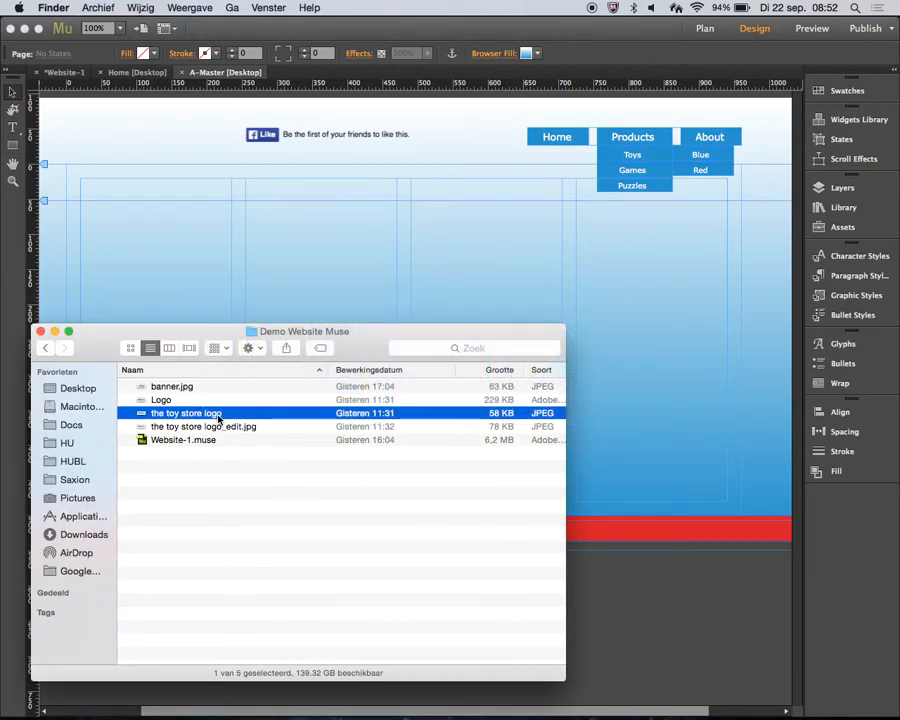
{"action": "left_click", "coordinate": [218, 416]}
{"action": "left_click_drag", "start_coordinate": [145, 411], "coordinate": [102, 131]}
{"action": "left_click_drag", "start_coordinate": [181, 146], "coordinate": [146, 150]}
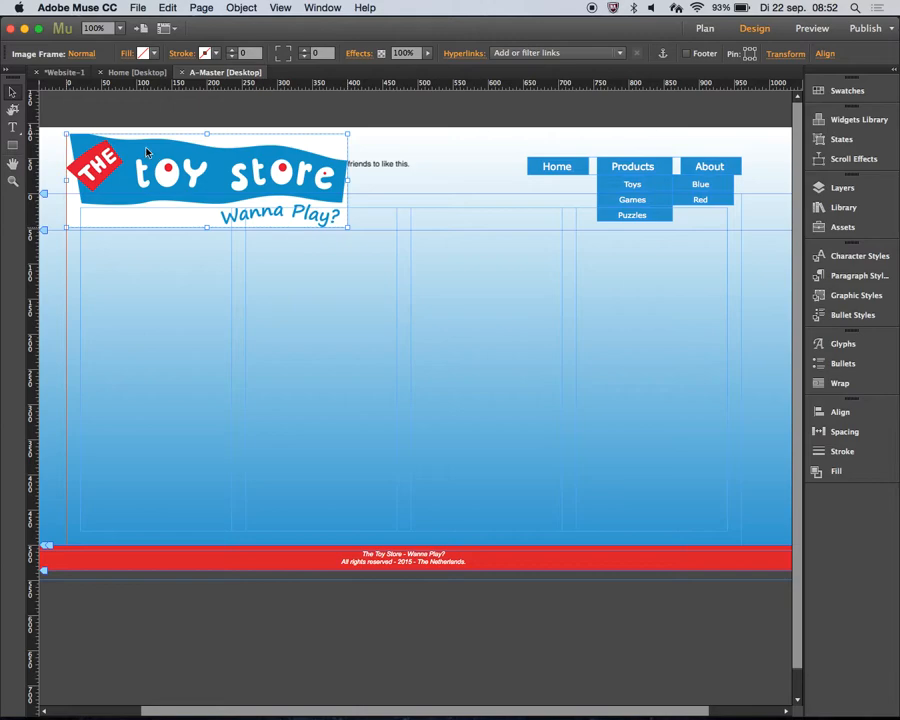
{"action": "left_click_drag", "start_coordinate": [346, 228], "coordinate": [231, 185]}
{"action": "left_click", "coordinate": [246, 187]}
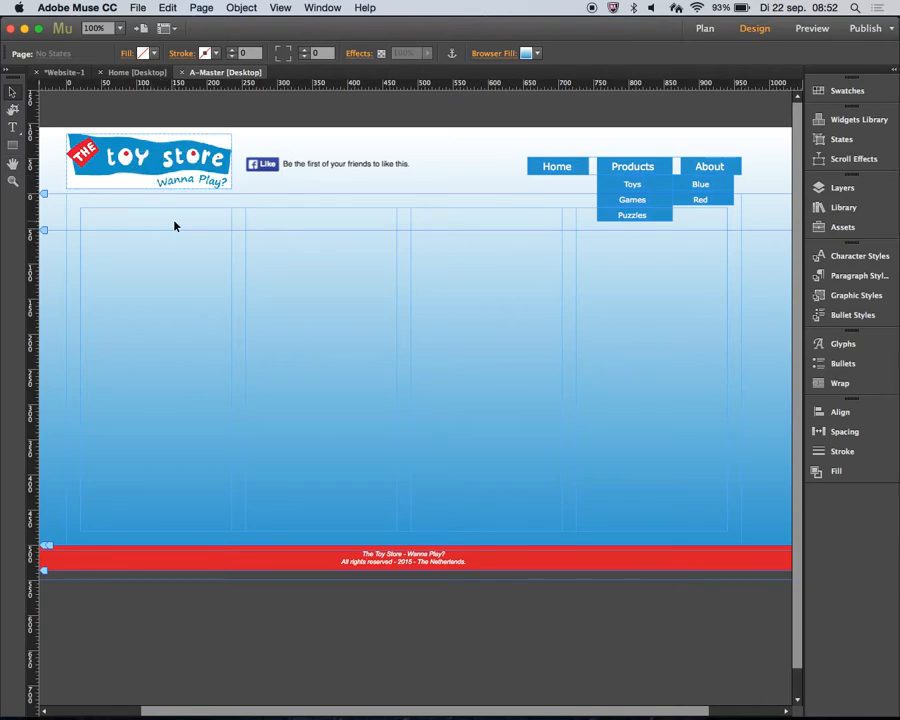
- Switch to Finder and open the image "the toy store logo" in Adobe Photoshop CC 2015
{"action": "key", "text": "super+Tab"}
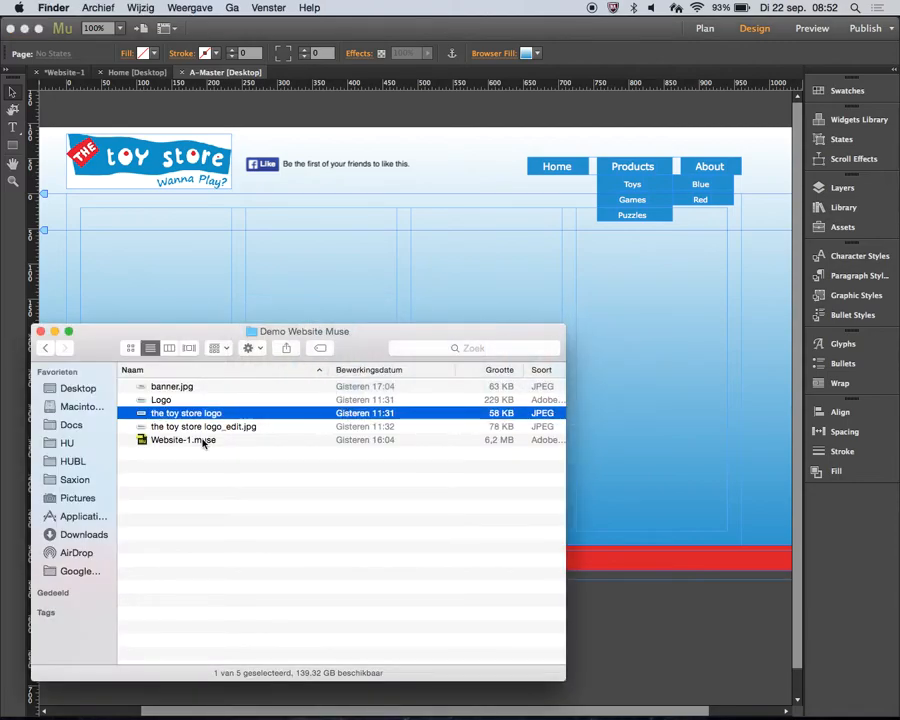
{"action": "right_click", "coordinate": [206, 421]}
{"action": "mouse_move", "coordinate": [380, 437]}
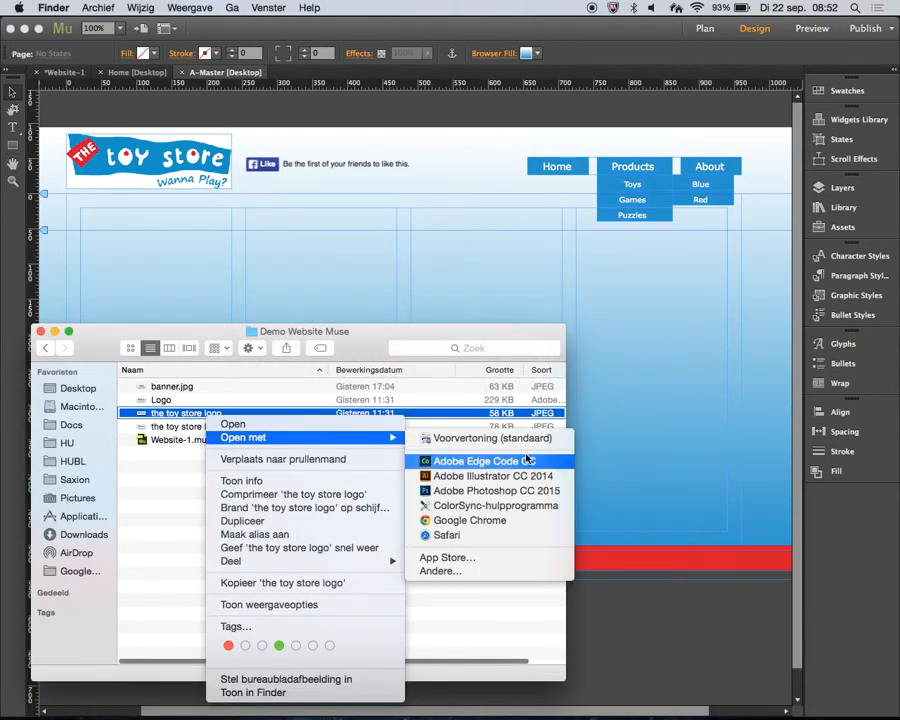
{"action": "left_click", "coordinate": [520, 492]}
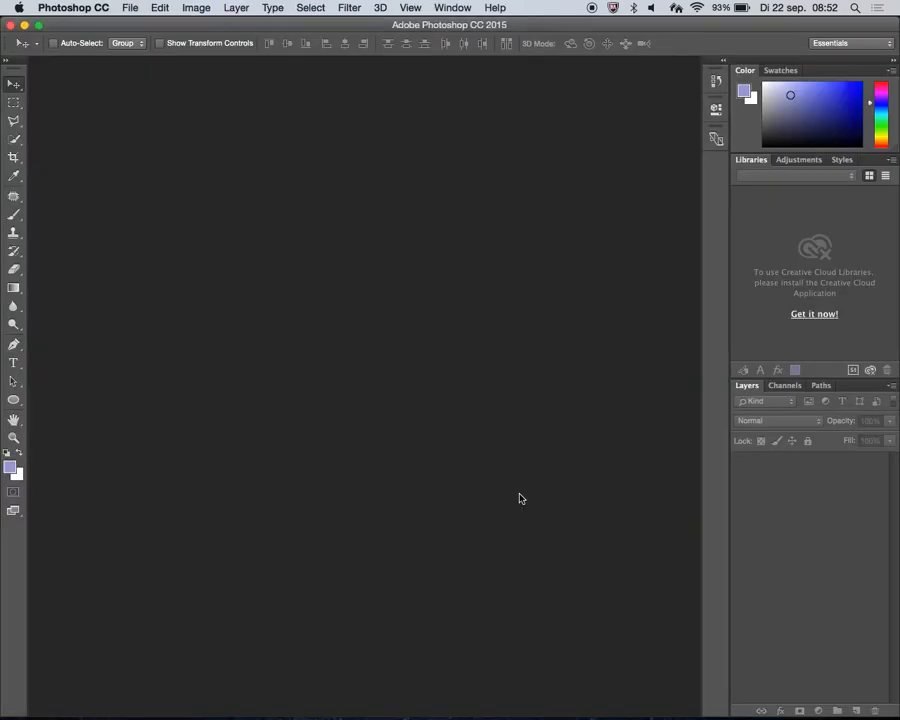
- Zoom the logo to 200%, unlock its Background layer and dismiss the Layer Style dialog without changes
{"action": "left_click", "coordinate": [13, 438]}
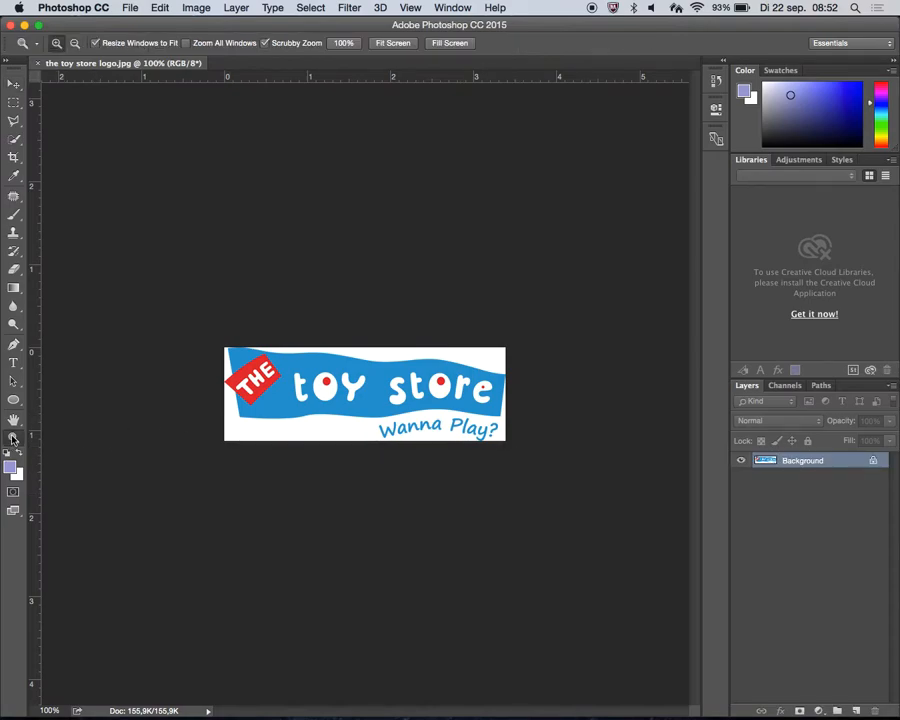
{"action": "left_click", "coordinate": [366, 392]}
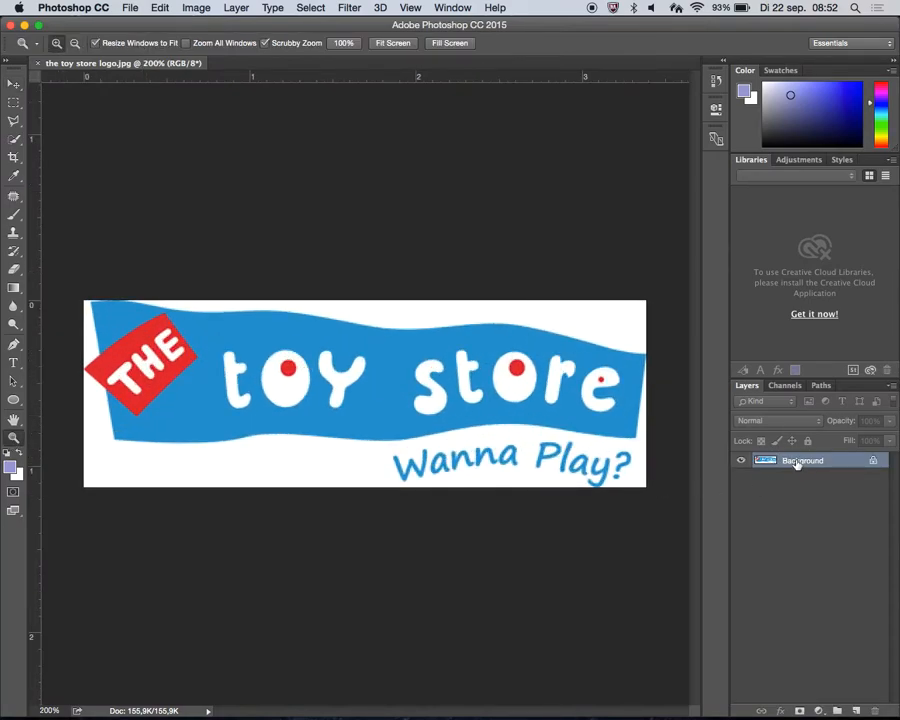
{"action": "left_click", "coordinate": [872, 464]}
{"action": "double_click", "coordinate": [874, 465]}
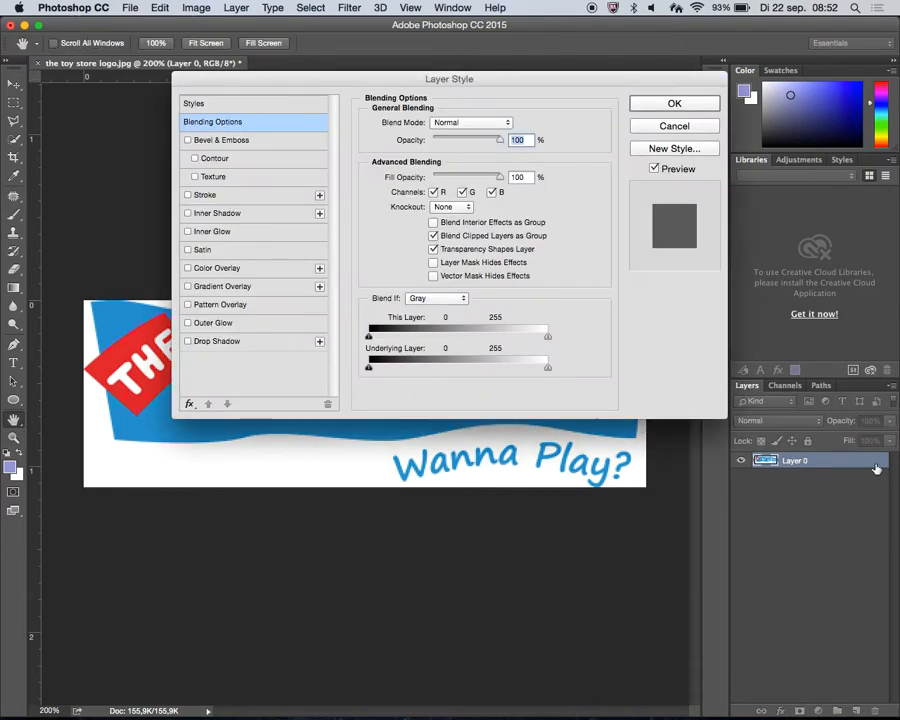
{"action": "left_click", "coordinate": [686, 131]}
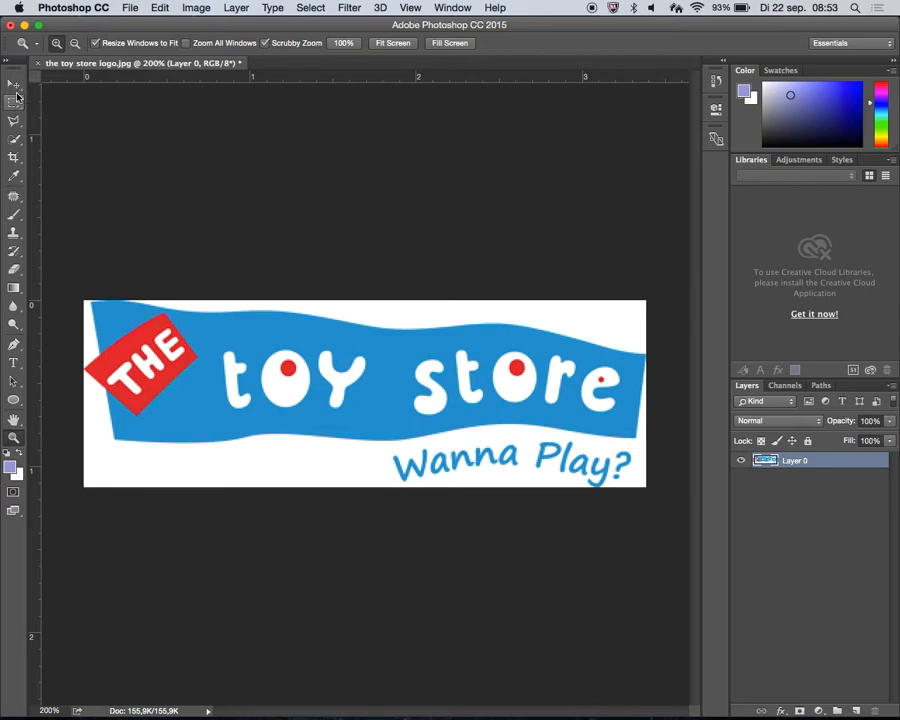
- Activate the Magic Wand tool, try it on the red block around "THE" and clear the selection
{"action": "left_click", "coordinate": [15, 149]}
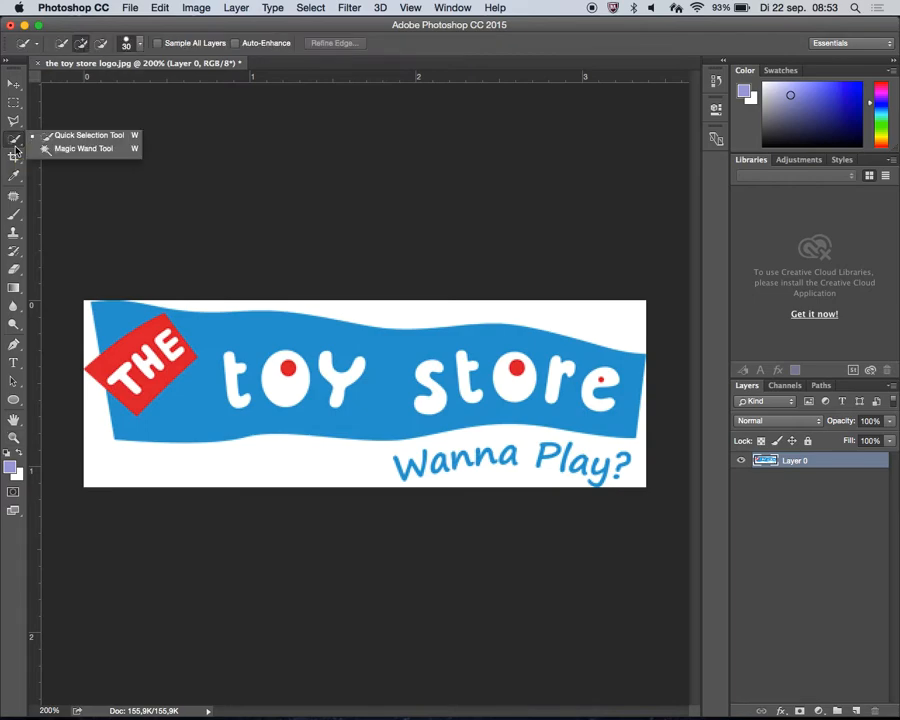
{"action": "left_click", "coordinate": [124, 150]}
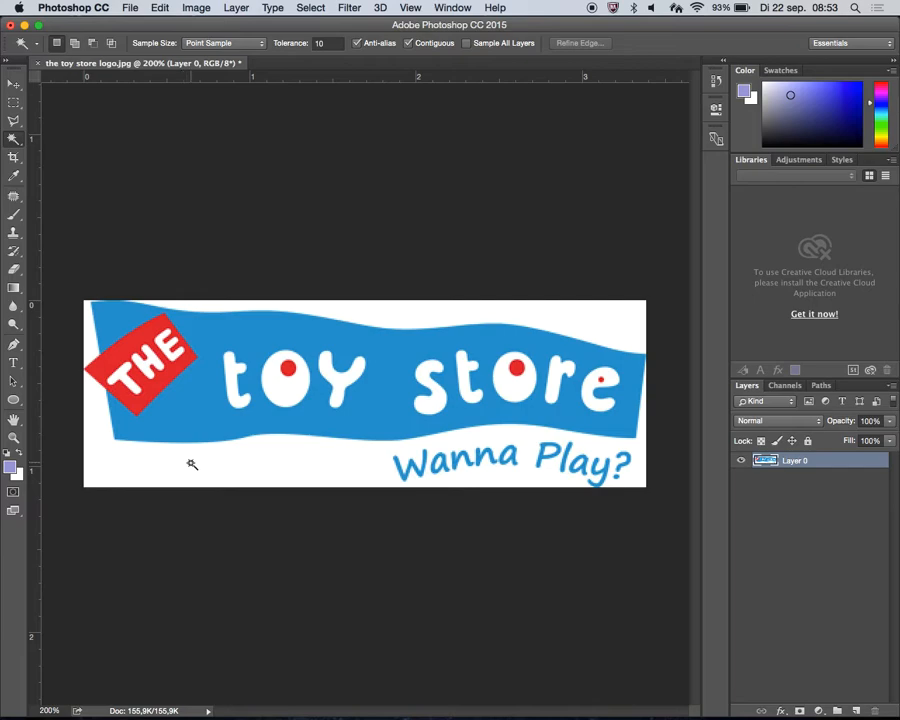
{"action": "left_click", "coordinate": [127, 347]}
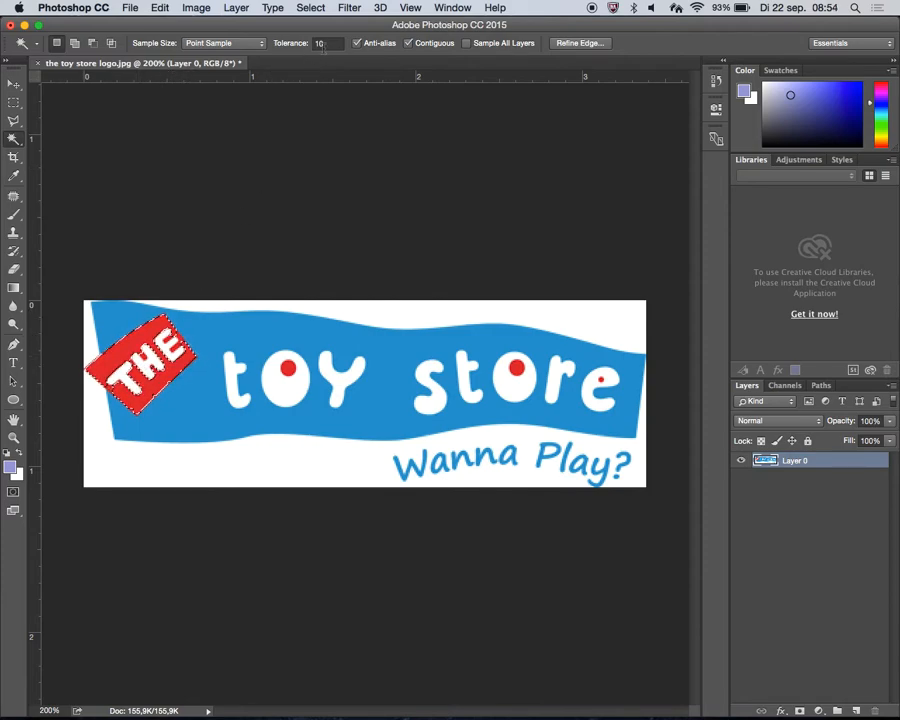
{"action": "key", "text": "super+d"}
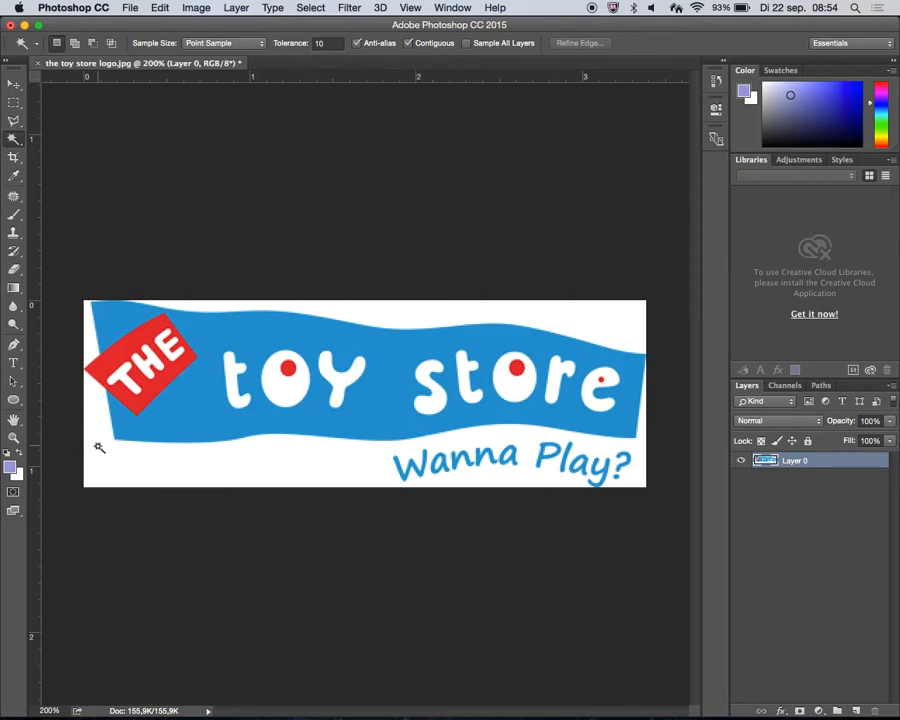
- Delete the white background areas above, below and left of the blue banner using Magic Wand selections, and deselect
{"action": "left_click", "coordinate": [408, 314]}
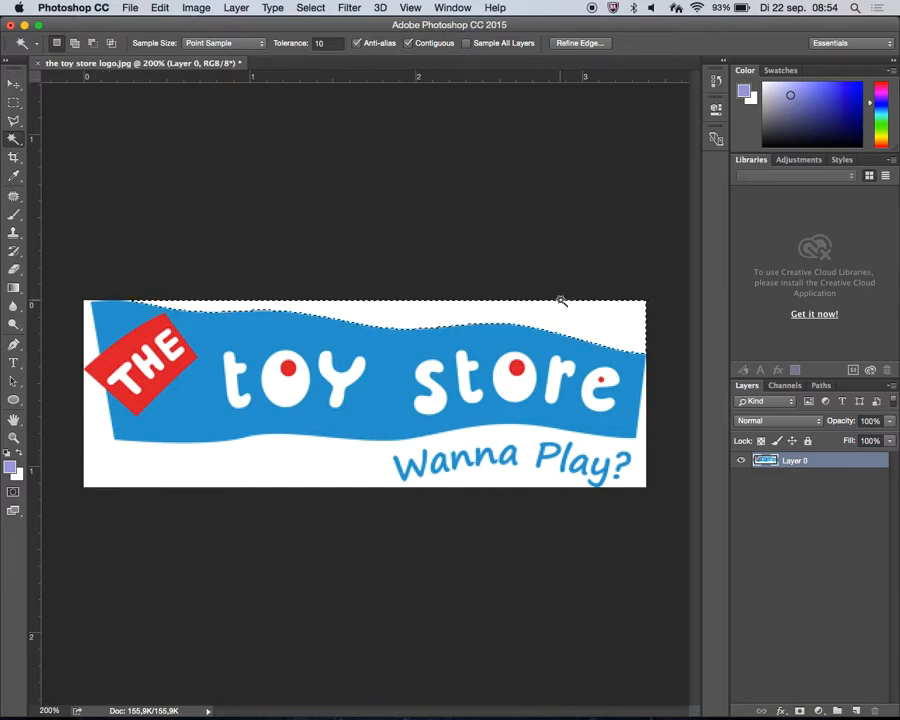
{"action": "key", "text": "Delete"}
{"action": "key", "text": "super+d"}
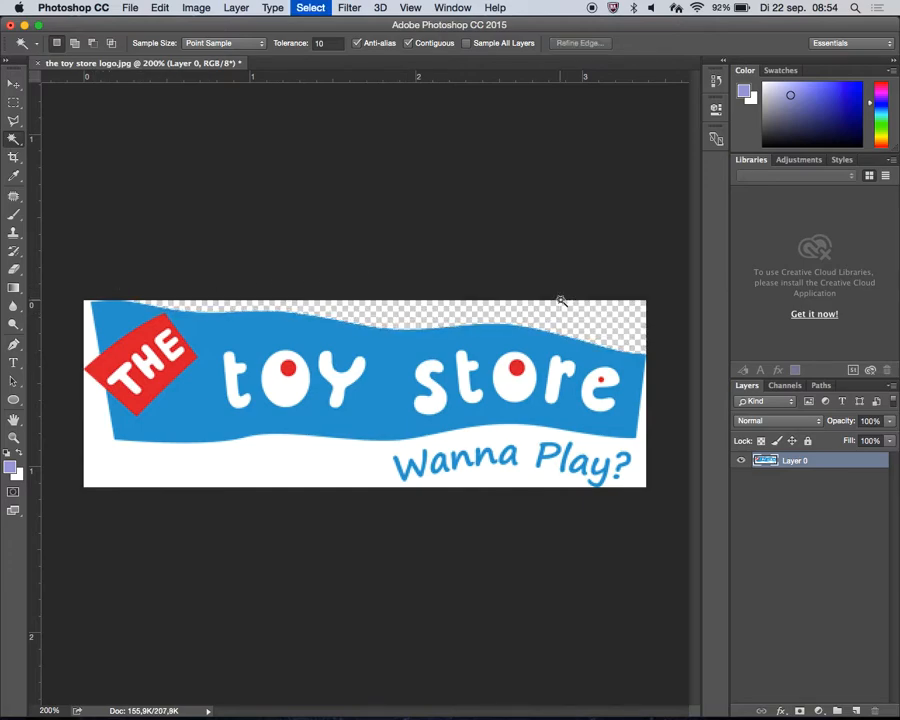
{"action": "left_click", "coordinate": [102, 418]}
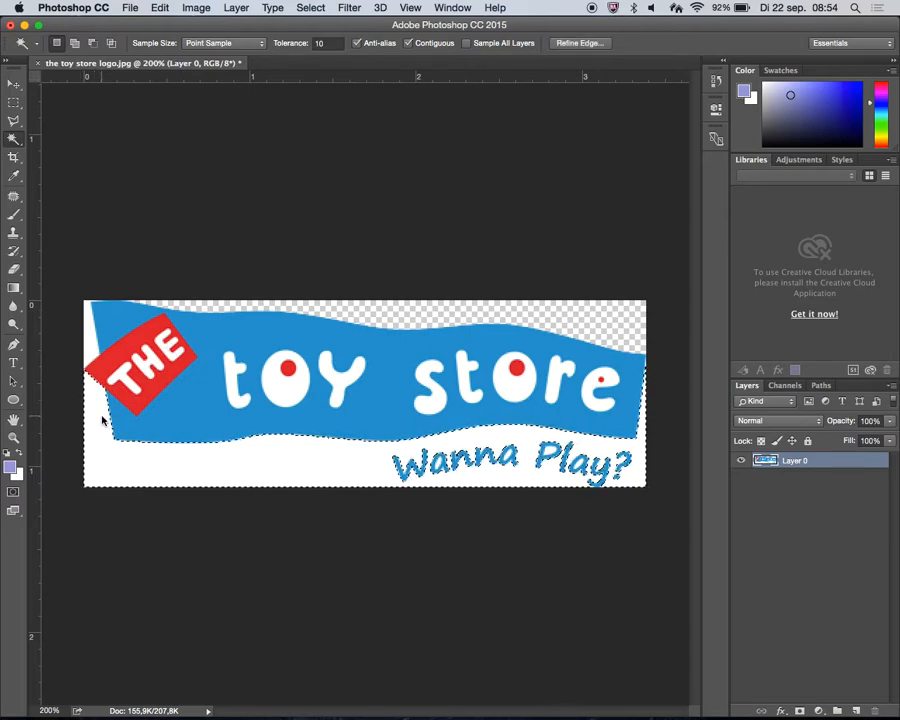
{"action": "key", "text": "Delete"}
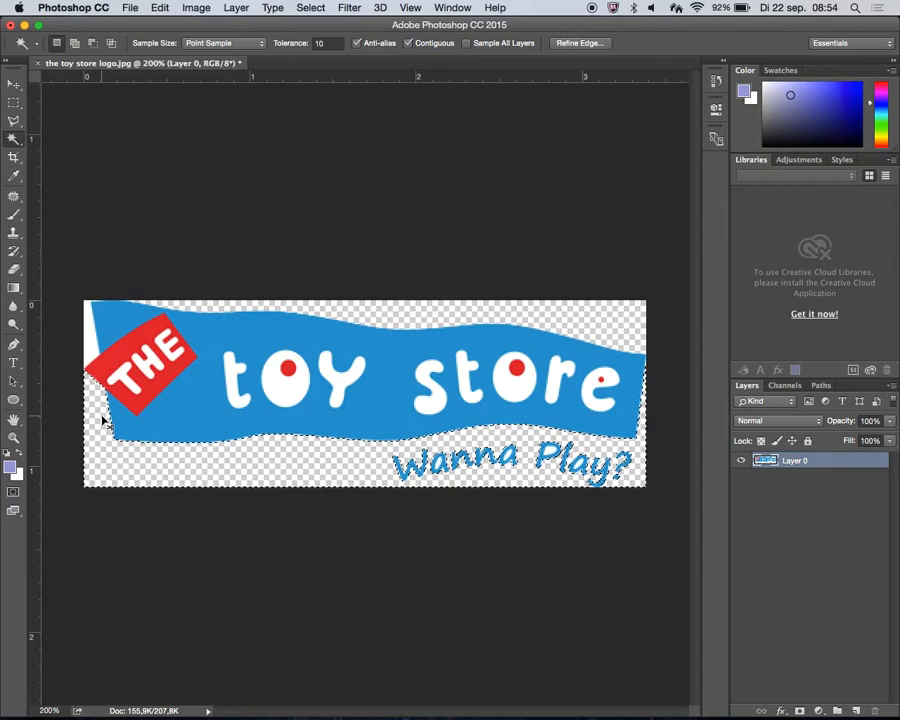
{"action": "left_click", "coordinate": [90, 343]}
{"action": "key", "text": "Delete"}
{"action": "key", "text": "super+d"}
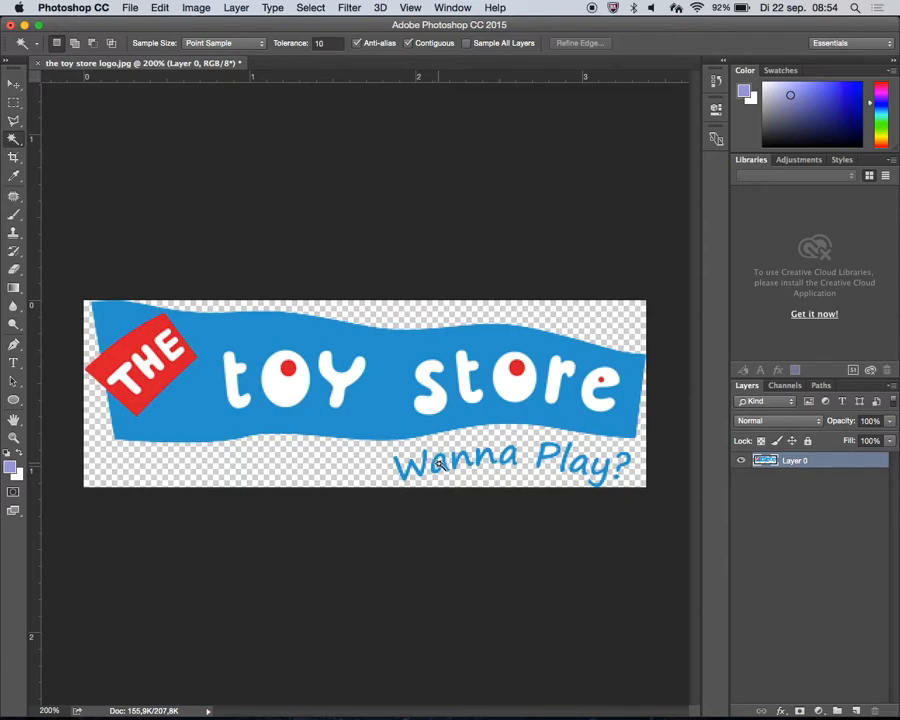
- Remove the white inside the closed letters of "Wanna Play?" using the Magic Wand, deselect and return to 200% zoom
{"action": "scroll", "coordinate": [437, 463], "scroll_direction": "up", "scroll_amount": 3}
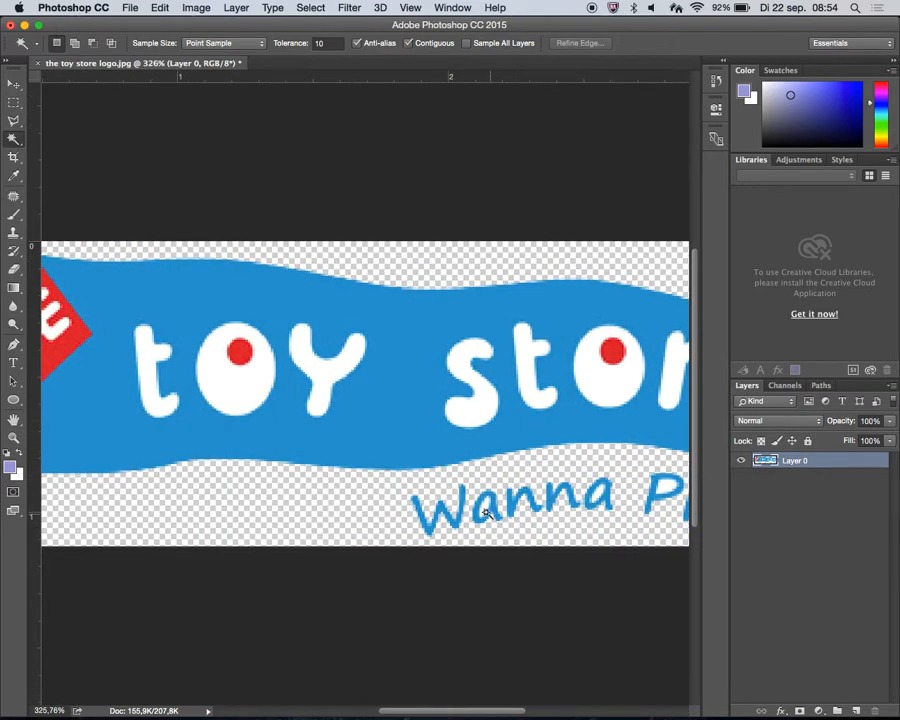
{"action": "scroll", "coordinate": [486, 512], "scroll_direction": "up", "scroll_amount": 2}
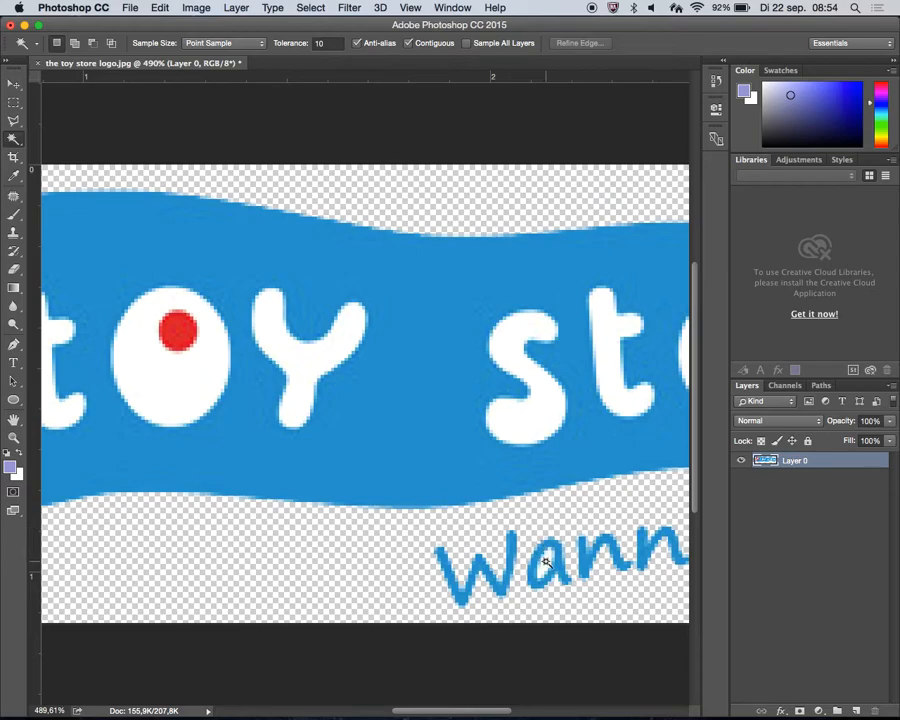
{"action": "scroll", "coordinate": [549, 566], "scroll_direction": "right", "scroll_amount": 5}
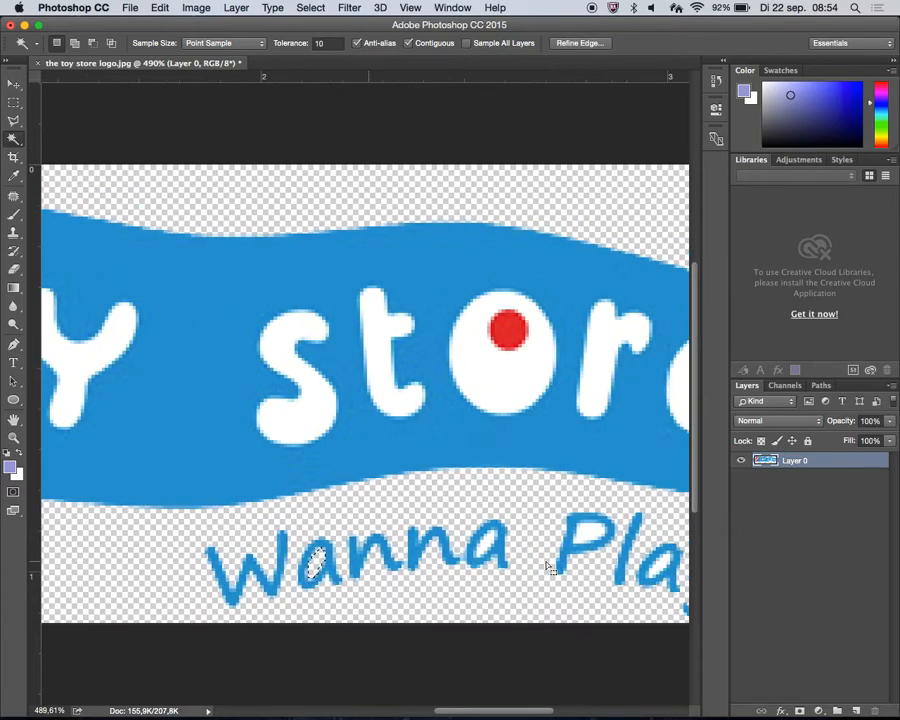
{"action": "left_click", "coordinate": [408, 542]}
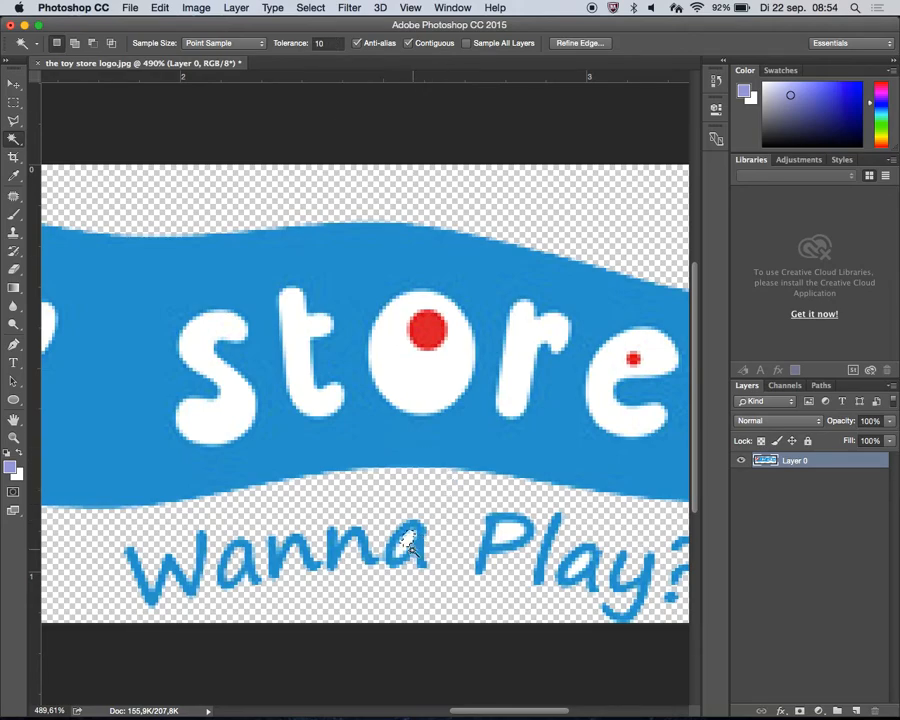
{"action": "key", "text": "shift"}
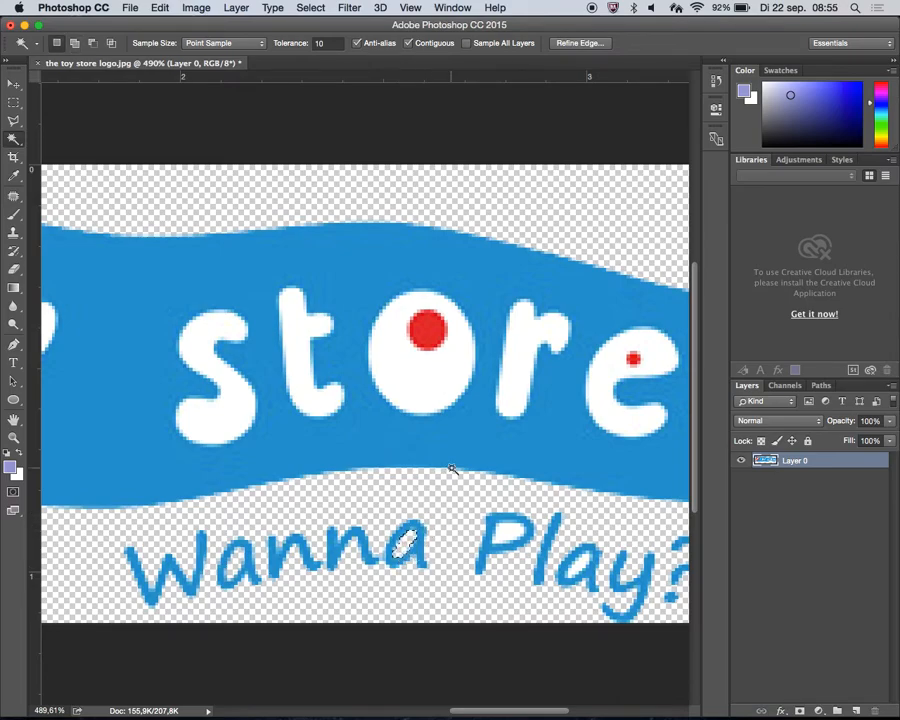
{"action": "left_click", "coordinate": [508, 530]}
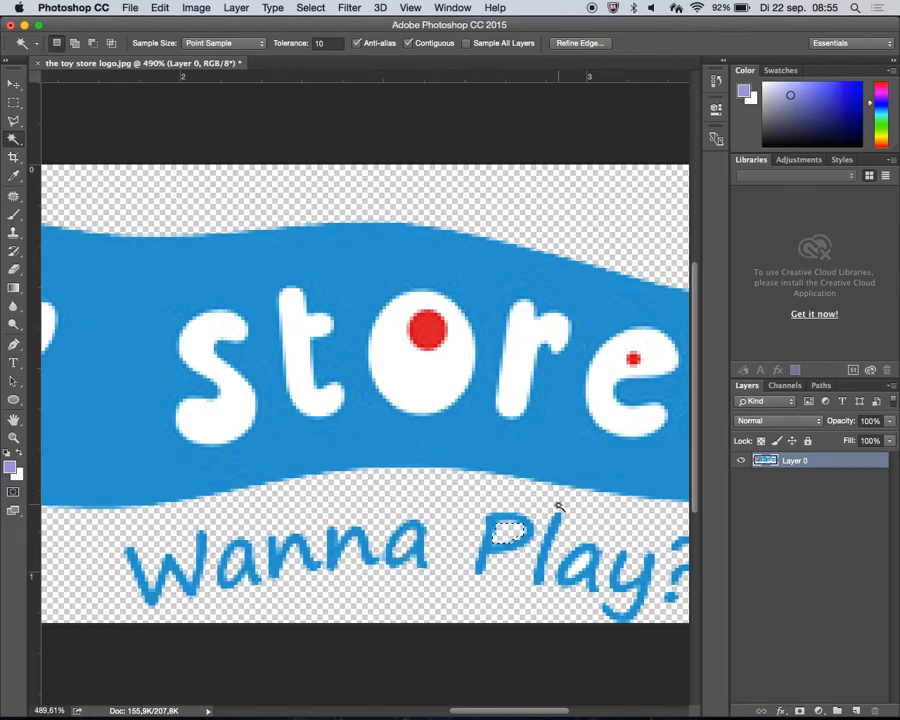
{"action": "left_click", "coordinate": [577, 566]}
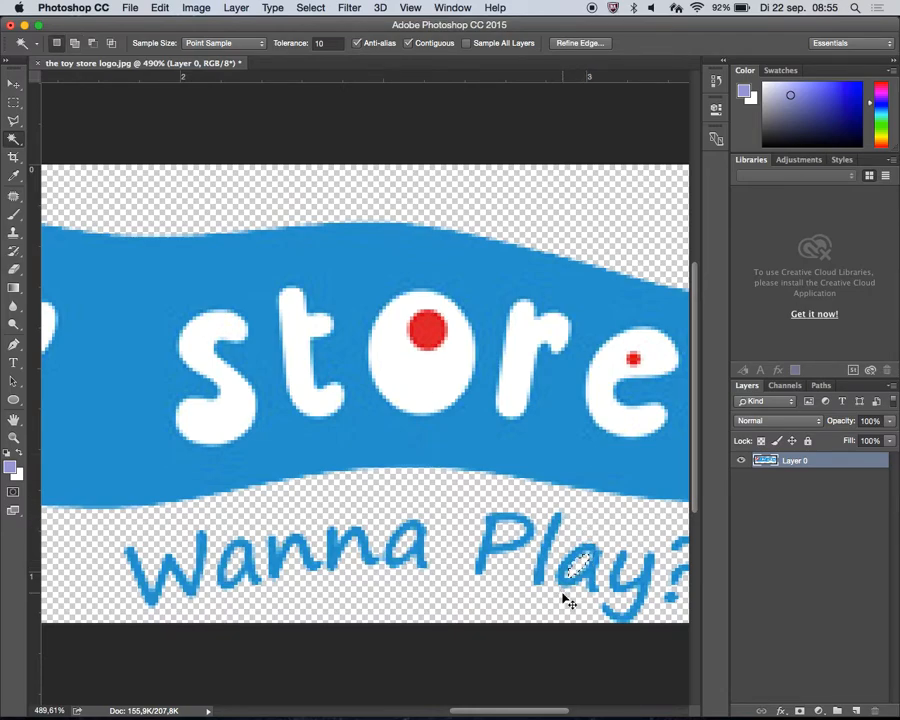
{"action": "key", "text": "super+d"}
{"action": "key", "text": "super+minus"}
{"action": "key", "text": "super+minus"}
{"action": "key", "text": "super+minus"}
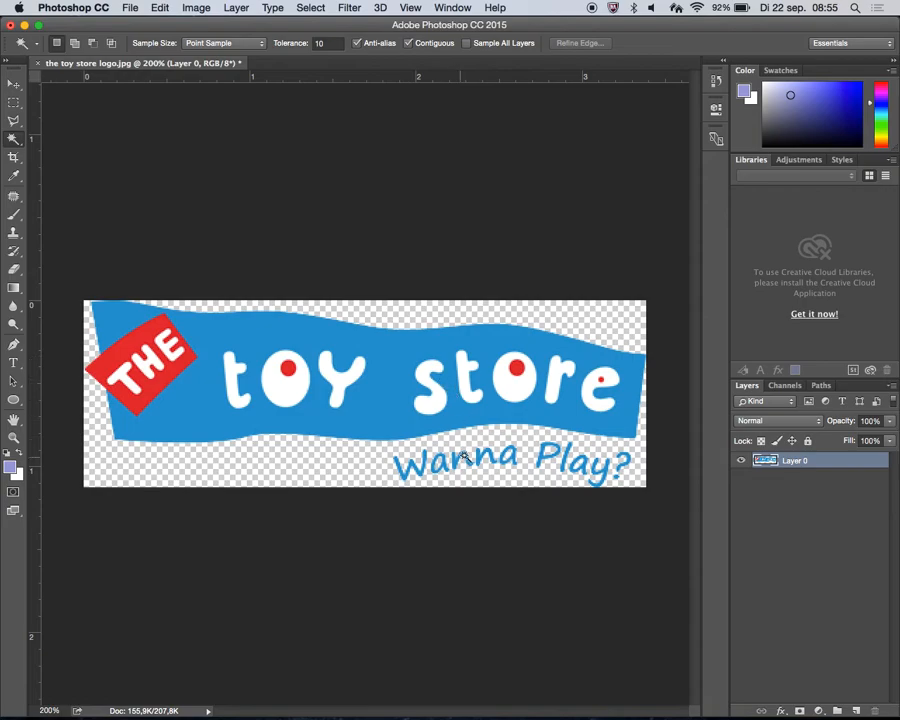
- Start saving the logo as a PNG copy in the Demo Website Muse folder on the desktop
{"action": "left_click", "coordinate": [16, 84]}
{"action": "left_click", "coordinate": [128, 5]}
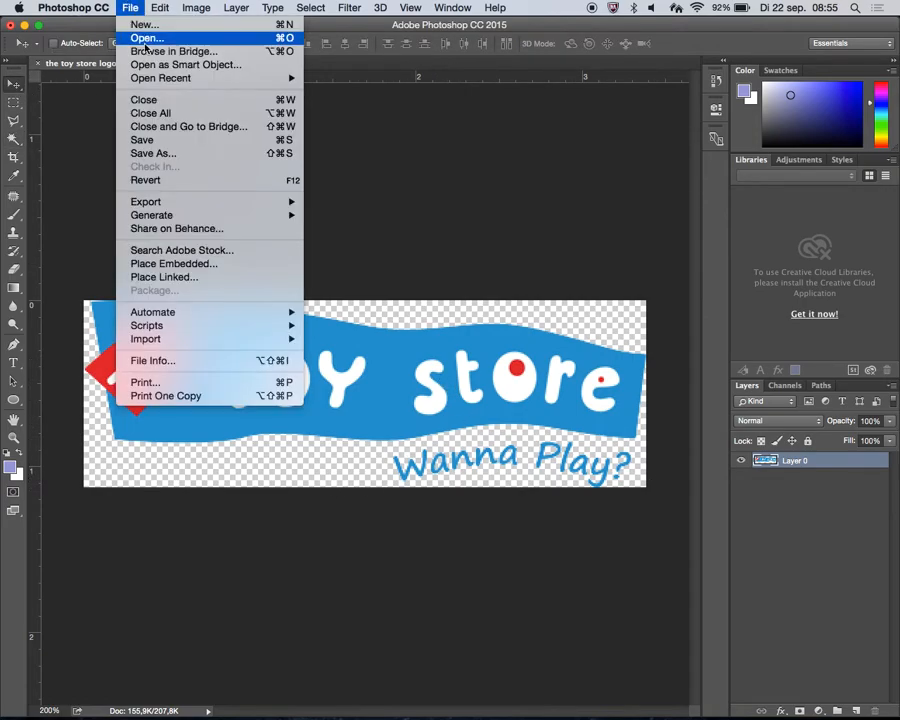
{"action": "left_click", "coordinate": [161, 154]}
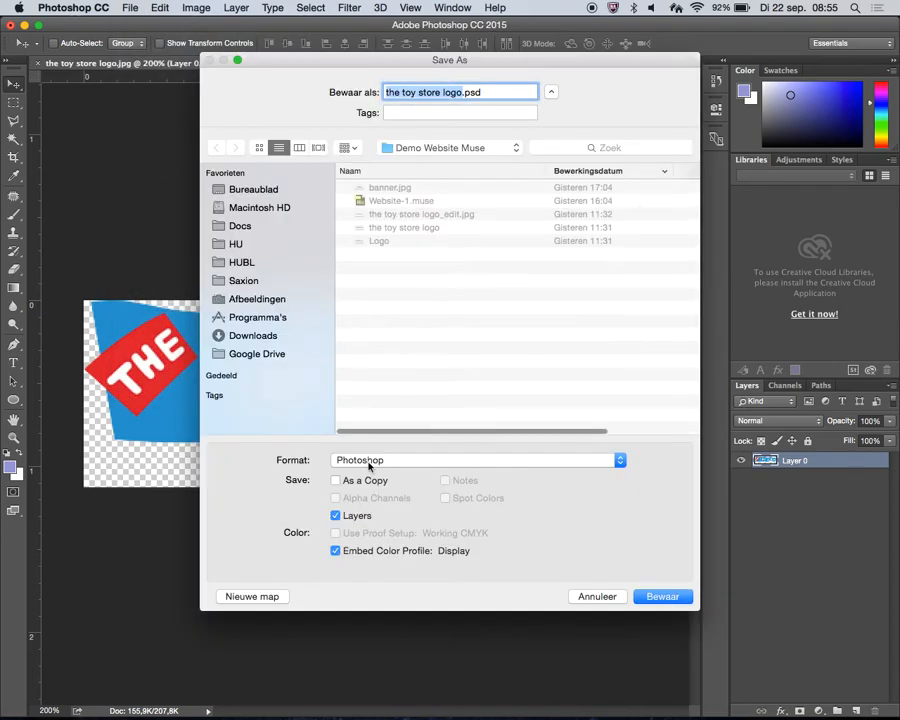
{"action": "left_click", "coordinate": [364, 460]}
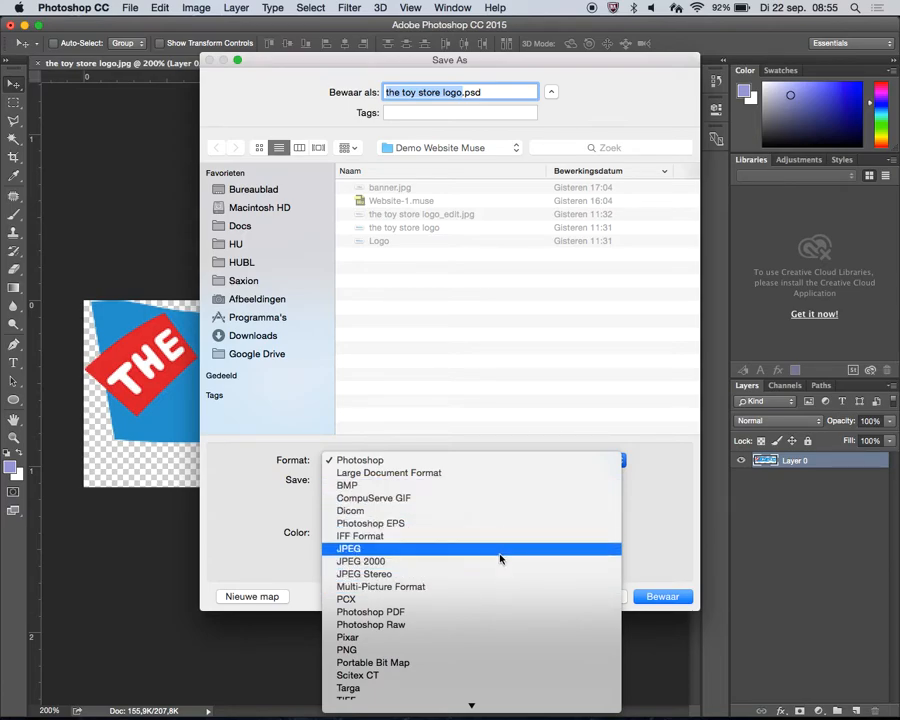
{"action": "left_click", "coordinate": [503, 652]}
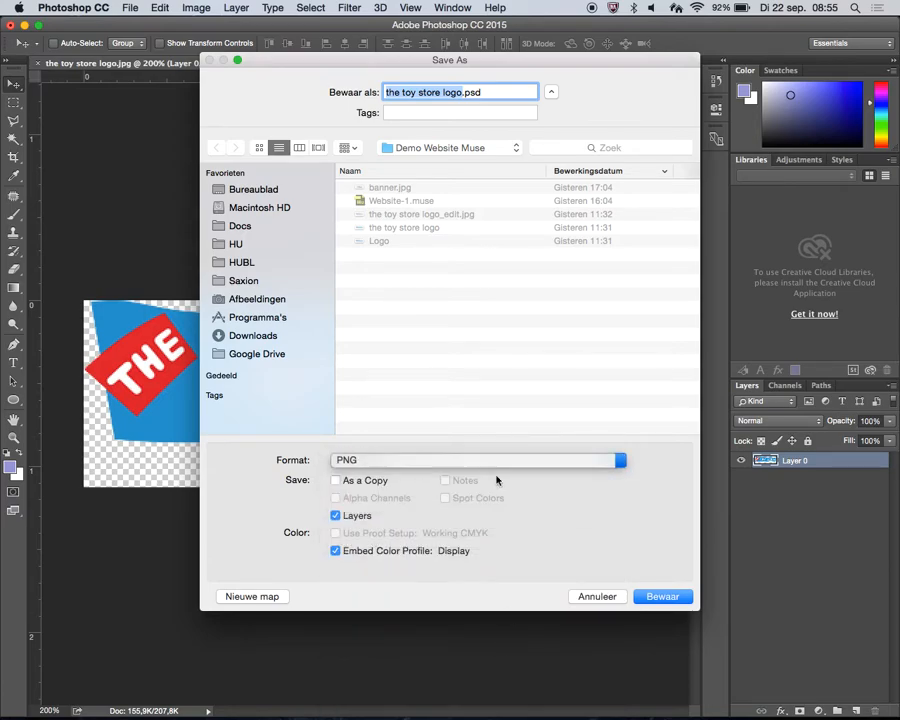
{"action": "left_click", "coordinate": [253, 189]}
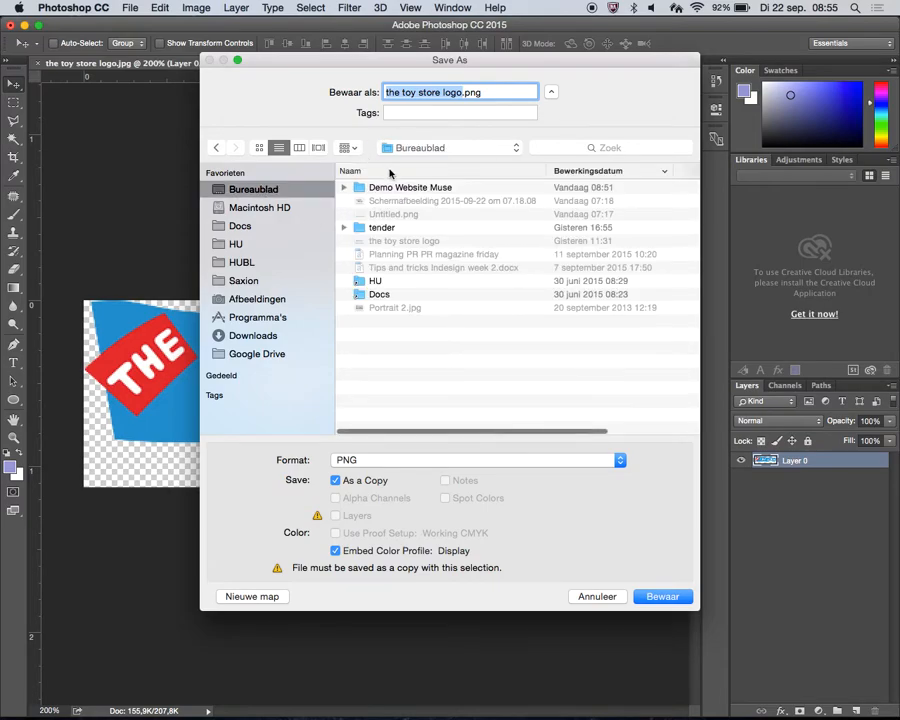
{"action": "double_click", "coordinate": [386, 187]}
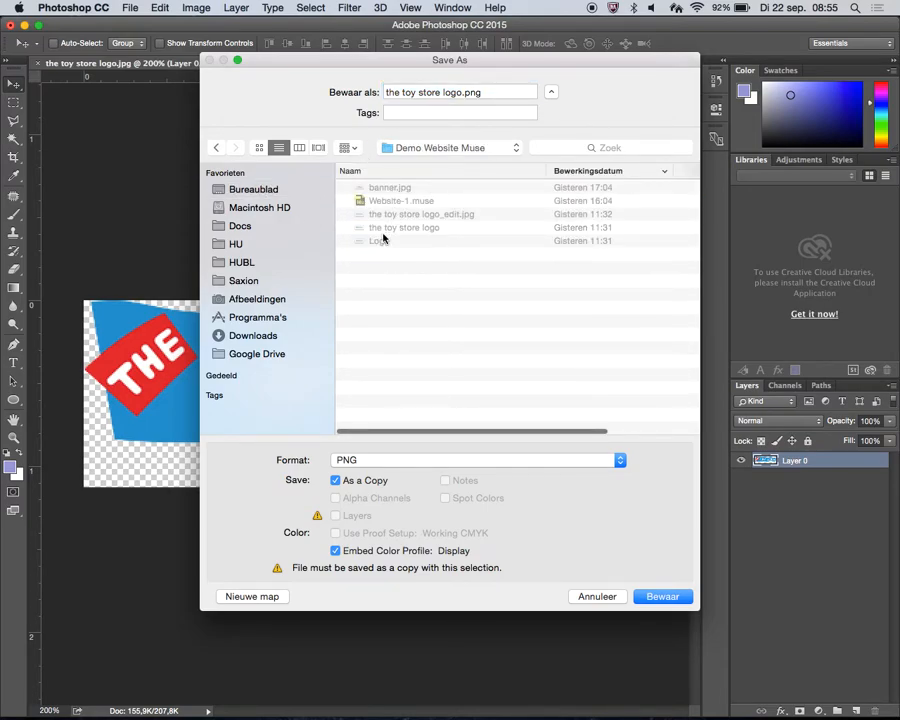
- Name the copy "the toy store logo NEW.png" and save it with Smallest / Slow compression and no interlacing
{"action": "triple_click", "coordinate": [500, 92]}
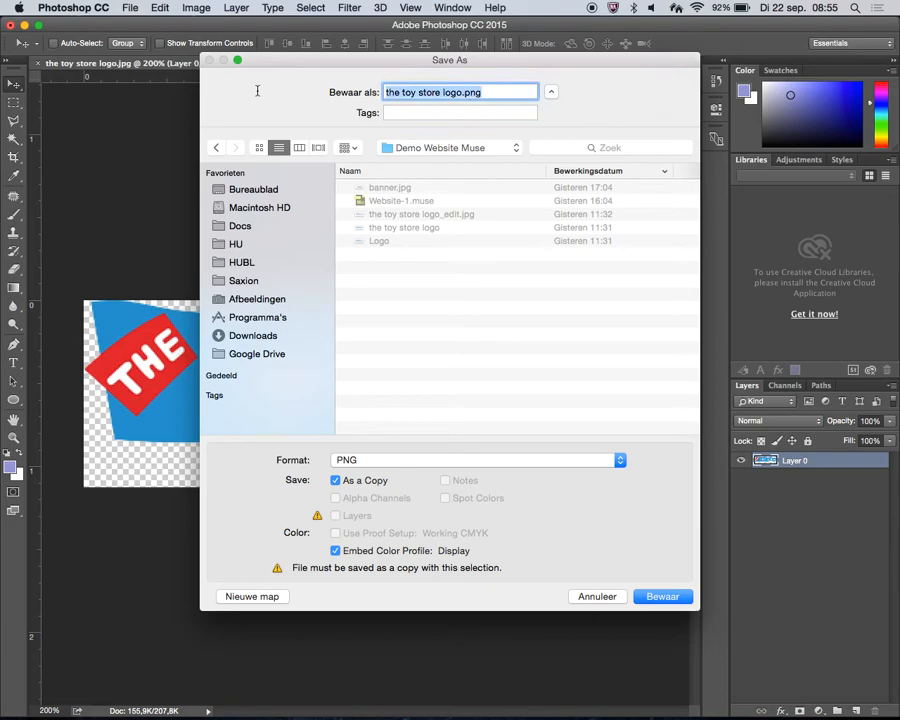
{"action": "left_click", "coordinate": [461, 93]}
{"action": "type", "text": "NEW"}
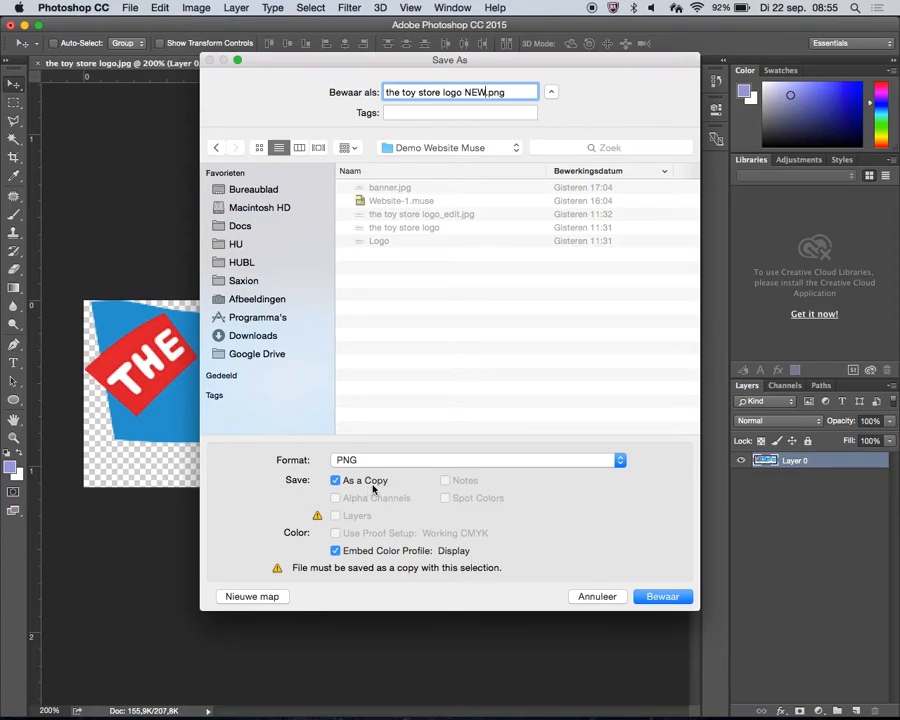
{"action": "left_click", "coordinate": [662, 598]}
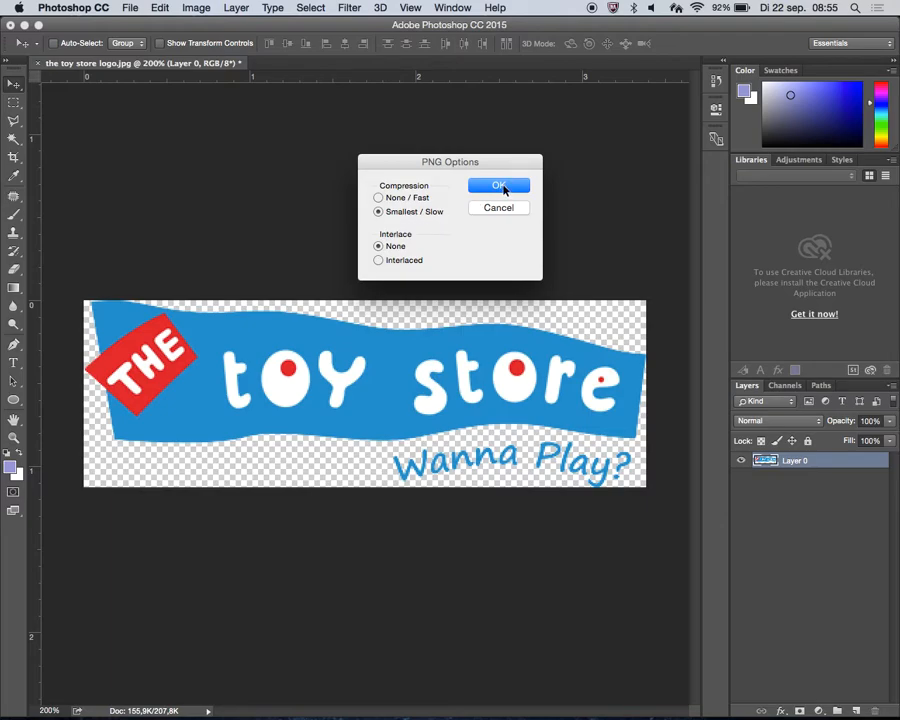
{"action": "left_click", "coordinate": [498, 186]}
- Switch back to the A-Master page in Adobe Muse
{"action": "mouse_move", "coordinate": [258, 706]}
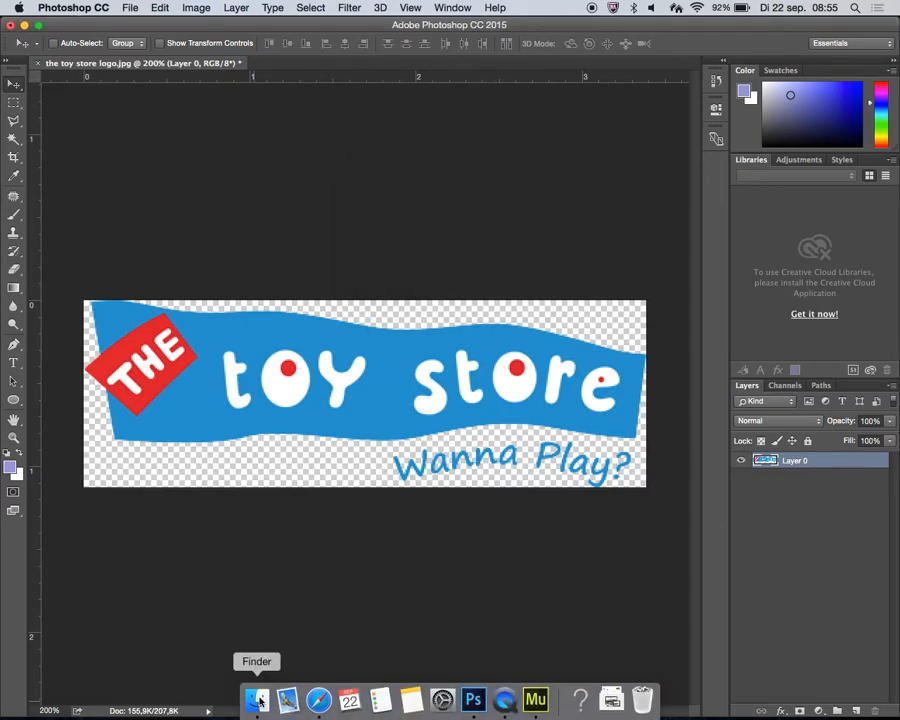
{"action": "key", "text": "super+Tab"}
{"action": "left_click", "coordinate": [452, 371]}
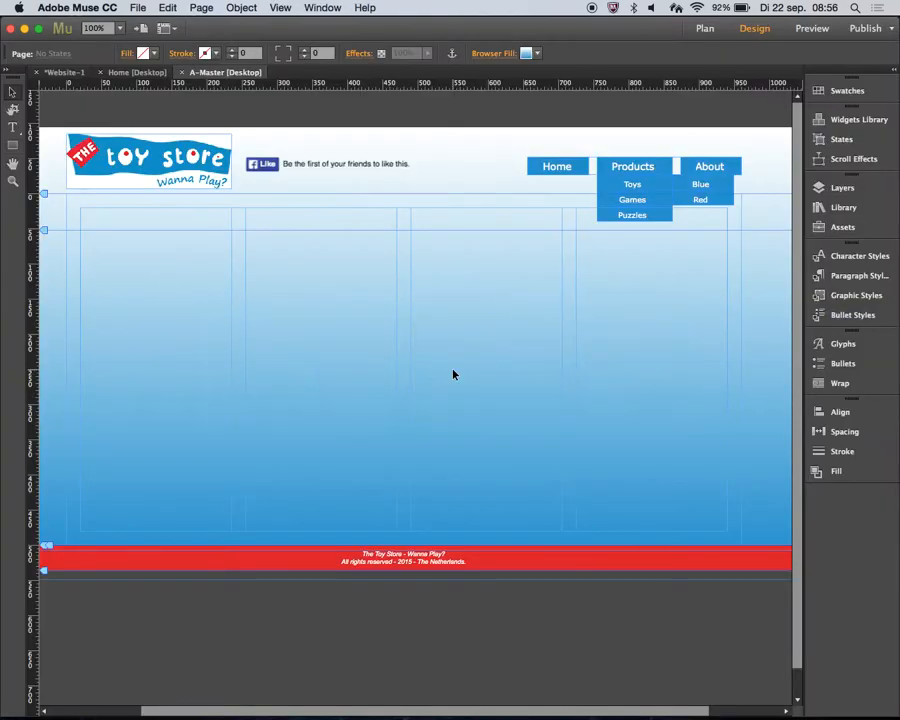
- Place "the toy store logo NEW.png" from the Demo Website Muse folder in Finder onto the A-Master page near the header
{"action": "key", "text": "super+Tab"}
{"action": "key", "text": "super+Tab"}
{"action": "key", "text": "super+Tab"}
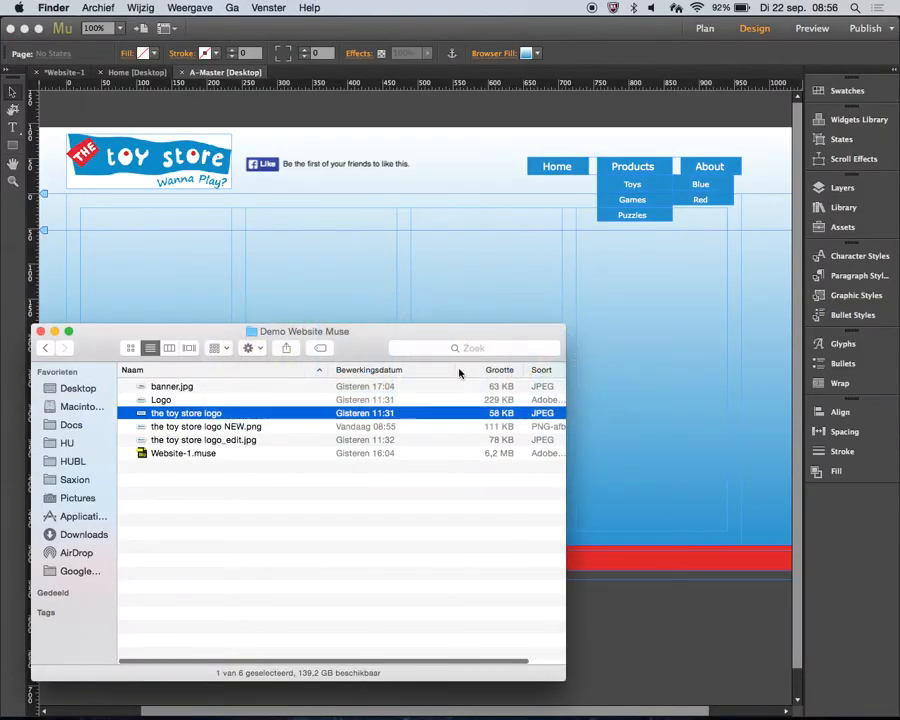
{"action": "left_click", "coordinate": [241, 430]}
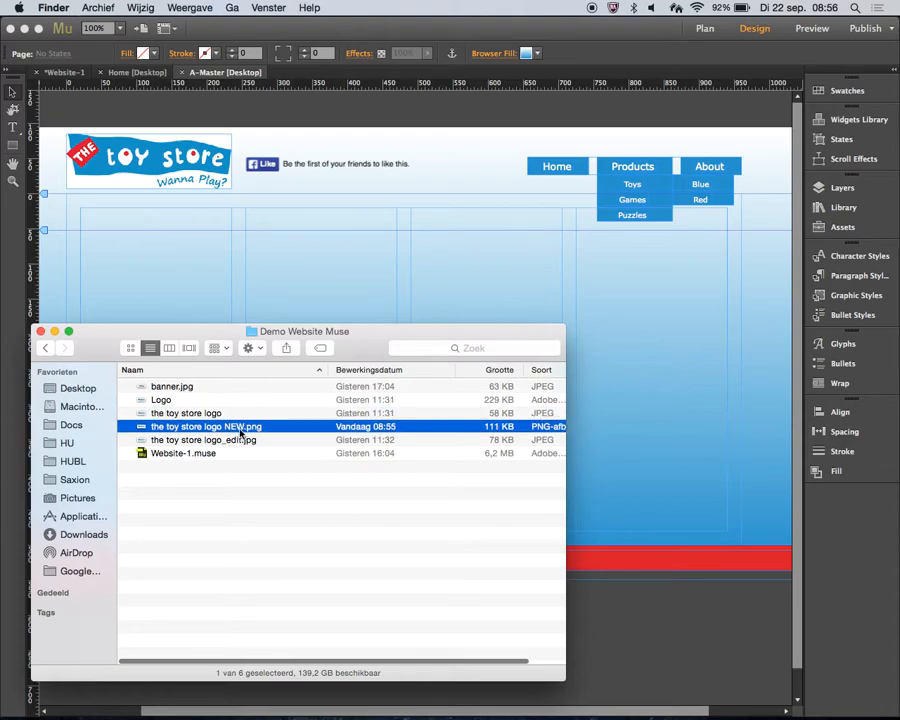
{"action": "left_click_drag", "start_coordinate": [152, 432], "coordinate": [172, 248]}
{"action": "left_click_drag", "start_coordinate": [335, 295], "coordinate": [247, 202]}
- Delete the old white-background logo and fit the new transparent logo into its place in the header
{"action": "left_click", "coordinate": [201, 177]}
{"action": "key", "text": "Delete"}
{"action": "left_click_drag", "start_coordinate": [346, 231], "coordinate": [231, 195]}
{"action": "left_click", "coordinate": [178, 343]}
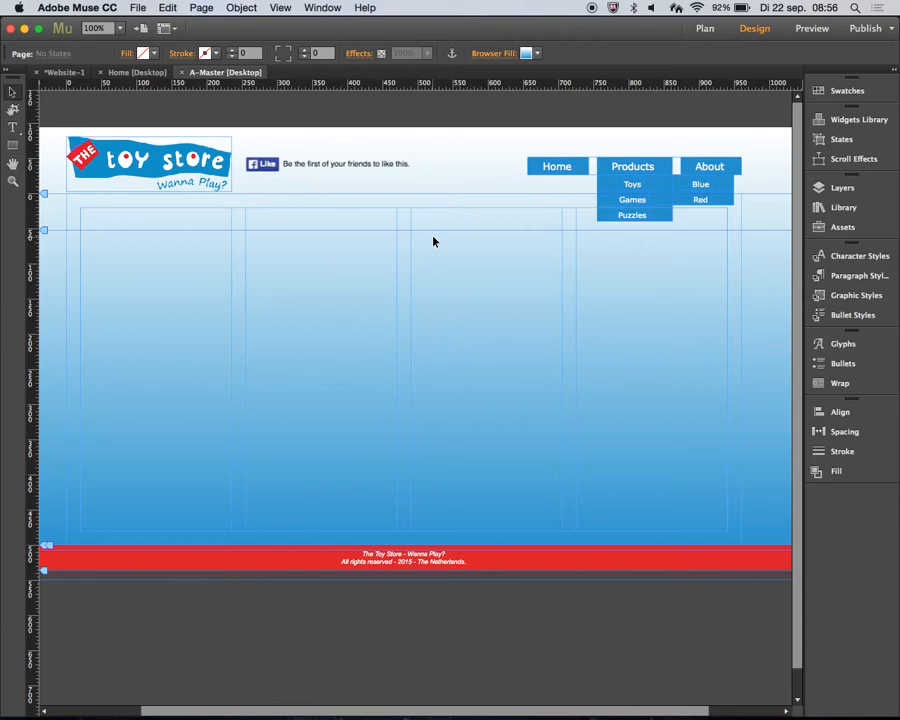
- Switch to Photoshop and revert the toy store logo to its opening snapshot in the history
{"action": "key", "text": "super+Tab"}
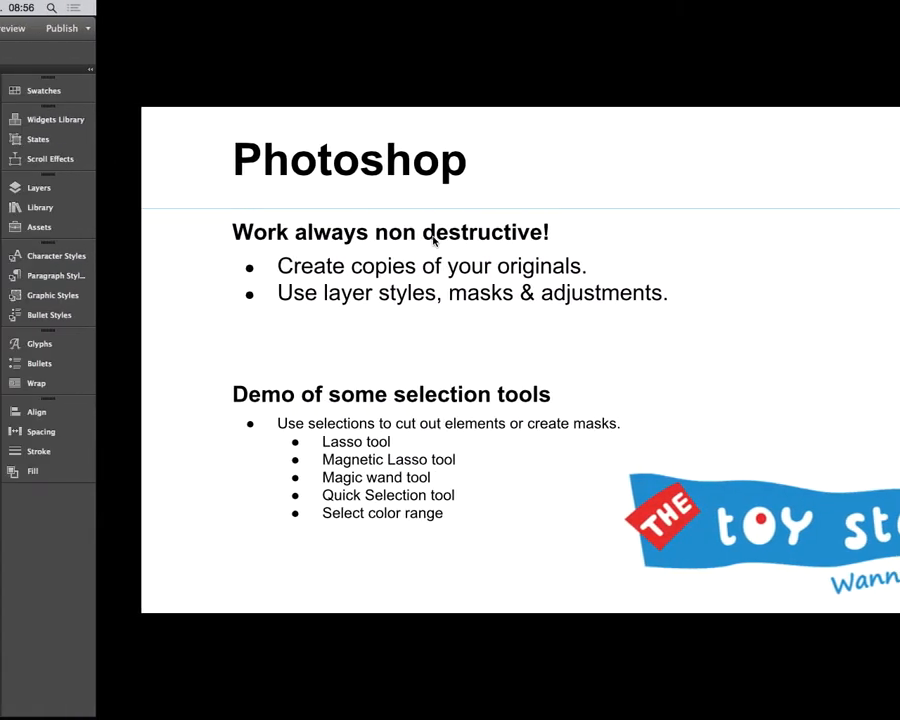
{"action": "key", "text": "super+Tab"}
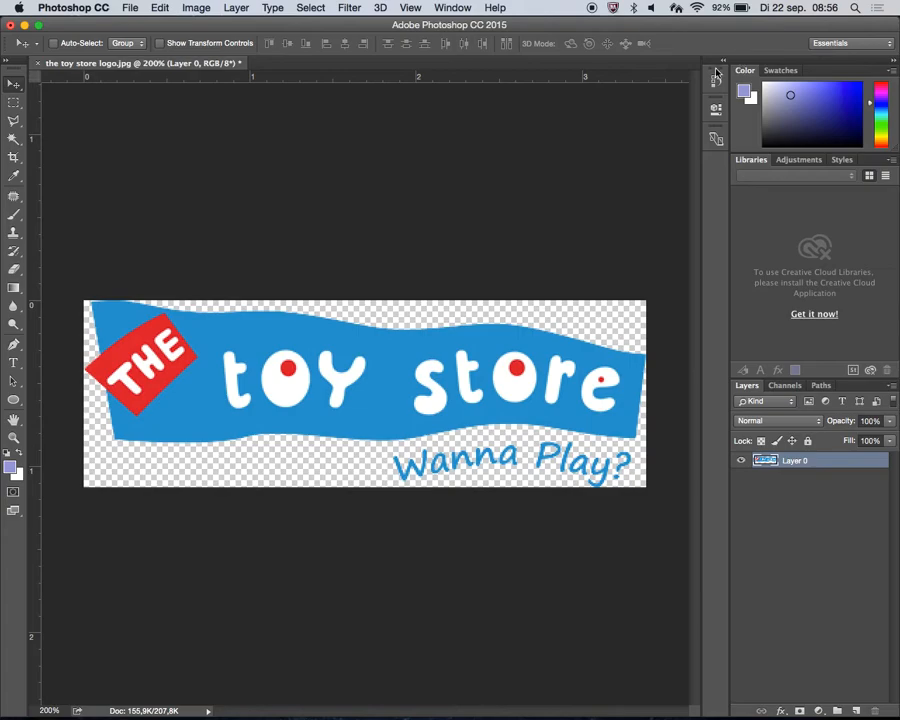
{"action": "left_click", "coordinate": [716, 80]}
{"action": "scroll", "coordinate": [640, 96], "scroll_direction": "up", "scroll_amount": 5}
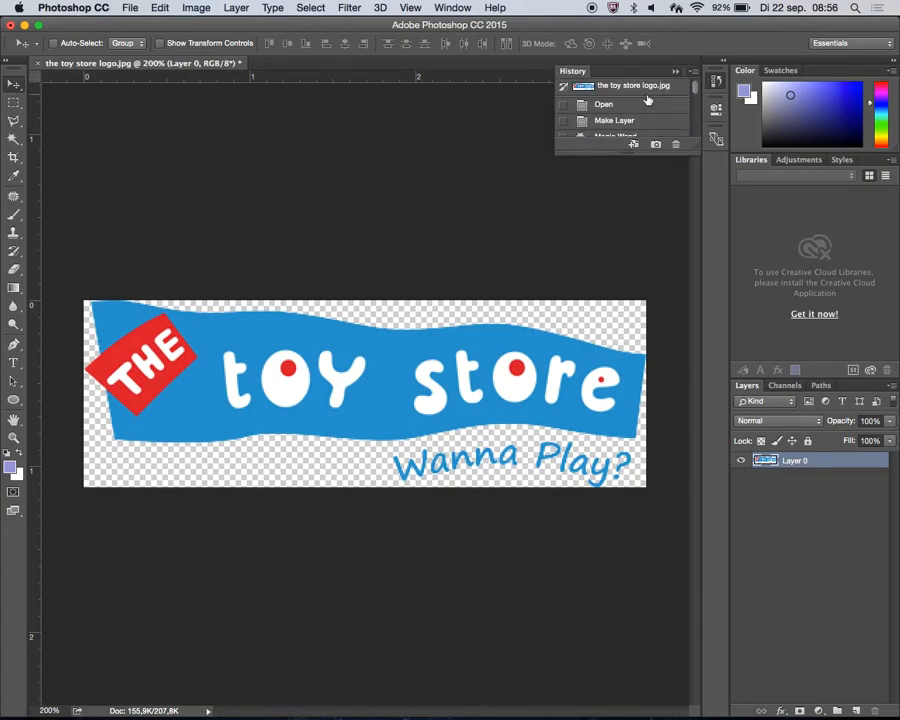
{"action": "left_click", "coordinate": [665, 87]}
{"action": "left_click", "coordinate": [717, 89]}
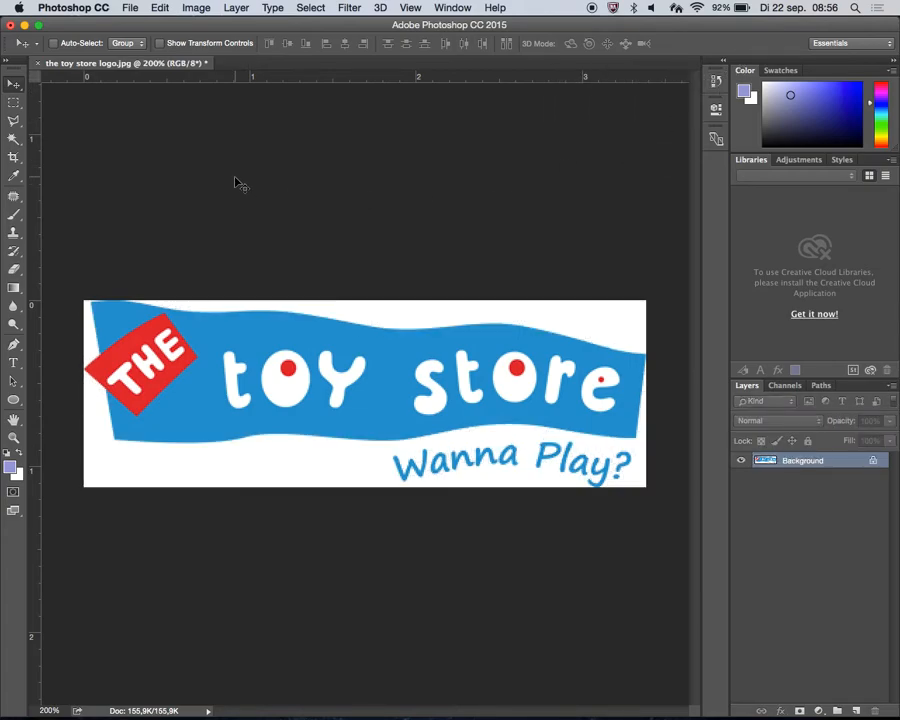
{"action": "left_click", "coordinate": [15, 140]}
{"action": "right_click", "coordinate": [18, 146]}
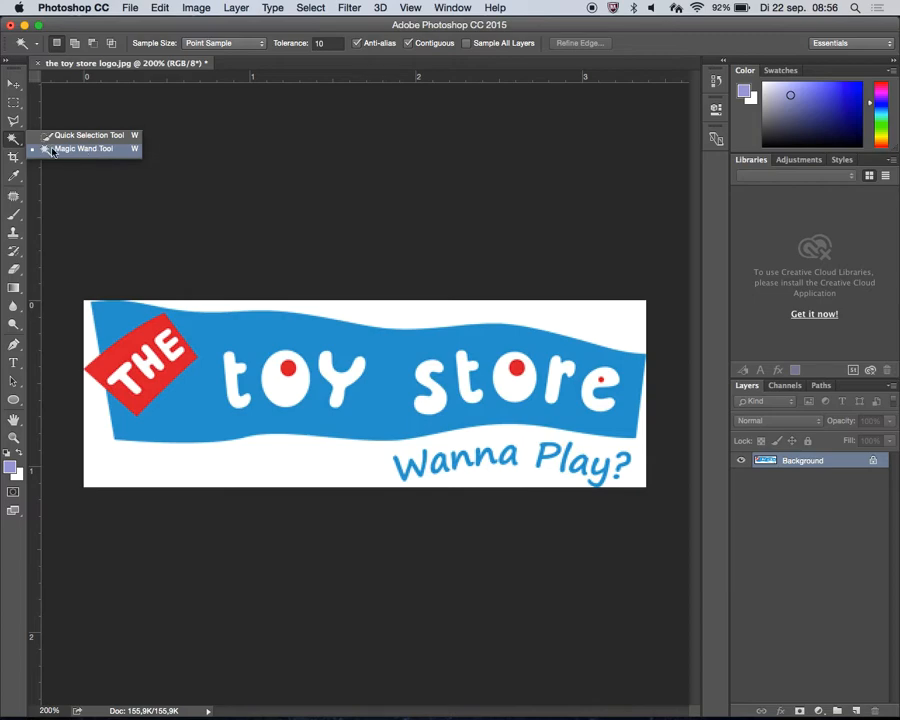
{"action": "left_click", "coordinate": [19, 142]}
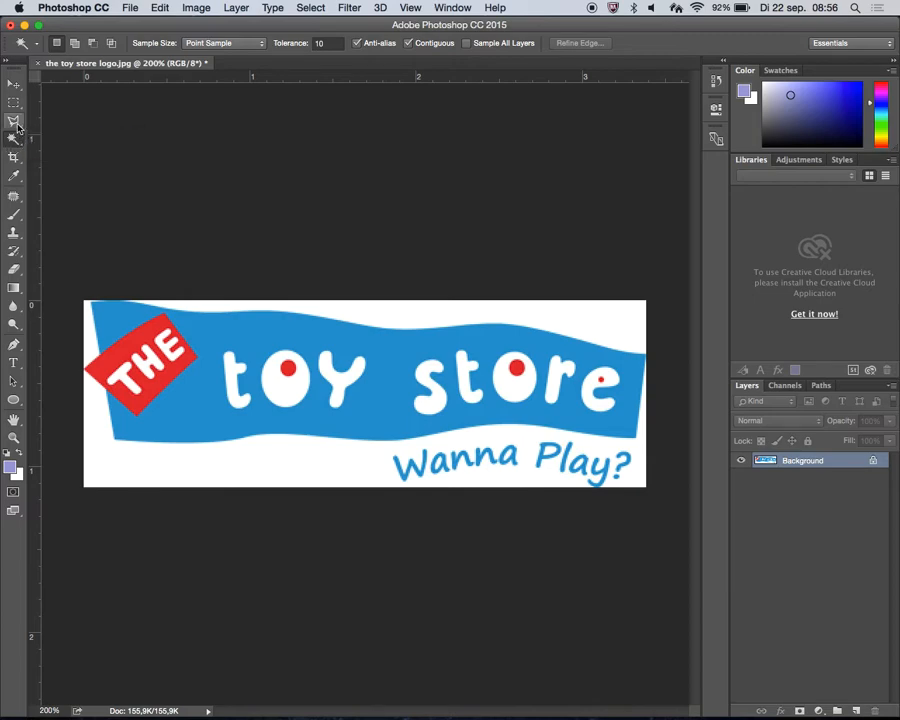
- Select the "t" of "toy" freehand with the Lasso tool and move it down towards the banner's lower edge
{"action": "left_click", "coordinate": [17, 125]}
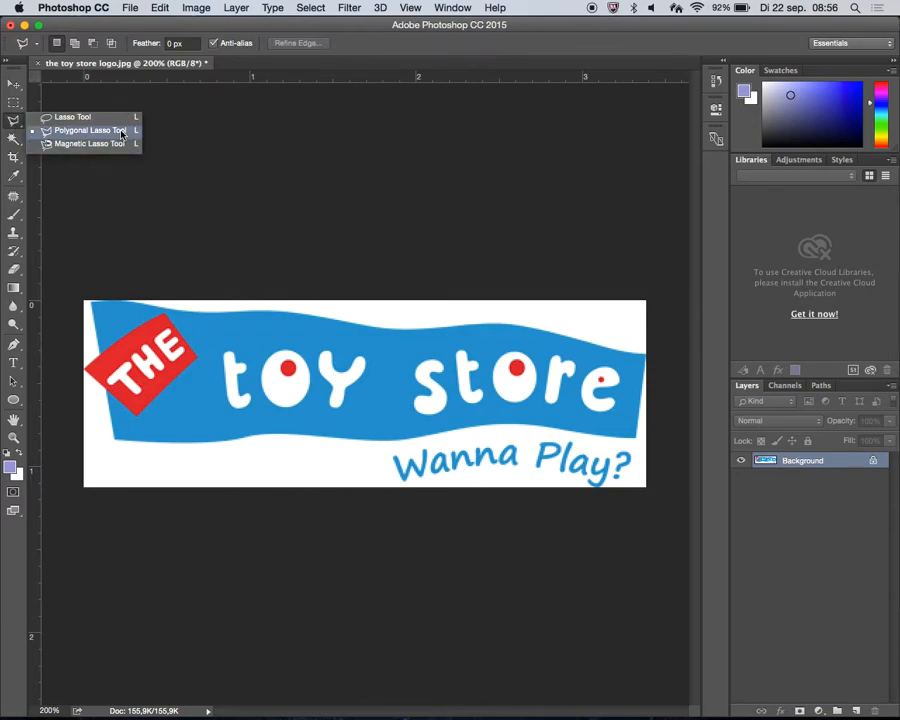
{"action": "left_click", "coordinate": [127, 119]}
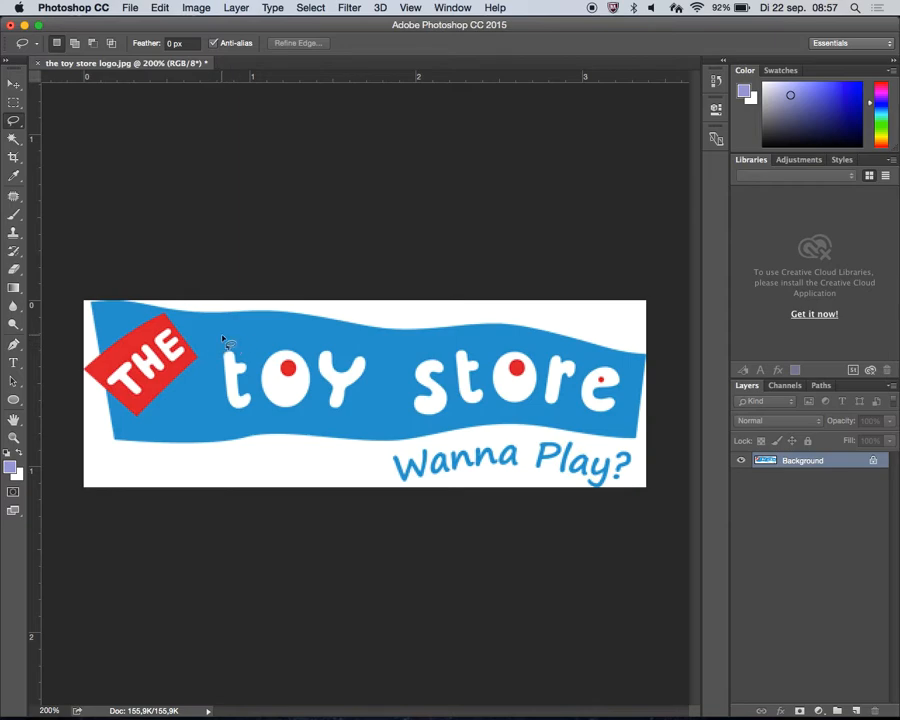
{"action": "mouse_move", "coordinate": [216, 356]}
{"action": "left_mouse_down"}
{"action": "mouse_move", "coordinate": [221, 419]}
{"action": "mouse_move", "coordinate": [243, 429]}
{"action": "mouse_move", "coordinate": [259, 406]}
{"action": "mouse_move", "coordinate": [222, 339]}
{"action": "left_mouse_up"}
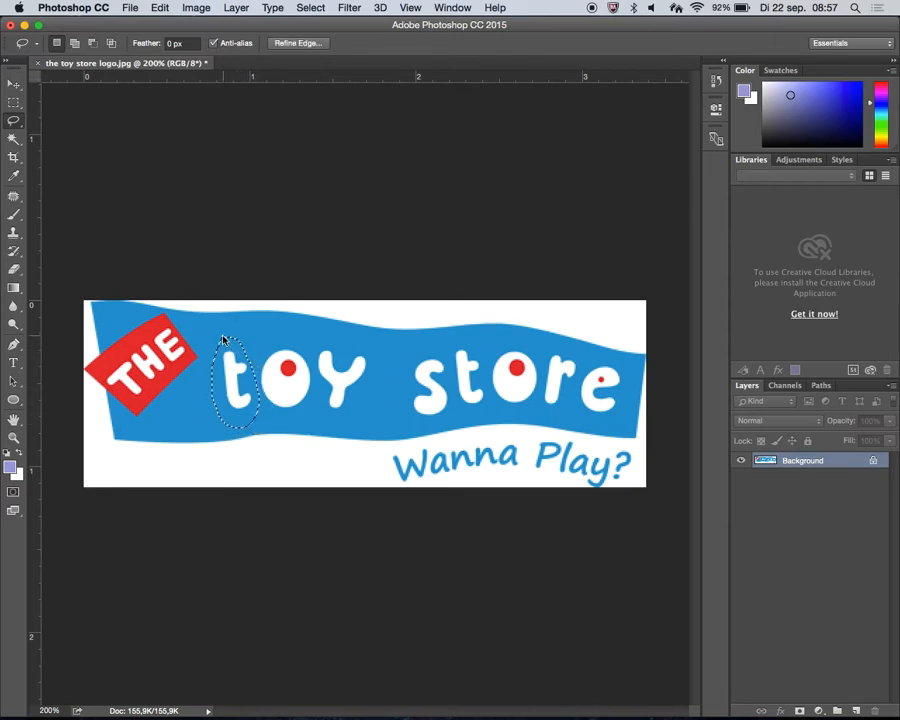
{"action": "left_click", "coordinate": [13, 83]}
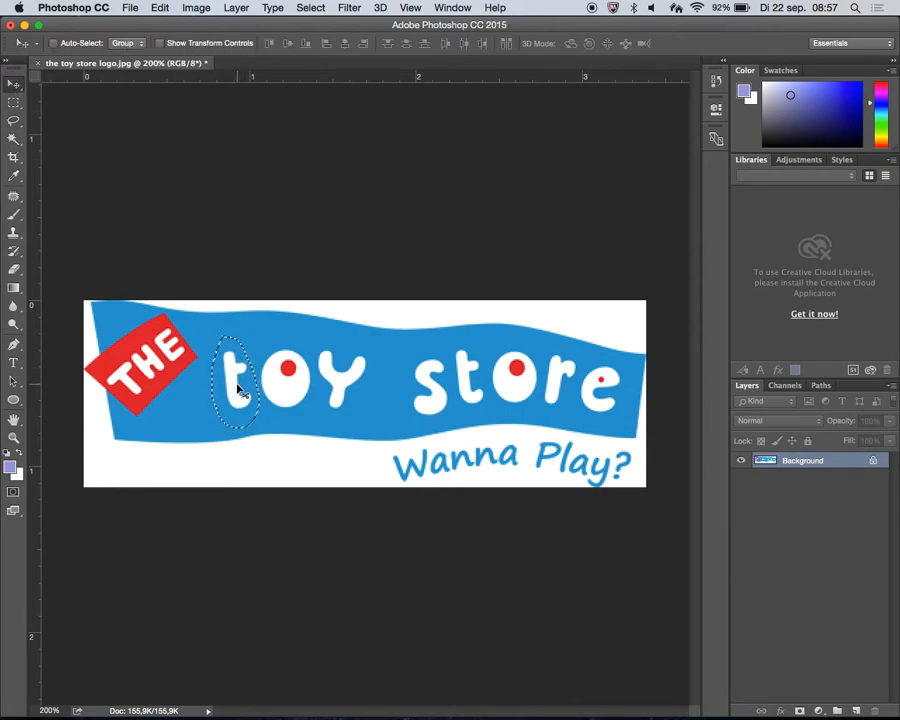
{"action": "mouse_move", "coordinate": [240, 390]}
{"action": "left_mouse_down"}
{"action": "mouse_move", "coordinate": [233, 413]}
{"action": "mouse_move", "coordinate": [187, 405]}
{"action": "mouse_move", "coordinate": [220, 421]}
{"action": "mouse_move", "coordinate": [224, 397]}
{"action": "mouse_move", "coordinate": [216, 418]}
{"action": "left_mouse_up"}
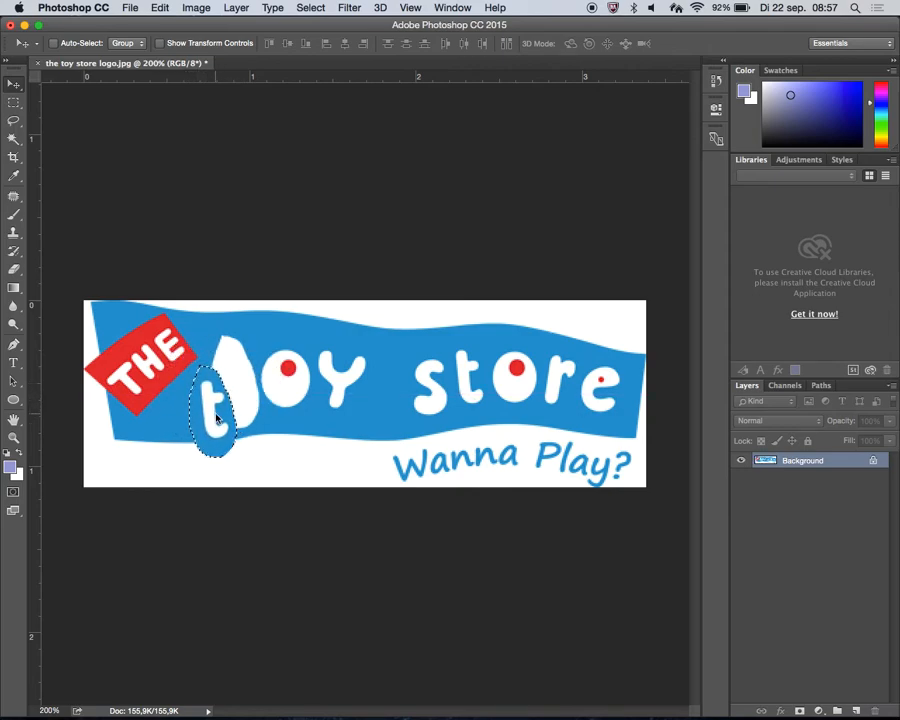
{"action": "mouse_move", "coordinate": [216, 418]}
{"action": "left_mouse_down"}
{"action": "mouse_move", "coordinate": [250, 385]}
{"action": "mouse_move", "coordinate": [242, 362]}
{"action": "mouse_move", "coordinate": [222, 424]}
{"action": "left_mouse_up"}
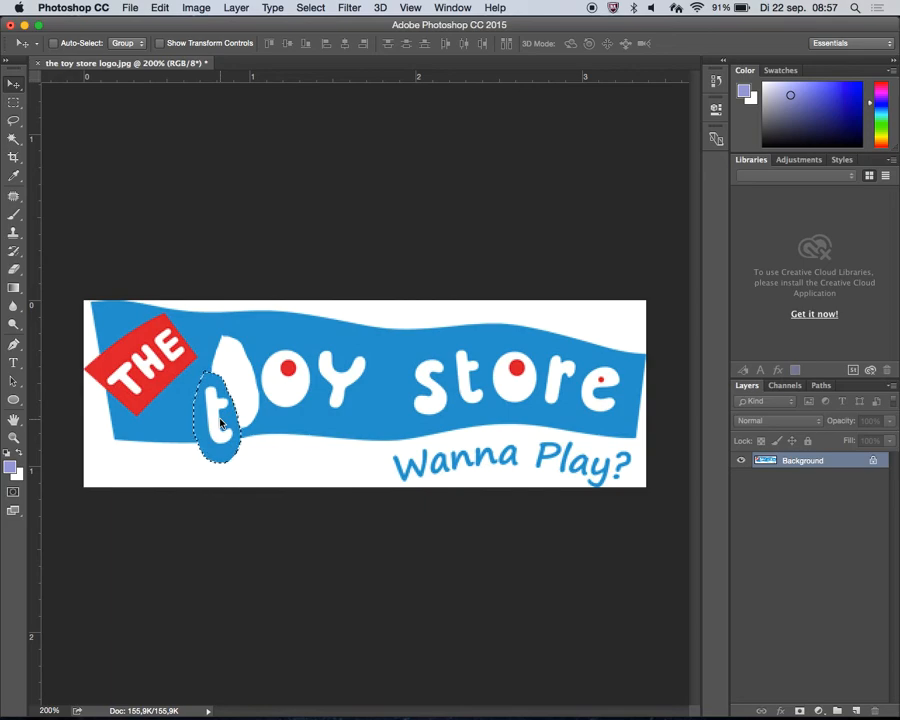
- Undo moving the "t" and revert the logo to its opening snapshot in the history
{"action": "key", "text": "super+z"}
{"action": "key", "text": "super+z"}
{"action": "key", "text": "super+z"}
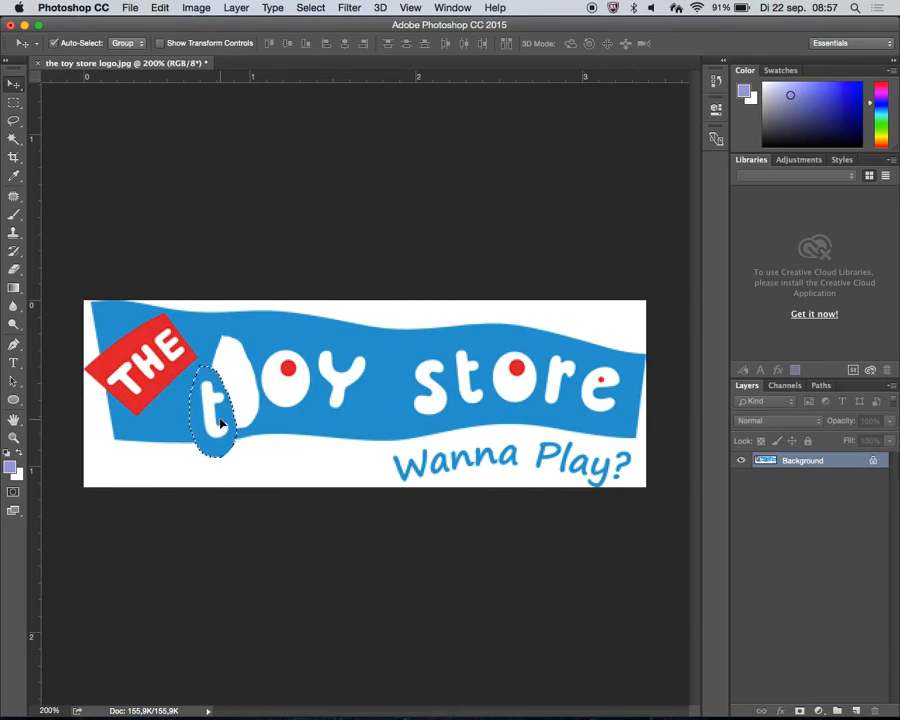
{"action": "left_click", "coordinate": [716, 80]}
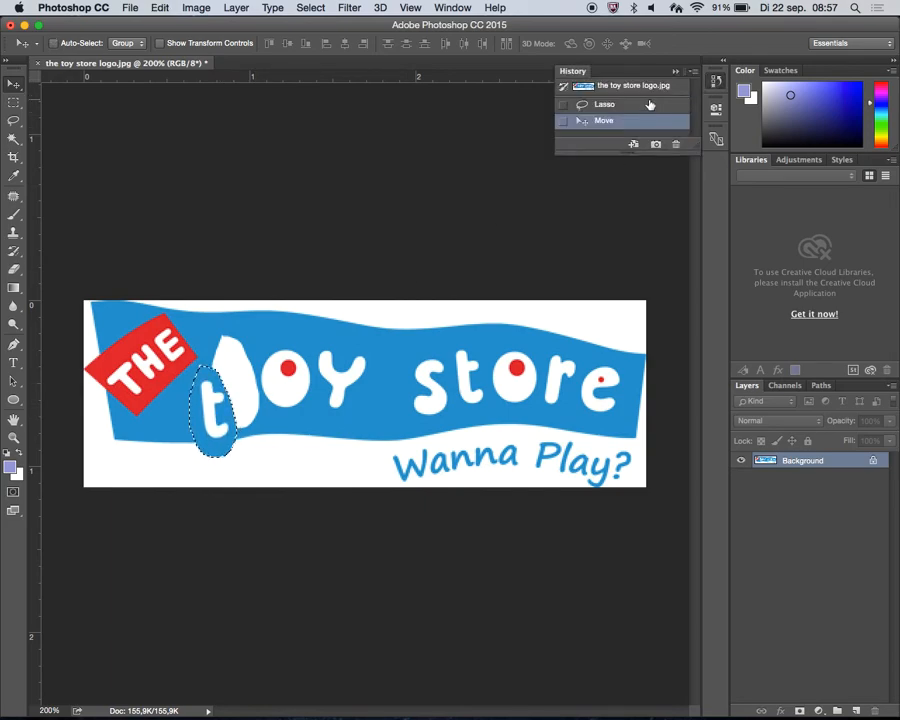
{"action": "left_click", "coordinate": [649, 104]}
{"action": "left_click", "coordinate": [652, 87]}
{"action": "left_click", "coordinate": [718, 86]}
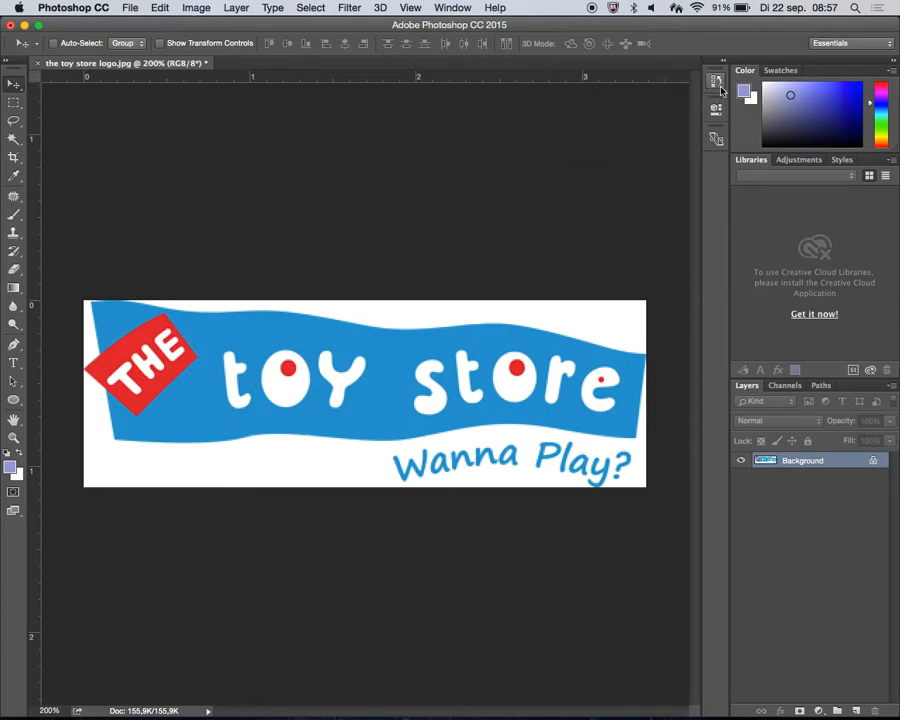
- Outline "toy" and the start of "store" with a straight-edged Polygonal Lasso selection, then deselect it
{"action": "left_click", "coordinate": [13, 120]}
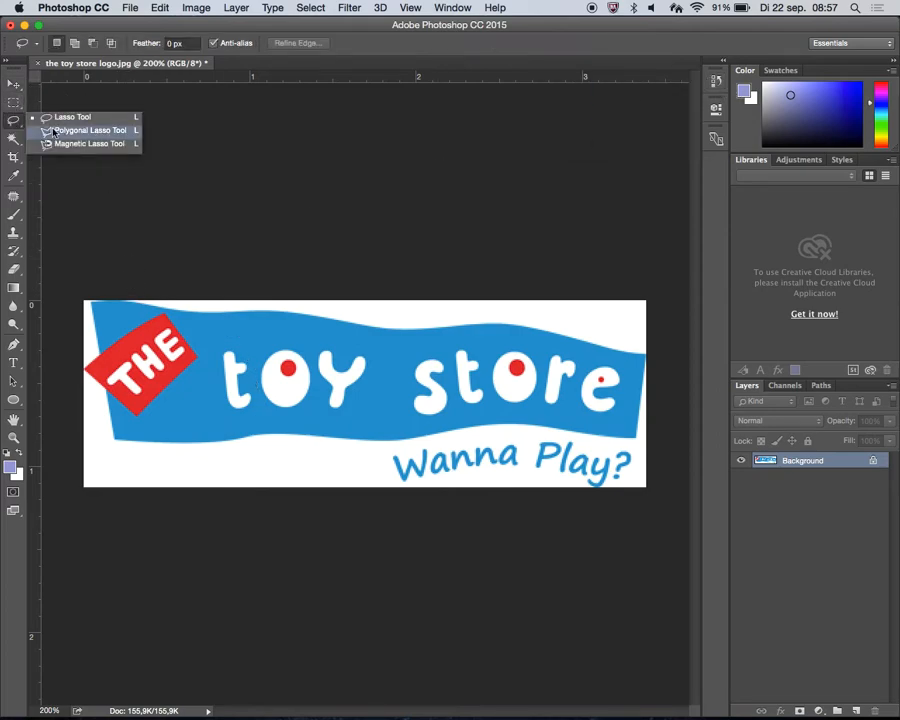
{"action": "left_click", "coordinate": [125, 131]}
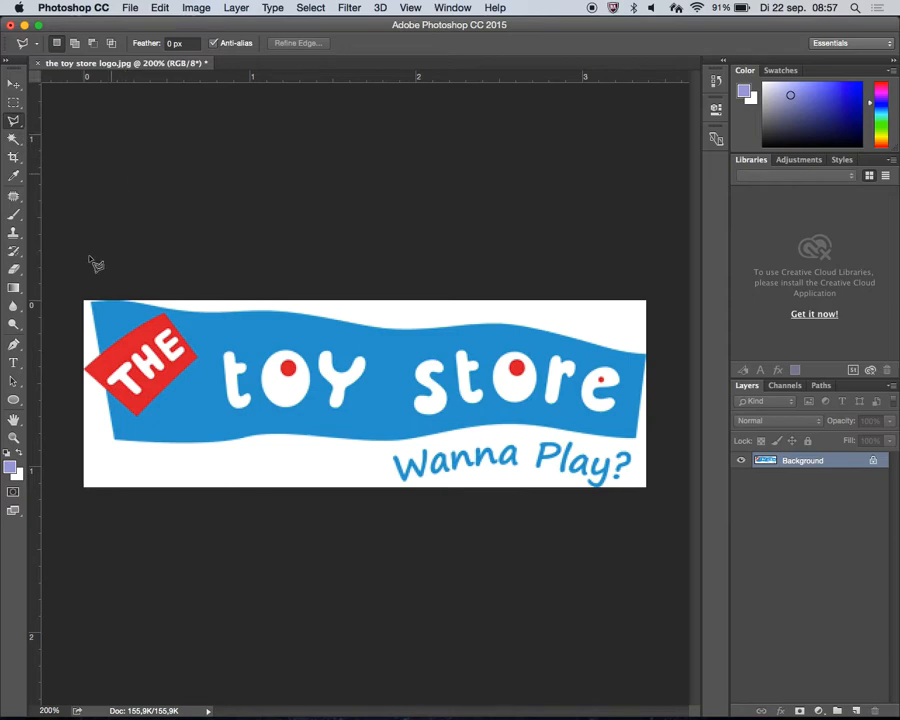
{"action": "left_click", "coordinate": [214, 313]}
{"action": "left_click", "coordinate": [201, 459]}
{"action": "left_click", "coordinate": [319, 433]}
{"action": "left_click", "coordinate": [428, 476]}
{"action": "left_click", "coordinate": [465, 325]}
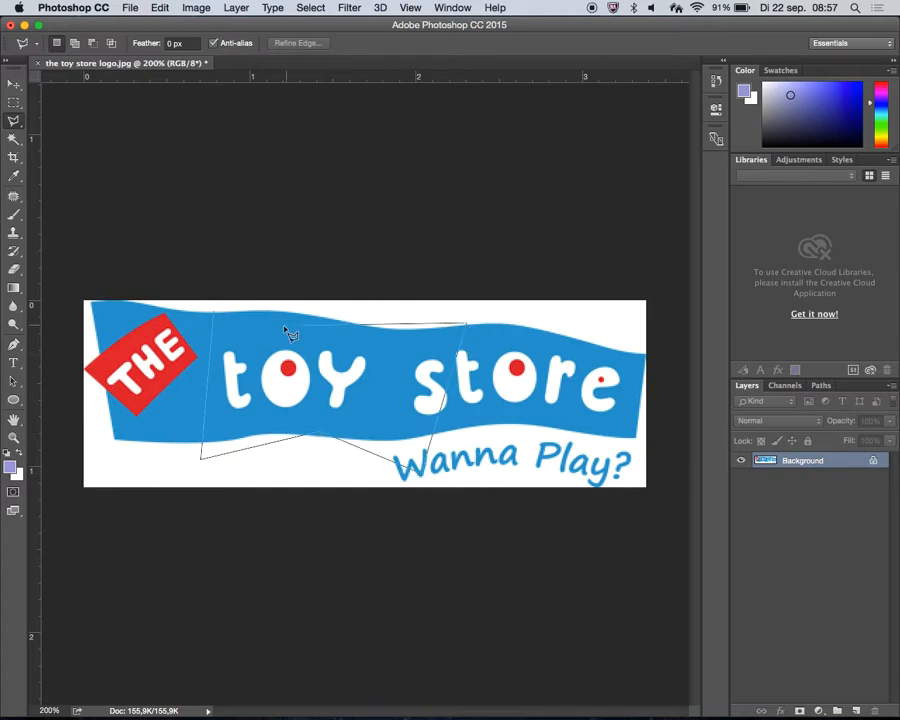
{"action": "left_click", "coordinate": [216, 314]}
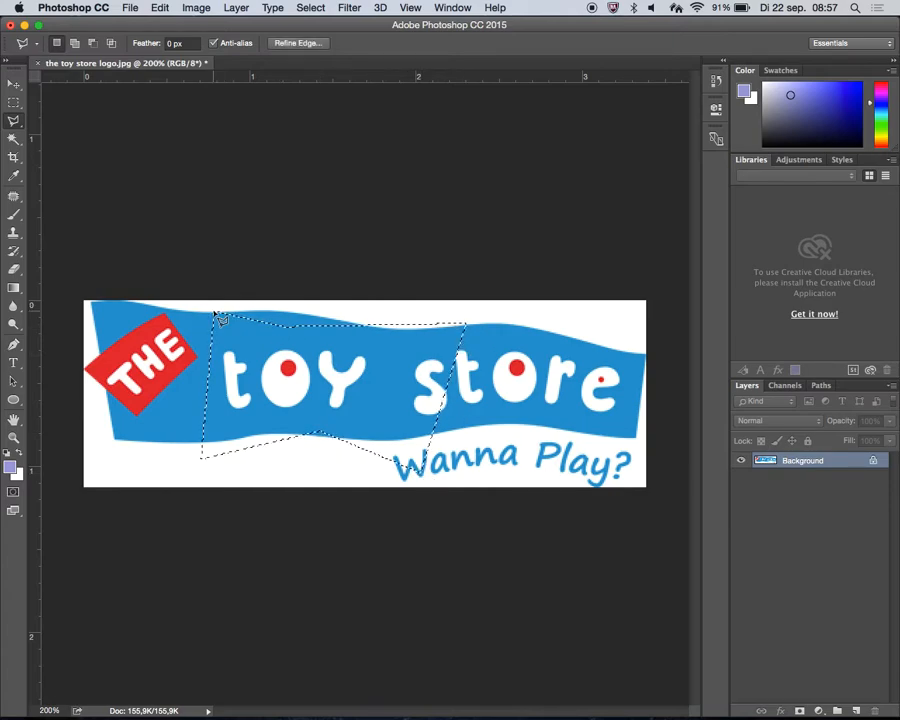
{"action": "key", "text": "super+d"}
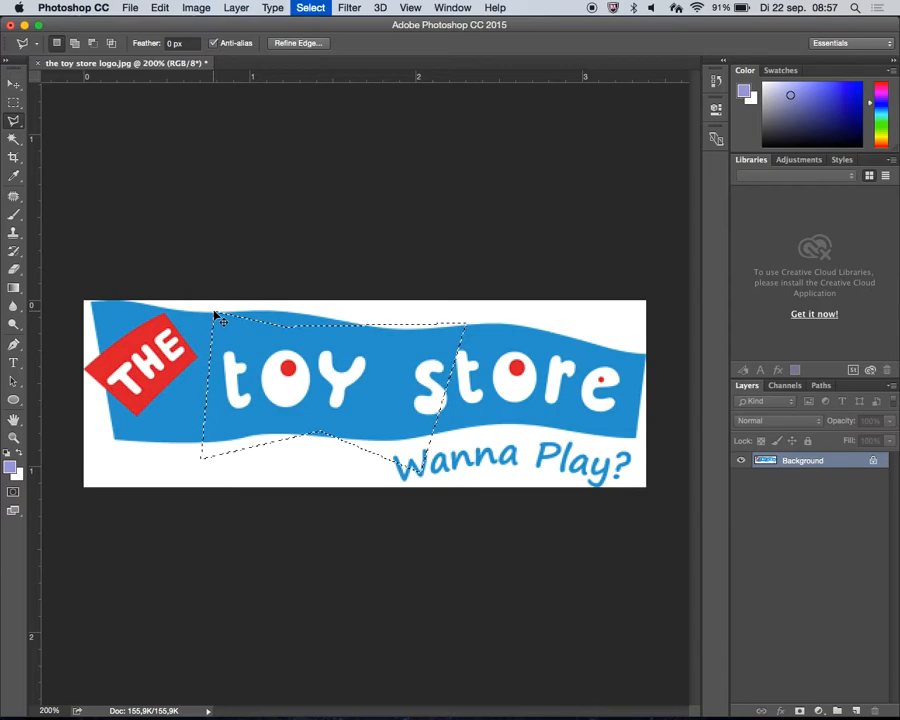
- Trace the blue banner and its red "THE" tag with the Magnetic Lasso, close the selection and deselect it
{"action": "left_click", "coordinate": [16, 121]}
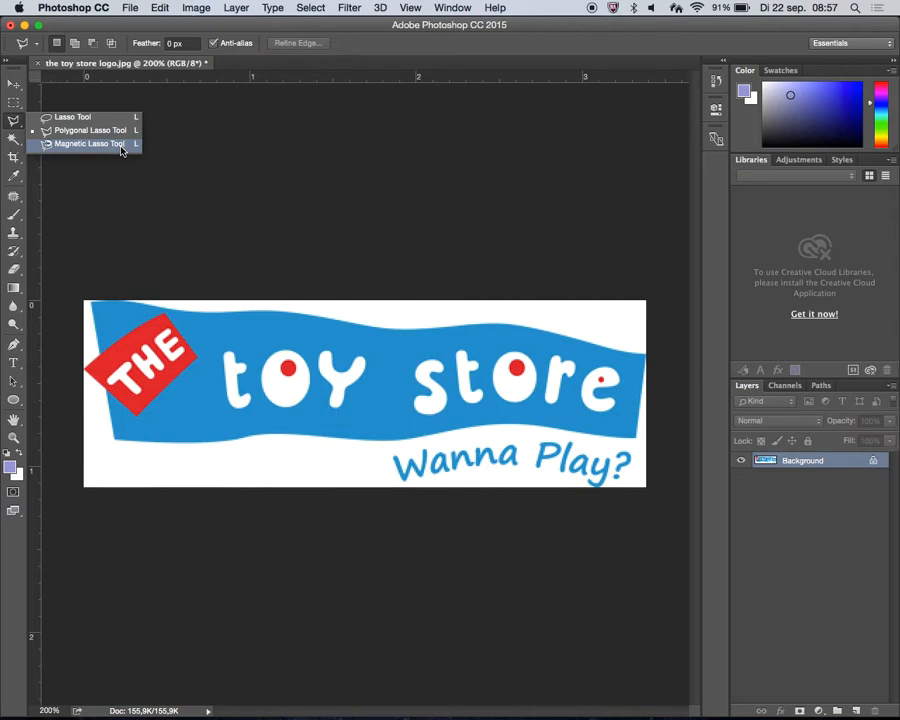
{"action": "left_click", "coordinate": [122, 151]}
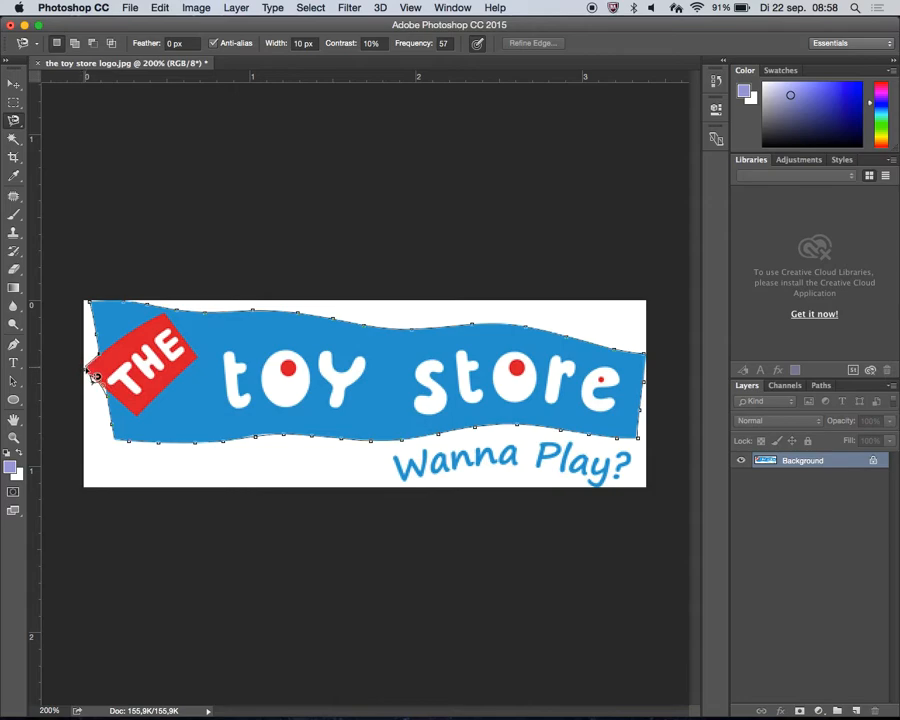
{"action": "left_click", "coordinate": [92, 374]}
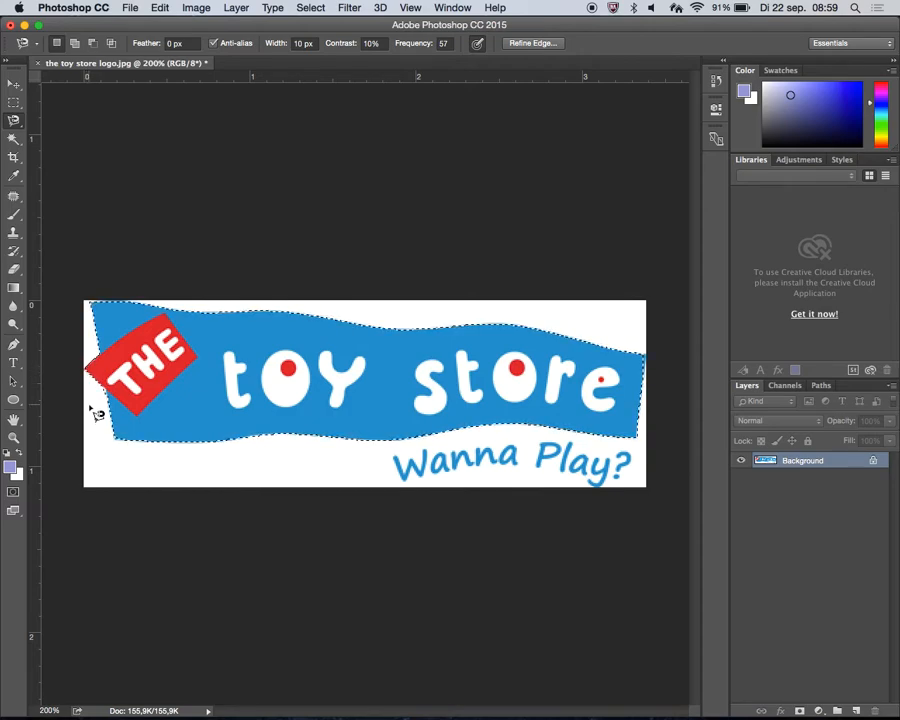
{"action": "key", "text": "super+d"}
{"action": "left_click_drag", "start_coordinate": [14, 120], "coordinate": [24, 130]}
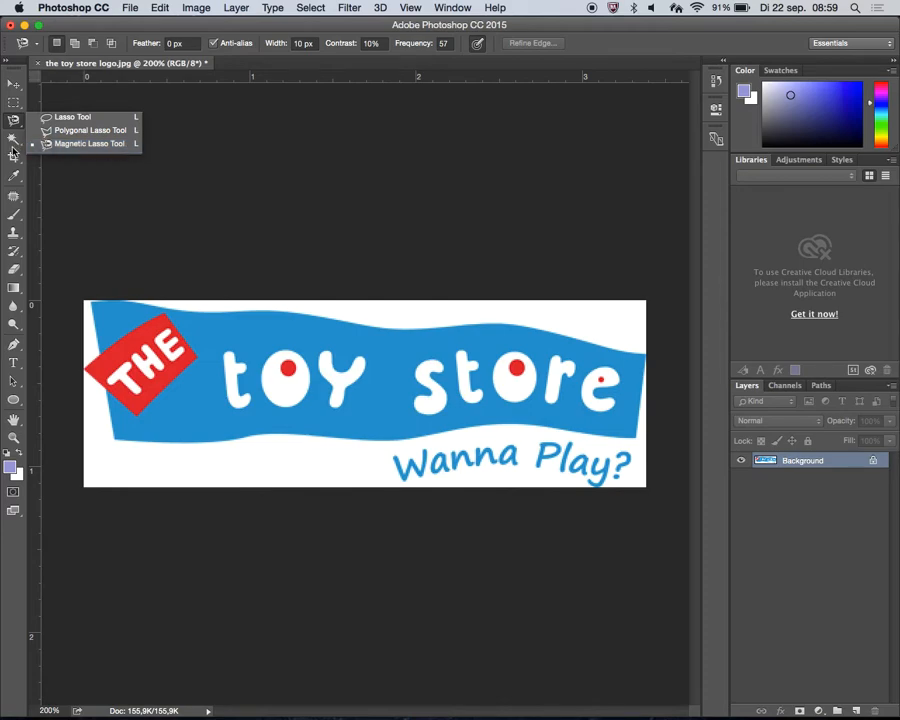
{"action": "left_click", "coordinate": [67, 145]}
- Activate the Quick Selection tool and open Portrait 2.jpg from the desktop
{"action": "left_click", "coordinate": [13, 138]}
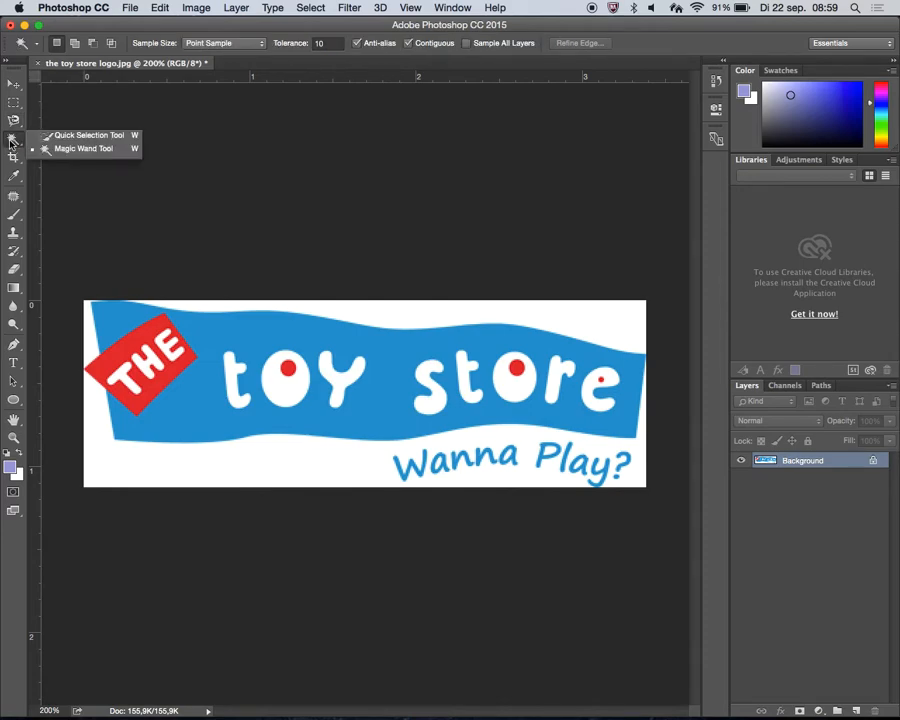
{"action": "left_click", "coordinate": [95, 134]}
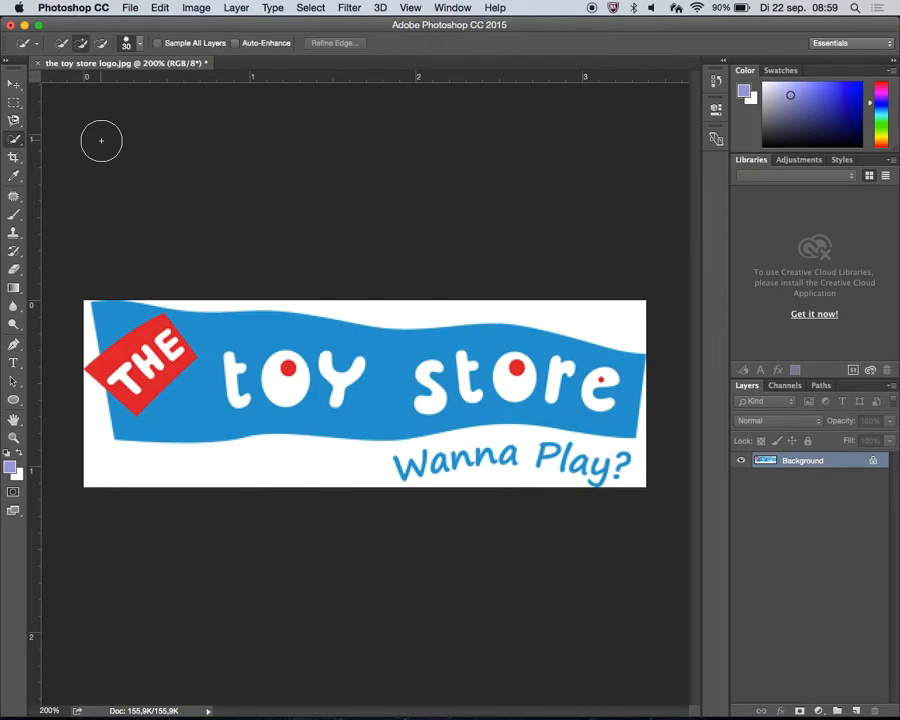
{"action": "key", "text": "super+o"}
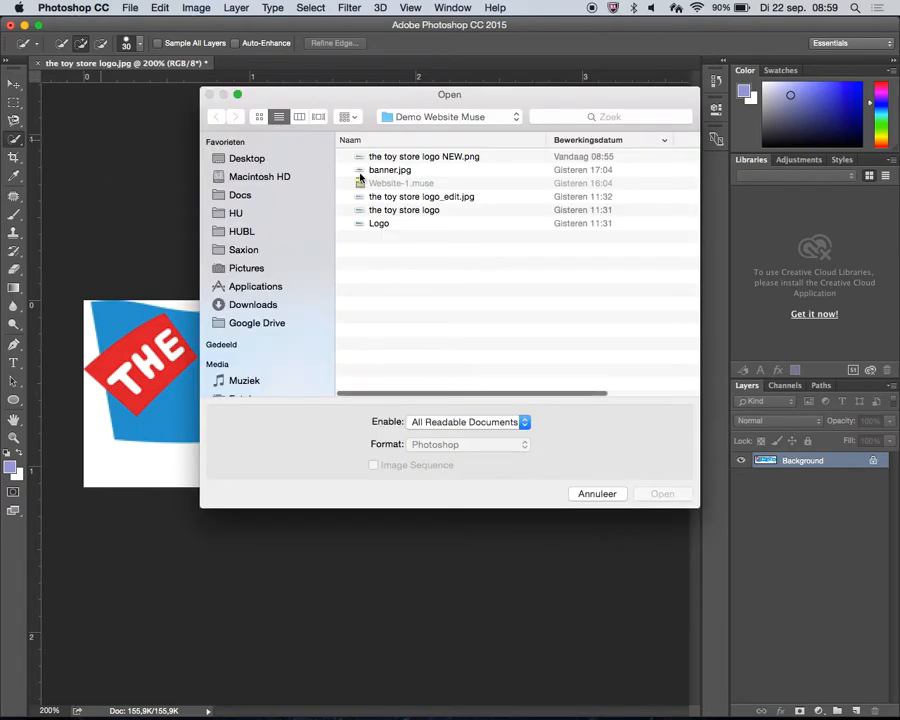
{"action": "left_click", "coordinate": [245, 158]}
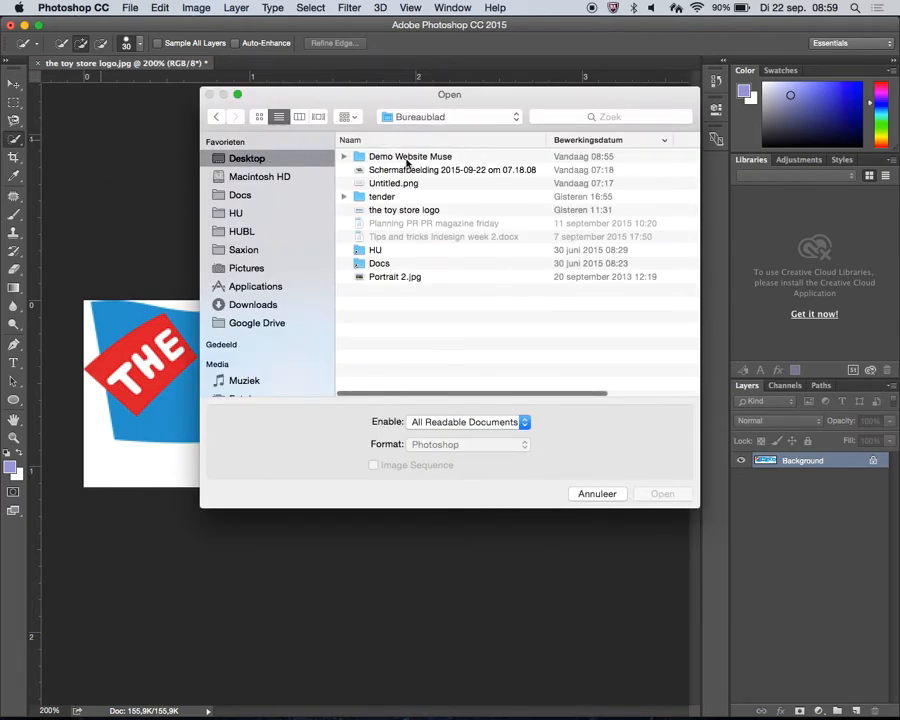
{"action": "left_click", "coordinate": [419, 172]}
{"action": "key", "text": "Down"}
{"action": "key", "text": "Down"}
{"action": "key", "text": "Down"}
{"action": "key", "text": "Down"}
{"action": "key", "text": "Down"}
{"action": "key", "text": "Down"}
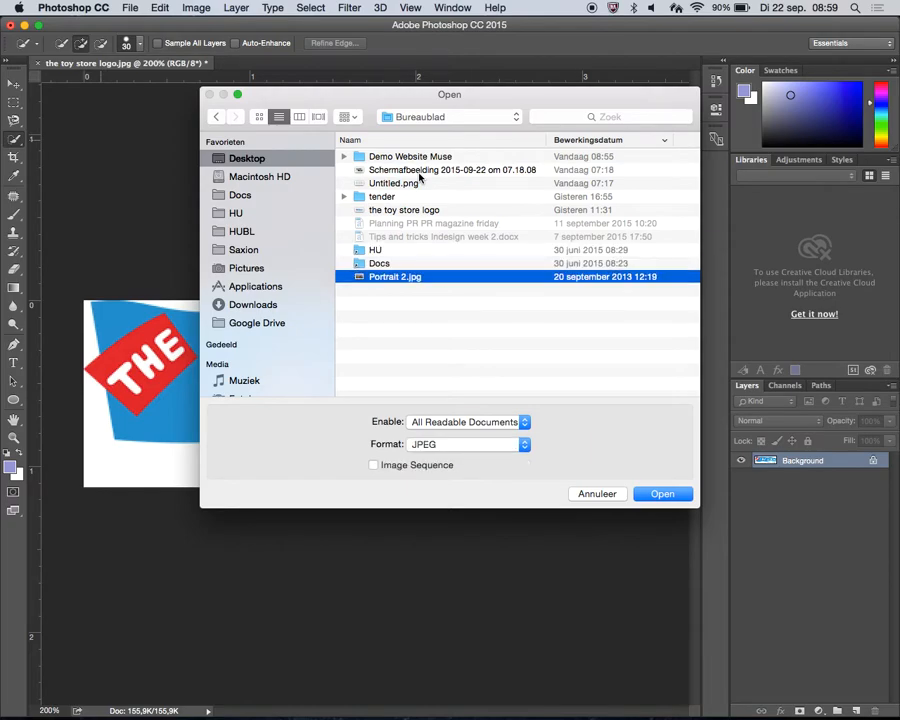
{"action": "key", "text": "Return"}
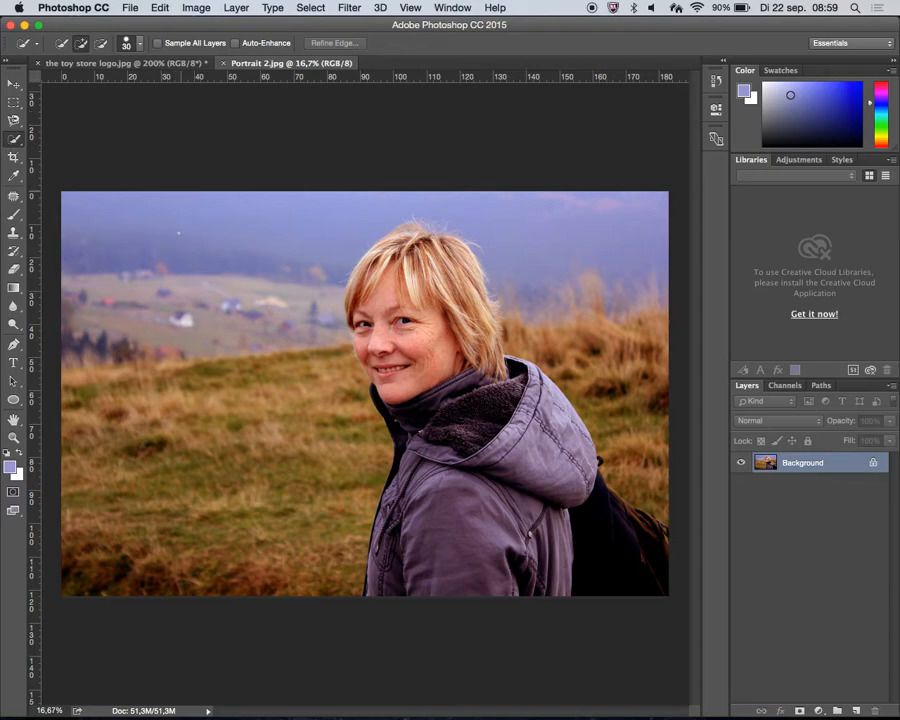
- Set the Quick Selection brush size to 186 px
{"action": "left_click", "coordinate": [141, 47]}
{"action": "left_click_drag", "start_coordinate": [86, 88], "coordinate": [160, 86]}
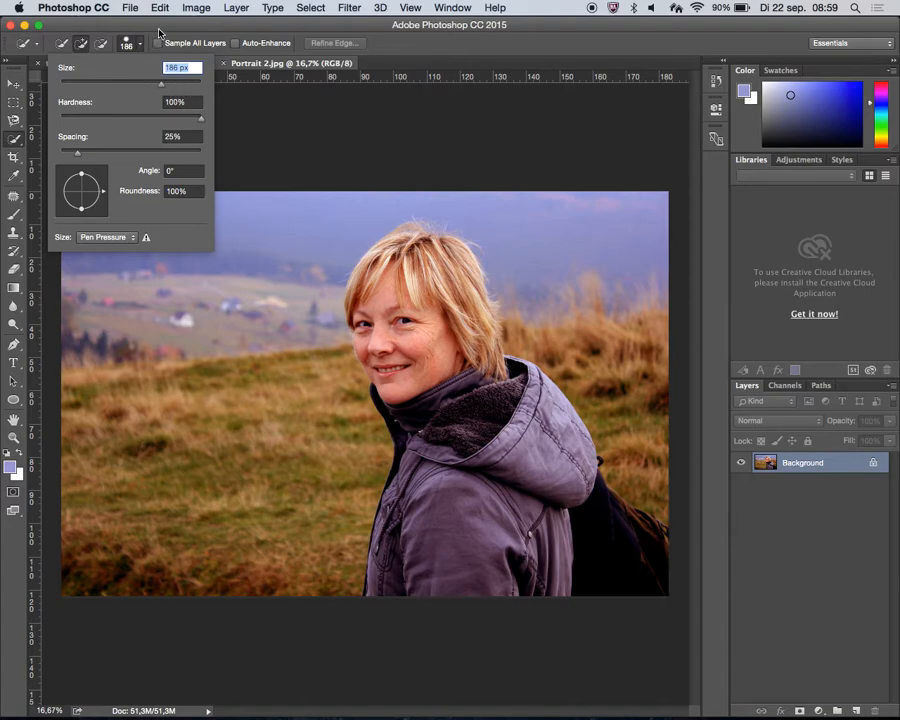
{"action": "key", "text": "Return"}
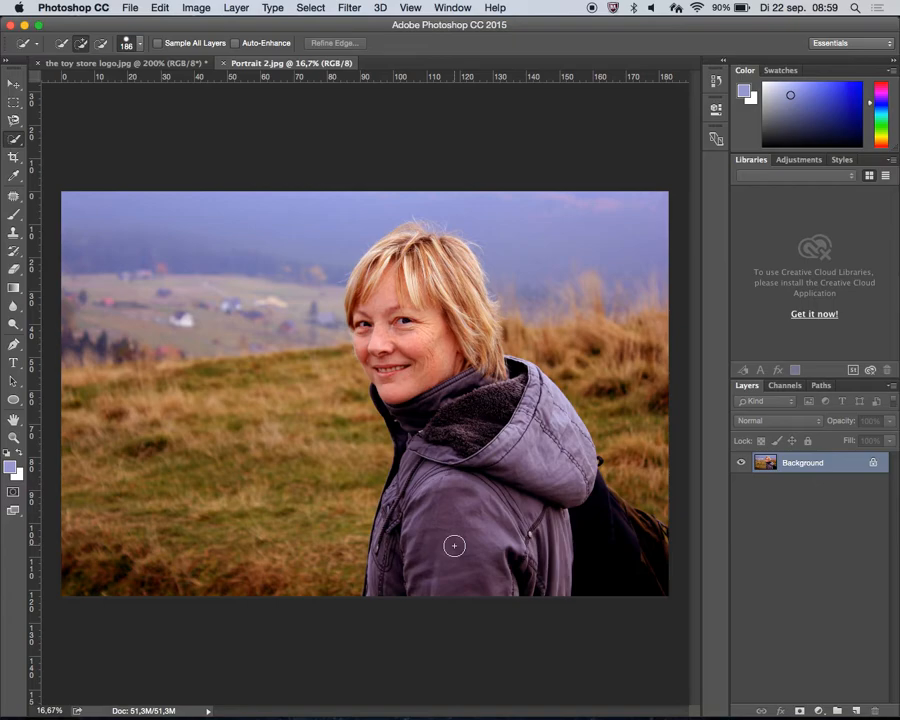
- Quick-select the woman's jacket, including sleeve, hood and front edge, together with the black backpack
{"action": "left_click_drag", "start_coordinate": [454, 545], "coordinate": [454, 549]}
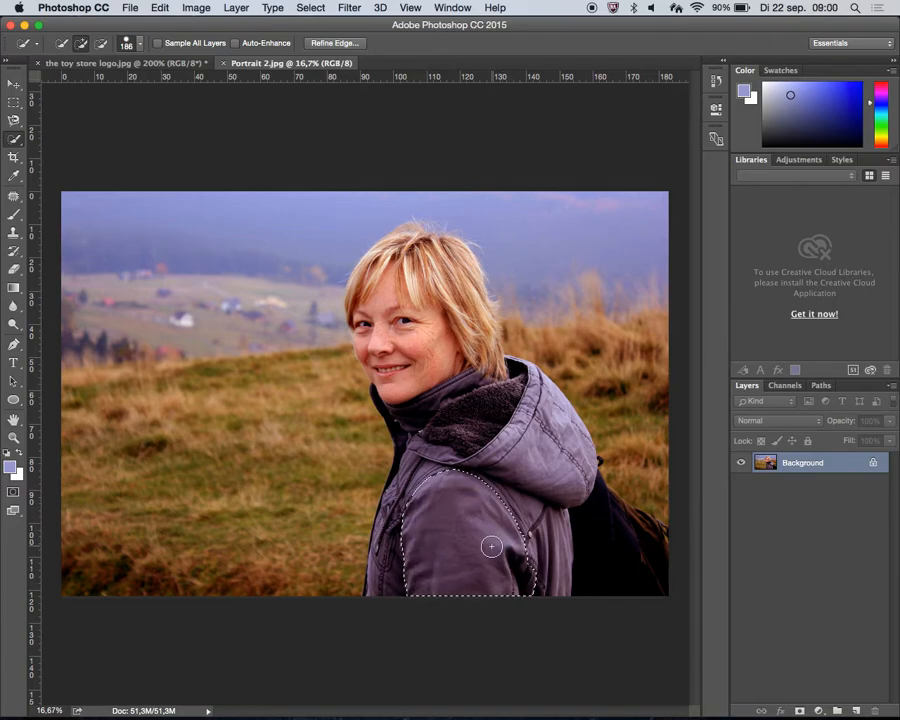
{"action": "mouse_move", "coordinate": [518, 557]}
{"action": "left_mouse_down"}
{"action": "mouse_move", "coordinate": [544, 554]}
{"action": "mouse_move", "coordinate": [542, 532]}
{"action": "mouse_move", "coordinate": [500, 490]}
{"action": "mouse_move", "coordinate": [571, 463]}
{"action": "mouse_move", "coordinate": [589, 509]}
{"action": "left_mouse_up"}
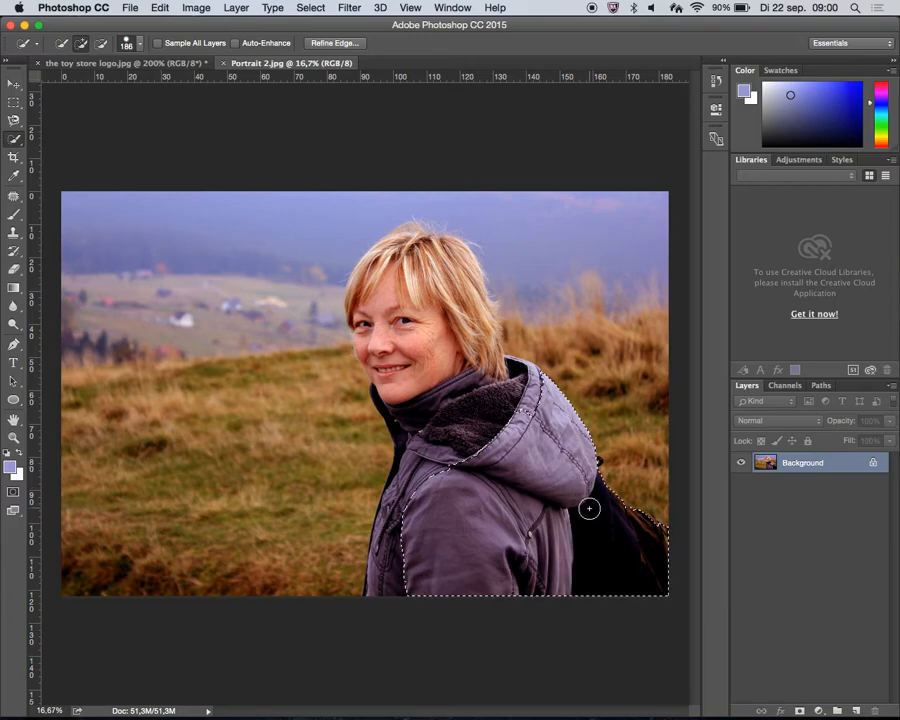
{"action": "mouse_move", "coordinate": [410, 553]}
{"action": "left_mouse_down"}
{"action": "mouse_move", "coordinate": [404, 490]}
{"action": "mouse_move", "coordinate": [402, 510]}
{"action": "mouse_move", "coordinate": [415, 458]}
{"action": "mouse_move", "coordinate": [408, 462]}
{"action": "left_mouse_up"}
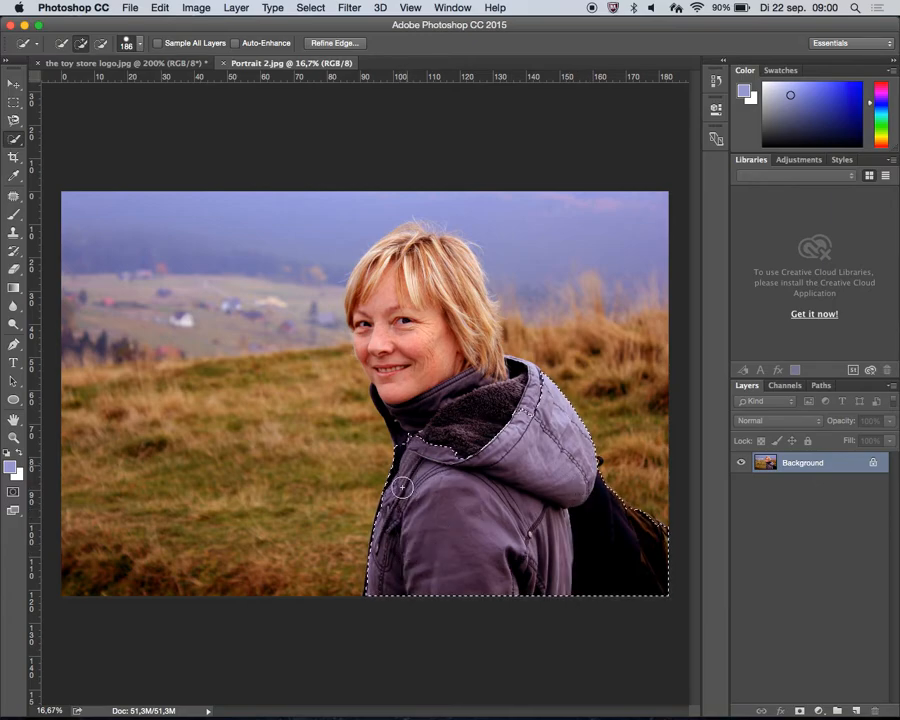
- Extend the selection over the dark jacket collar and the fur-lined inside of the hood
{"action": "scroll", "coordinate": [394, 507], "scroll_direction": "up", "scroll_amount": 5}
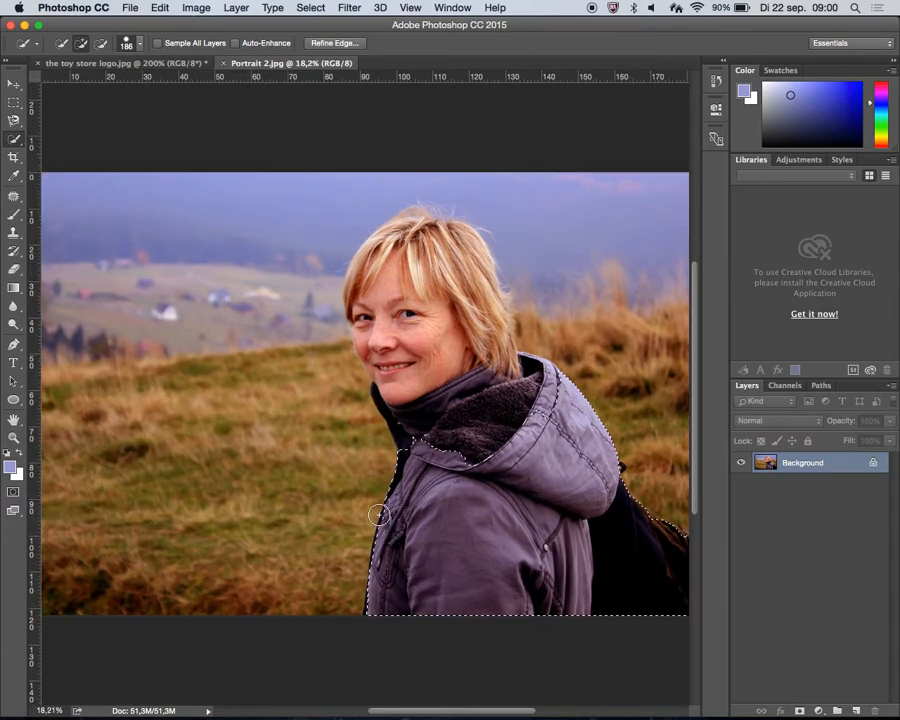
{"action": "scroll", "coordinate": [379, 514], "scroll_direction": "down", "scroll_amount": 10}
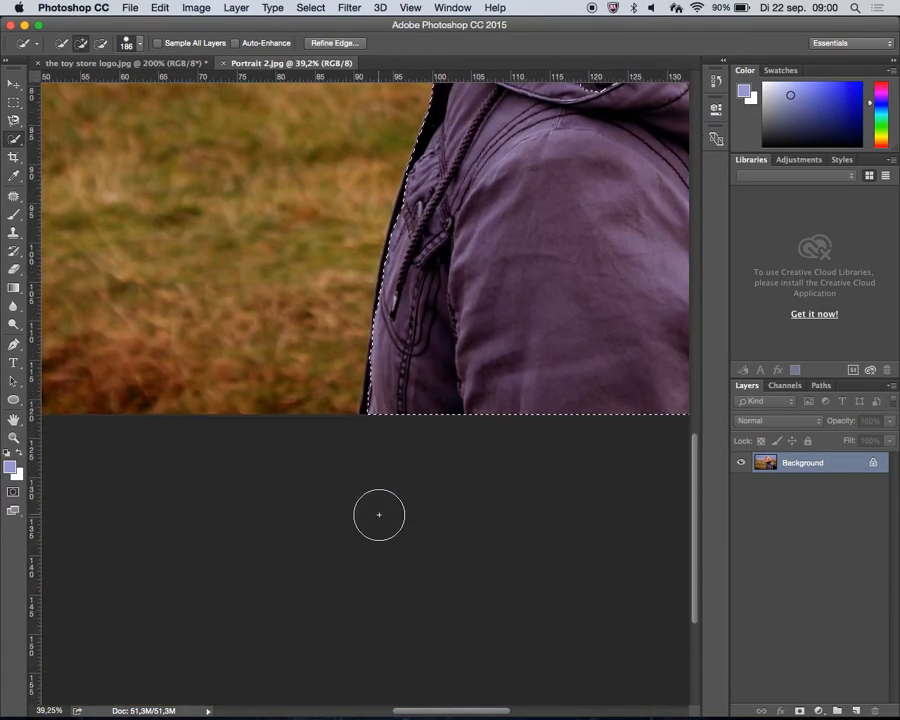
{"action": "scroll", "coordinate": [391, 377], "scroll_direction": "up", "scroll_amount": 3}
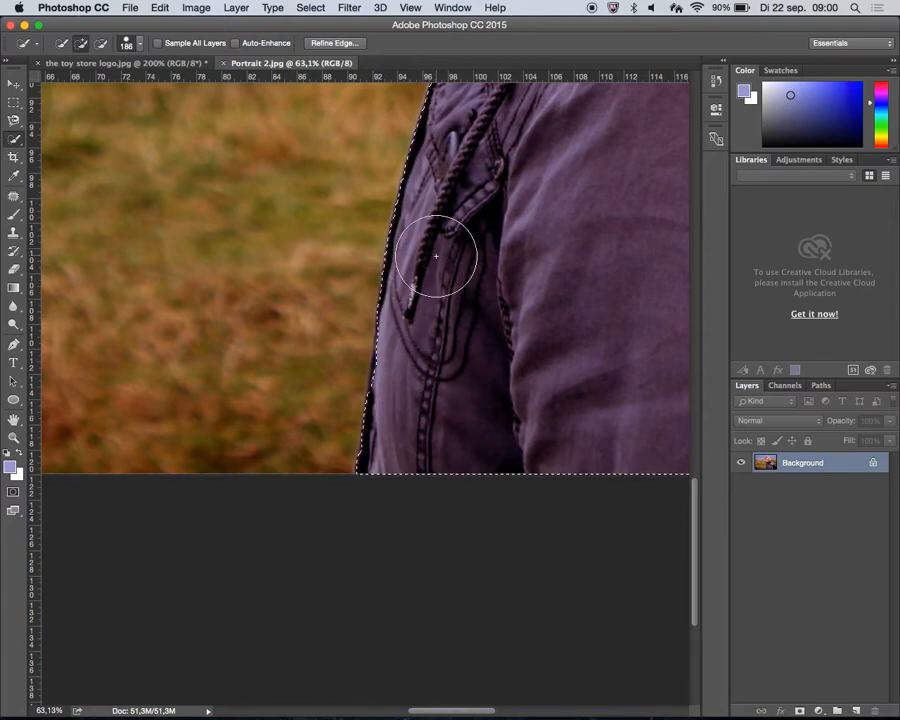
{"action": "scroll", "coordinate": [436, 256], "scroll_direction": "up", "scroll_amount": 3}
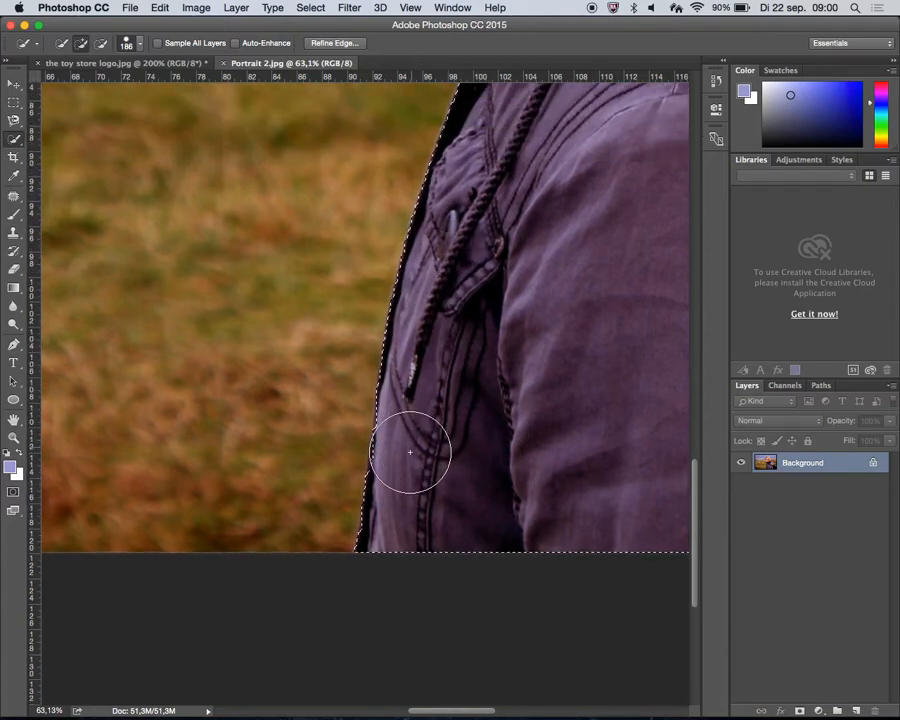
{"action": "scroll", "coordinate": [464, 262], "scroll_direction": "up", "scroll_amount": 8}
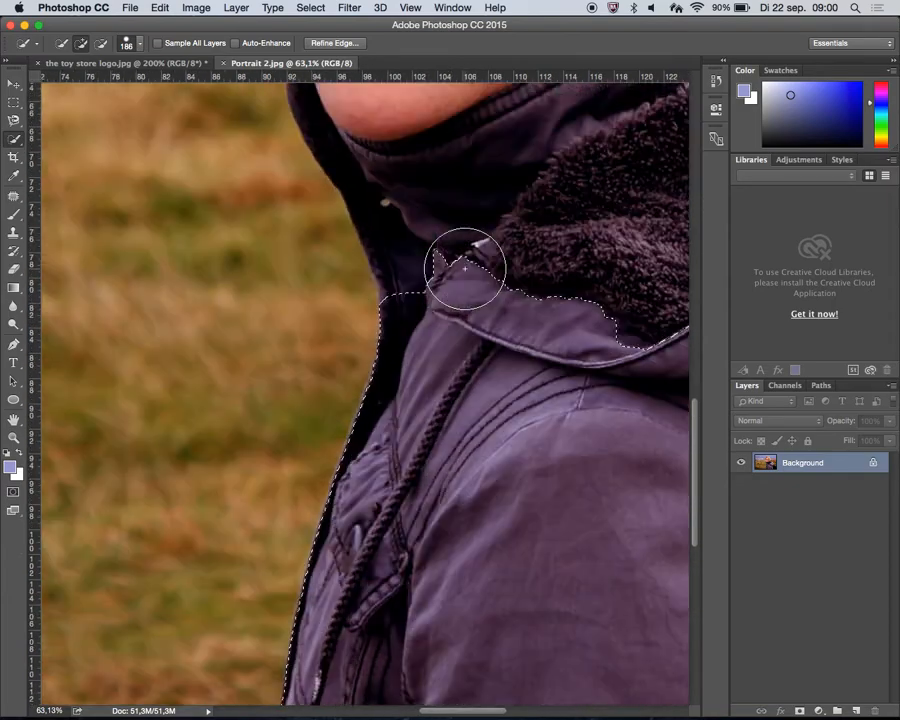
{"action": "scroll", "coordinate": [465, 268], "scroll_direction": "up", "scroll_amount": 5}
{"action": "scroll", "coordinate": [465, 268], "scroll_direction": "right", "scroll_amount": 3}
{"action": "mouse_move", "coordinate": [426, 436]}
{"action": "left_mouse_down"}
{"action": "mouse_move", "coordinate": [439, 387]}
{"action": "mouse_move", "coordinate": [405, 396]}
{"action": "mouse_move", "coordinate": [527, 306]}
{"action": "left_mouse_up"}
{"action": "scroll", "coordinate": [528, 310], "scroll_direction": "up", "scroll_amount": 3}
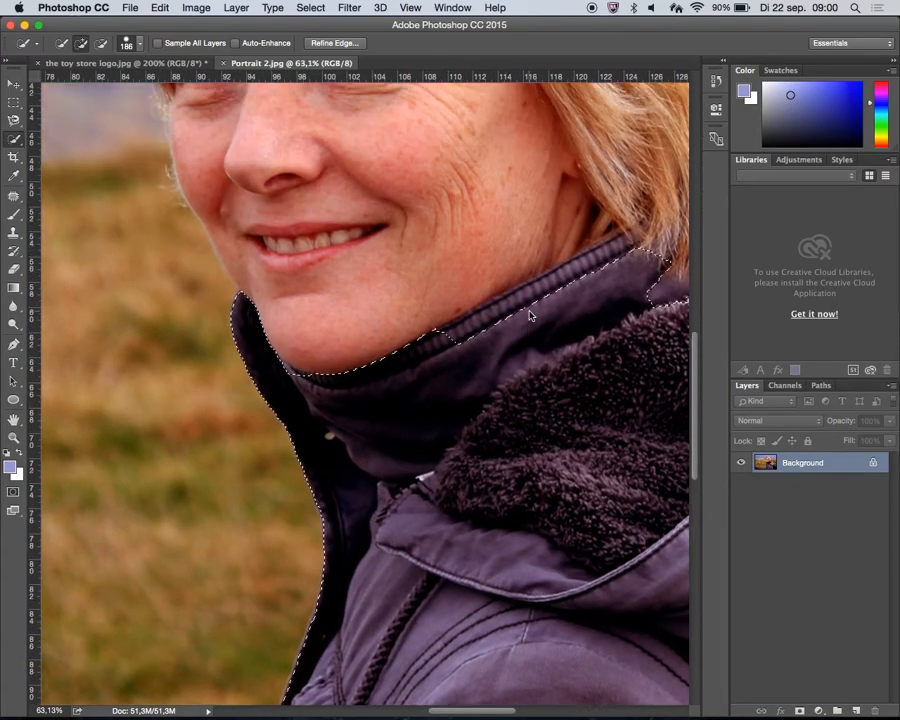
- Add the woman's face and her blonde hair up to the crown to the selection
{"action": "scroll", "coordinate": [530, 316], "scroll_direction": "up", "scroll_amount": 8}
{"action": "scroll", "coordinate": [530, 316], "scroll_direction": "right", "scroll_amount": 2}
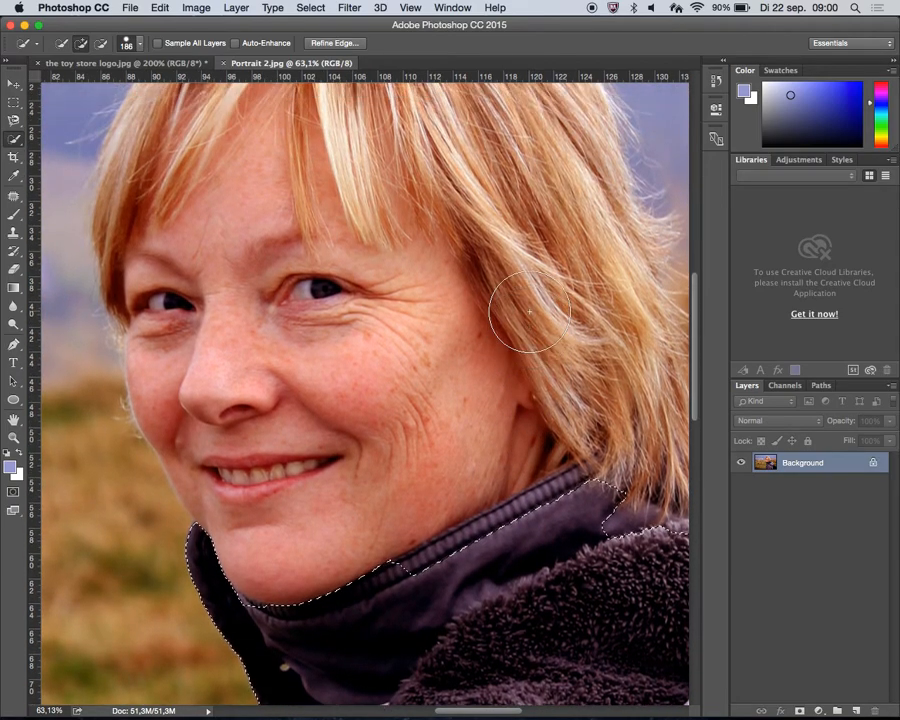
{"action": "scroll", "coordinate": [530, 311], "scroll_direction": "up", "scroll_amount": 6}
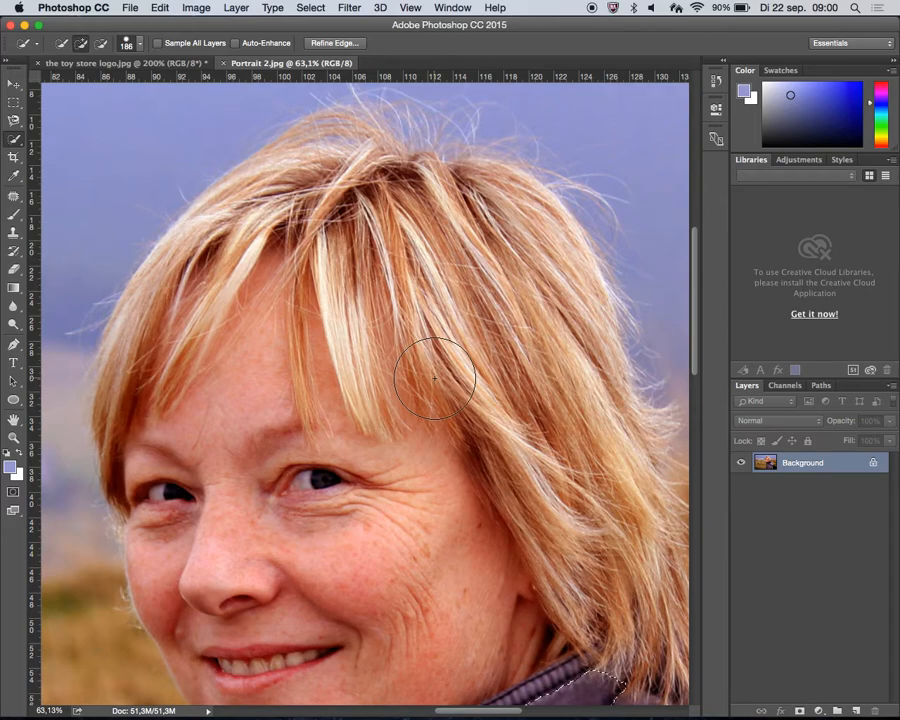
{"action": "scroll", "coordinate": [430, 400], "scroll_direction": "down", "scroll_amount": 5}
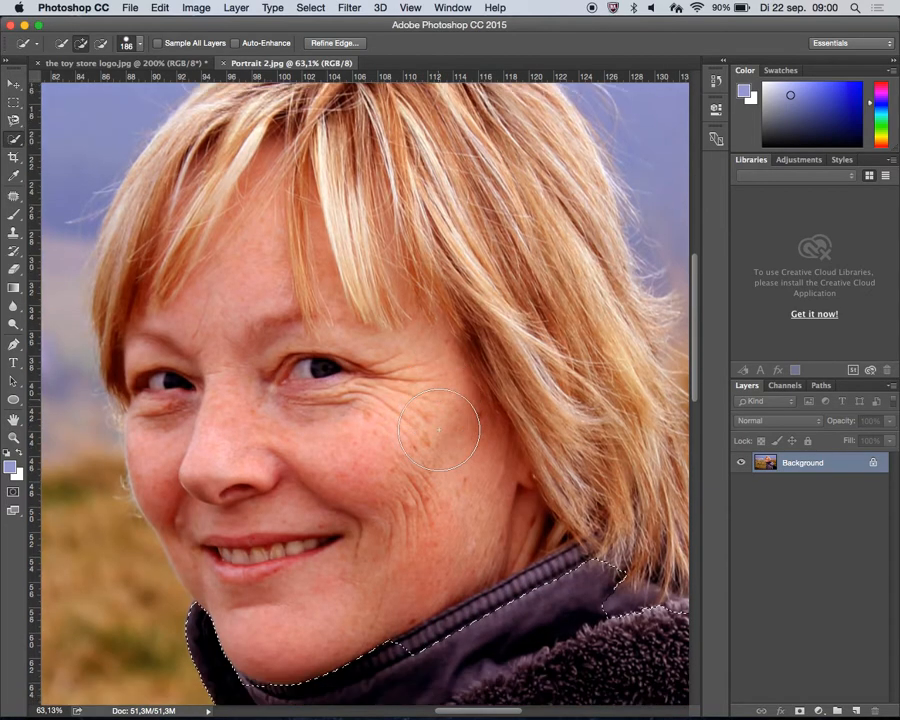
{"action": "mouse_move", "coordinate": [481, 544]}
{"action": "left_mouse_down"}
{"action": "mouse_move", "coordinate": [478, 556]}
{"action": "mouse_move", "coordinate": [408, 569]}
{"action": "mouse_move", "coordinate": [345, 490]}
{"action": "mouse_move", "coordinate": [299, 462]}
{"action": "mouse_move", "coordinate": [205, 312]}
{"action": "mouse_move", "coordinate": [150, 308]}
{"action": "mouse_move", "coordinate": [207, 384]}
{"action": "mouse_move", "coordinate": [135, 238]}
{"action": "mouse_move", "coordinate": [135, 150]}
{"action": "mouse_move", "coordinate": [191, 198]}
{"action": "left_mouse_up"}
{"action": "mouse_move", "coordinate": [415, 269]}
{"action": "left_mouse_down"}
{"action": "mouse_move", "coordinate": [478, 249]}
{"action": "mouse_move", "coordinate": [460, 281]}
{"action": "mouse_move", "coordinate": [503, 270]}
{"action": "mouse_move", "coordinate": [534, 300]}
{"action": "mouse_move", "coordinate": [531, 257]}
{"action": "mouse_move", "coordinate": [541, 232]}
{"action": "mouse_move", "coordinate": [531, 207]}
{"action": "mouse_move", "coordinate": [629, 461]}
{"action": "left_mouse_up"}
{"action": "scroll", "coordinate": [478, 255], "scroll_direction": "up", "scroll_amount": 4}
{"action": "scroll", "coordinate": [629, 461], "scroll_direction": "up", "scroll_amount": 2}
{"action": "mouse_move", "coordinate": [216, 226]}
{"action": "left_mouse_down"}
{"action": "mouse_move", "coordinate": [220, 254]}
{"action": "mouse_move", "coordinate": [177, 270]}
{"action": "mouse_move", "coordinate": [137, 320]}
{"action": "mouse_move", "coordinate": [128, 354]}
{"action": "mouse_move", "coordinate": [150, 270]}
{"action": "mouse_move", "coordinate": [220, 150]}
{"action": "mouse_move", "coordinate": [310, 165]}
{"action": "left_mouse_up"}
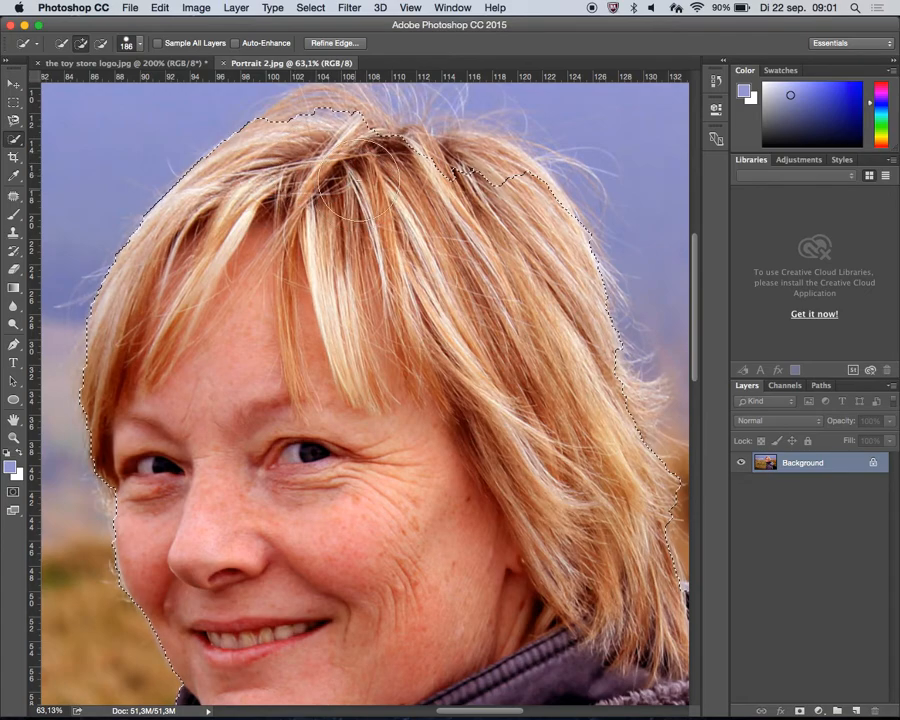
{"action": "scroll", "coordinate": [384, 155], "scroll_direction": "up", "scroll_amount": 2}
{"action": "mouse_move", "coordinate": [408, 222]}
{"action": "left_mouse_down"}
{"action": "mouse_move", "coordinate": [479, 246]}
{"action": "mouse_move", "coordinate": [419, 235]}
{"action": "mouse_move", "coordinate": [382, 216]}
{"action": "left_mouse_up"}
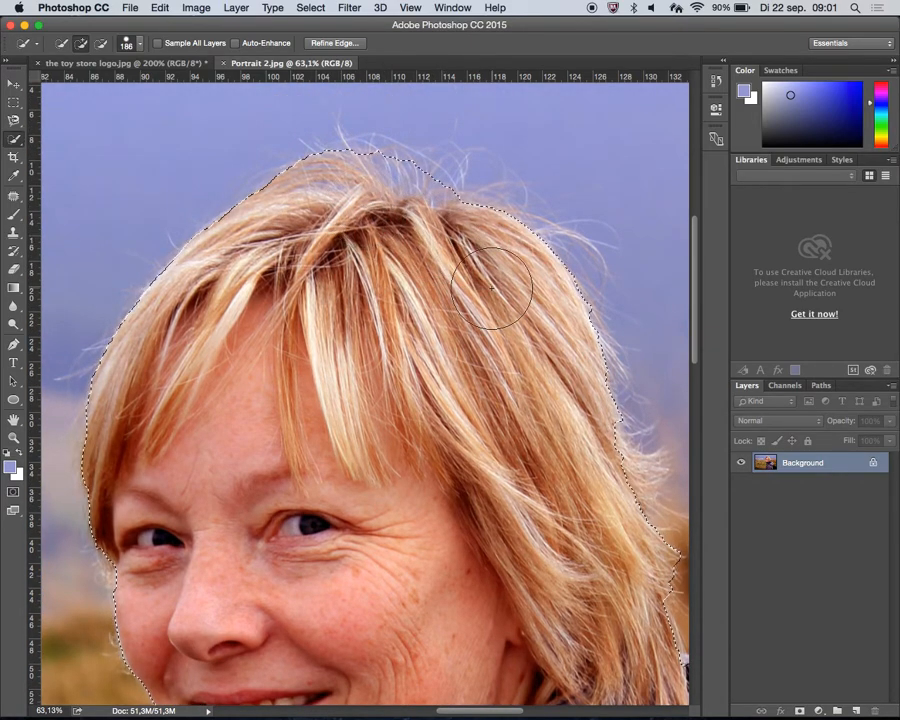
- Add the remaining hair at the back of the head and the inner hood area beside it to the selection
{"action": "scroll", "coordinate": [490, 284], "scroll_direction": "down", "scroll_amount": 5}
{"action": "scroll", "coordinate": [490, 284], "scroll_direction": "right", "scroll_amount": 8}
{"action": "mouse_move", "coordinate": [432, 356]}
{"action": "left_mouse_down"}
{"action": "mouse_move", "coordinate": [402, 344]}
{"action": "mouse_move", "coordinate": [371, 305]}
{"action": "mouse_move", "coordinate": [357, 251]}
{"action": "left_mouse_up"}
{"action": "mouse_move", "coordinate": [381, 480]}
{"action": "left_mouse_down"}
{"action": "mouse_move", "coordinate": [381, 444]}
{"action": "mouse_move", "coordinate": [306, 261]}
{"action": "left_mouse_up"}
{"action": "left_click_drag", "start_coordinate": [508, 431], "coordinate": [443, 478]}
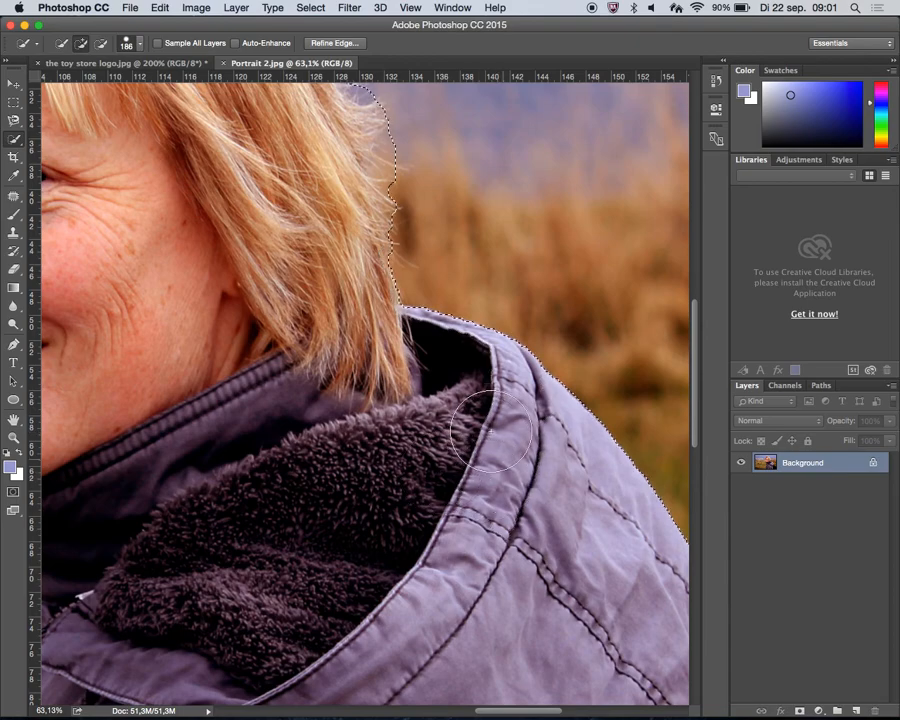
- Try to add the small black loop beside the hood to the selection, and undo it
{"action": "scroll", "coordinate": [487, 425], "scroll_direction": "right", "scroll_amount": 10}
{"action": "scroll", "coordinate": [487, 425], "scroll_direction": "down", "scroll_amount": 5}
{"action": "scroll", "coordinate": [487, 425], "scroll_direction": "right", "scroll_amount": 10}
{"action": "scroll", "coordinate": [487, 425], "scroll_direction": "down", "scroll_amount": 10}
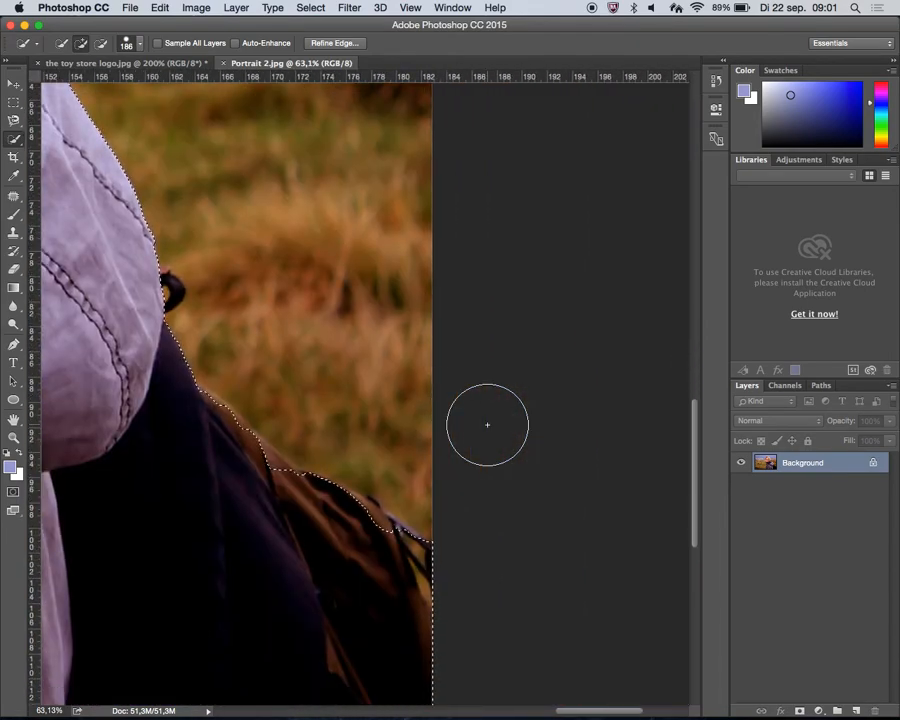
{"action": "left_click", "coordinate": [155, 285]}
{"action": "key", "text": "super+z"}
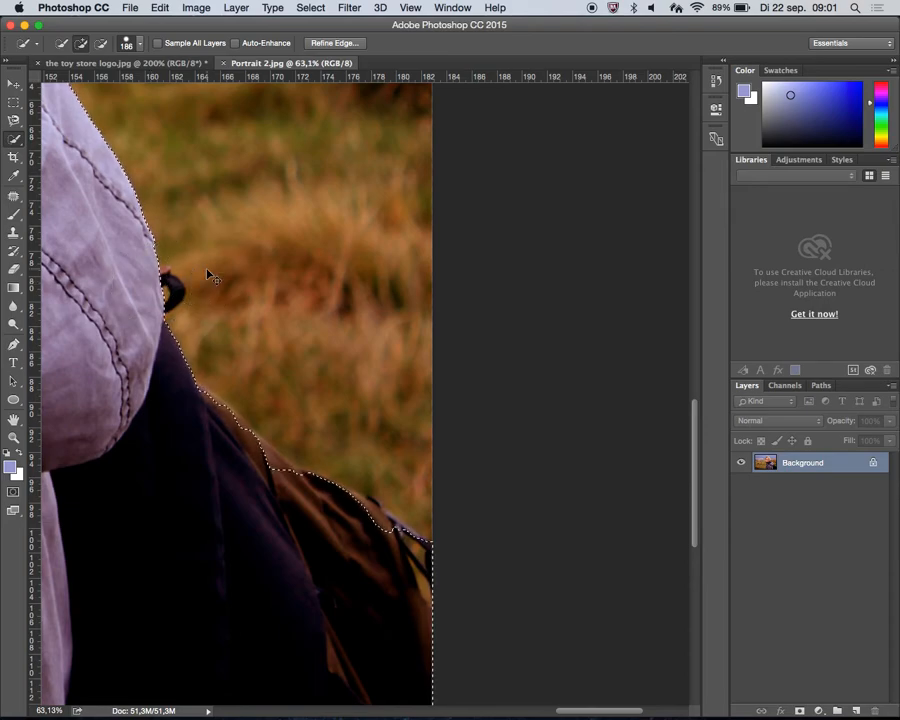
- Extend the selection along the backpack's brown upper edge and show the whole portrait at 16.67%
{"action": "key", "text": "super+minus"}
{"action": "left_click", "coordinate": [281, 465]}
{"action": "key", "text": "super+z"}
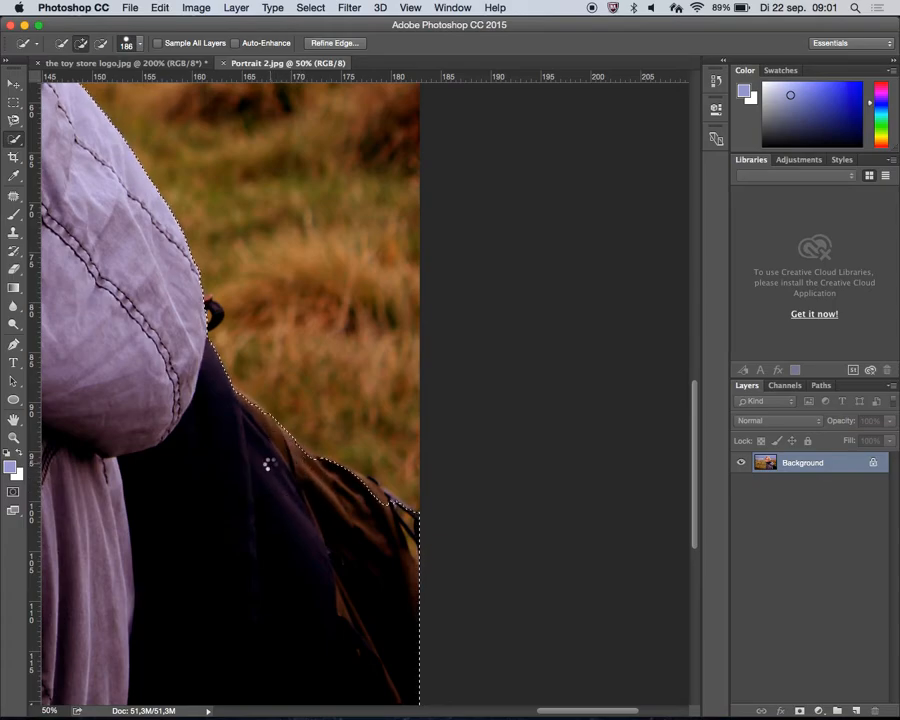
{"action": "key", "text": "super+minus"}
{"action": "key", "text": "super+minus"}
{"action": "key", "text": "super+minus"}
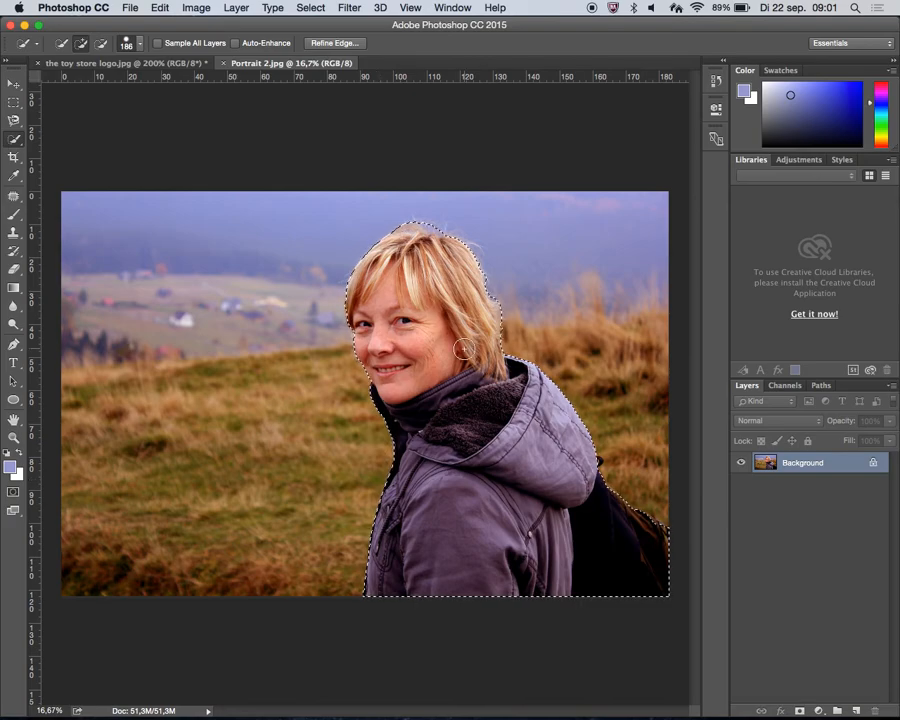
{"action": "right_click", "coordinate": [14, 139]}
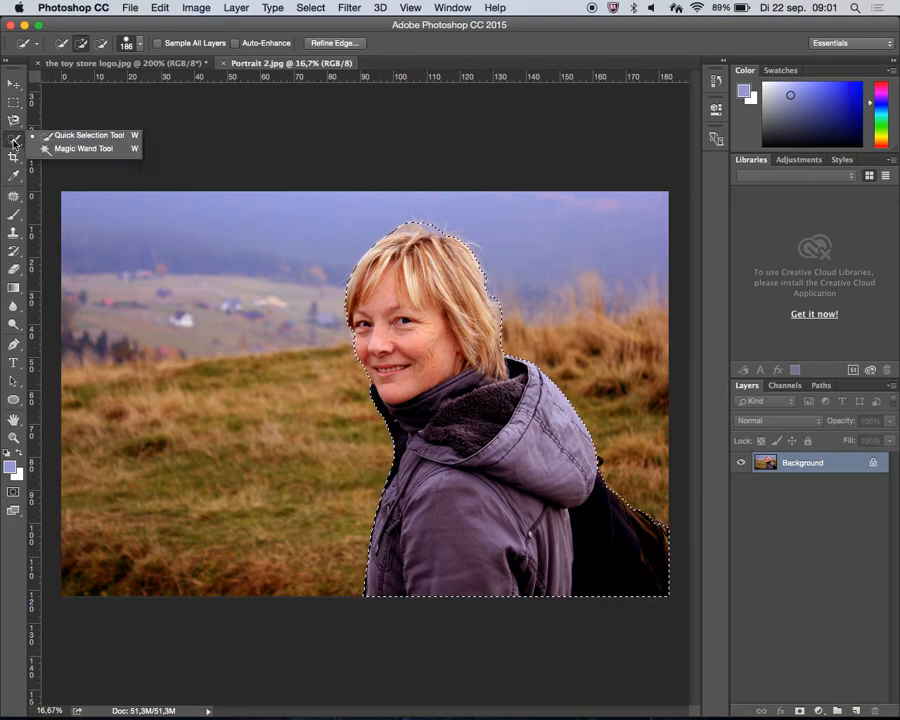
{"action": "left_click", "coordinate": [90, 135]}
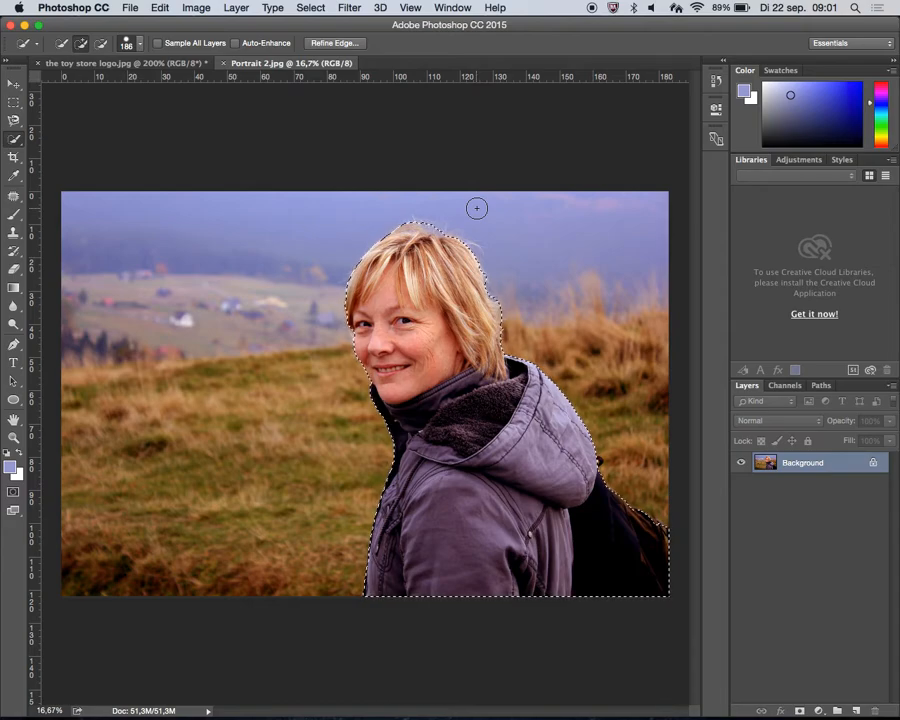
{"action": "key", "text": "shift+BackSpace"}
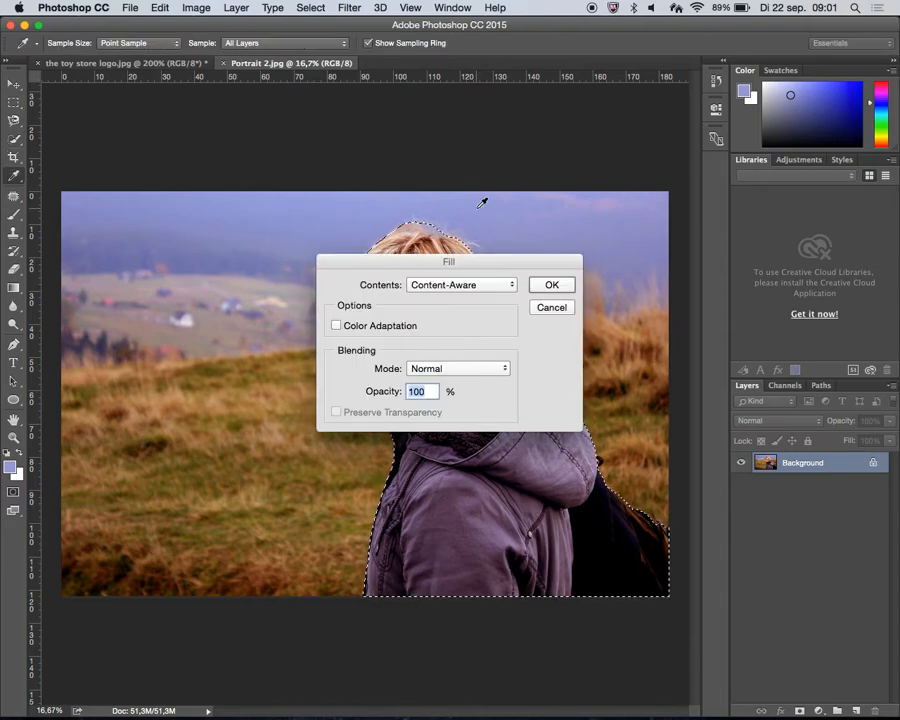
{"action": "key", "text": "Return"}
- Unlock the Background layer, delete the selected woman from it and undo the deletion
{"action": "left_click", "coordinate": [875, 465]}
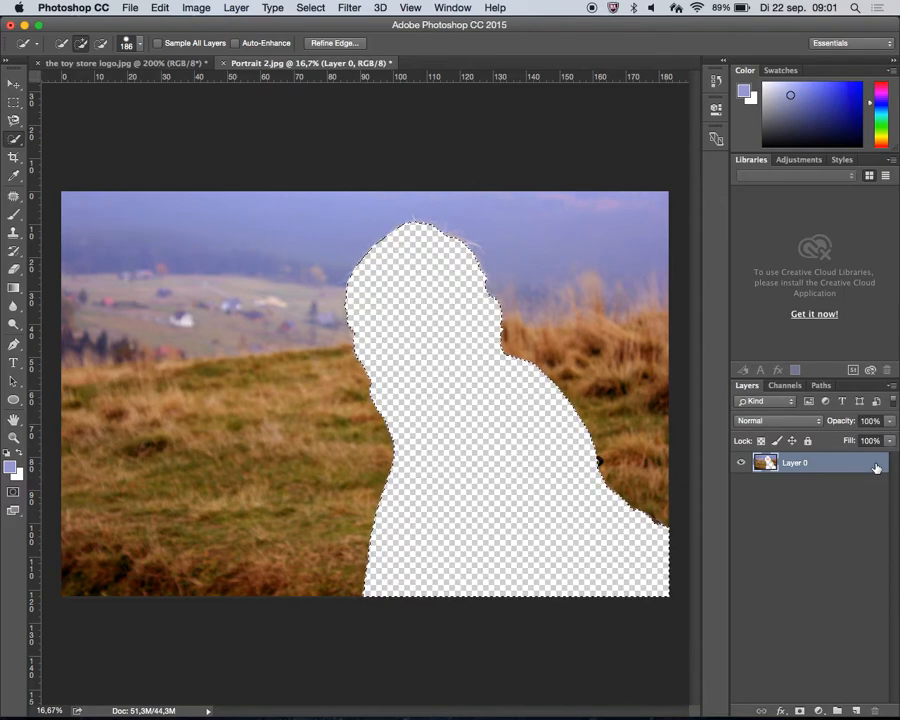
{"action": "key", "text": "super+z"}
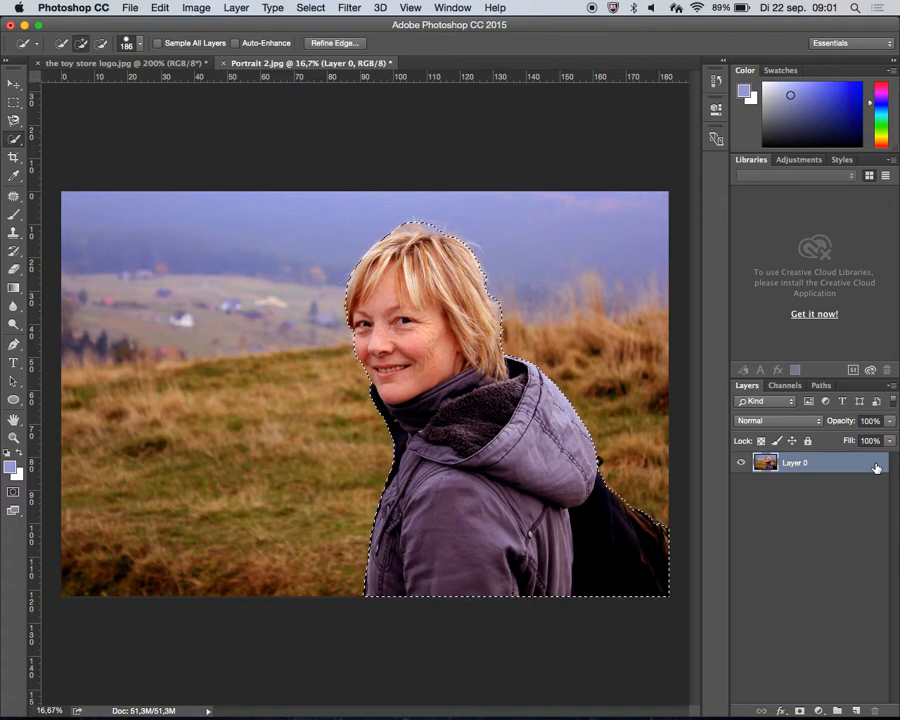
{"action": "key", "text": "ctrl+Right"}
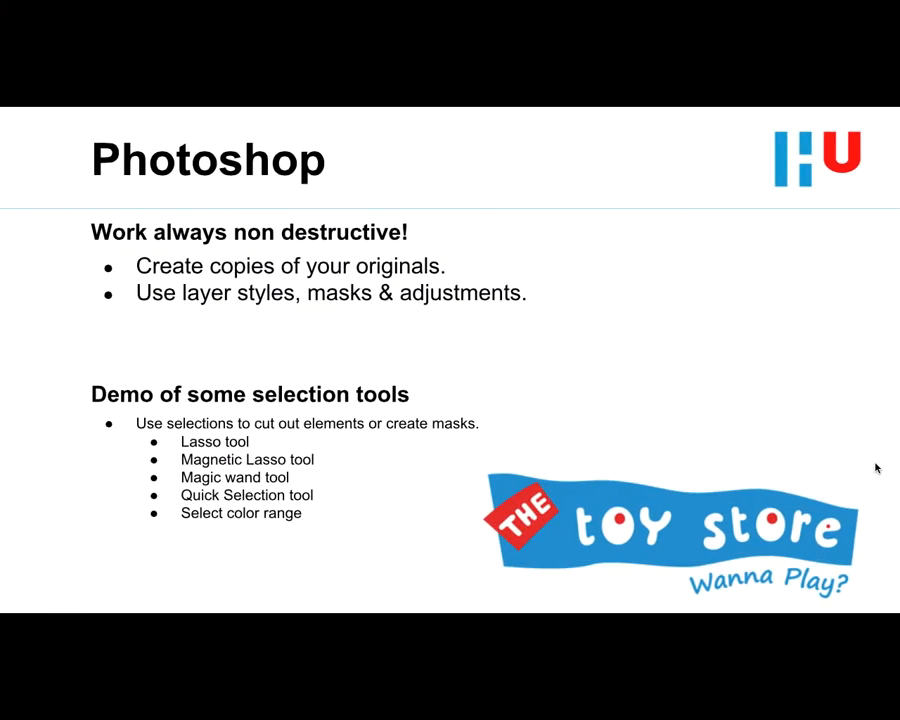
{"action": "key", "text": "Right"}
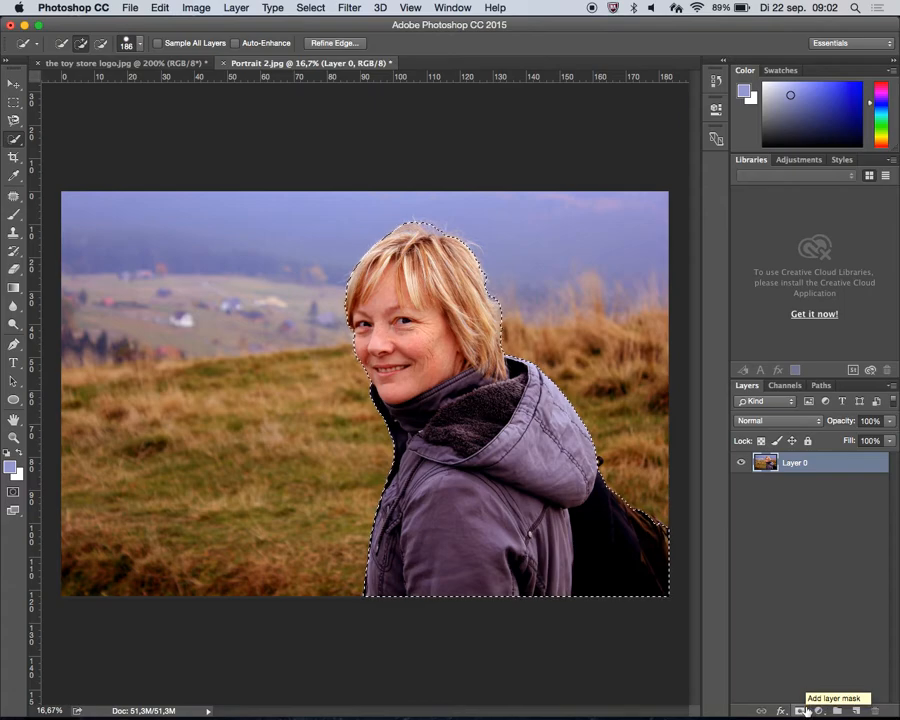
- Add a layer mask to Layer 0 from the selection, and switch between the layer's image and its mask
{"action": "left_click", "coordinate": [806, 711]}
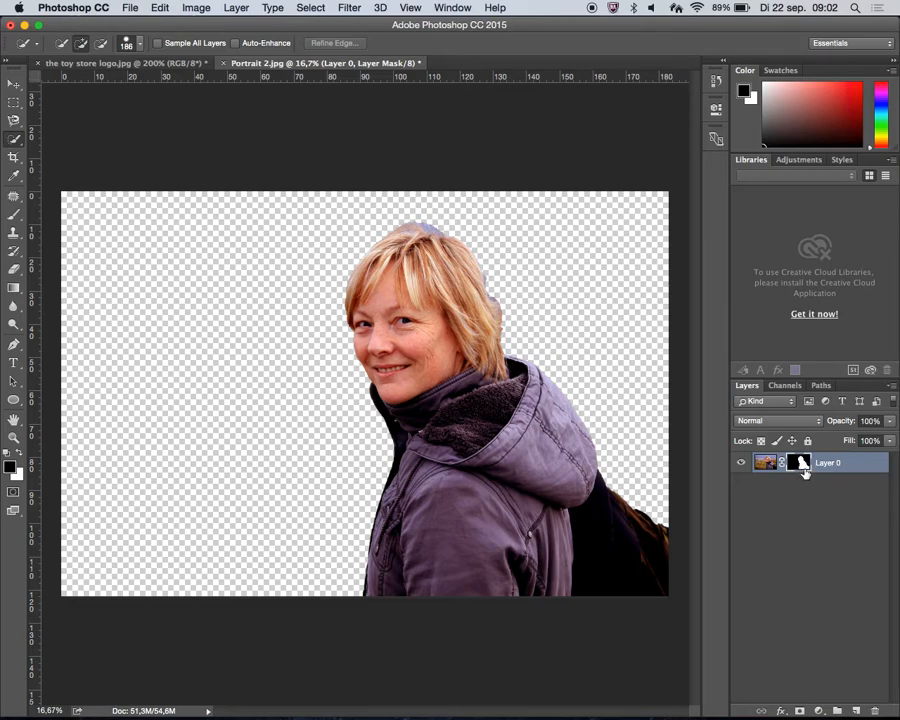
{"action": "left_click", "coordinate": [766, 464]}
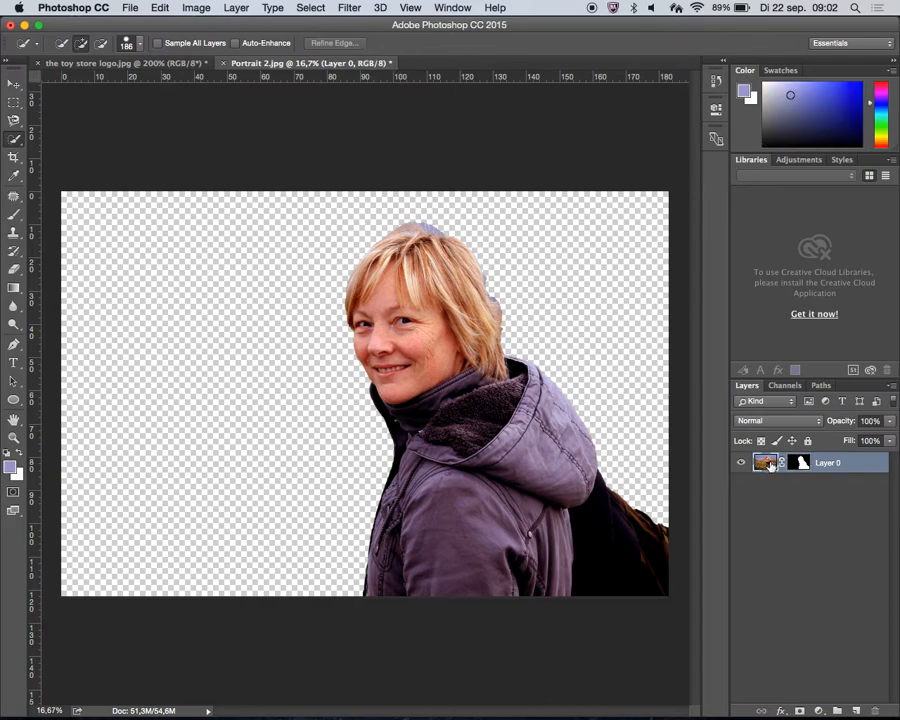
{"action": "left_click", "coordinate": [801, 462]}
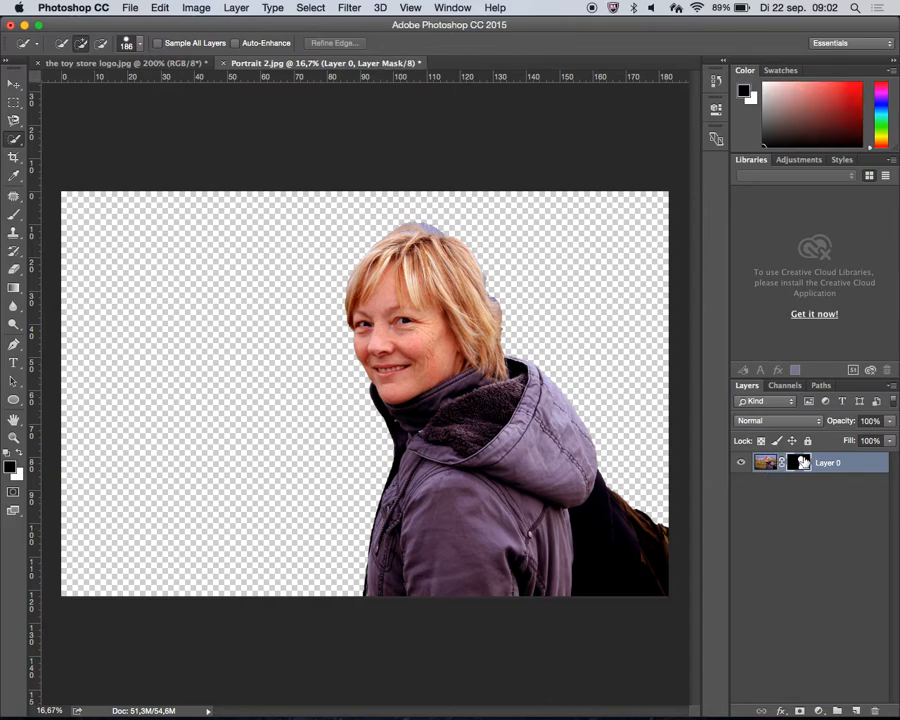
- Disable the layer mask of Layer 0 to reveal the original photo, and enable it again
{"action": "right_click", "coordinate": [801, 462]}
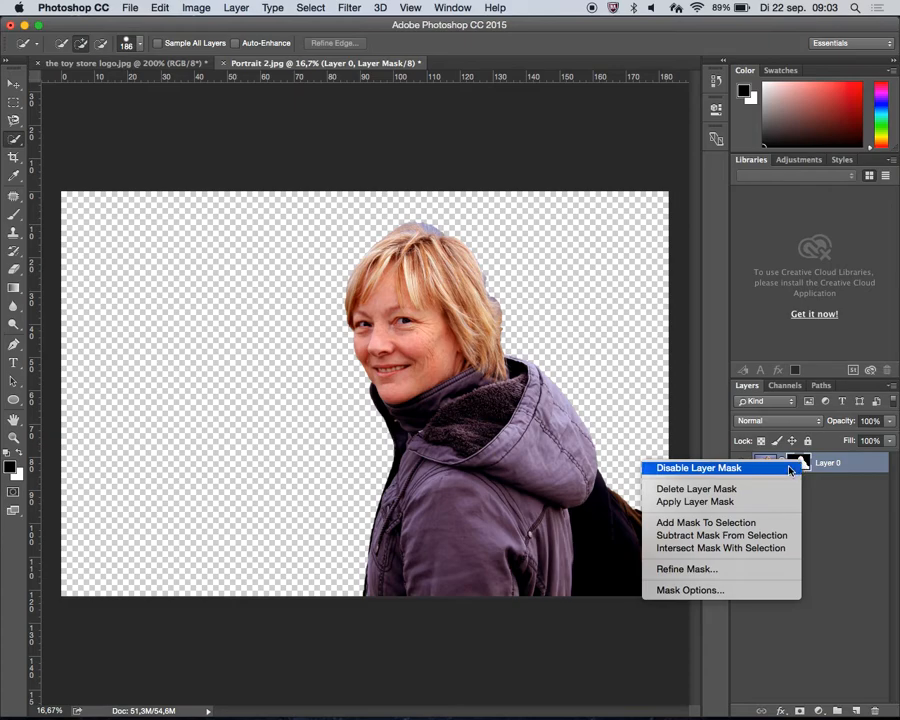
{"action": "left_click", "coordinate": [690, 466]}
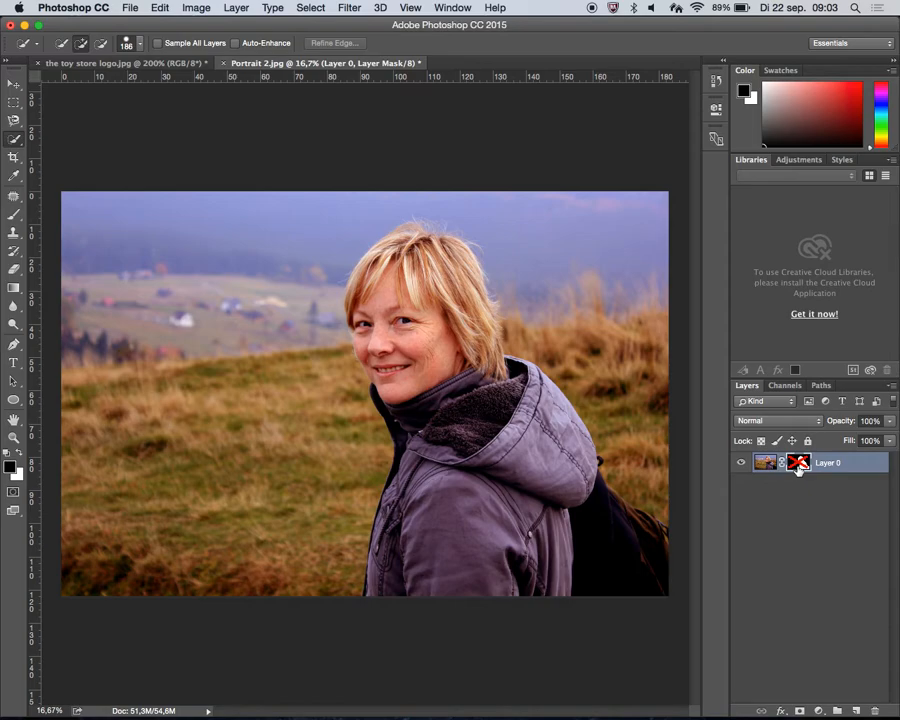
{"action": "right_click", "coordinate": [797, 467]}
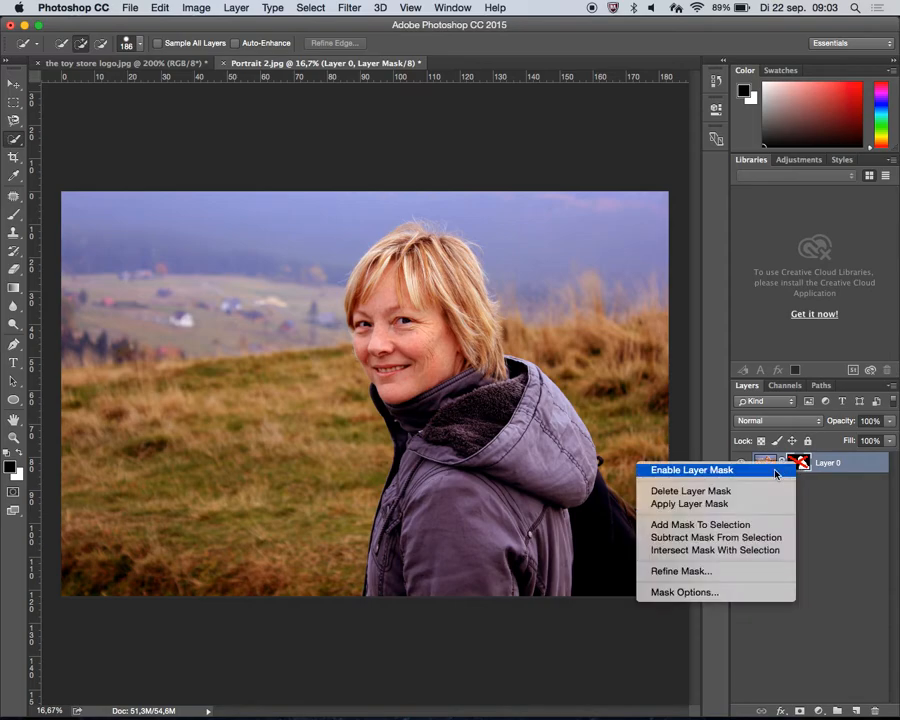
{"action": "left_click", "coordinate": [776, 471]}
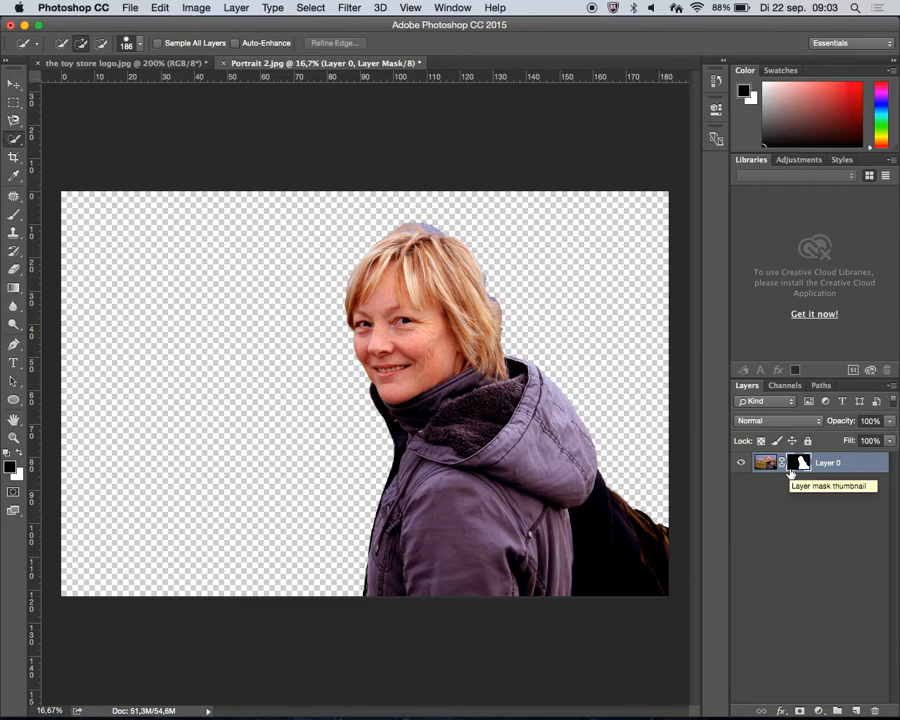
- Reduce the density of Layer 0's mask to 14% with the hood and backpack area in view
{"action": "left_click", "coordinate": [13, 437]}
{"action": "left_click", "coordinate": [614, 486]}
{"action": "left_click", "coordinate": [625, 483]}
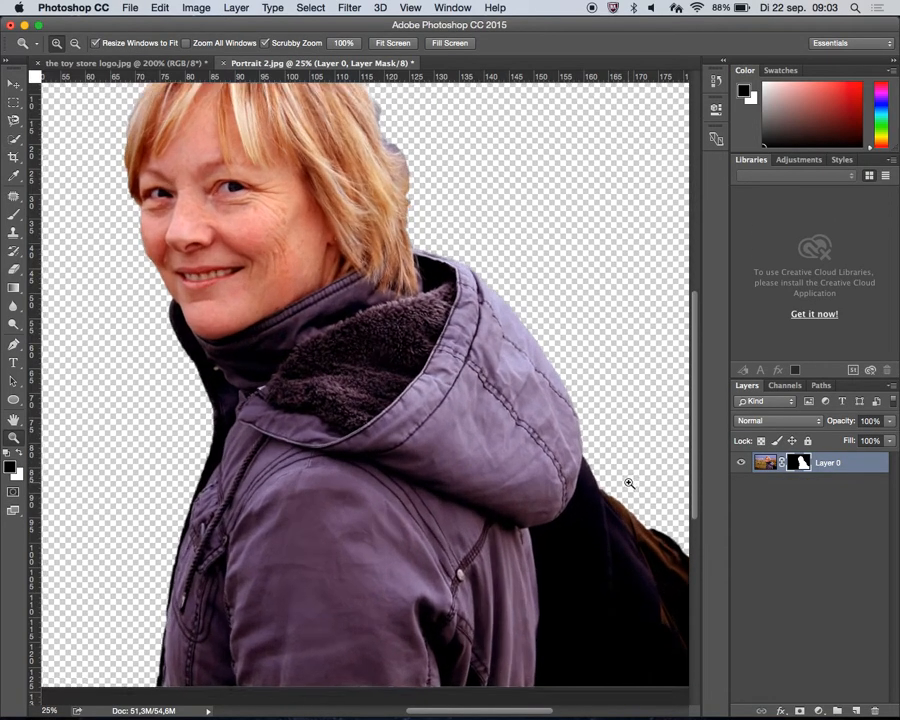
{"action": "left_click", "coordinate": [610, 475]}
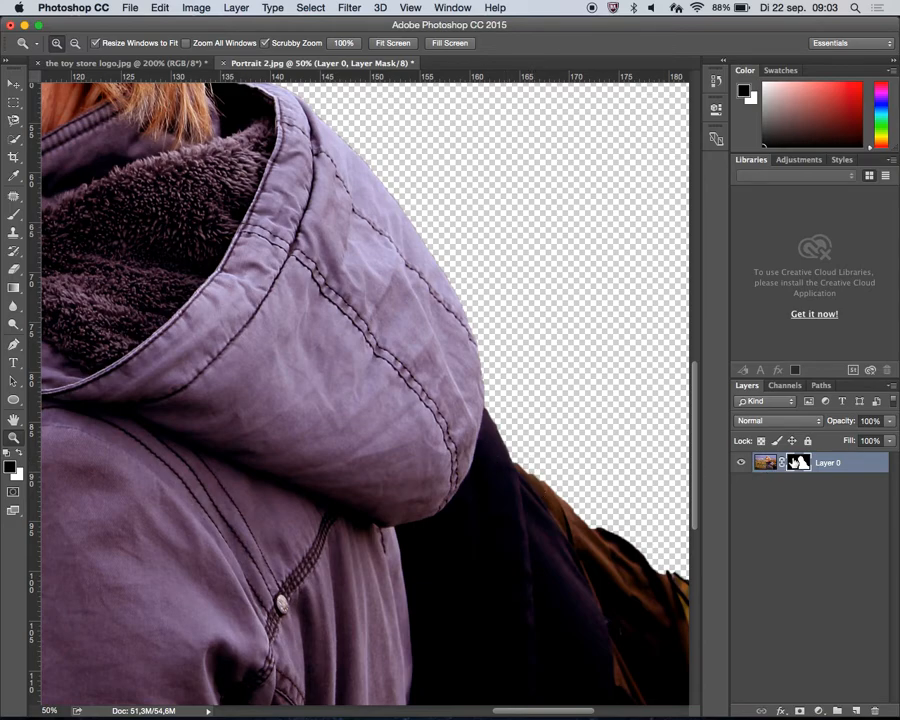
{"action": "double_click", "coordinate": [798, 463]}
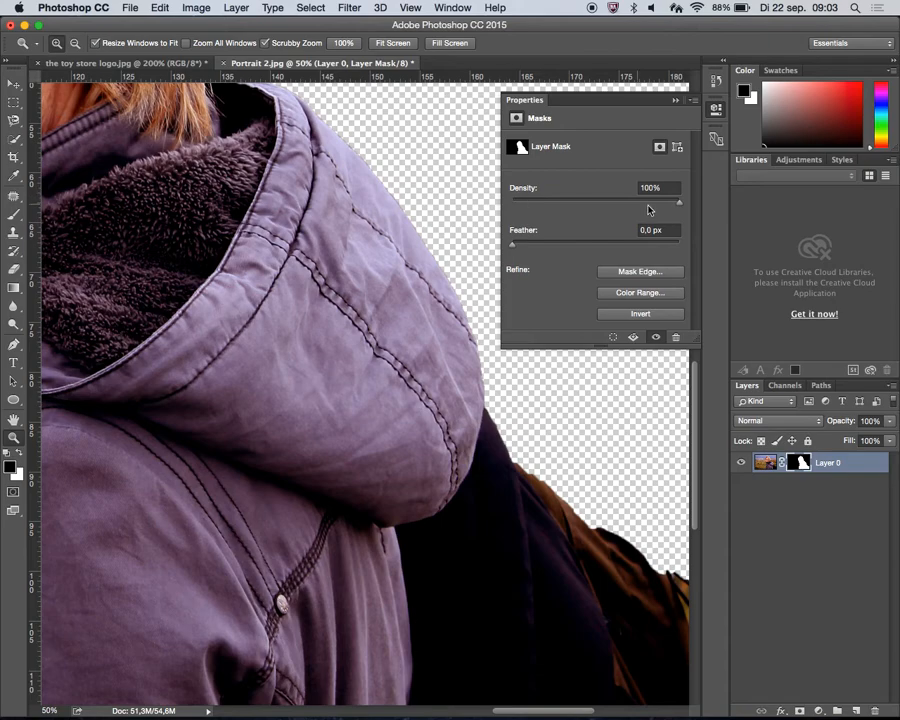
{"action": "left_click_drag", "start_coordinate": [679, 206], "coordinate": [625, 202]}
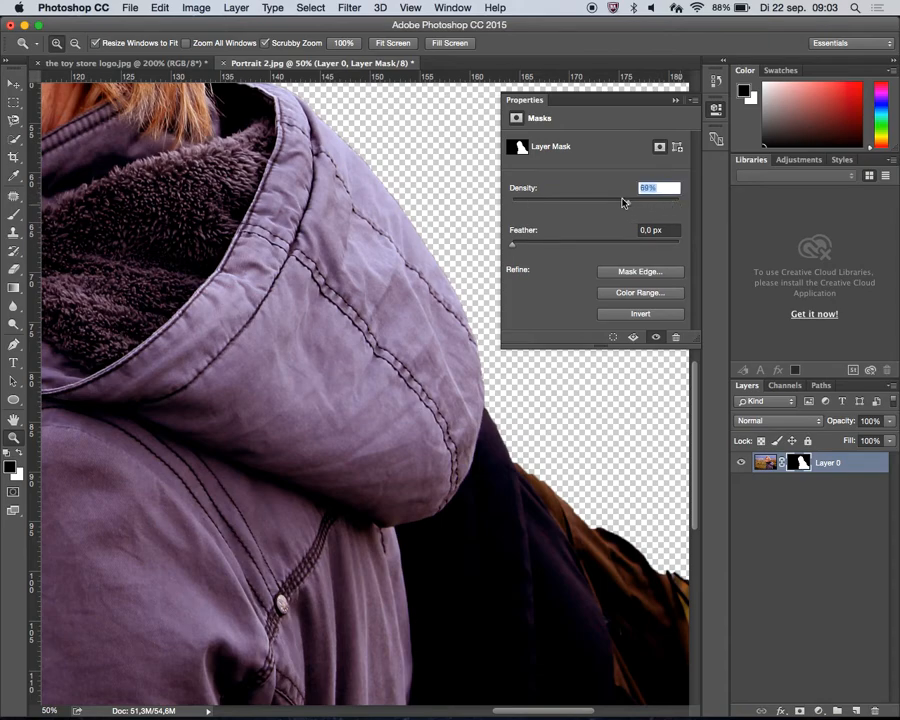
{"action": "left_click_drag", "start_coordinate": [601, 202], "coordinate": [536, 201]}
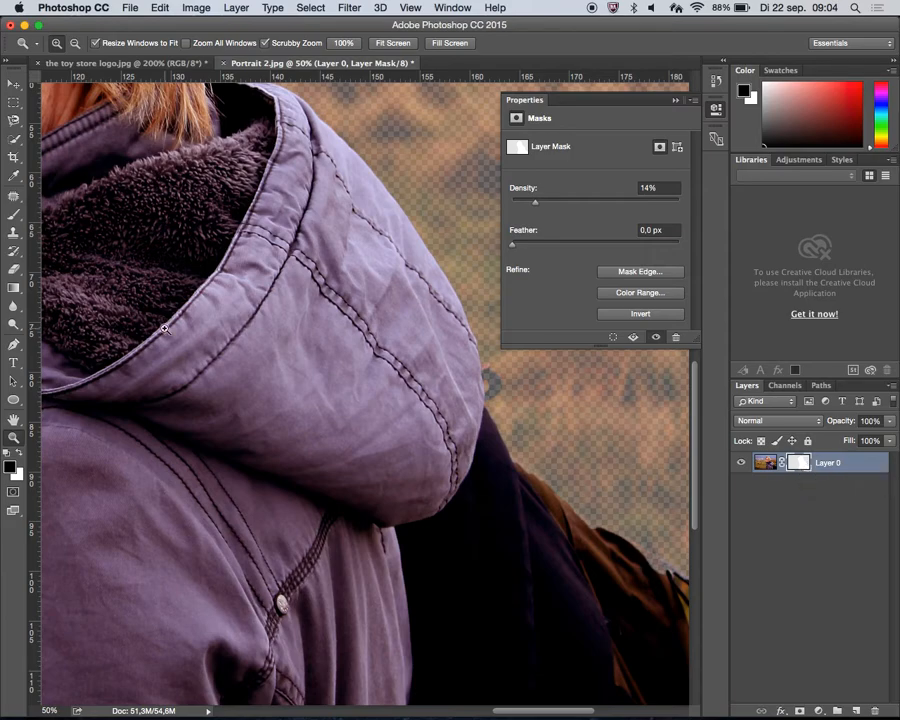
- Choose the Brush tool and make white the foreground colour for painting on the layer mask
{"action": "left_click", "coordinate": [15, 214]}
{"action": "right_click", "coordinate": [15, 214]}
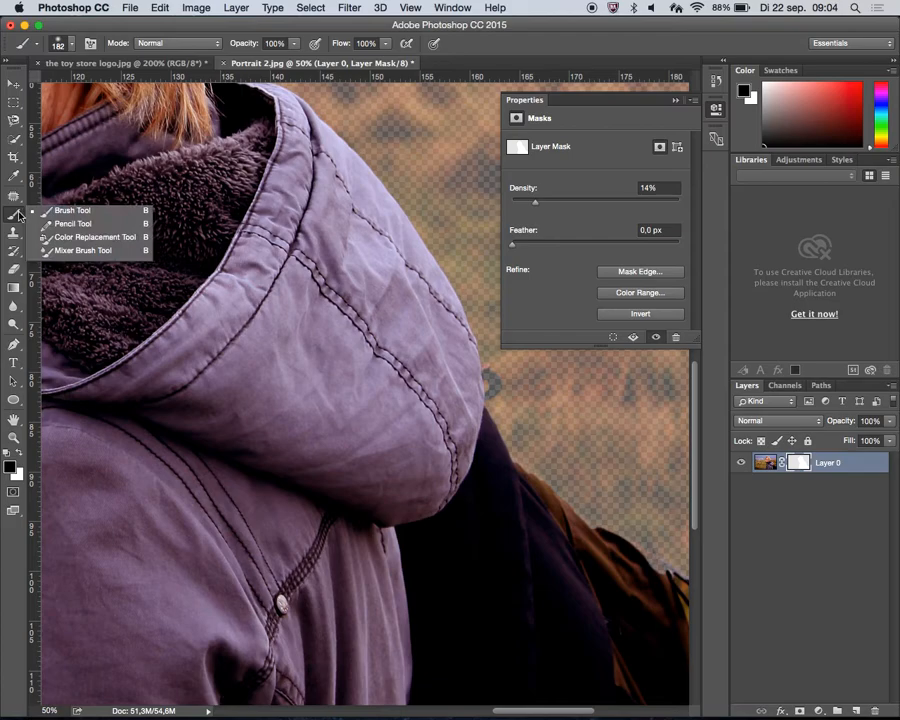
{"action": "left_click", "coordinate": [91, 212]}
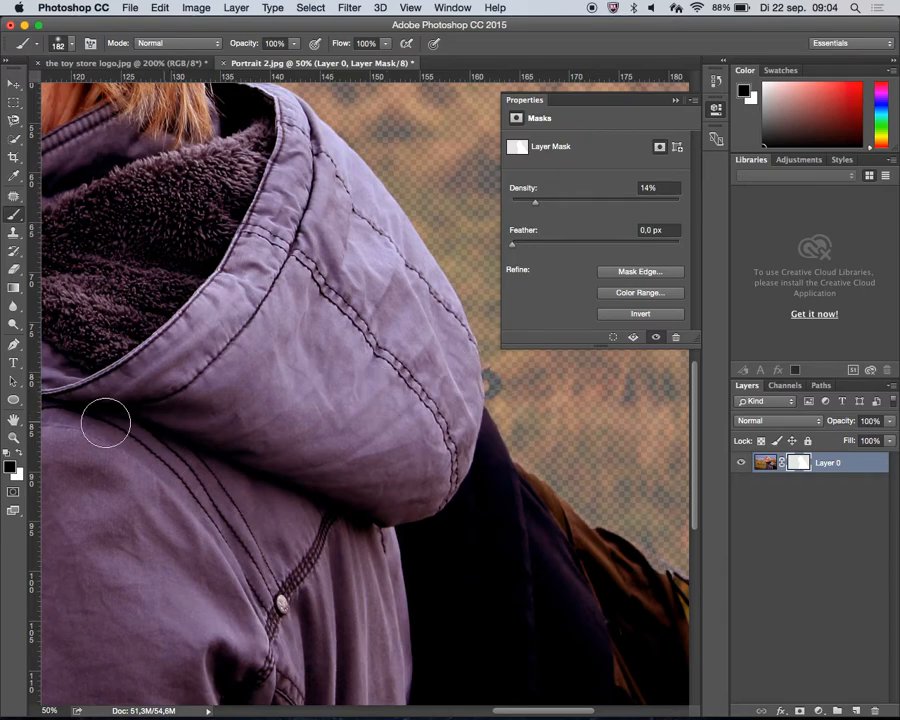
{"action": "left_click", "coordinate": [20, 454]}
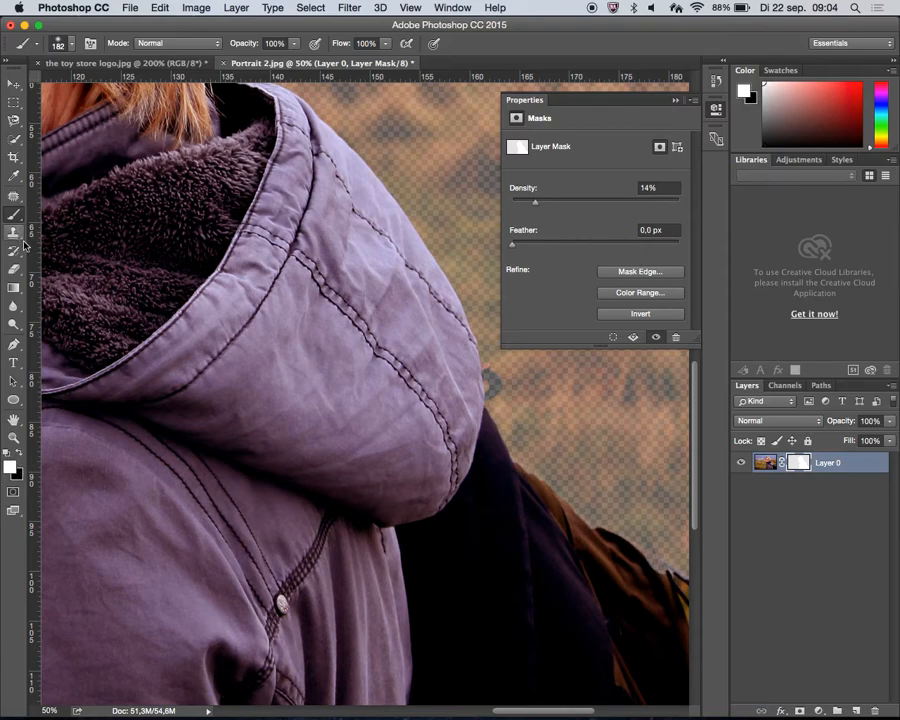
- Set the layer mask's density to 100% and paint white beside the hood's lower edge to reveal the hidden black loop
{"action": "left_click_drag", "start_coordinate": [535, 202], "coordinate": [688, 213]}
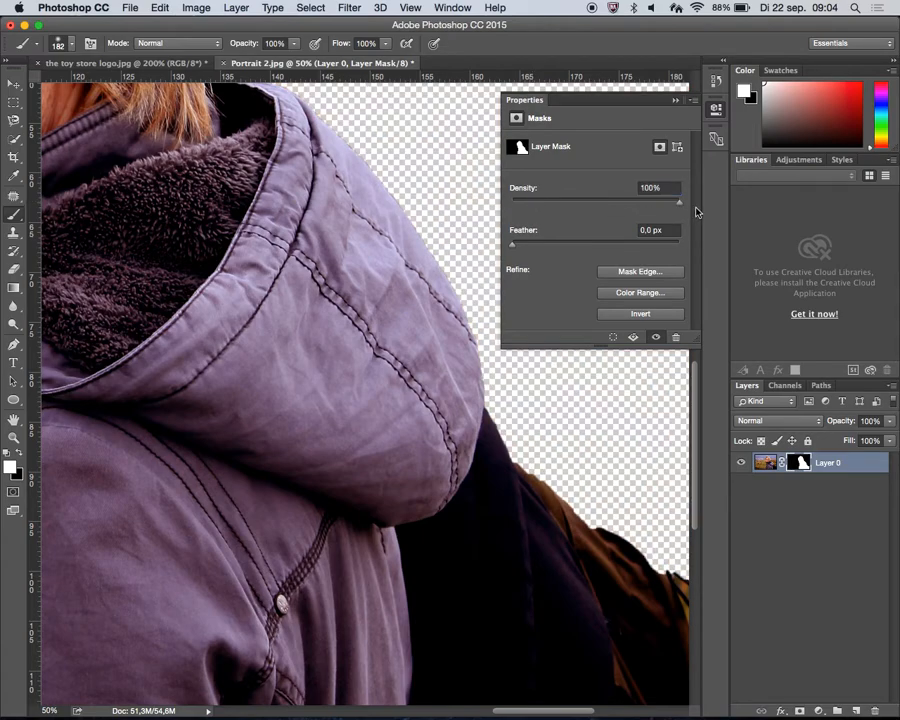
{"action": "left_click", "coordinate": [713, 112]}
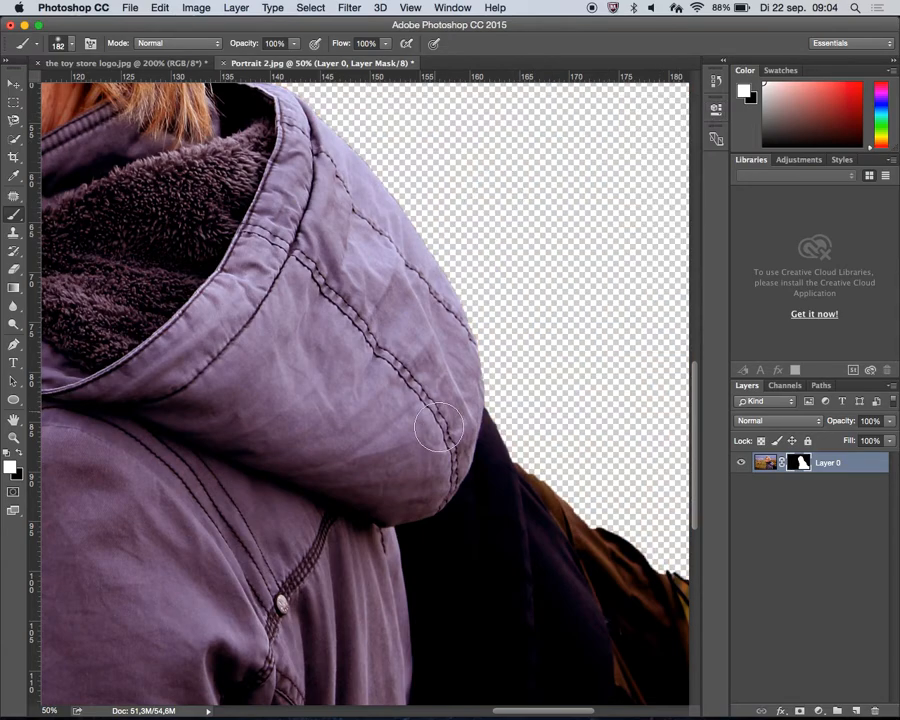
{"action": "mouse_move", "coordinate": [492, 387]}
{"action": "left_mouse_down"}
{"action": "mouse_move", "coordinate": [512, 408]}
{"action": "mouse_move", "coordinate": [502, 382]}
{"action": "mouse_move", "coordinate": [468, 385]}
{"action": "mouse_move", "coordinate": [490, 378]}
{"action": "mouse_move", "coordinate": [470, 362]}
{"action": "mouse_move", "coordinate": [481, 398]}
{"action": "left_mouse_up"}
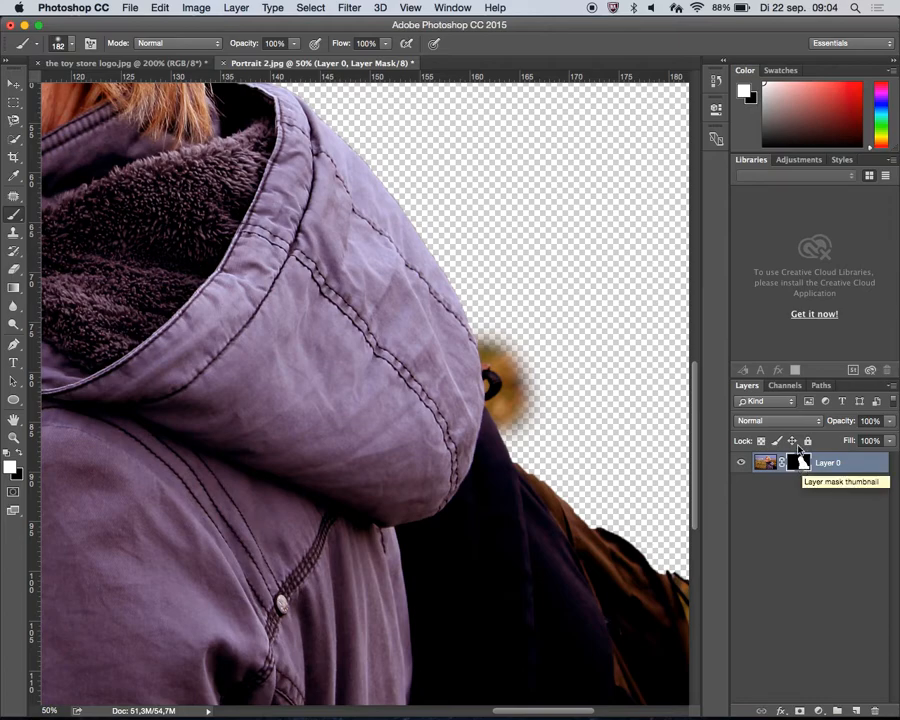
- Switch the active target back and forth between Layer 0's image and its layer mask
{"action": "left_click", "coordinate": [770, 464]}
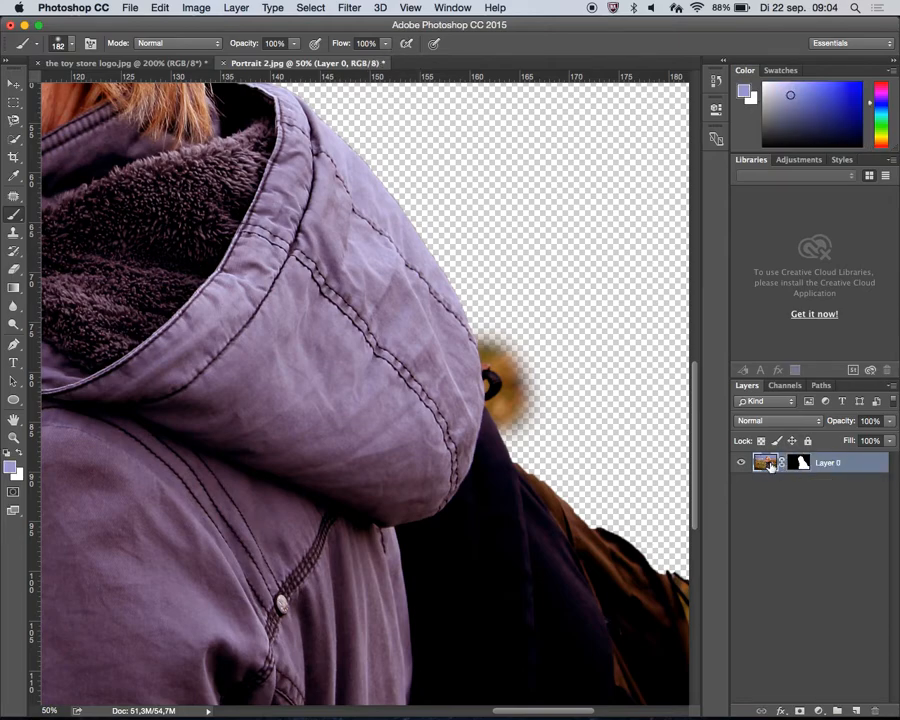
{"action": "left_click", "coordinate": [797, 465]}
{"action": "left_click", "coordinate": [770, 465]}
{"action": "left_click", "coordinate": [802, 464]}
{"action": "left_click", "coordinate": [768, 465]}
{"action": "left_click", "coordinate": [802, 463]}
- Paint a light-blue brush stroke over the hood on Layer 0's image and undo it
{"action": "left_click", "coordinate": [768, 465]}
{"action": "left_click", "coordinate": [460, 305]}
{"action": "mouse_move", "coordinate": [412, 342]}
{"action": "left_mouse_down"}
{"action": "mouse_move", "coordinate": [458, 466]}
{"action": "mouse_move", "coordinate": [415, 530]}
{"action": "left_mouse_up"}
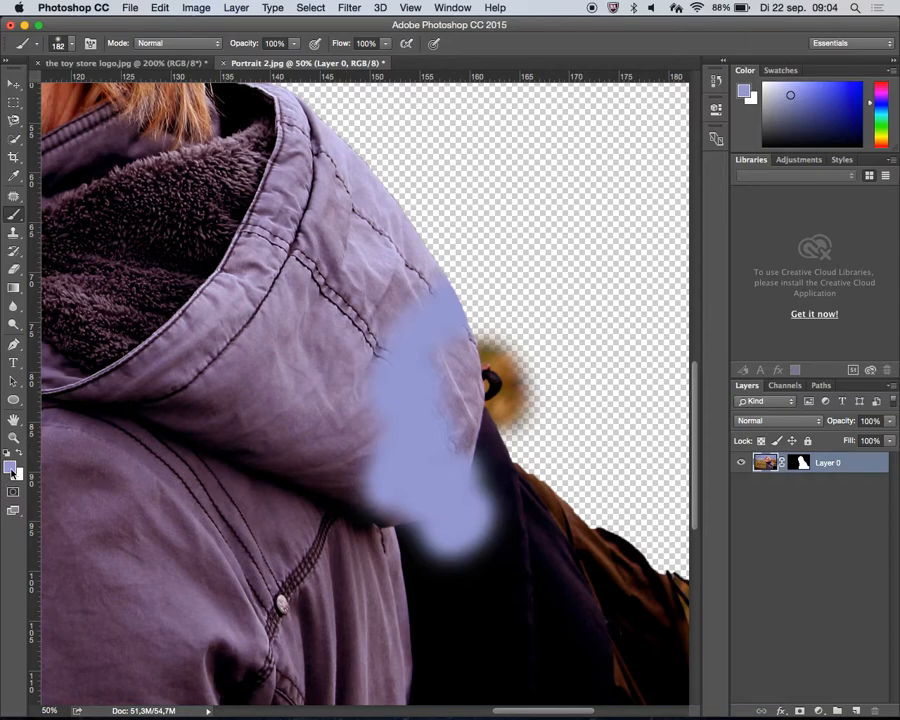
{"action": "key", "text": "super+z"}
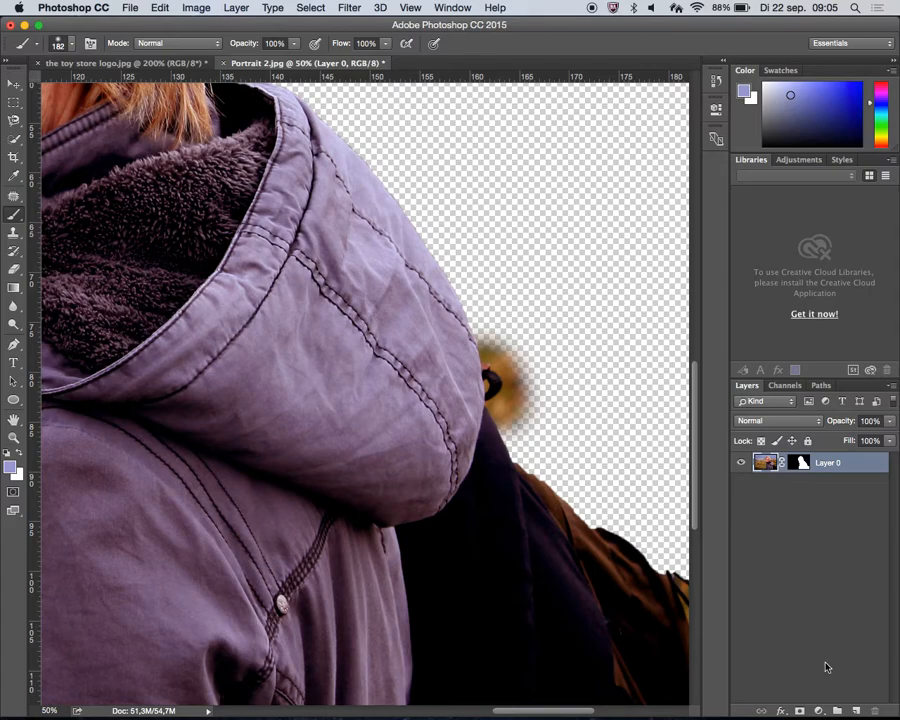
- Add a new layer, paint a light-blue stroke on it, undo the stroke and delete the layer
{"action": "left_click", "coordinate": [855, 710]}
{"action": "mouse_move", "coordinate": [376, 362]}
{"action": "left_mouse_down"}
{"action": "mouse_move", "coordinate": [499, 321]}
{"action": "mouse_move", "coordinate": [472, 415]}
{"action": "mouse_move", "coordinate": [464, 548]}
{"action": "mouse_move", "coordinate": [486, 583]}
{"action": "left_mouse_up"}
{"action": "key", "text": "super+z"}
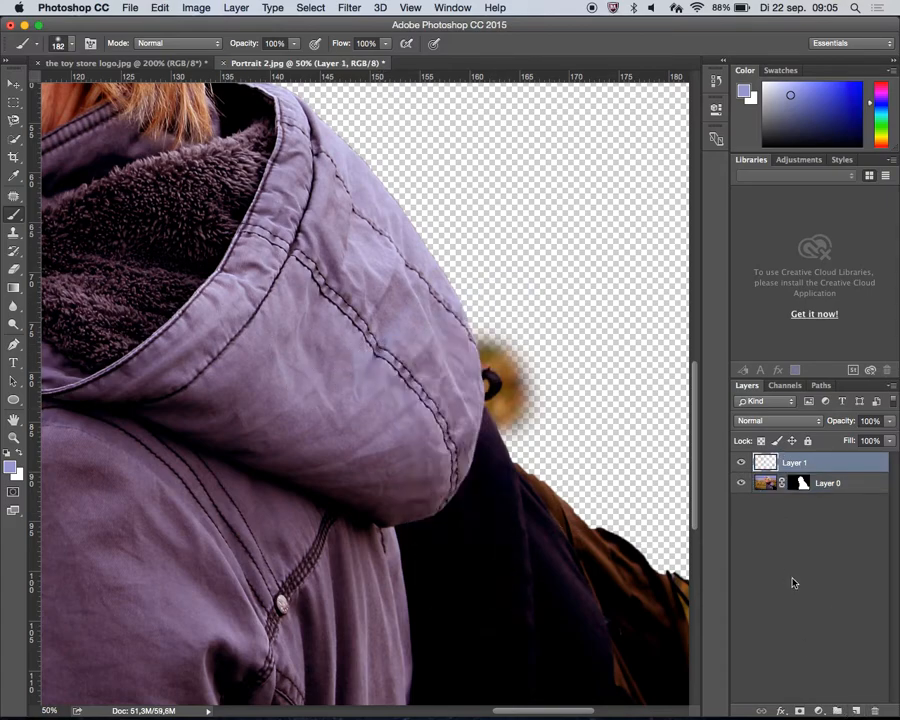
{"action": "left_click_drag", "start_coordinate": [800, 462], "coordinate": [873, 710]}
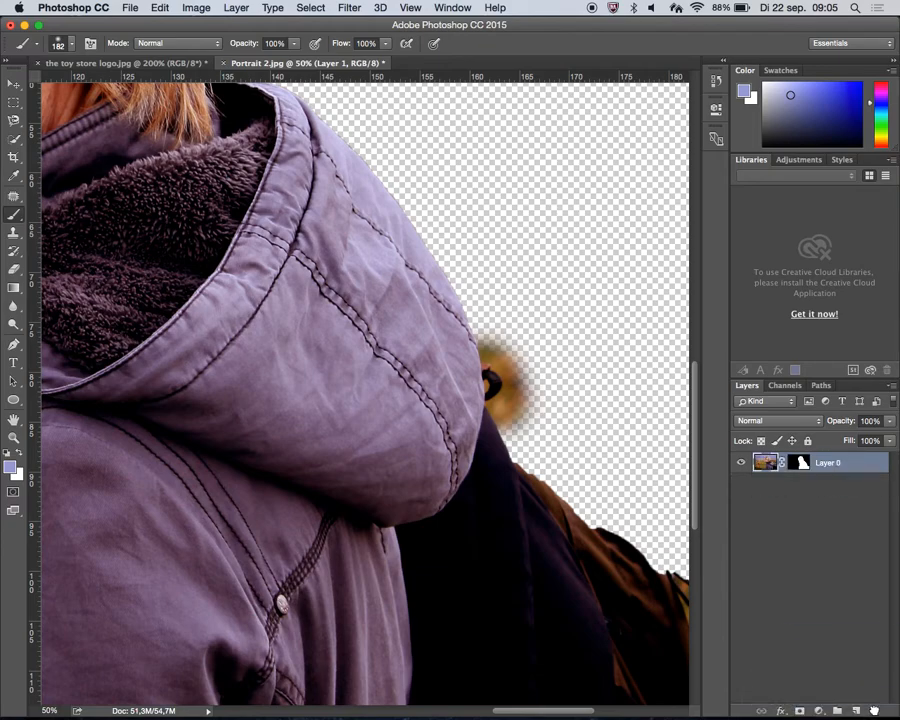
- Target Layer 0's mask at the black loop and set the brush to 97 px with 58% hardness
{"action": "left_click", "coordinate": [801, 462]}
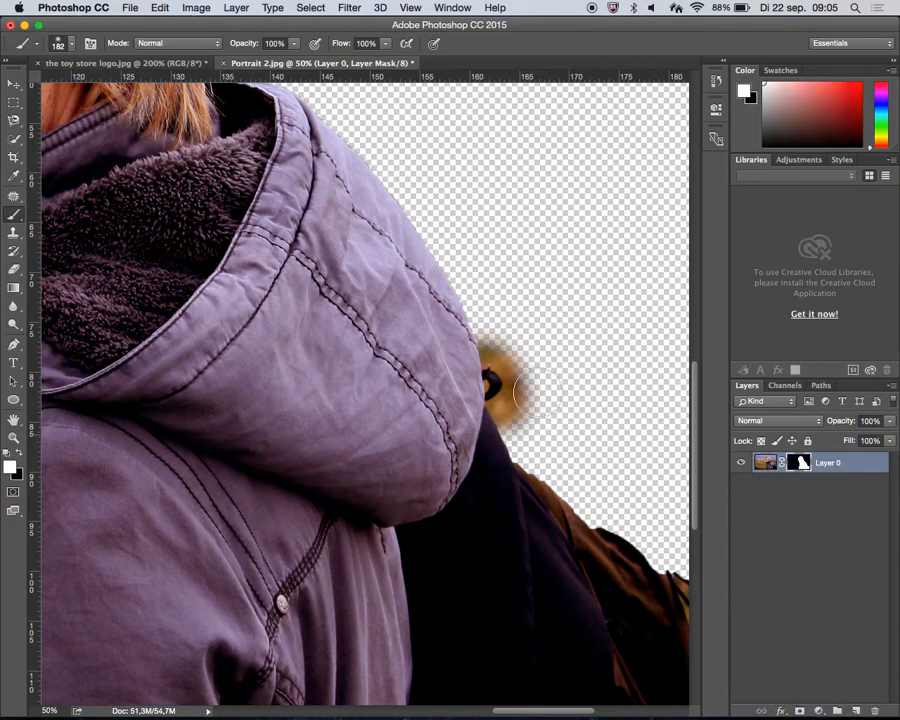
{"action": "scroll", "coordinate": [505, 385], "scroll_direction": "up", "scroll_amount": 6}
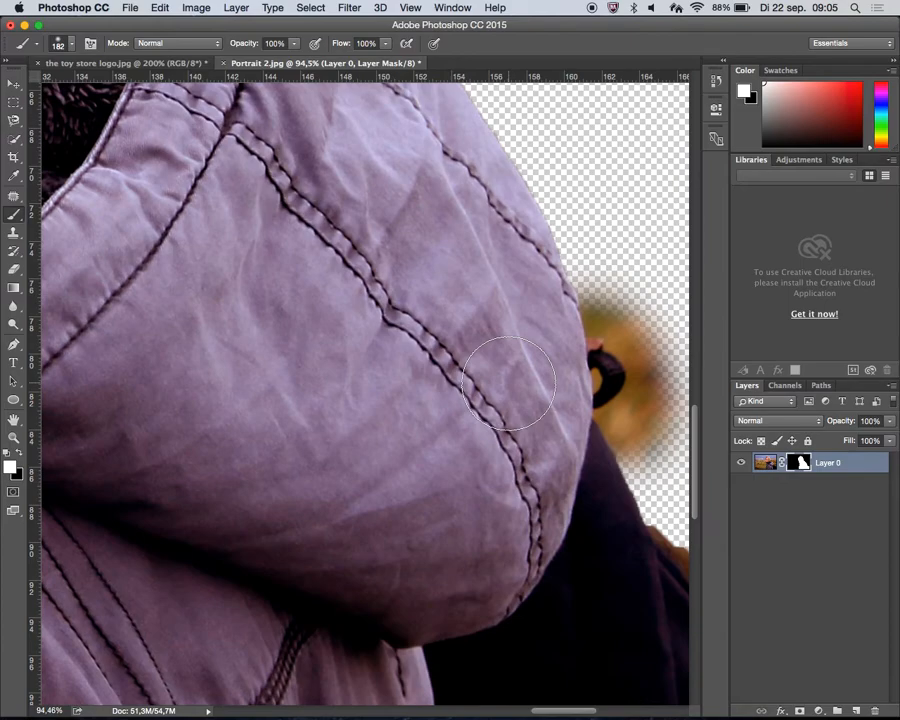
{"action": "scroll", "coordinate": [508, 378], "scroll_direction": "up", "scroll_amount": 2}
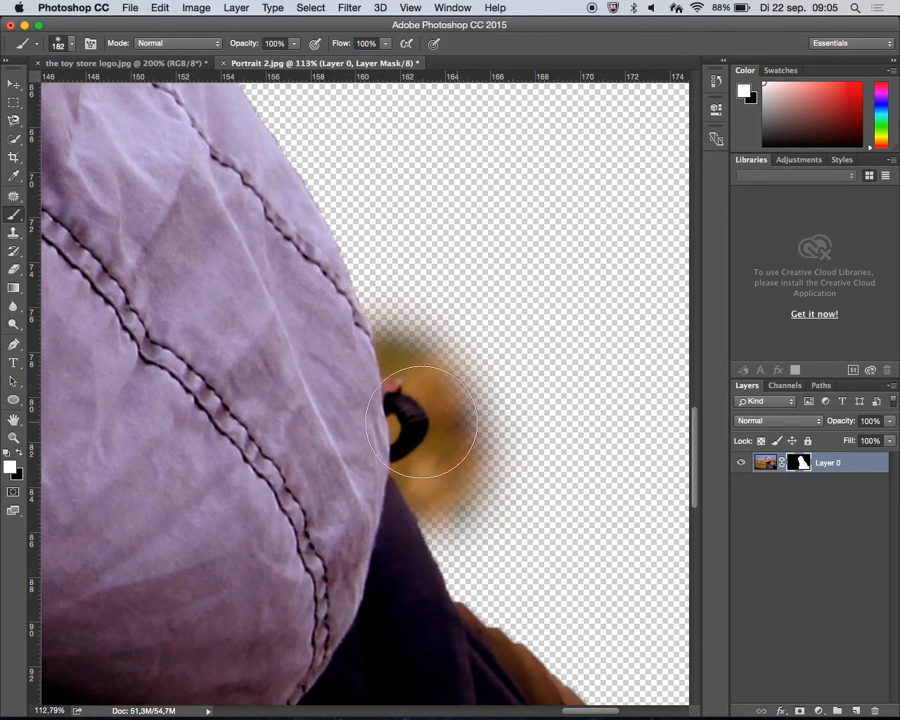
{"action": "left_click", "coordinate": [58, 42]}
{"action": "left_click_drag", "start_coordinate": [127, 86], "coordinate": [122, 87]}
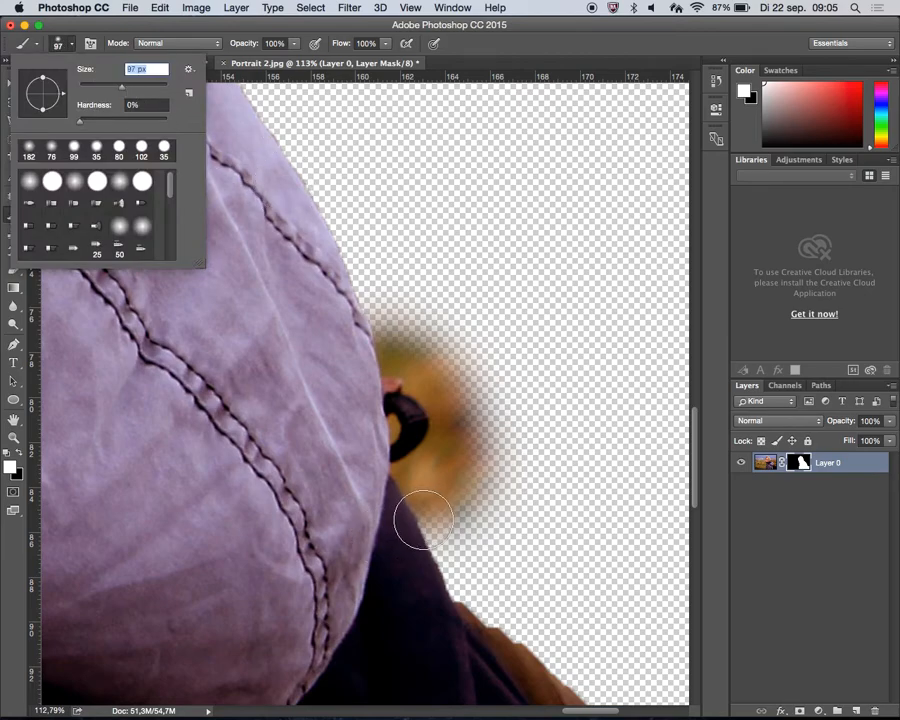
{"action": "left_click_drag", "start_coordinate": [124, 123], "coordinate": [130, 125]}
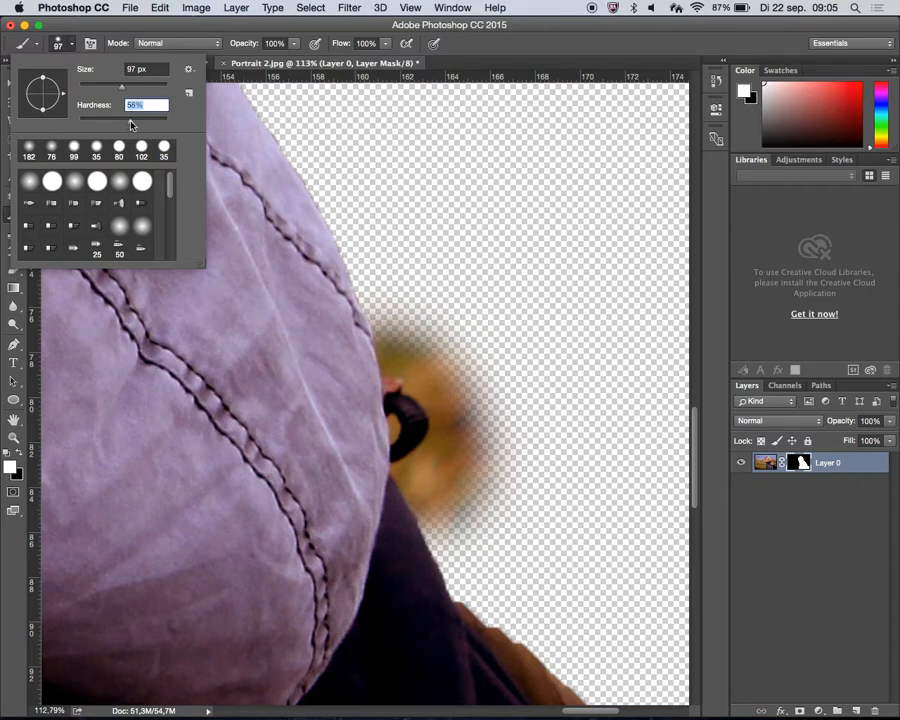
- Paint black on the mask to hide the background around the loop, reducing the brush to 60 px for the closer areas
{"action": "left_click", "coordinate": [20, 455]}
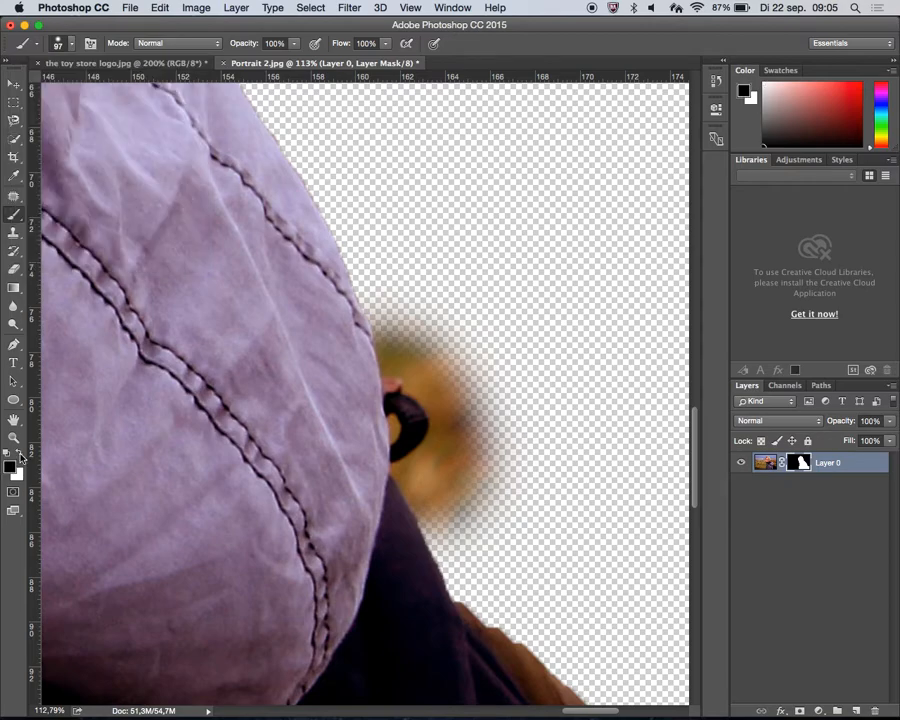
{"action": "mouse_move", "coordinate": [422, 314]}
{"action": "left_mouse_down"}
{"action": "mouse_move", "coordinate": [469, 371]}
{"action": "mouse_move", "coordinate": [432, 316]}
{"action": "left_mouse_up"}
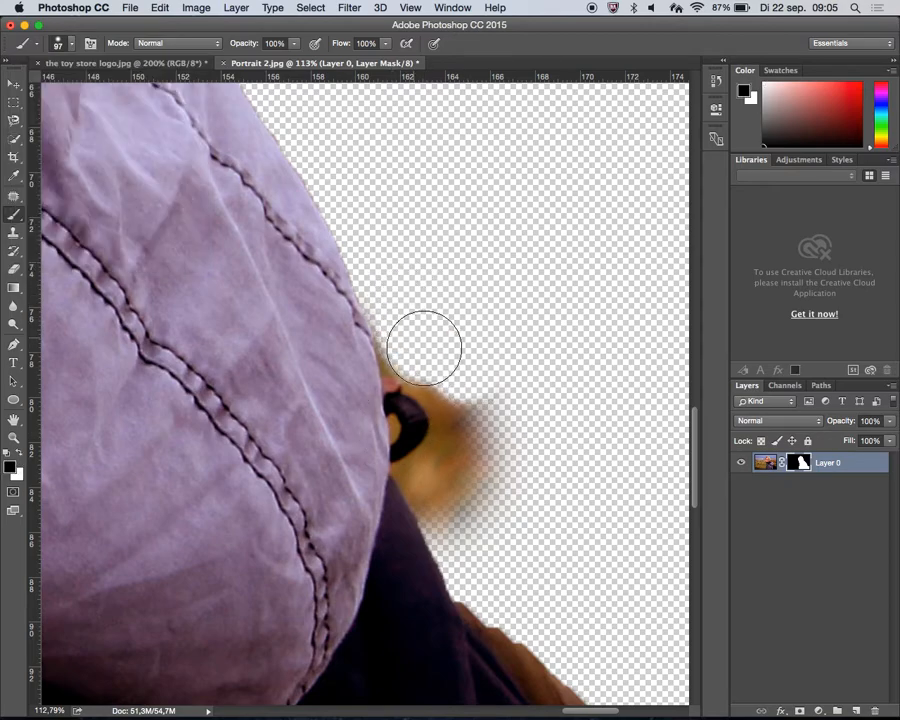
{"action": "mouse_move", "coordinate": [462, 383]}
{"action": "left_mouse_down"}
{"action": "mouse_move", "coordinate": [471, 436]}
{"action": "mouse_move", "coordinate": [444, 474]}
{"action": "mouse_move", "coordinate": [510, 460]}
{"action": "mouse_move", "coordinate": [510, 376]}
{"action": "mouse_move", "coordinate": [514, 512]}
{"action": "mouse_move", "coordinate": [480, 521]}
{"action": "mouse_move", "coordinate": [455, 502]}
{"action": "mouse_move", "coordinate": [454, 542]}
{"action": "left_mouse_up"}
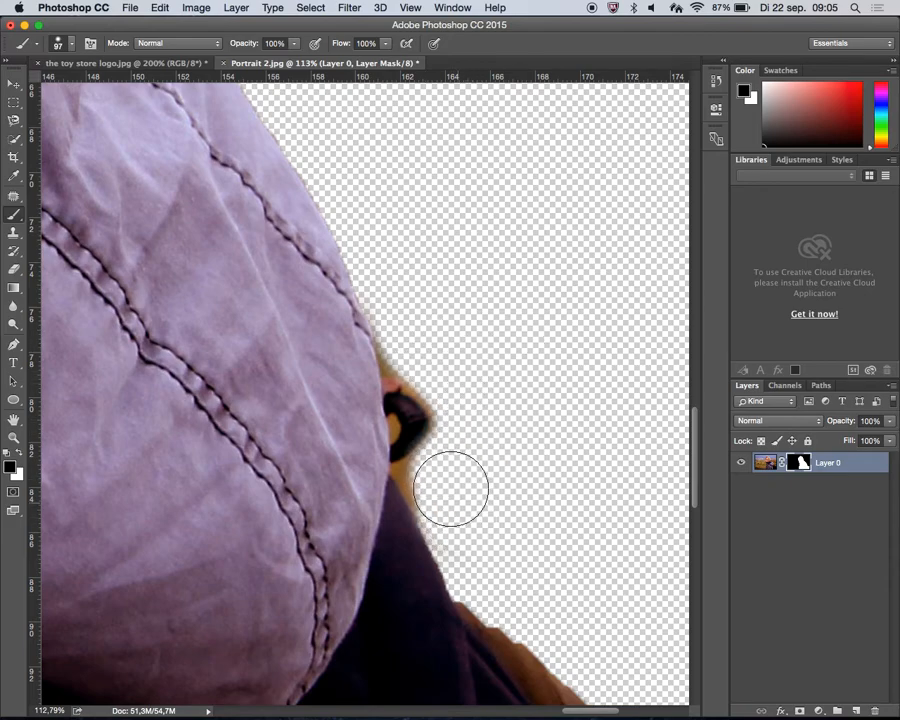
{"action": "left_click", "coordinate": [72, 45]}
{"action": "left_click_drag", "start_coordinate": [121, 88], "coordinate": [107, 89]}
{"action": "left_click", "coordinate": [427, 470]}
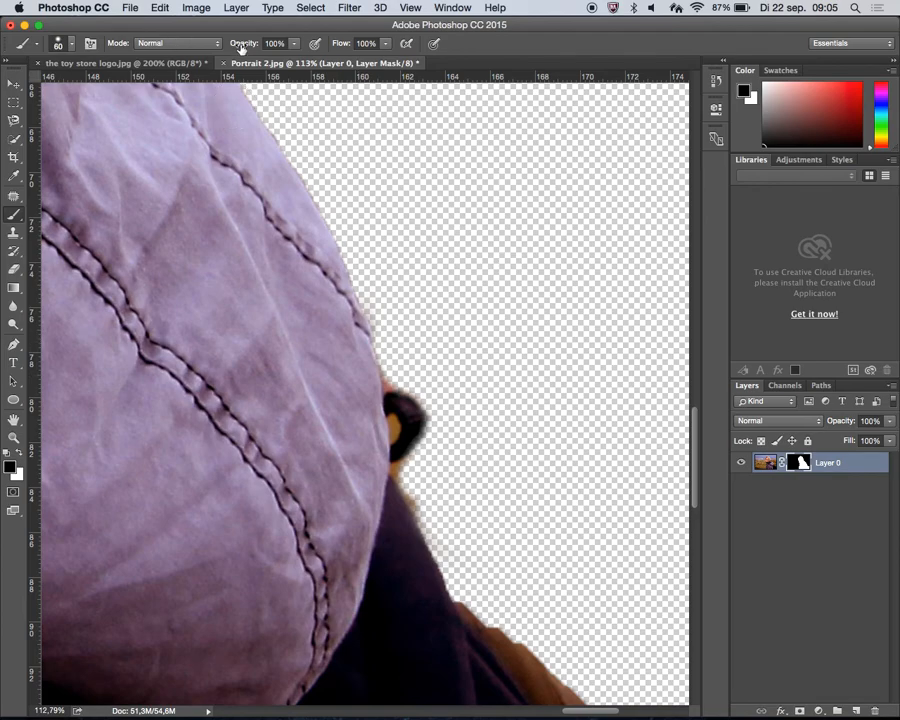
- Reduce the brush to 12 px and paint black on the mask to clear the background inside the loop
{"action": "left_click", "coordinate": [71, 44]}
{"action": "left_click_drag", "start_coordinate": [110, 84], "coordinate": [88, 89]}
{"action": "scroll", "coordinate": [404, 416], "scroll_direction": "up", "scroll_amount": 5}
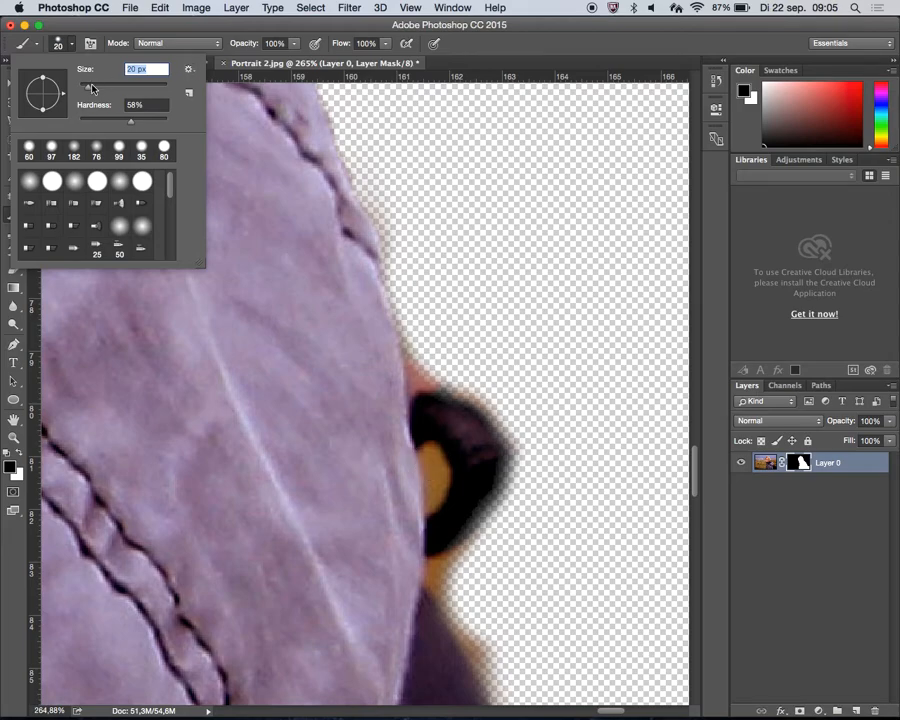
{"action": "left_click", "coordinate": [426, 456]}
{"action": "left_click_drag", "start_coordinate": [426, 456], "coordinate": [432, 488]}
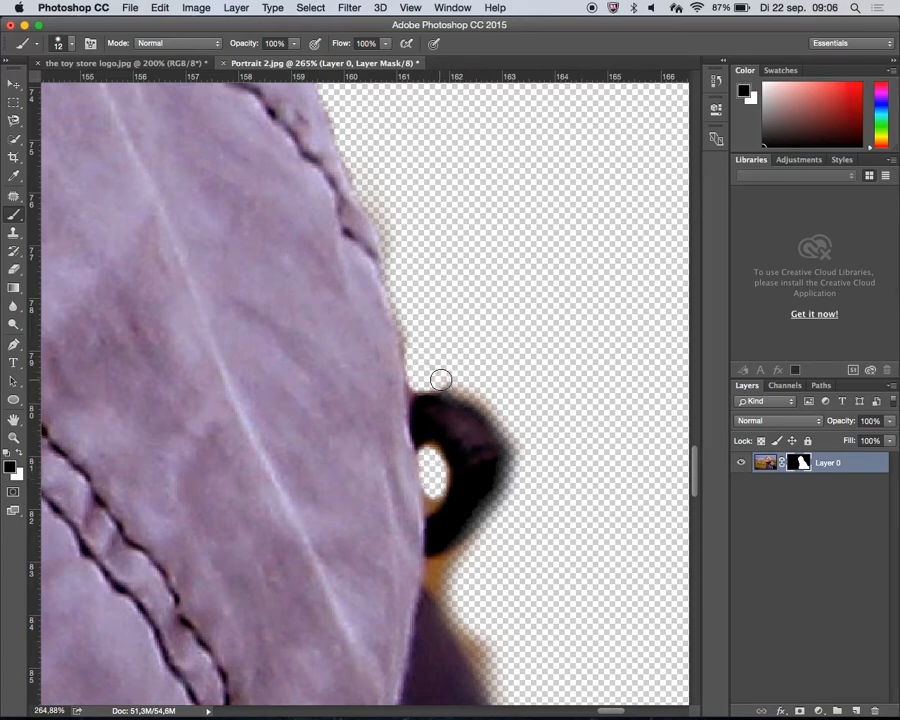
- Paint black on the mask along the loop's outer edge and down the edge of the dark backpack below it
{"action": "mouse_move", "coordinate": [497, 405]}
{"action": "left_mouse_down"}
{"action": "mouse_move", "coordinate": [520, 450]}
{"action": "mouse_move", "coordinate": [504, 511]}
{"action": "left_mouse_up"}
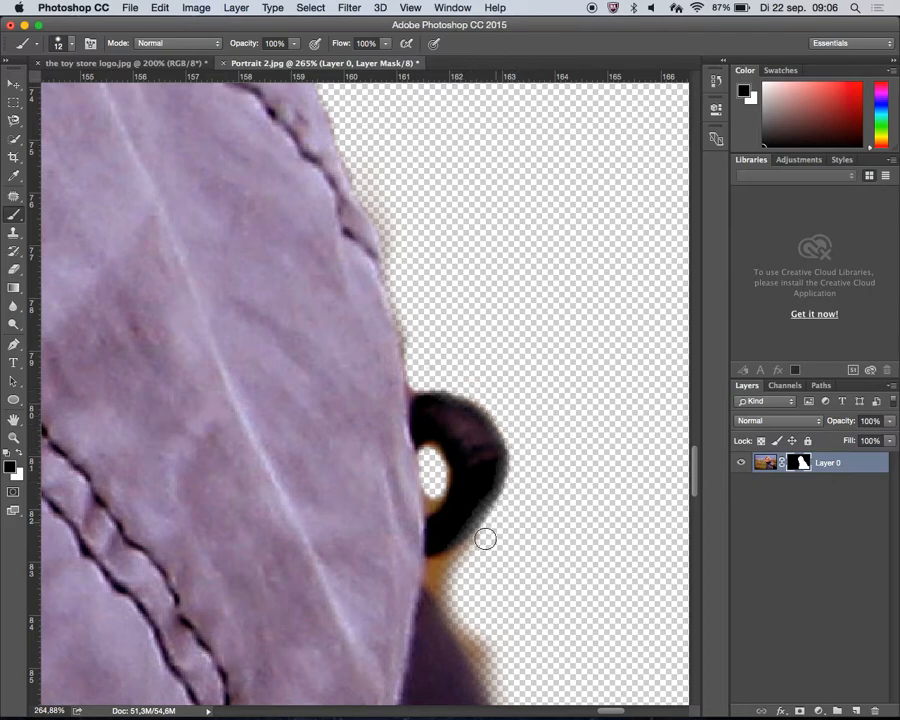
{"action": "mouse_move", "coordinate": [465, 562]}
{"action": "left_mouse_down"}
{"action": "mouse_move", "coordinate": [440, 588]}
{"action": "mouse_move", "coordinate": [506, 693]}
{"action": "left_mouse_up"}
{"action": "left_click_drag", "start_coordinate": [473, 615], "coordinate": [460, 575]}
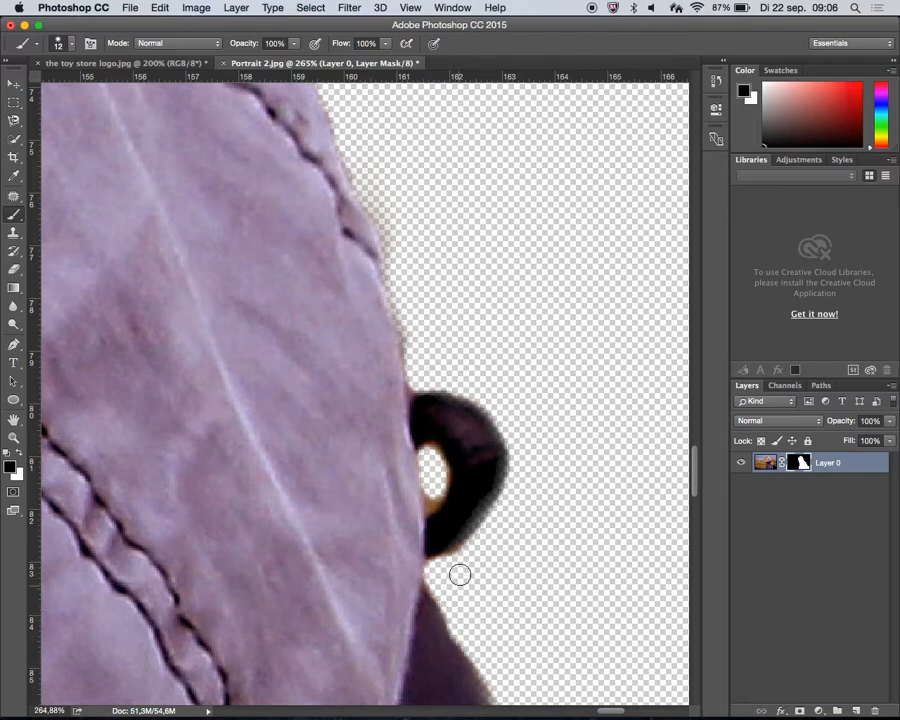
- Set the brush to 9 px and mask out the remaining orange background at the lower inside of the loop
{"action": "left_click", "coordinate": [72, 45]}
{"action": "left_click_drag", "start_coordinate": [80, 85], "coordinate": [84, 87]}
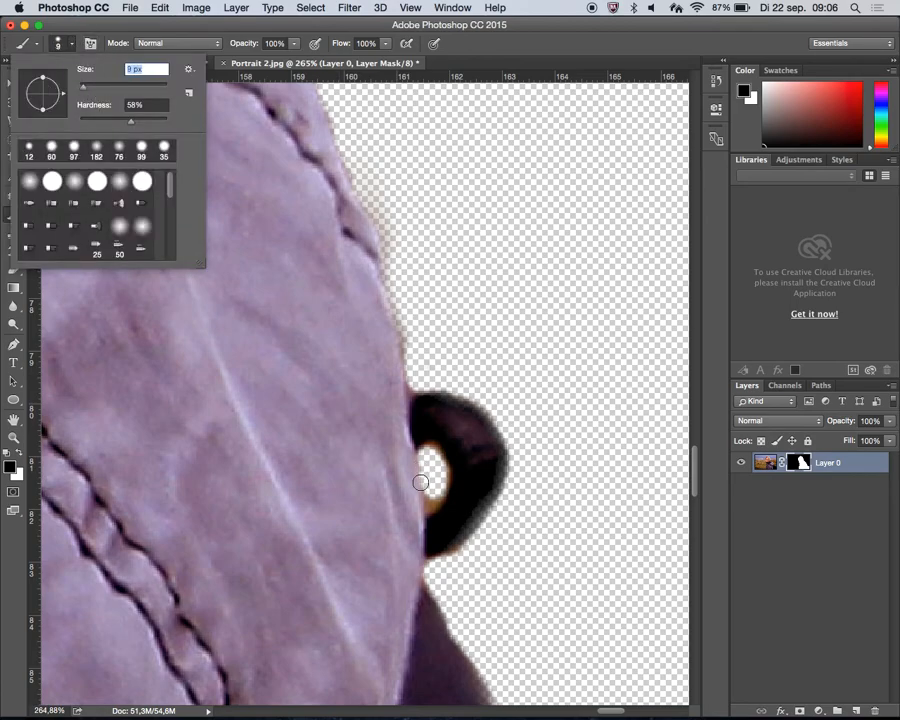
{"action": "left_click_drag", "start_coordinate": [430, 503], "coordinate": [429, 478]}
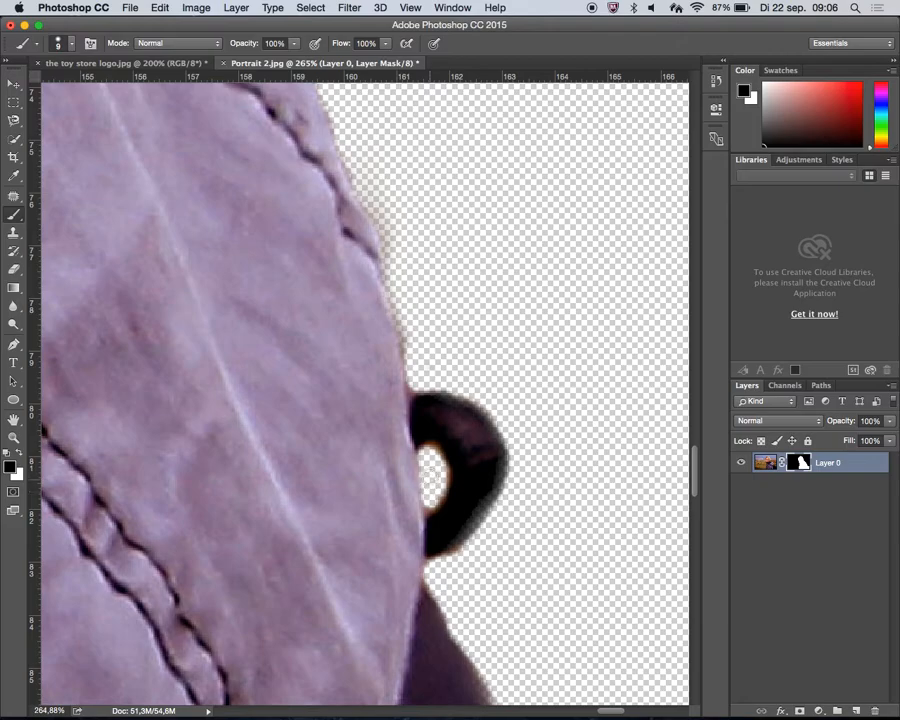
- Show the whole portrait at 16.67% to check the masked outline of the woman
{"action": "key", "text": "super+minus"}
{"action": "key", "text": "super+minus"}
{"action": "key", "text": "super+minus"}
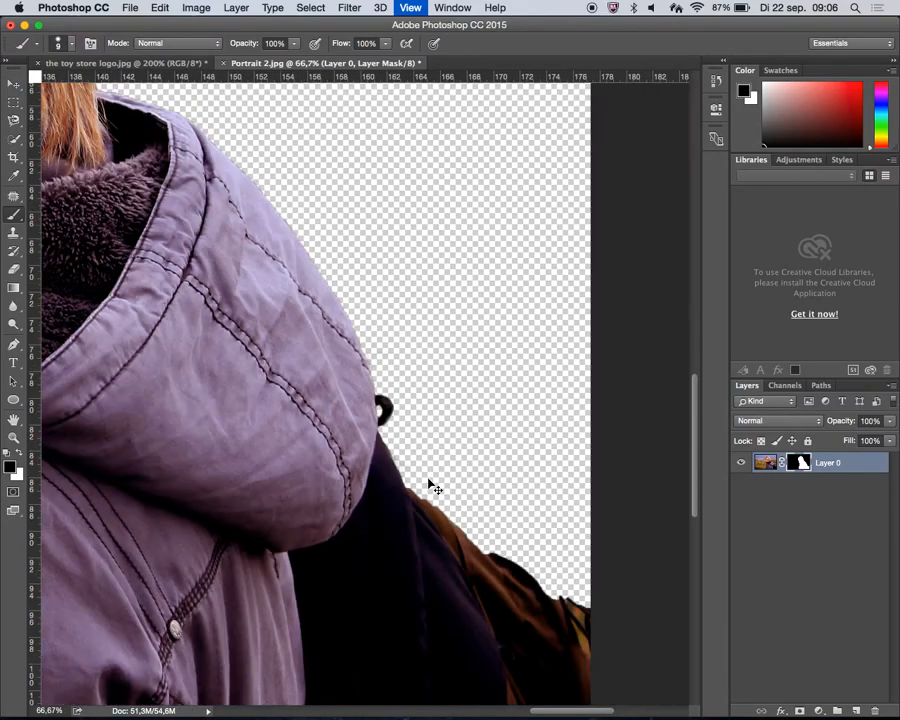
{"action": "key", "text": "super+minus"}
{"action": "key", "text": "super+minus"}
{"action": "key", "text": "super+minus"}
{"action": "key", "text": "super+minus"}
{"action": "key", "text": "super+minus"}
{"action": "key", "text": "super+equal"}
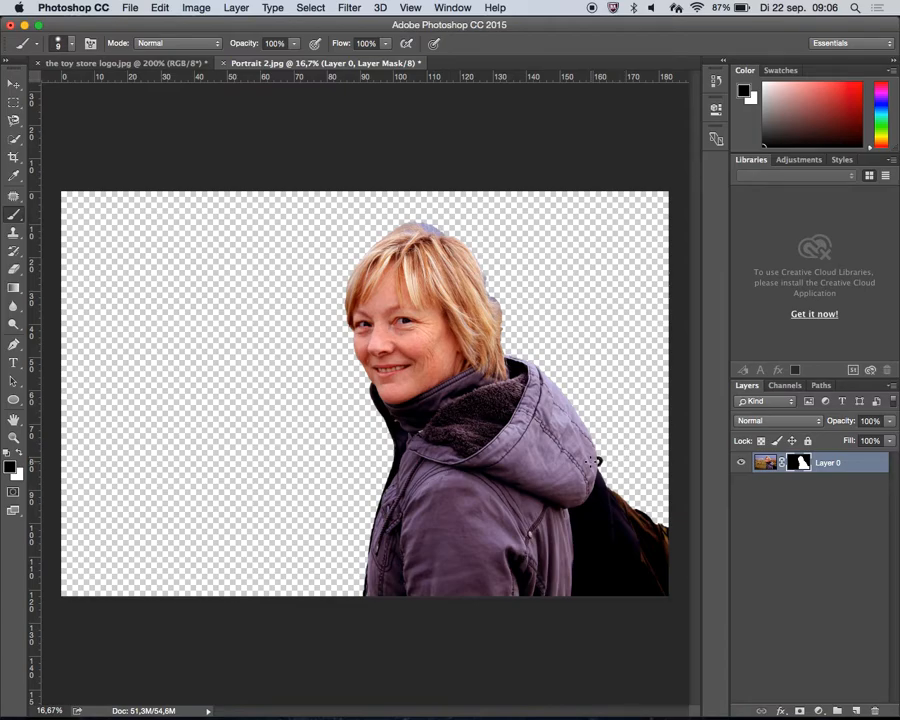
- Examine the masked outline along the top of the woman's hair at up to 100% magnification
{"action": "key", "text": "z"}
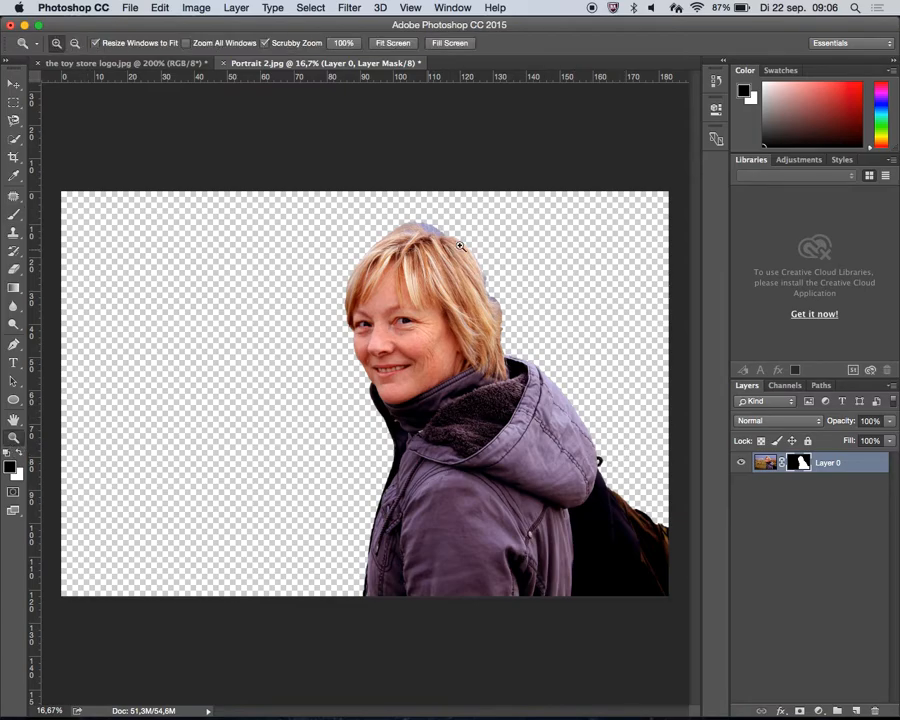
{"action": "left_click", "coordinate": [432, 224]}
{"action": "left_click", "coordinate": [434, 218]}
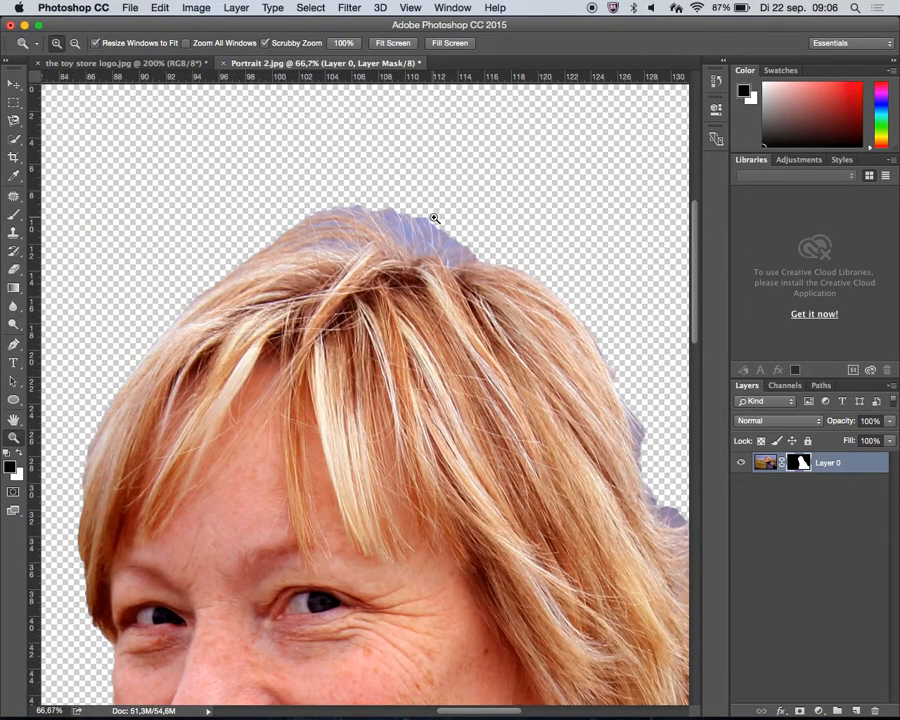
{"action": "left_click", "coordinate": [434, 218]}
{"action": "scroll", "coordinate": [423, 311], "scroll_direction": "left", "scroll_amount": 5}
{"action": "scroll", "coordinate": [424, 312], "scroll_direction": "down", "scroll_amount": 2}
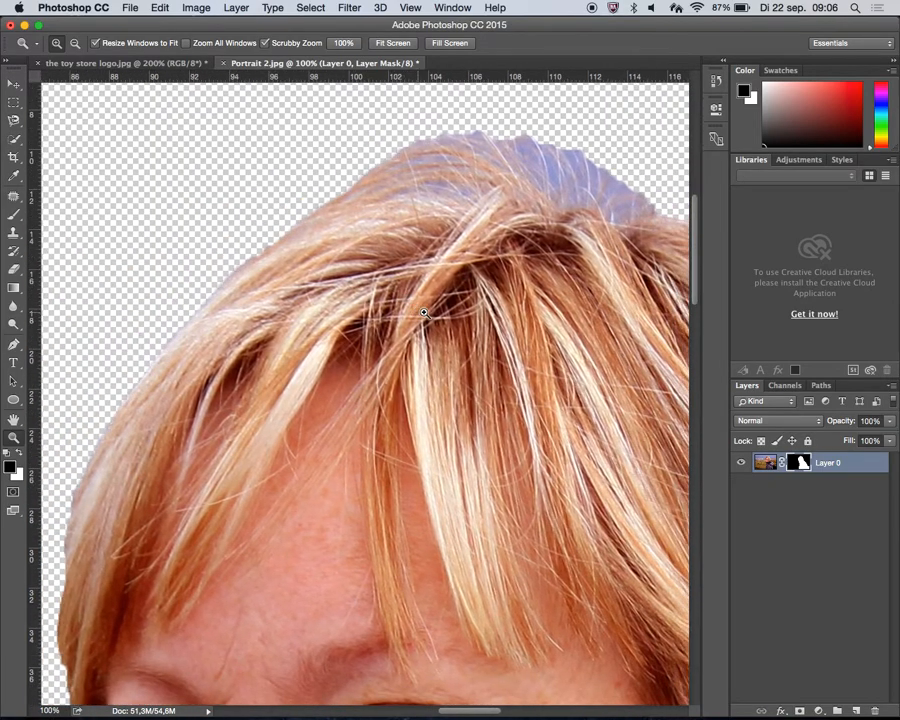
{"action": "key", "text": "super+minus"}
{"action": "key", "text": "super+minus"}
{"action": "key", "text": "super+minus"}
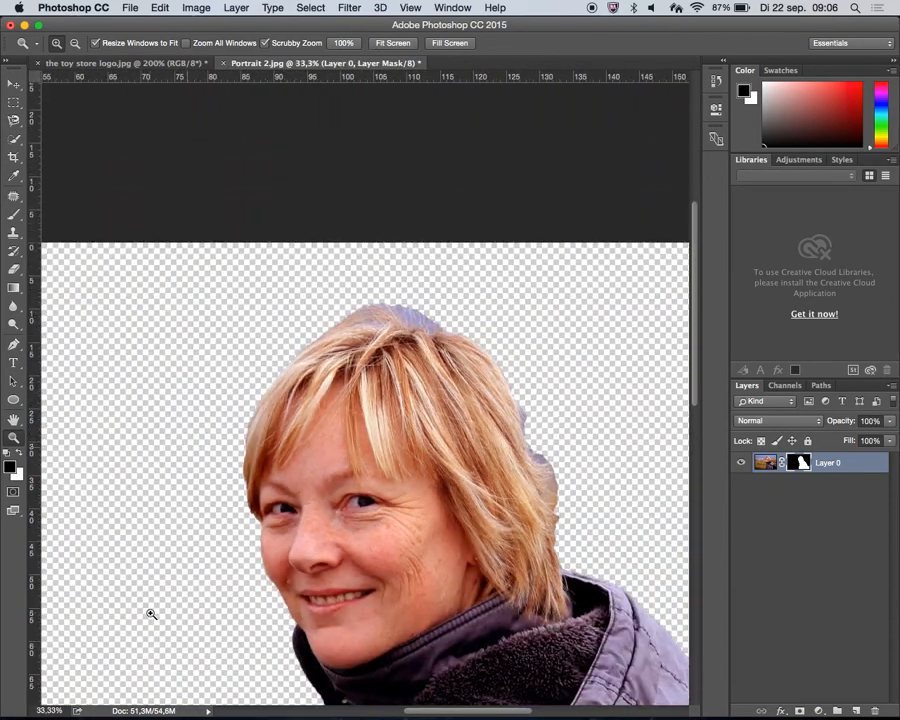
- Switch to Finder and open the Practise files folder inside Google Drive's HU Documents, 2015-2016, Designing Skills folder
{"action": "mouse_move", "coordinate": [262, 716]}
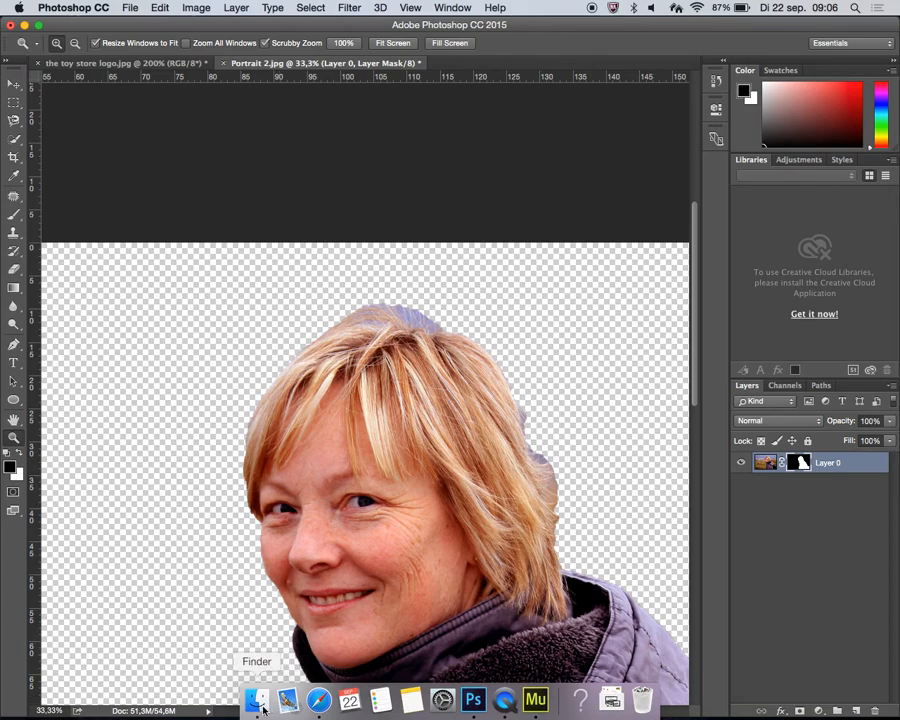
{"action": "left_click", "coordinate": [262, 708]}
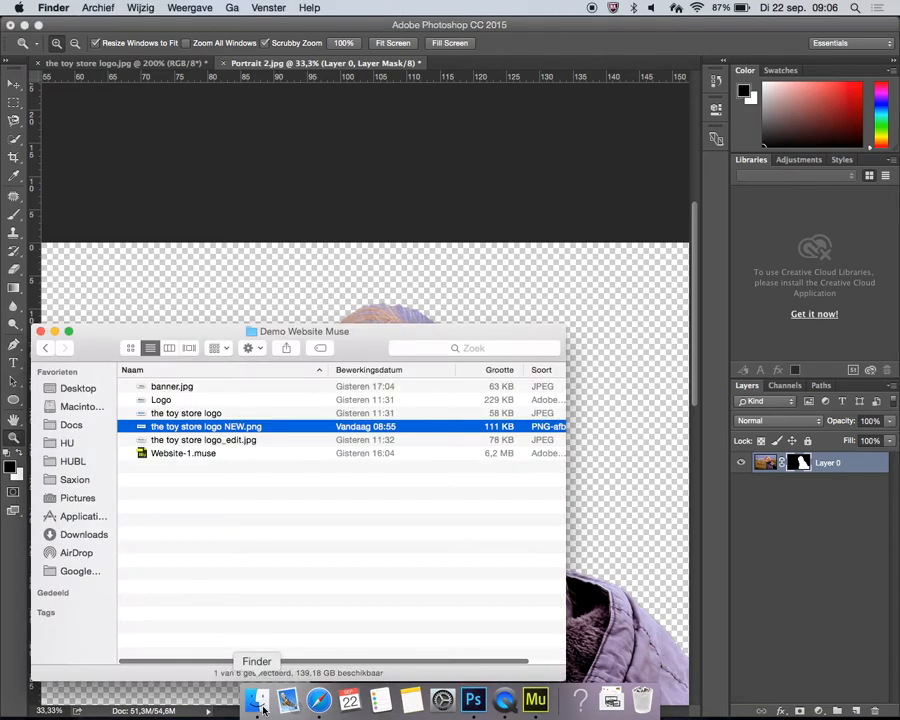
{"action": "left_click", "coordinate": [80, 571]}
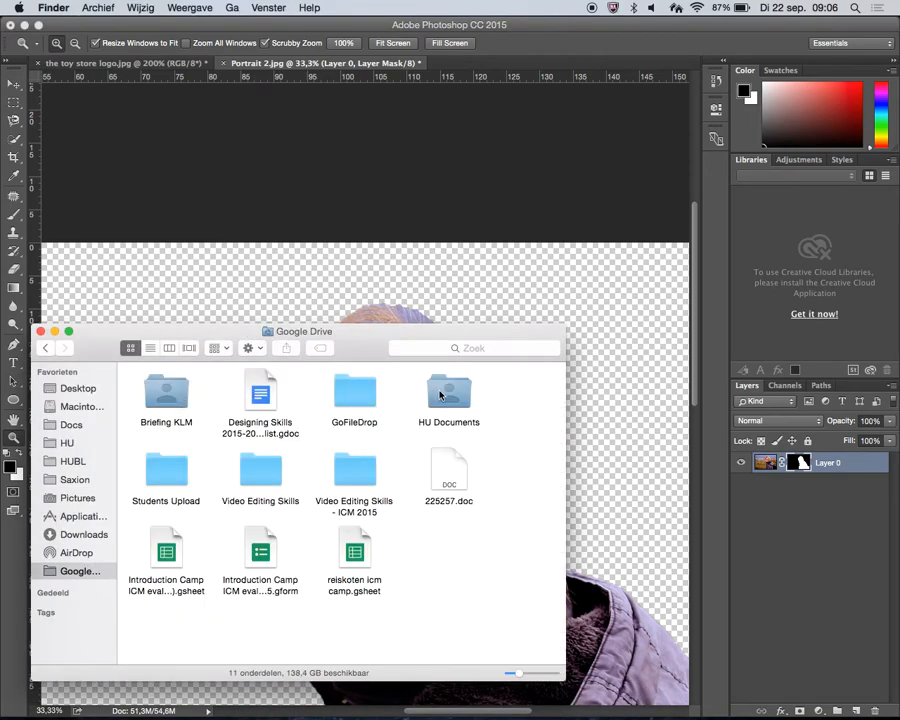
{"action": "double_click", "coordinate": [447, 392]}
{"action": "double_click", "coordinate": [247, 389]}
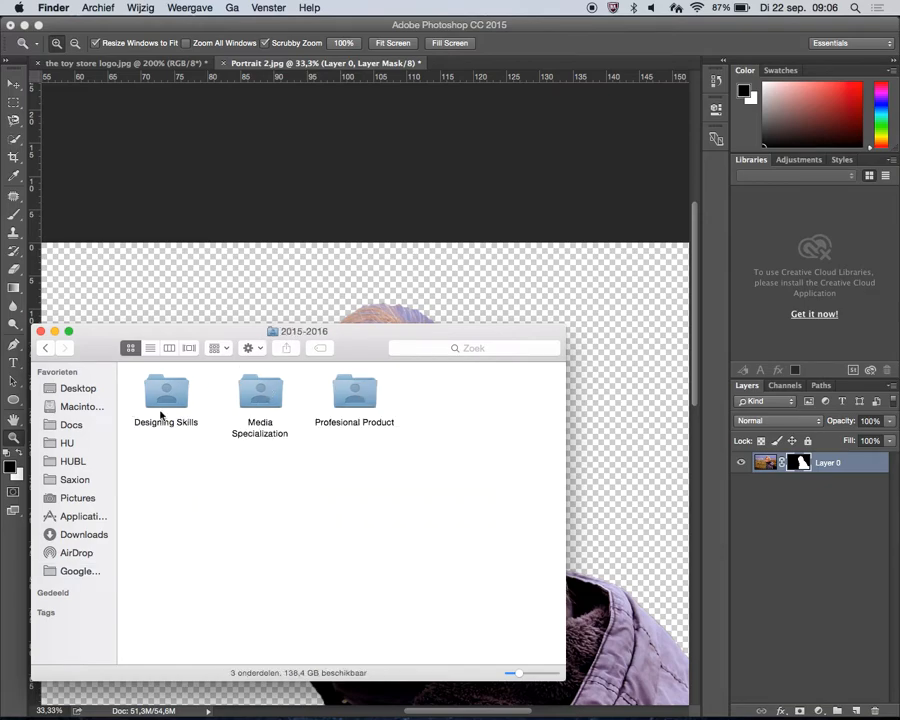
{"action": "double_click", "coordinate": [161, 395]}
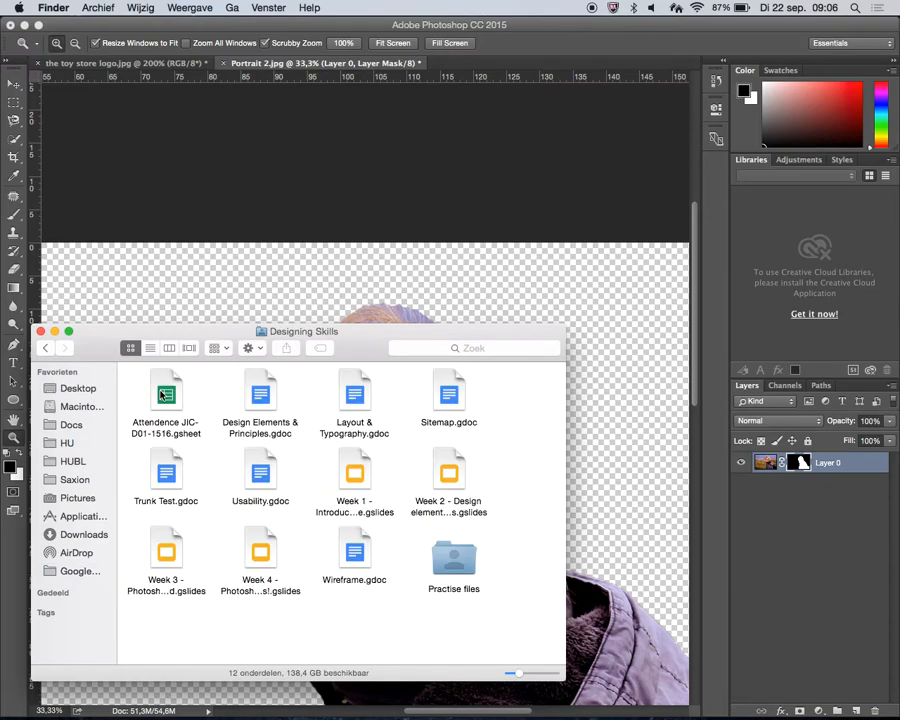
{"action": "double_click", "coordinate": [453, 560]}
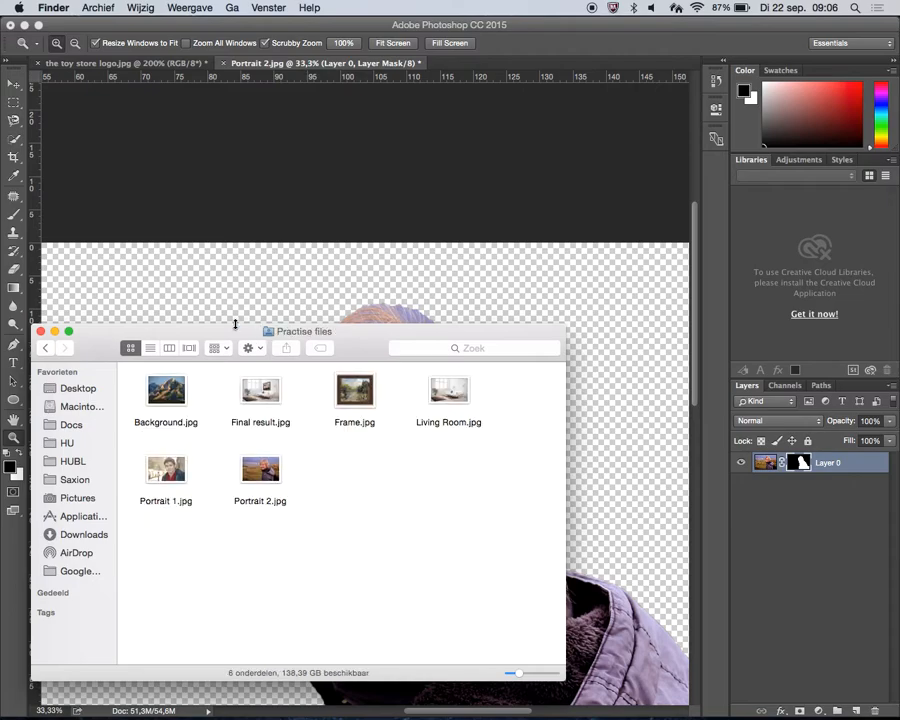
- Copy Background.jpg to the Desktop and place it from there into the Portrait 2 document in Photoshop
{"action": "left_click", "coordinate": [165, 392]}
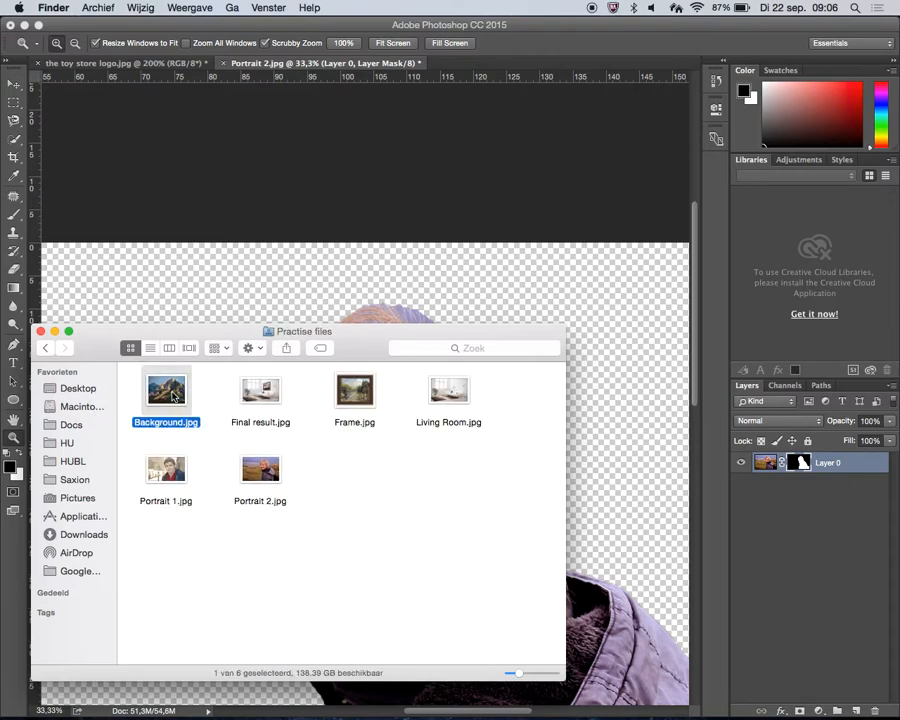
{"action": "left_click_drag", "start_coordinate": [165, 395], "coordinate": [82, 392]}
{"action": "left_click", "coordinate": [176, 400]}
{"action": "left_click", "coordinate": [185, 391]}
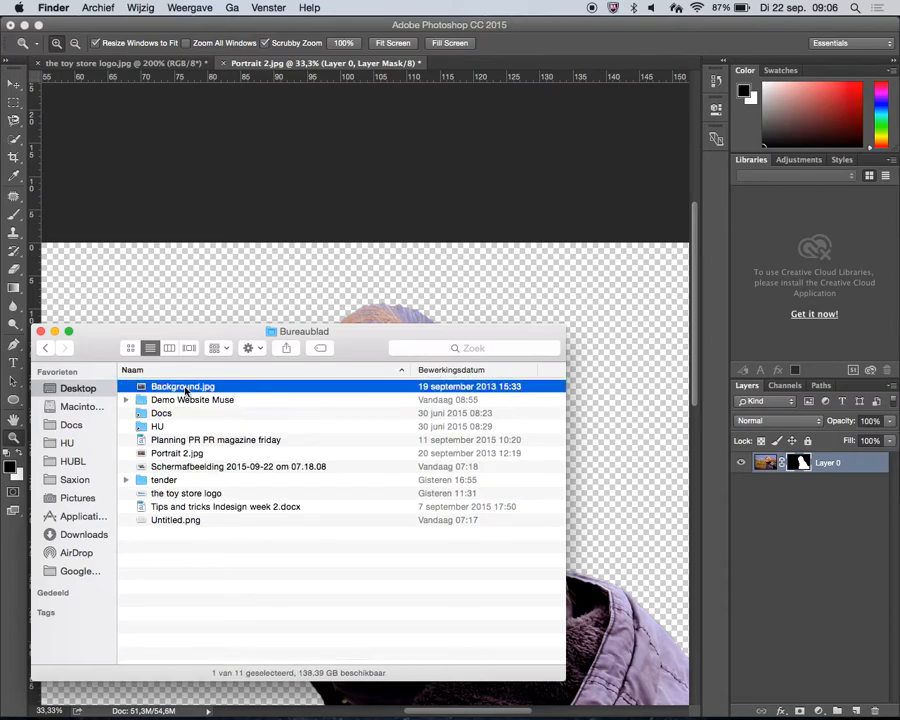
{"action": "left_click_drag", "start_coordinate": [167, 389], "coordinate": [287, 279]}
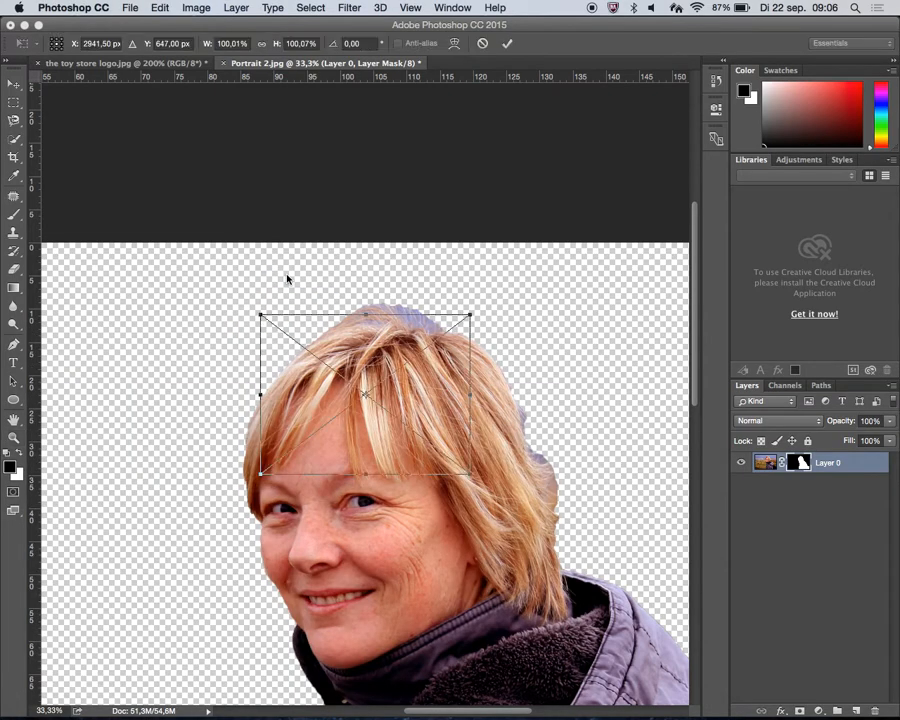
- Scale the placed mountain image to cover the whole canvas and move its layer below Layer 0
{"action": "key", "text": "super+minus"}
{"action": "key", "text": "super+minus"}
{"action": "key", "text": "super+minus"}
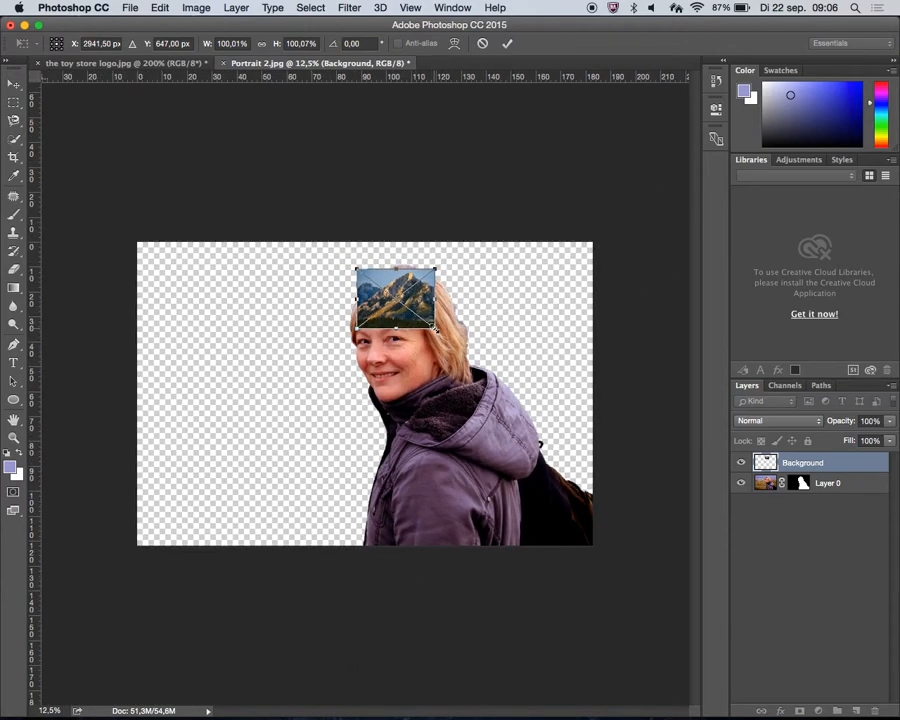
{"action": "left_click_drag", "start_coordinate": [435, 328], "coordinate": [662, 499]}
{"action": "left_click_drag", "start_coordinate": [354, 269], "coordinate": [90, 186]}
{"action": "left_click_drag", "start_coordinate": [303, 242], "coordinate": [275, 287]}
{"action": "key", "text": "Return"}
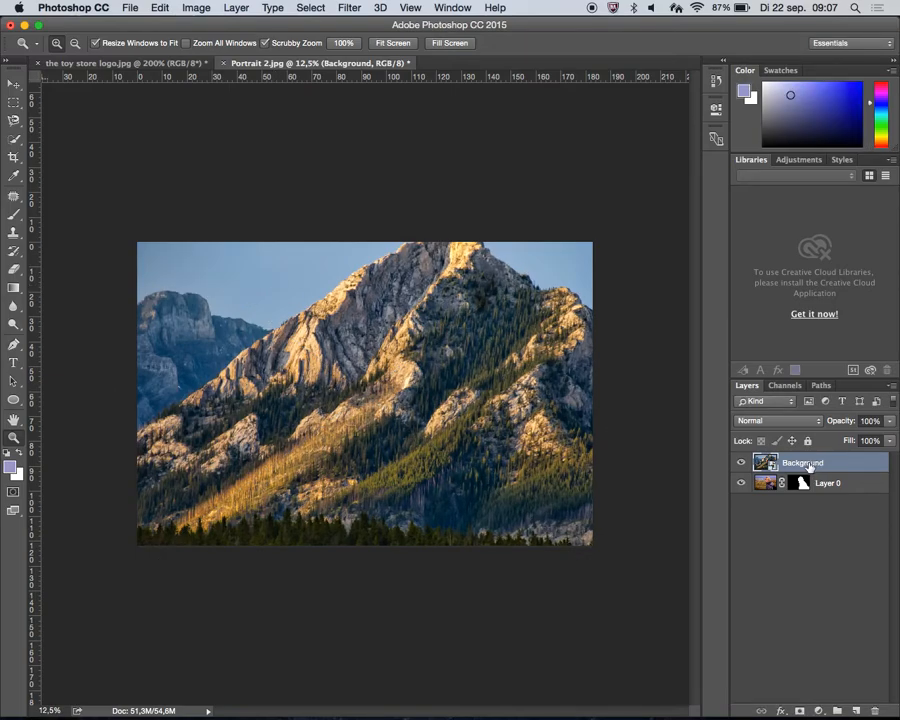
{"action": "left_click_drag", "start_coordinate": [809, 466], "coordinate": [812, 503]}
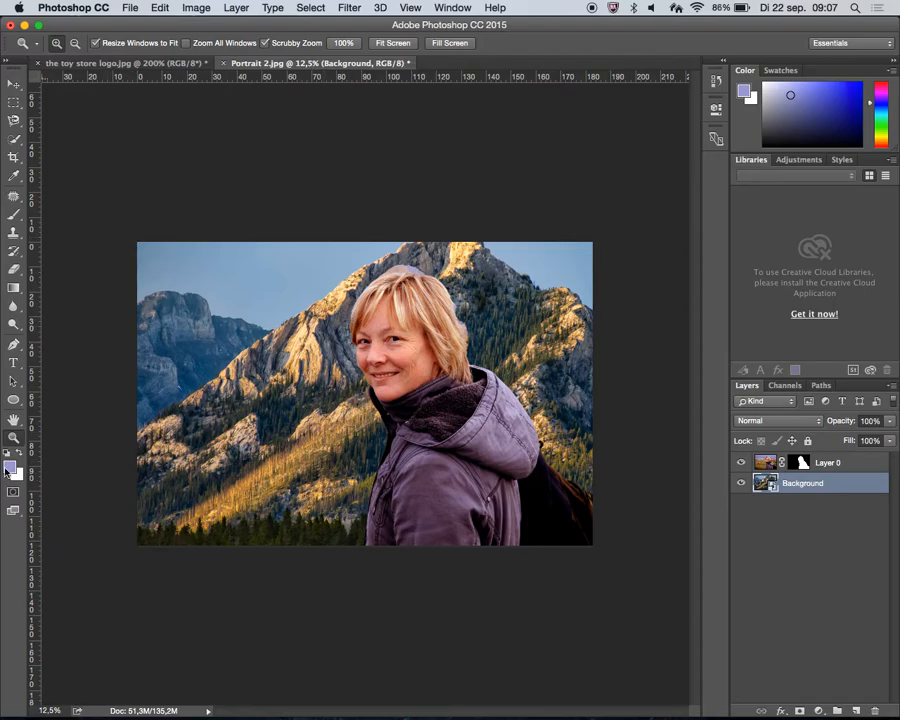
- Activate Layer 0's mask and set up a soft brush of 94 px with 0% hardness for the hair edge
{"action": "left_click", "coordinate": [427, 282]}
{"action": "left_click", "coordinate": [438, 260]}
{"action": "left_click", "coordinate": [454, 195]}
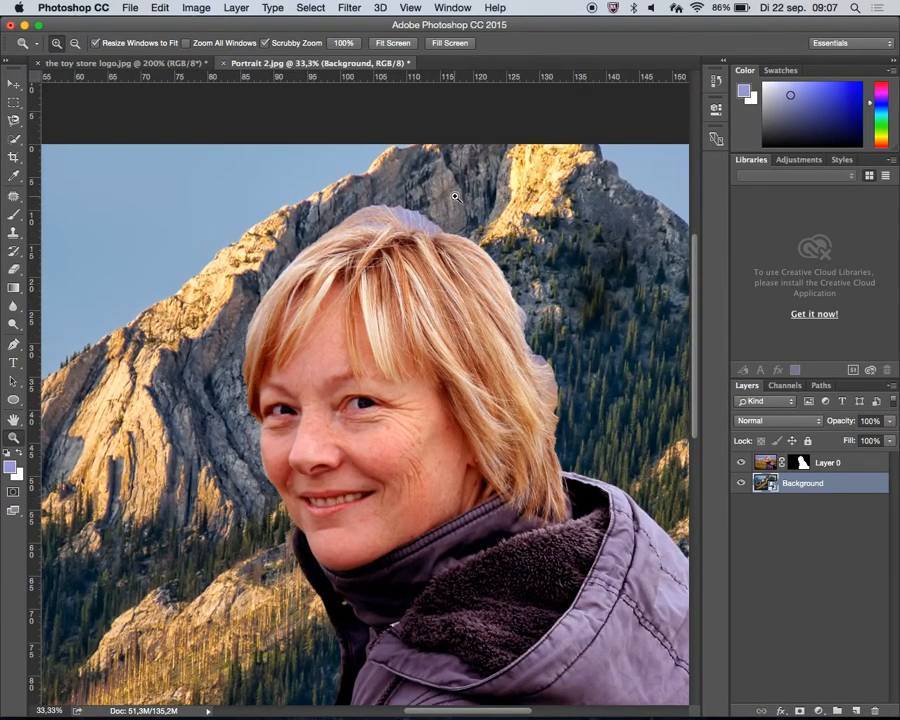
{"action": "left_click", "coordinate": [434, 244]}
{"action": "left_click", "coordinate": [434, 244]}
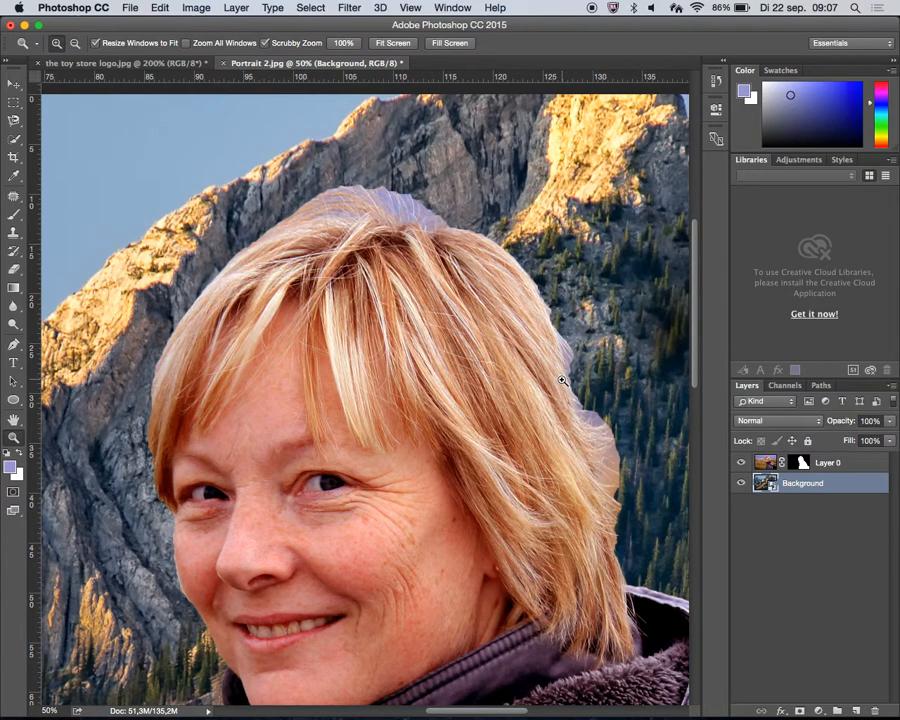
{"action": "left_click", "coordinate": [802, 463]}
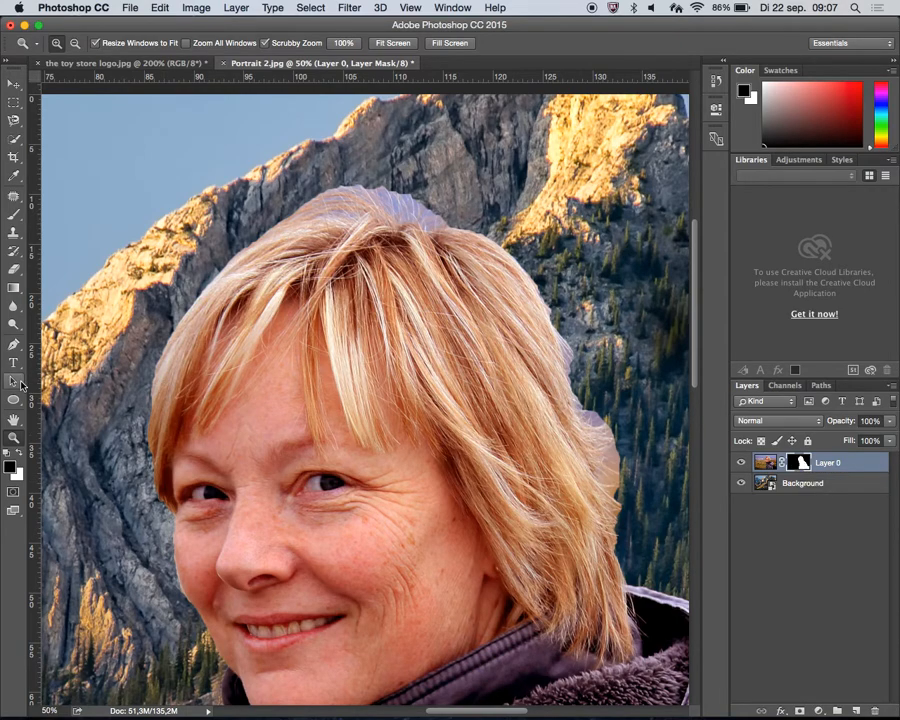
{"action": "left_click", "coordinate": [14, 216]}
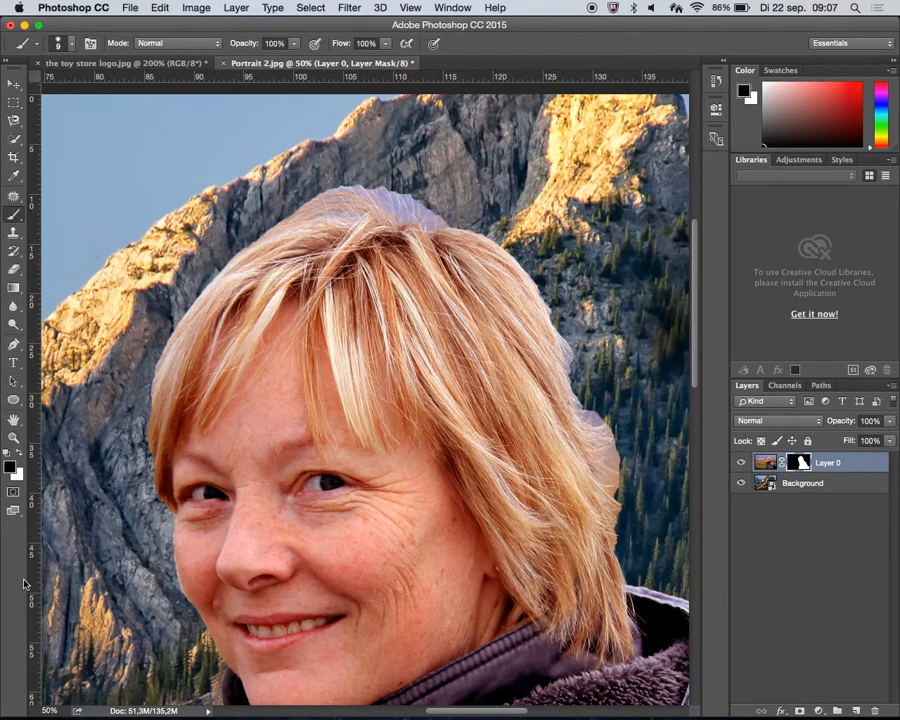
{"action": "left_click", "coordinate": [70, 45]}
{"action": "left_click_drag", "start_coordinate": [82, 84], "coordinate": [122, 89]}
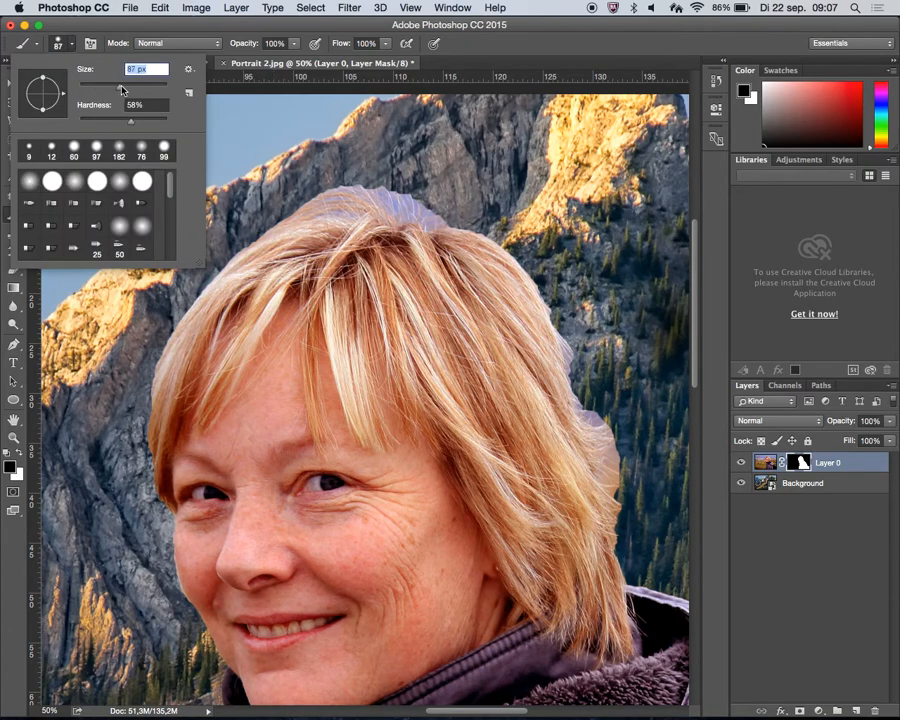
{"action": "left_click", "coordinate": [82, 124]}
{"action": "left_click_drag", "start_coordinate": [121, 84], "coordinate": [128, 86]}
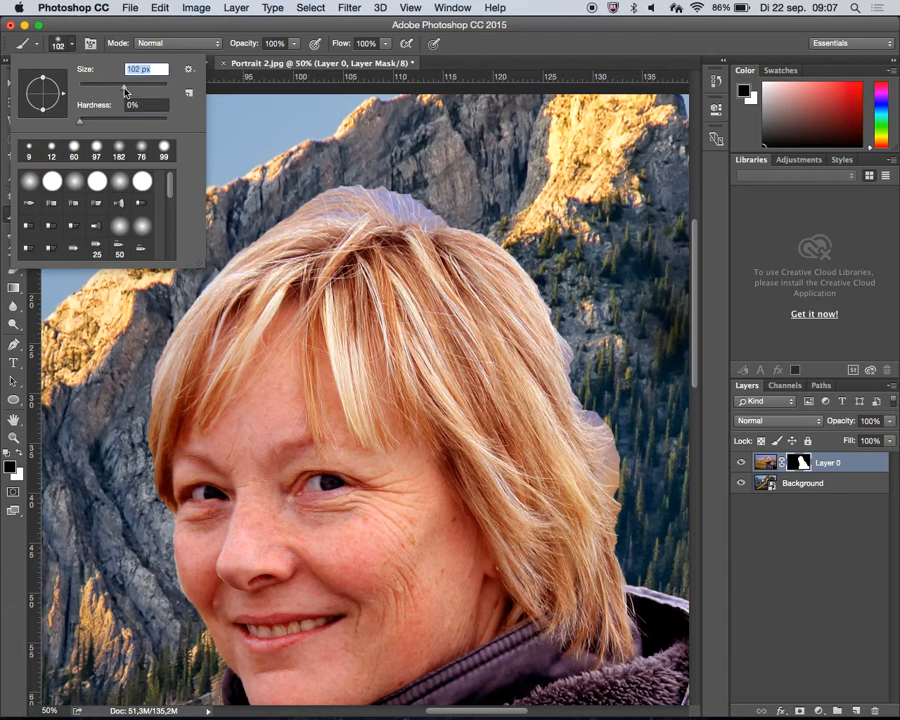
- Try painting white on the mask along the hair's outer edge beside the forehead, first at 53% and again at 100% opacity
{"action": "left_click", "coordinate": [296, 45]}
{"action": "left_click", "coordinate": [296, 44]}
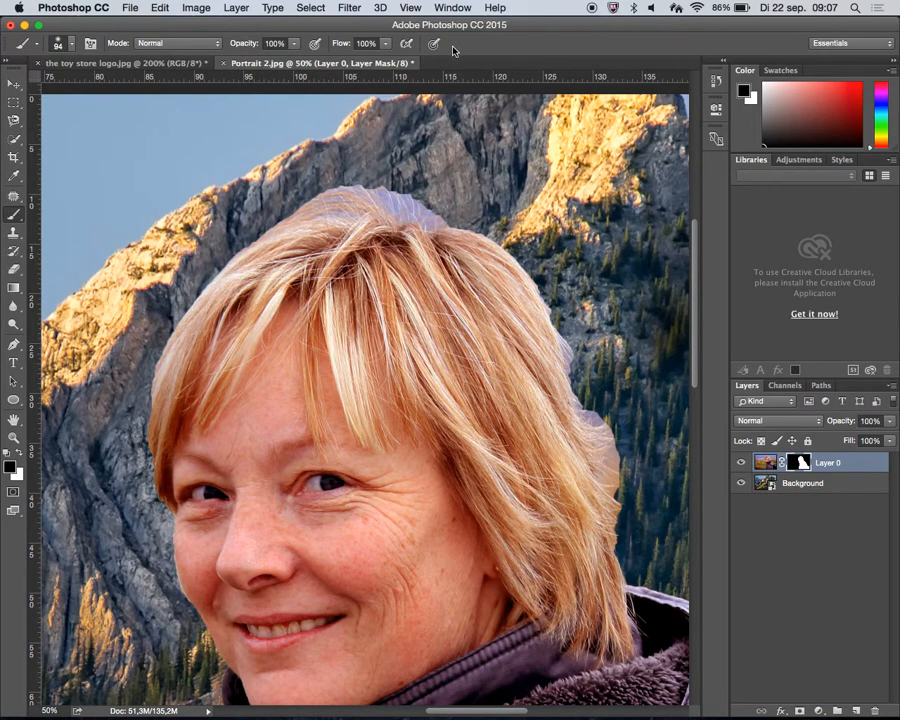
{"action": "left_click", "coordinate": [295, 46]}
{"action": "key", "text": "x"}
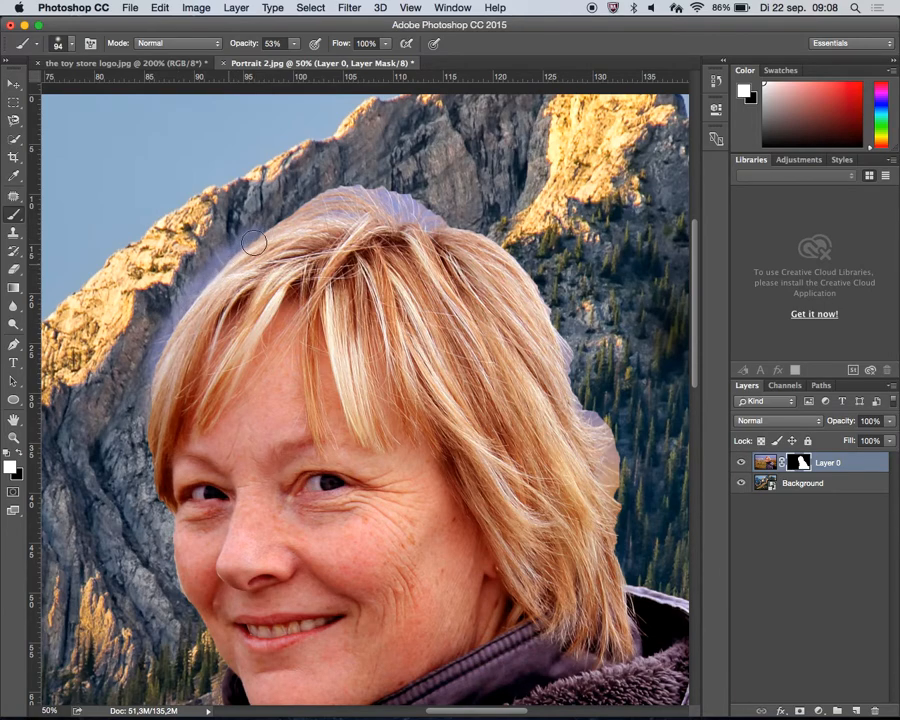
{"action": "left_click", "coordinate": [293, 43]}
{"action": "left_click_drag", "start_coordinate": [306, 61], "coordinate": [330, 61]}
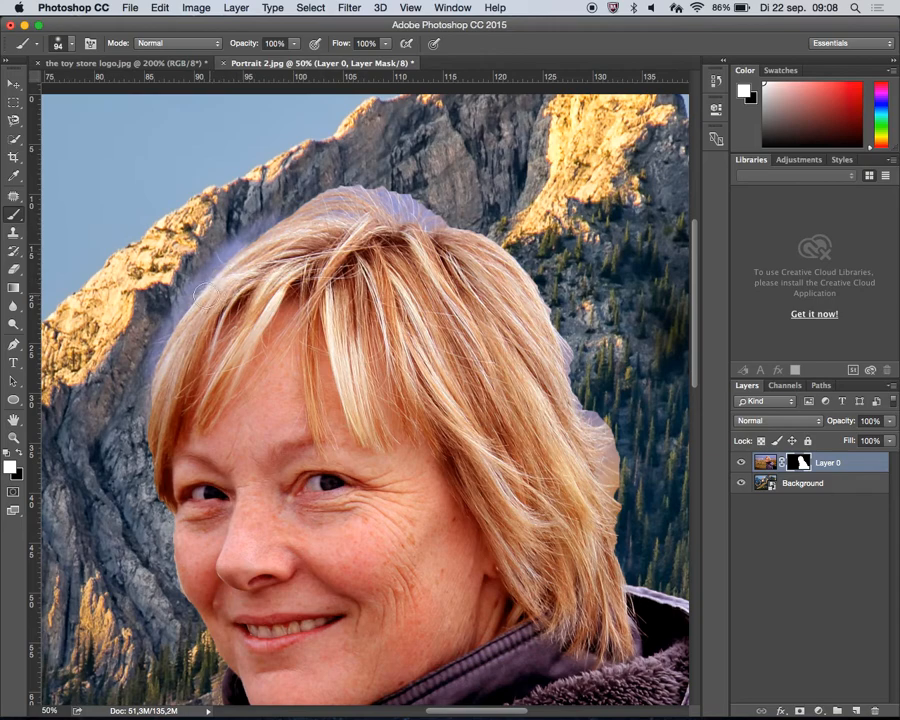
{"action": "mouse_move", "coordinate": [158, 393]}
{"action": "left_mouse_down"}
{"action": "mouse_move", "coordinate": [165, 359]}
{"action": "mouse_move", "coordinate": [196, 302]}
{"action": "mouse_move", "coordinate": [257, 245]}
{"action": "left_mouse_up"}
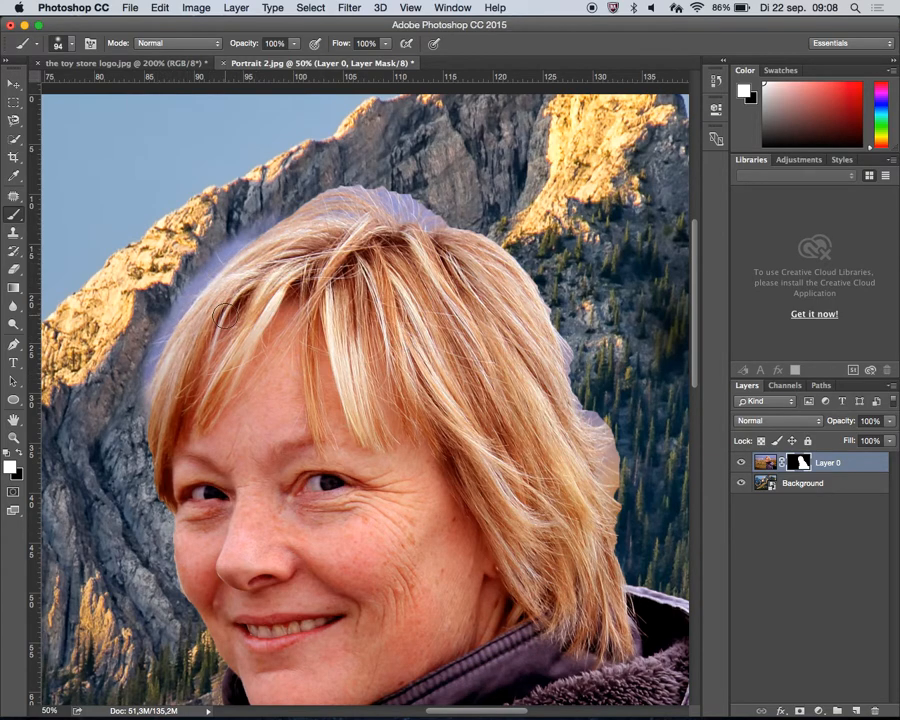
- Revert the document to the Layer Order history state to discard the white mask strokes
{"action": "left_click", "coordinate": [716, 83]}
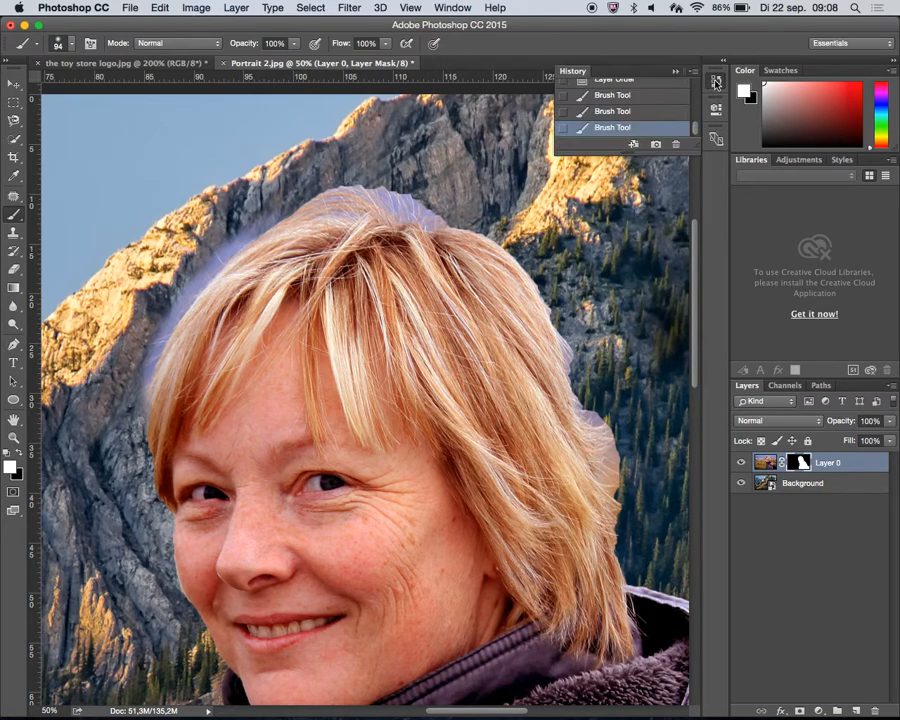
{"action": "scroll", "coordinate": [667, 100], "scroll_direction": "up", "scroll_amount": 1}
{"action": "left_click", "coordinate": [651, 92]}
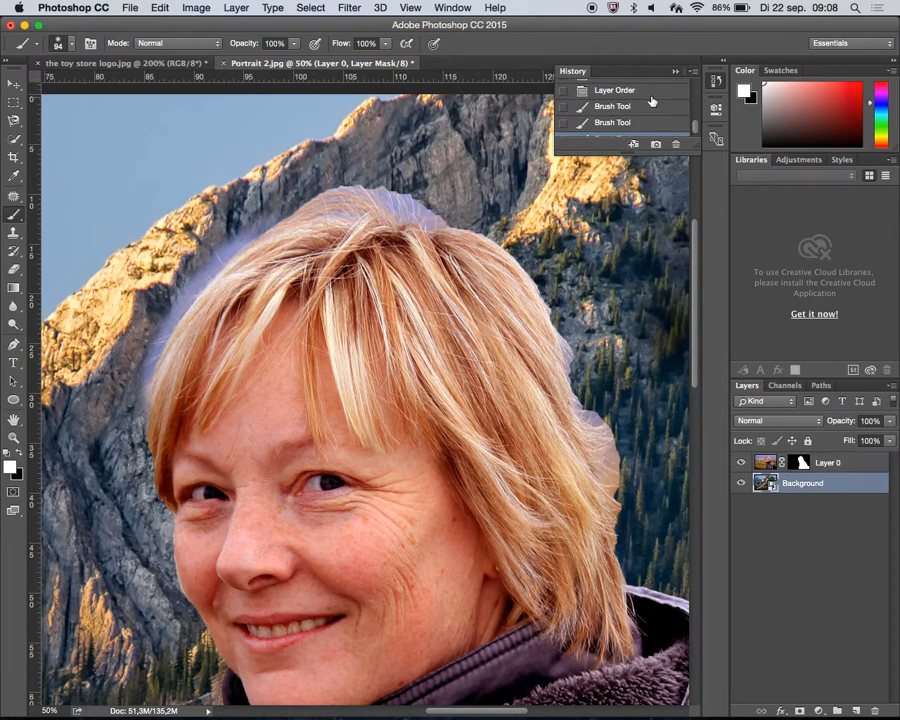
{"action": "left_click", "coordinate": [392, 200]}
{"action": "left_click", "coordinate": [508, 265]}
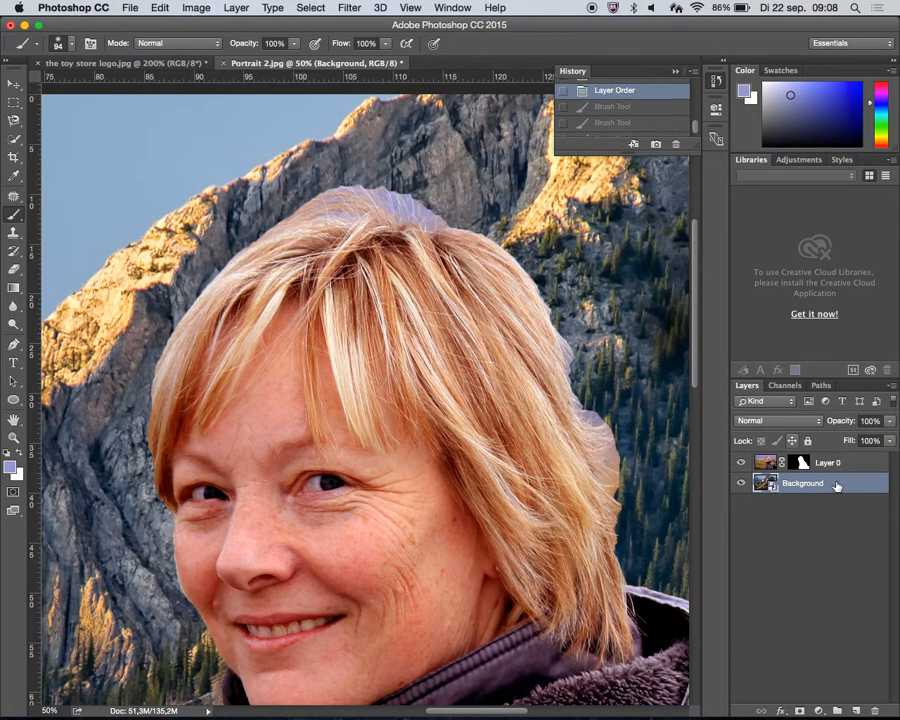
- Try painting black on Layer 0's mask over the purple fringe above the hair, and revert to the Layer Order history state
{"action": "left_click", "coordinate": [798, 462]}
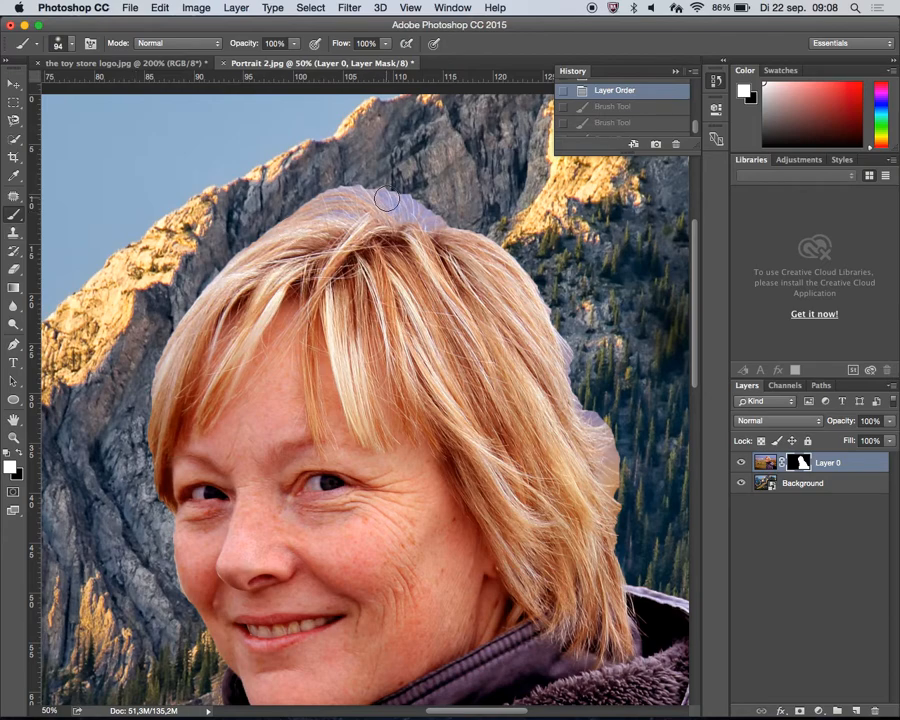
{"action": "left_click", "coordinate": [21, 456]}
{"action": "mouse_move", "coordinate": [419, 197]}
{"action": "left_mouse_down"}
{"action": "mouse_move", "coordinate": [369, 175]}
{"action": "mouse_move", "coordinate": [332, 172]}
{"action": "mouse_move", "coordinate": [406, 189]}
{"action": "mouse_move", "coordinate": [409, 210]}
{"action": "mouse_move", "coordinate": [453, 216]}
{"action": "mouse_move", "coordinate": [362, 180]}
{"action": "mouse_move", "coordinate": [286, 201]}
{"action": "left_mouse_up"}
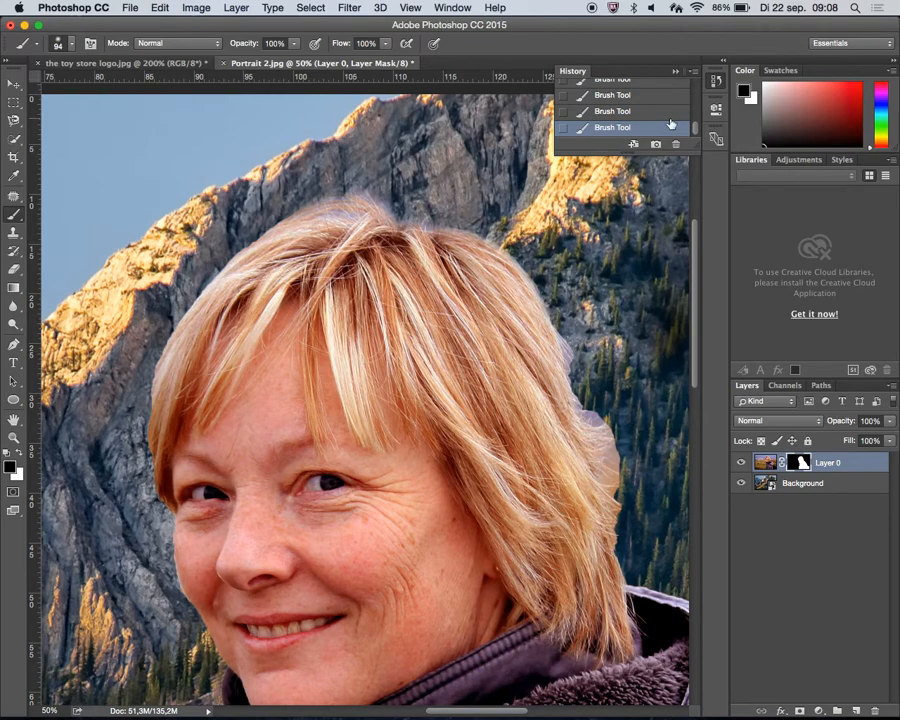
{"action": "left_click_drag", "start_coordinate": [695, 127], "coordinate": [697, 106]}
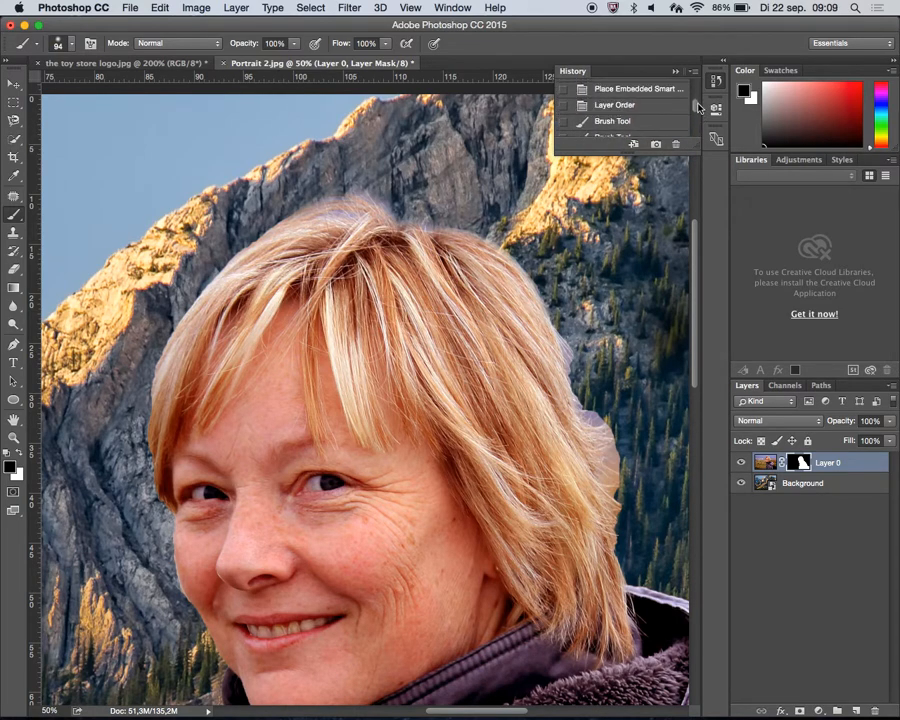
{"action": "left_click", "coordinate": [661, 108]}
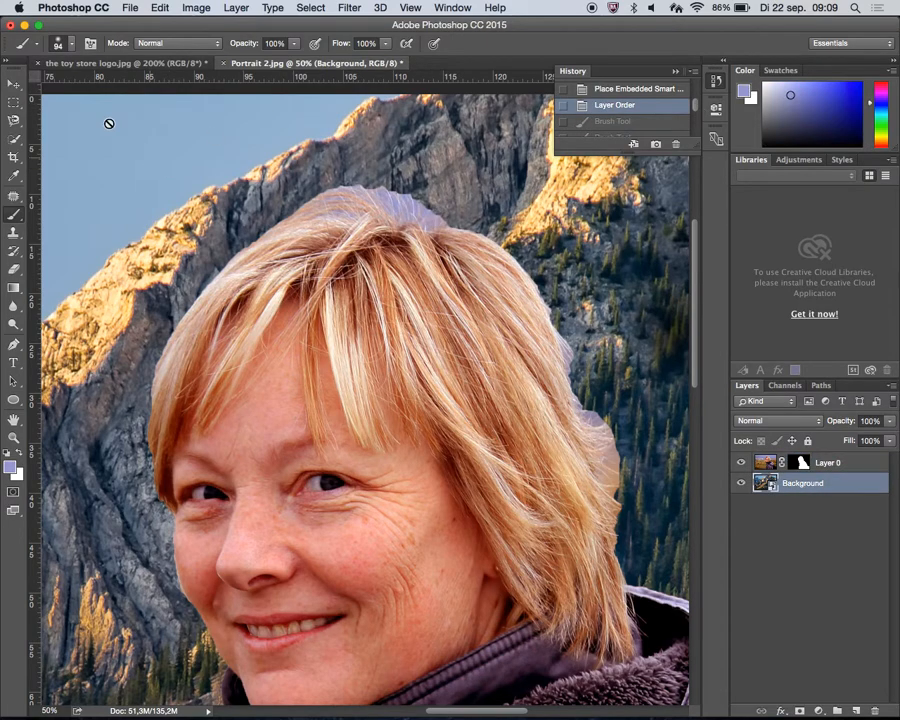
- Activate the Move tool, collapse the history list and show the composite at 25%
{"action": "left_click", "coordinate": [12, 85]}
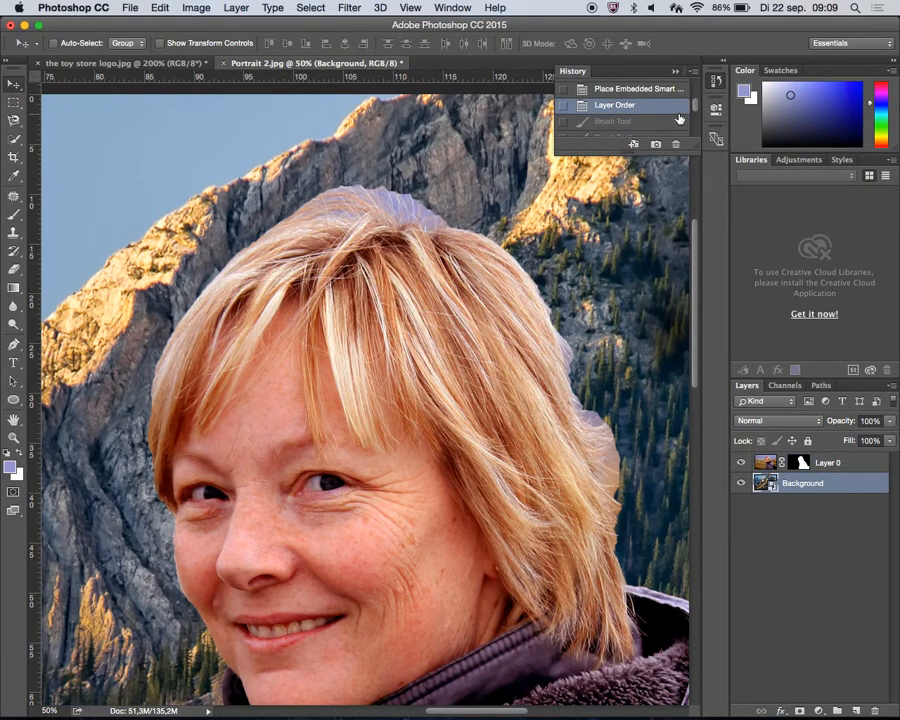
{"action": "left_click", "coordinate": [716, 82]}
{"action": "key", "text": "super+minus"}
{"action": "key", "text": "super+minus"}
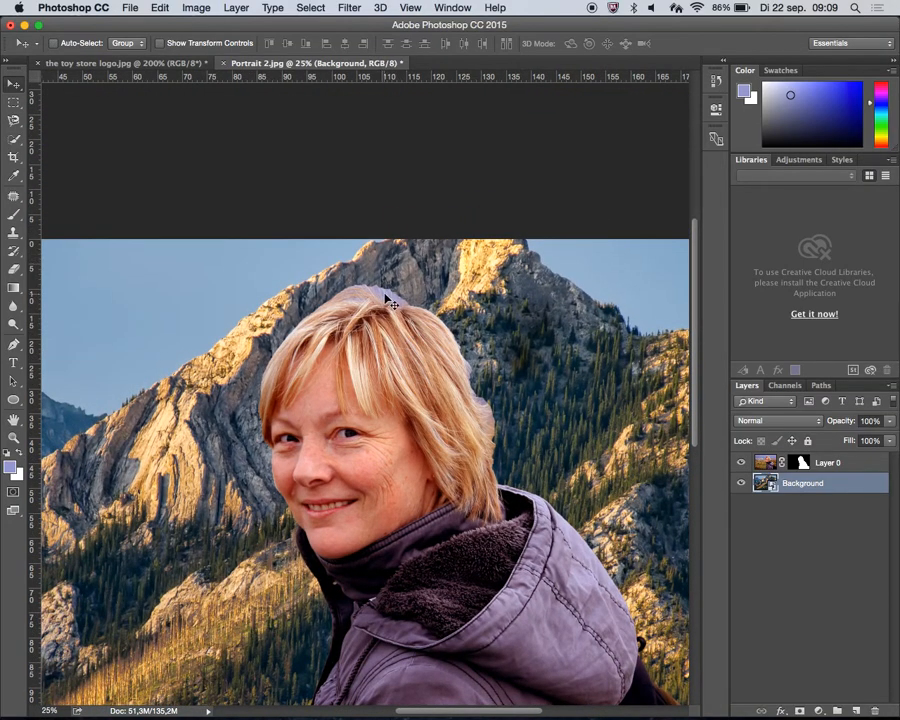
- Start Color Range on Layer 0's mask and sample the purple fringe above the hair
{"action": "scroll", "coordinate": [452, 474], "scroll_direction": "down", "scroll_amount": 3}
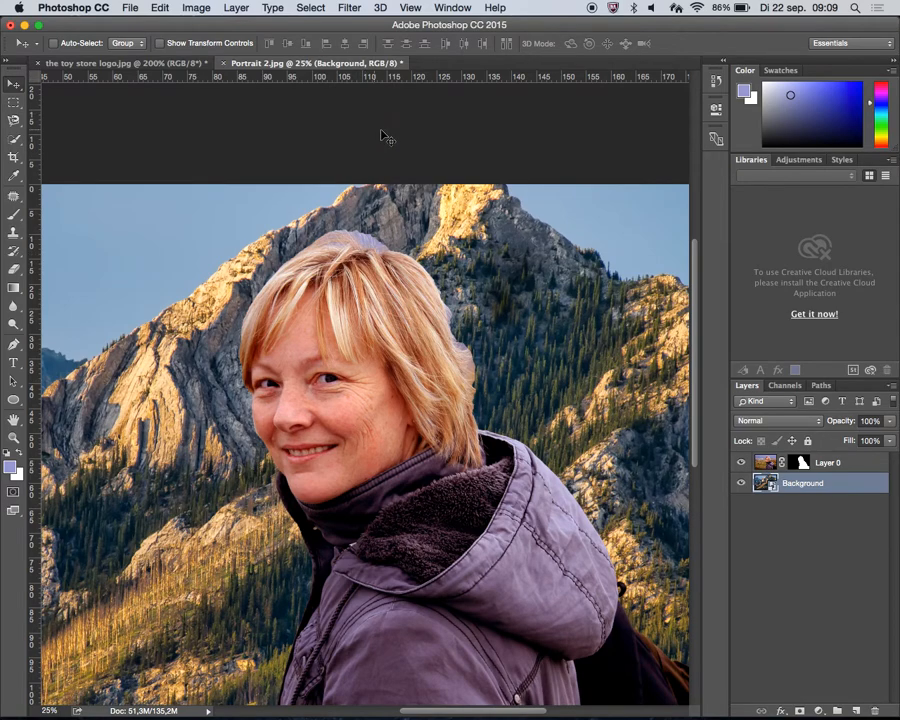
{"action": "left_click", "coordinate": [802, 464]}
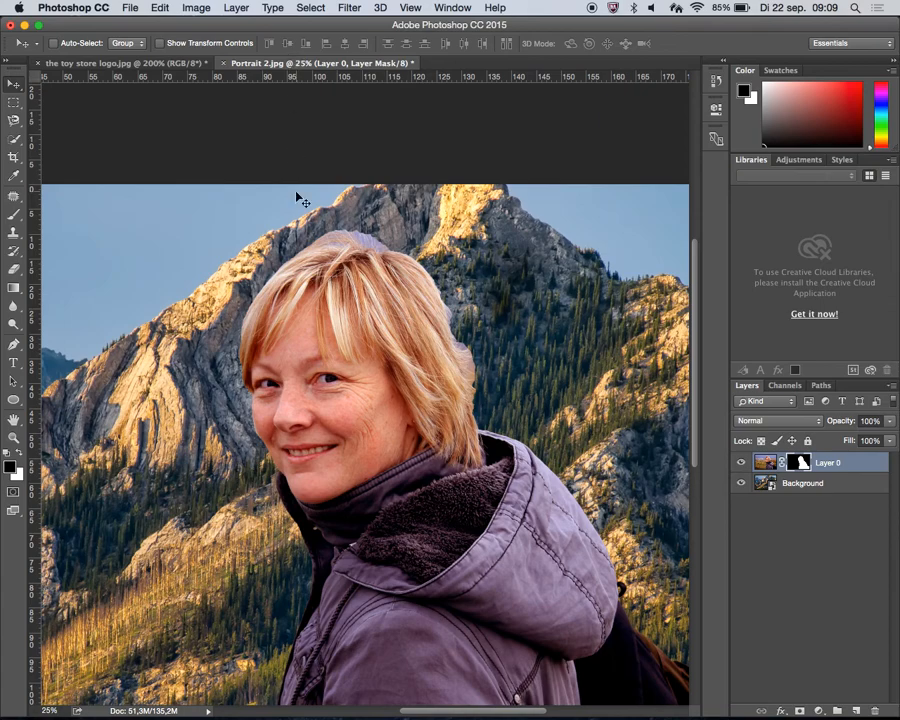
{"action": "left_click", "coordinate": [312, 8]}
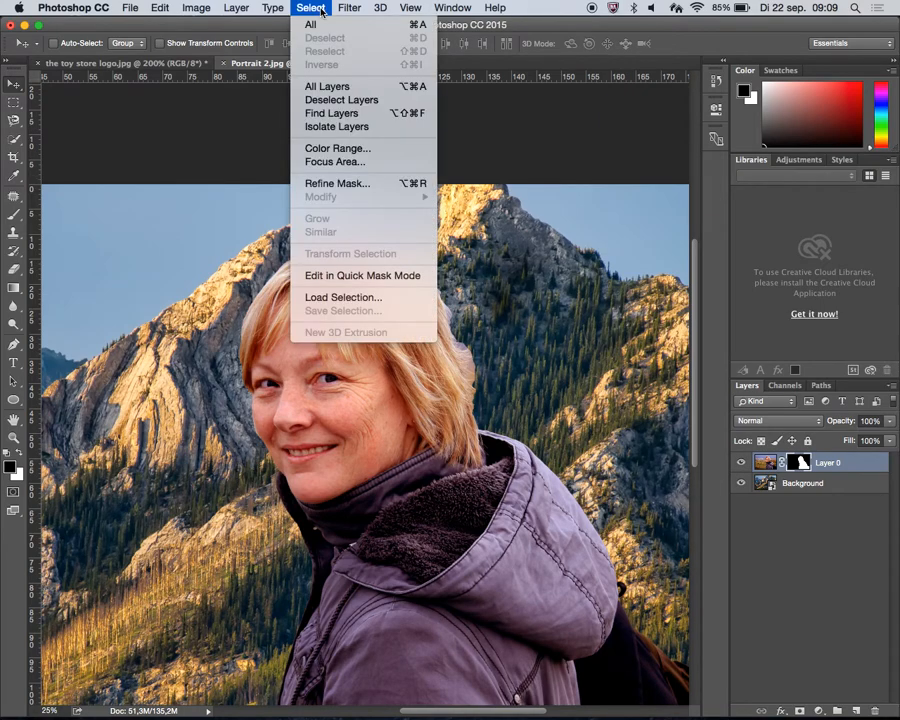
{"action": "left_click", "coordinate": [358, 150]}
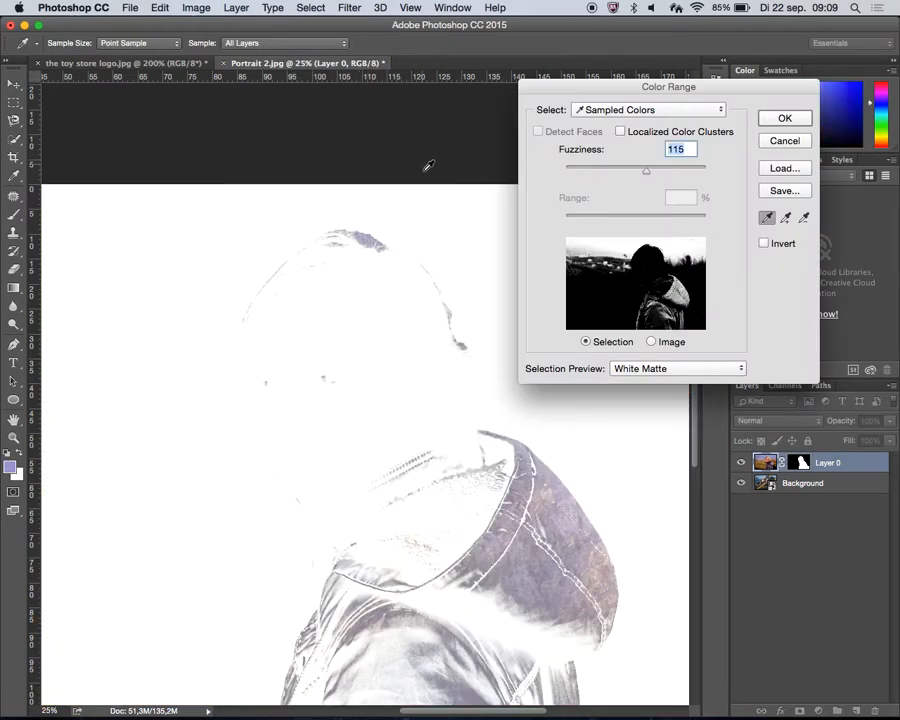
{"action": "left_click", "coordinate": [370, 233]}
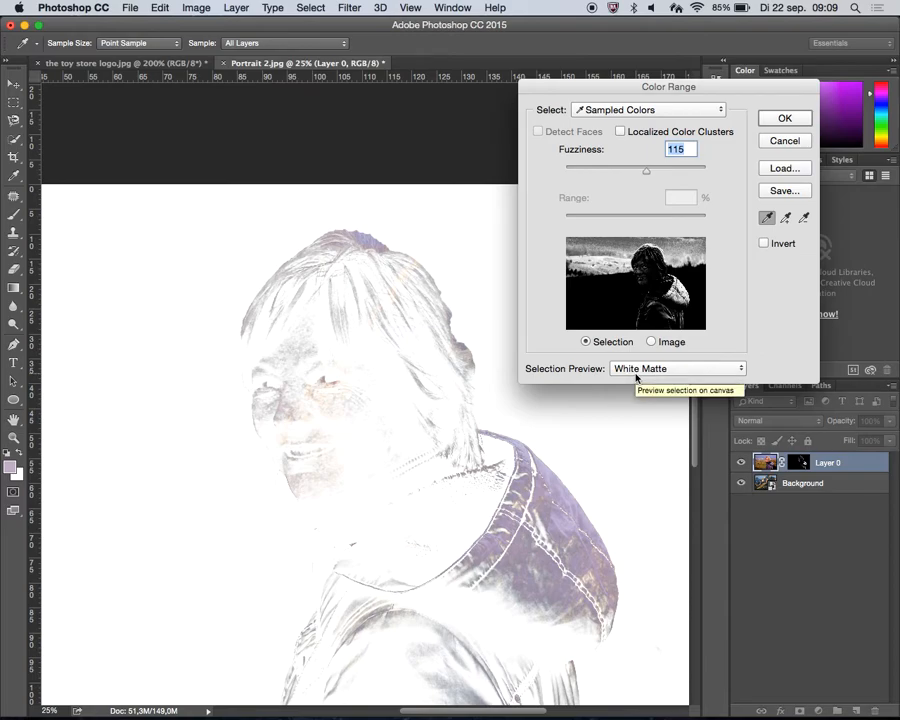
{"action": "left_click", "coordinate": [368, 237], "text": "alt"}
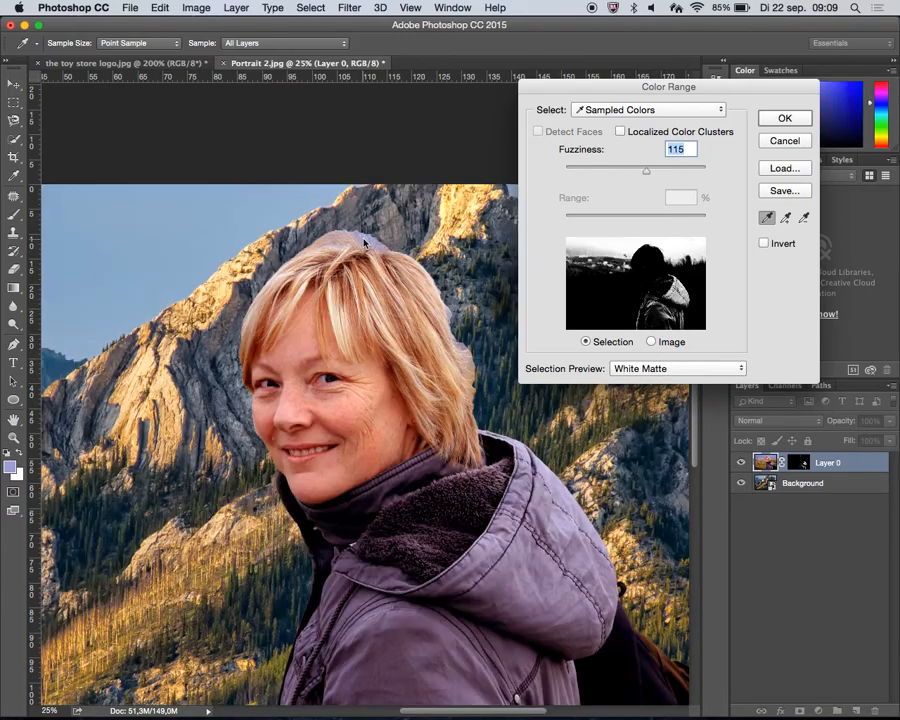
{"action": "left_click", "coordinate": [361, 239]}
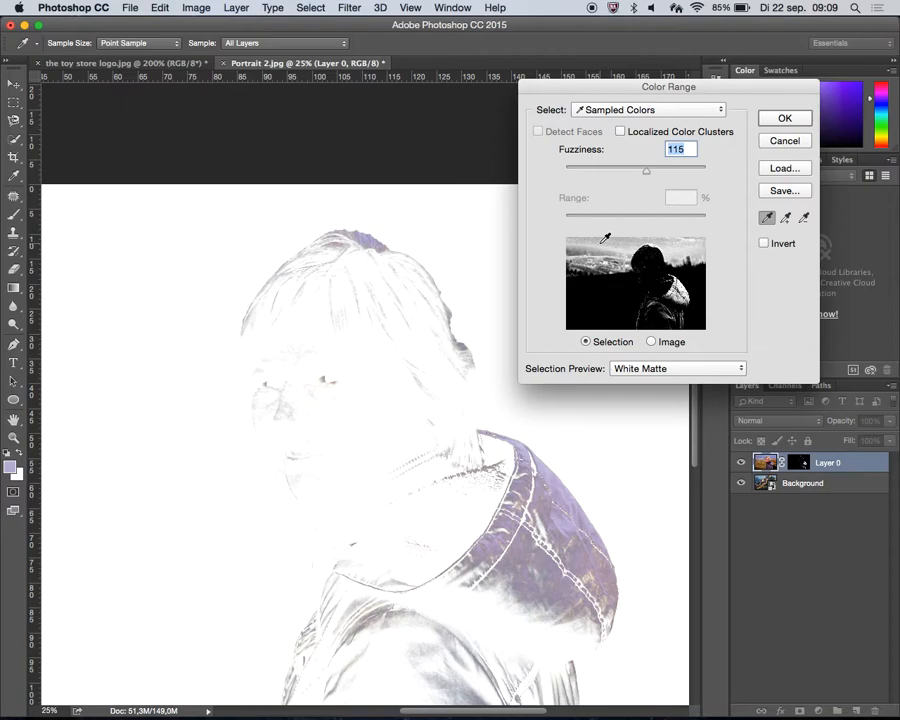
- Preview the inverted colour range, restore the non-inverted one, and resample the purple fringe above the hair at 50% zoom
{"action": "left_click", "coordinate": [765, 243]}
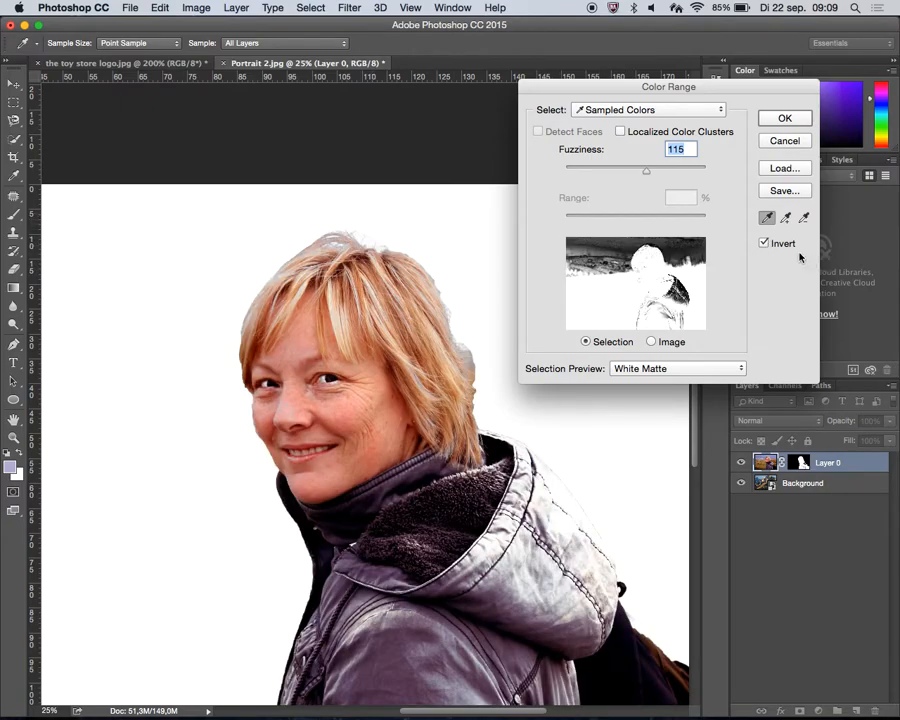
{"action": "left_click", "coordinate": [765, 243]}
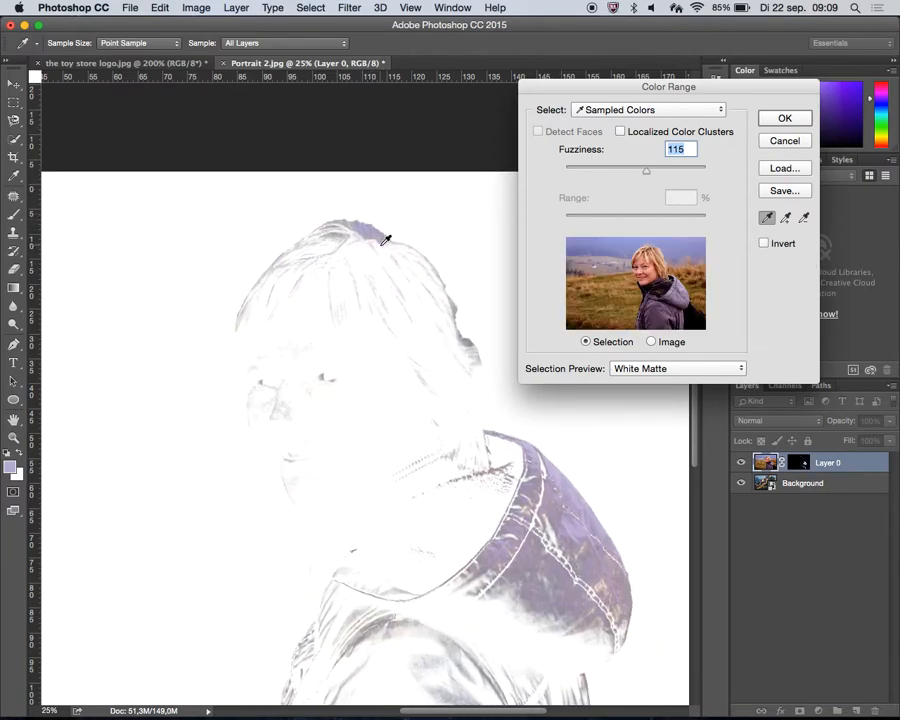
{"action": "key", "text": "super+plus"}
{"action": "key", "text": "super+plus"}
{"action": "left_click_drag", "start_coordinate": [374, 139], "coordinate": [355, 320]}
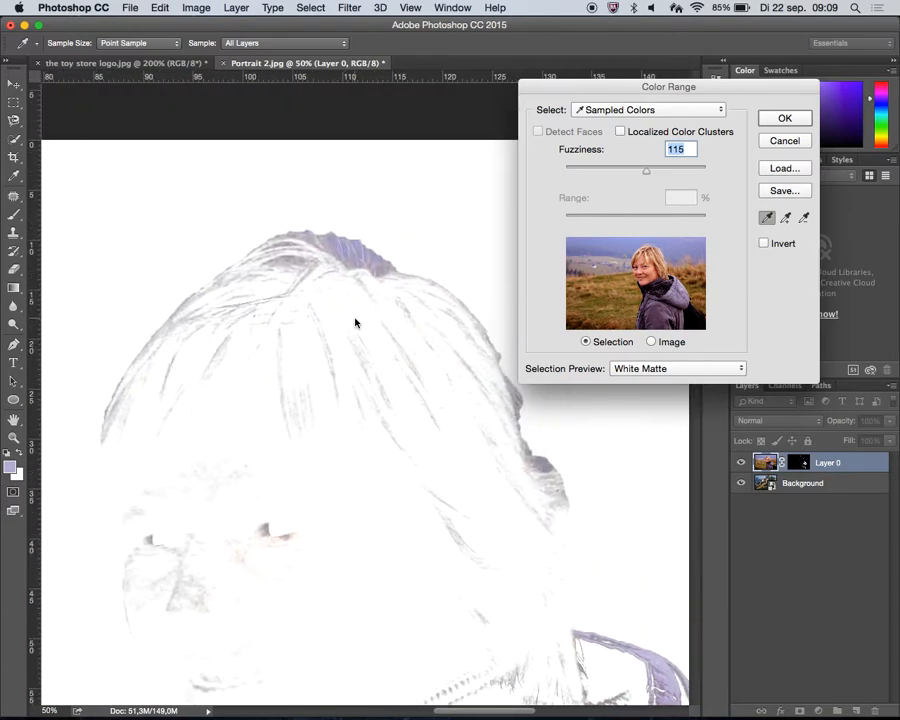
{"action": "left_click", "coordinate": [347, 248]}
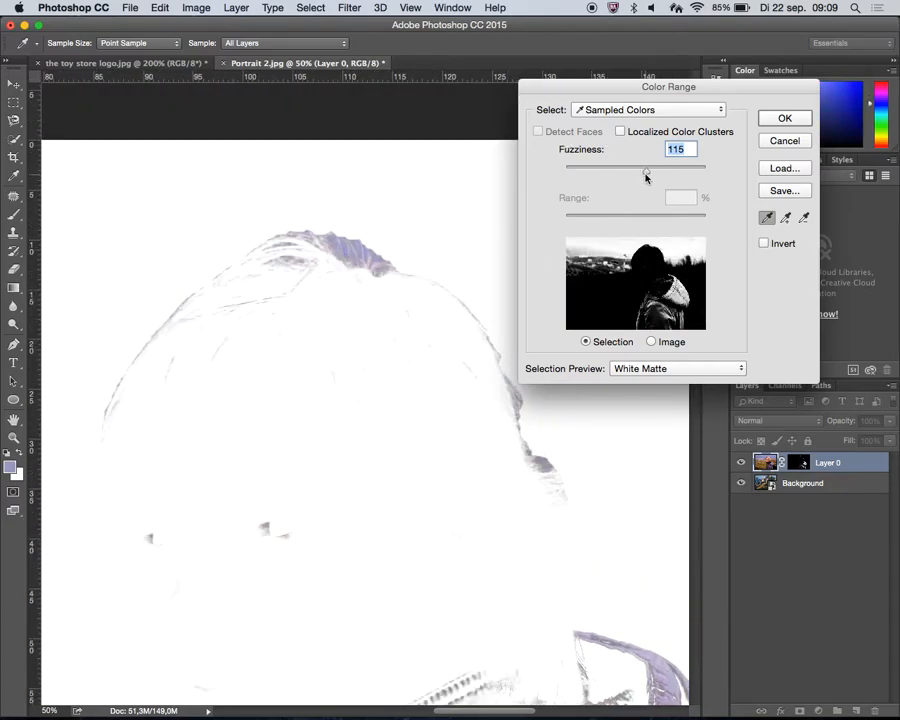
- Switch the Color Range selection preview to Black Matte and set the fuzziness to 97
{"action": "left_click_drag", "start_coordinate": [645, 176], "coordinate": [616, 176]}
{"action": "left_click_drag", "start_coordinate": [597, 176], "coordinate": [577, 175]}
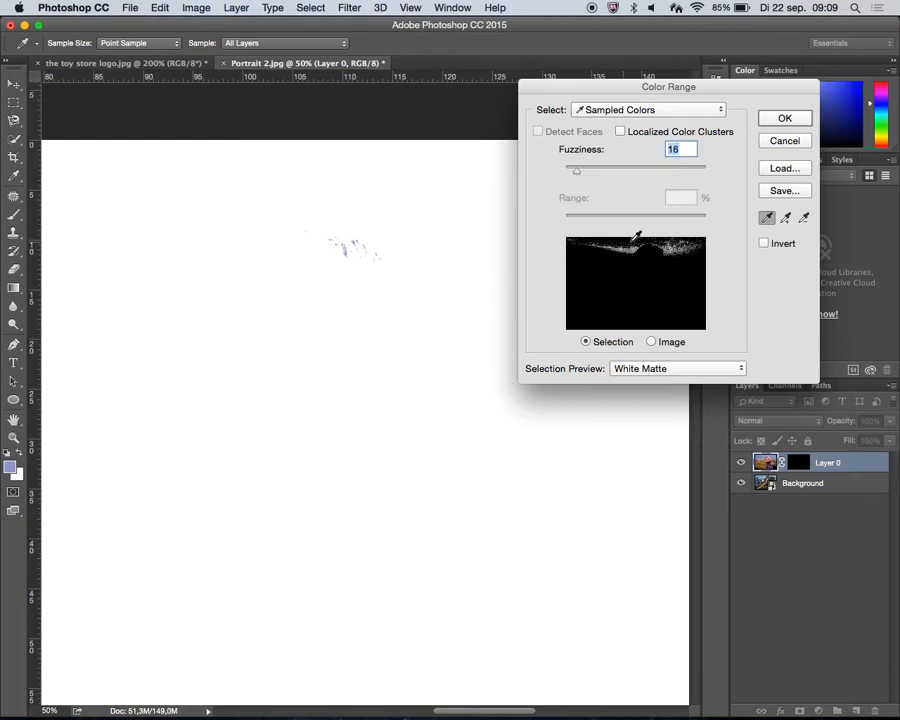
{"action": "left_click_drag", "start_coordinate": [579, 174], "coordinate": [630, 174]}
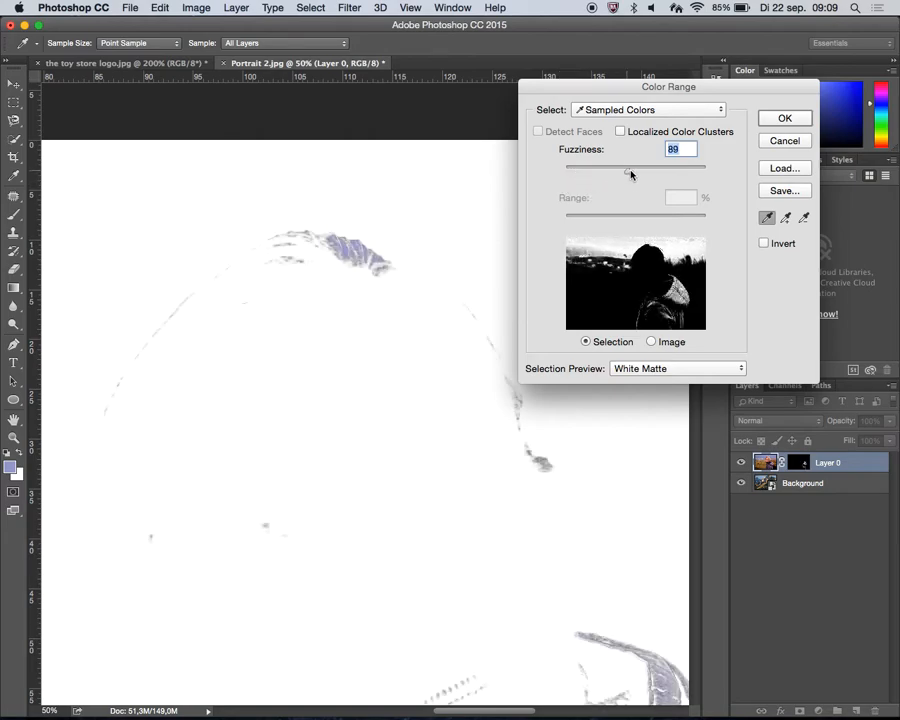
{"action": "left_click", "coordinate": [701, 369]}
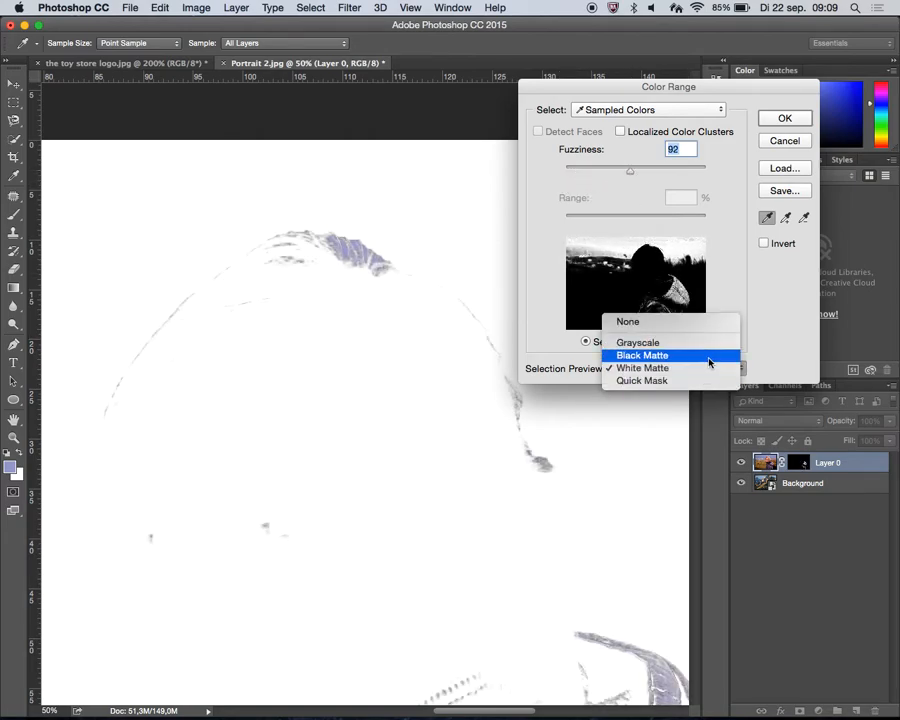
{"action": "left_click", "coordinate": [707, 354]}
{"action": "left_click_drag", "start_coordinate": [631, 173], "coordinate": [633, 174]}
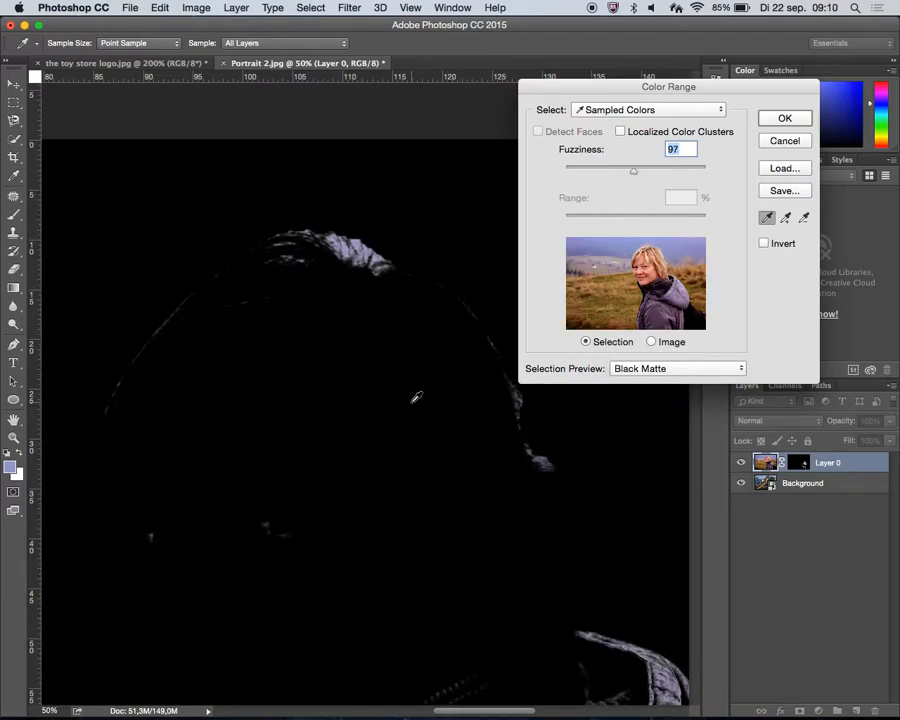
- Check the colour range preview over the whole figure, try applying it to Layer 0's mask, and undo it
{"action": "key", "text": "super+minus"}
{"action": "key", "text": "super+minus"}
{"action": "key", "text": "super+minus"}
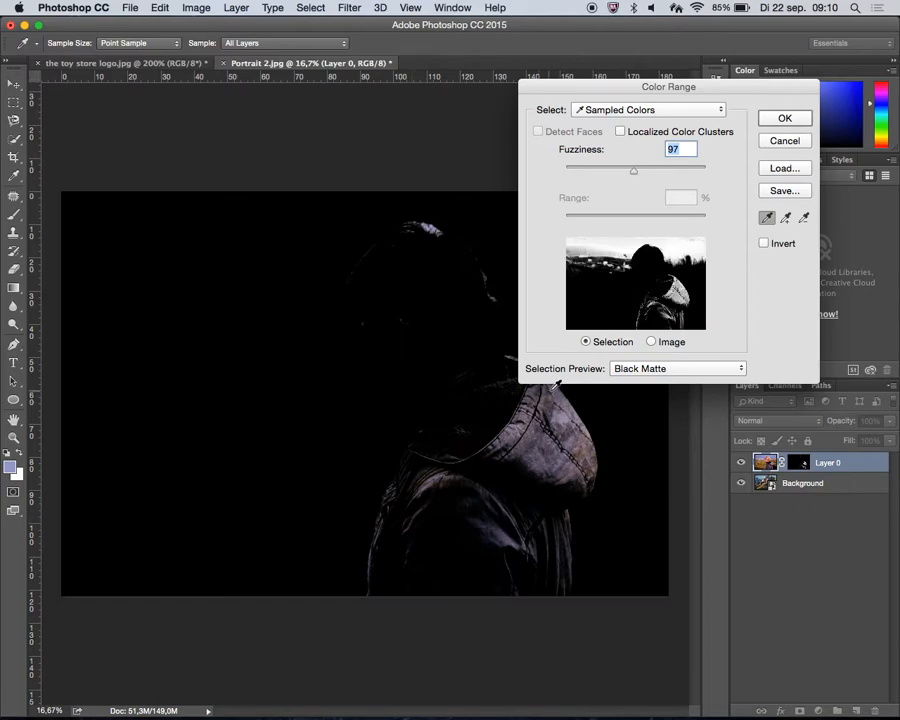
{"action": "left_click_drag", "start_coordinate": [610, 87], "coordinate": [690, 45]}
{"action": "key", "text": "super+plus"}
{"action": "left_click_drag", "start_coordinate": [462, 225], "coordinate": [398, 272]}
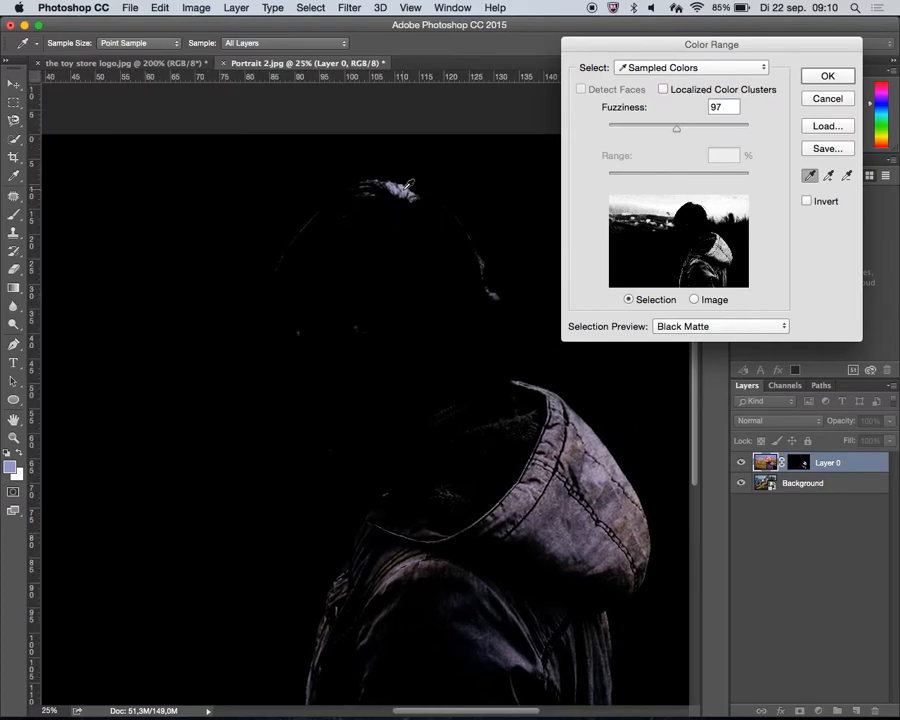
{"action": "left_click", "coordinate": [826, 77]}
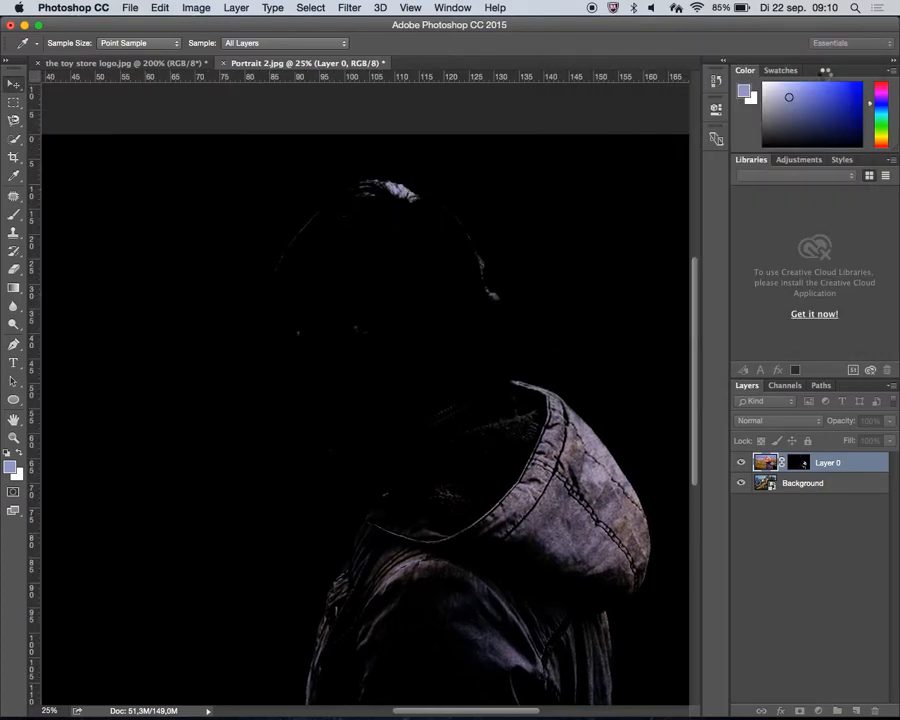
{"action": "key", "text": "super+z"}
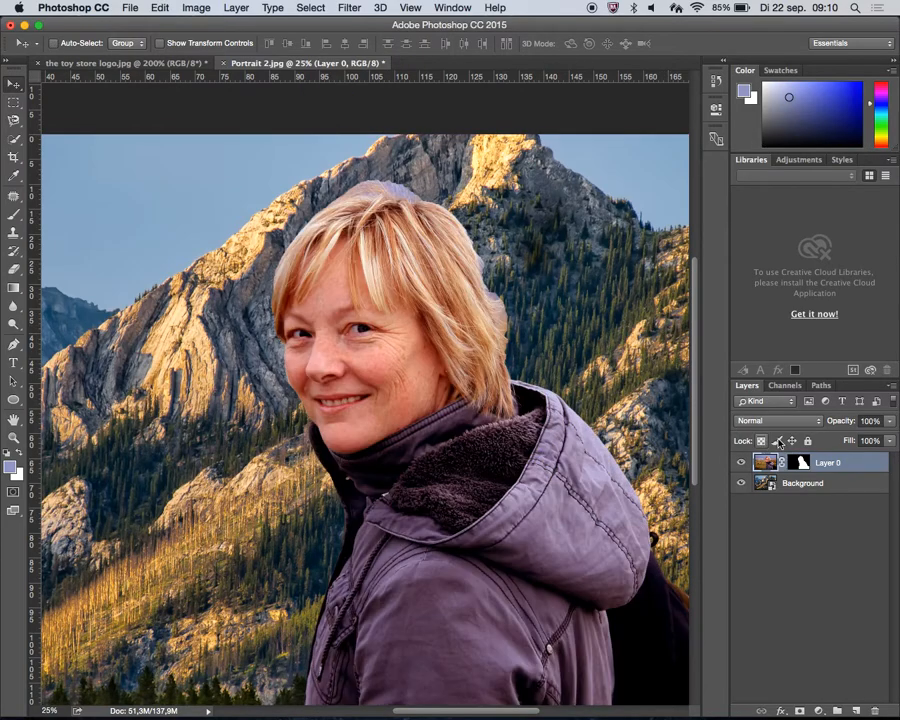
- Try Color Range once more on Layer 0's mask with fuzziness 97, and undo the change
{"action": "left_click", "coordinate": [812, 462]}
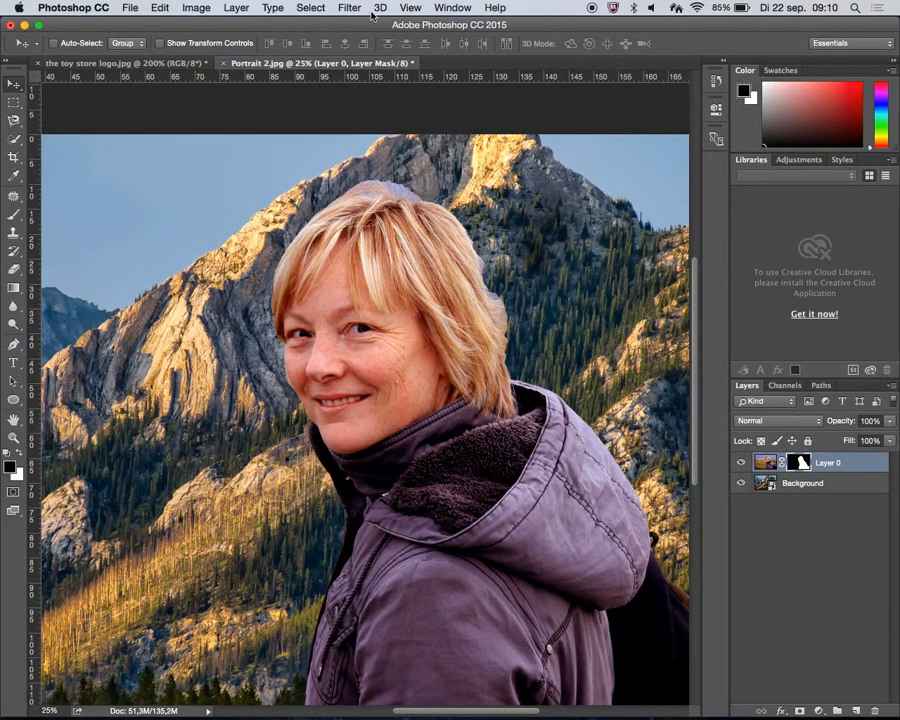
{"action": "left_click", "coordinate": [310, 7]}
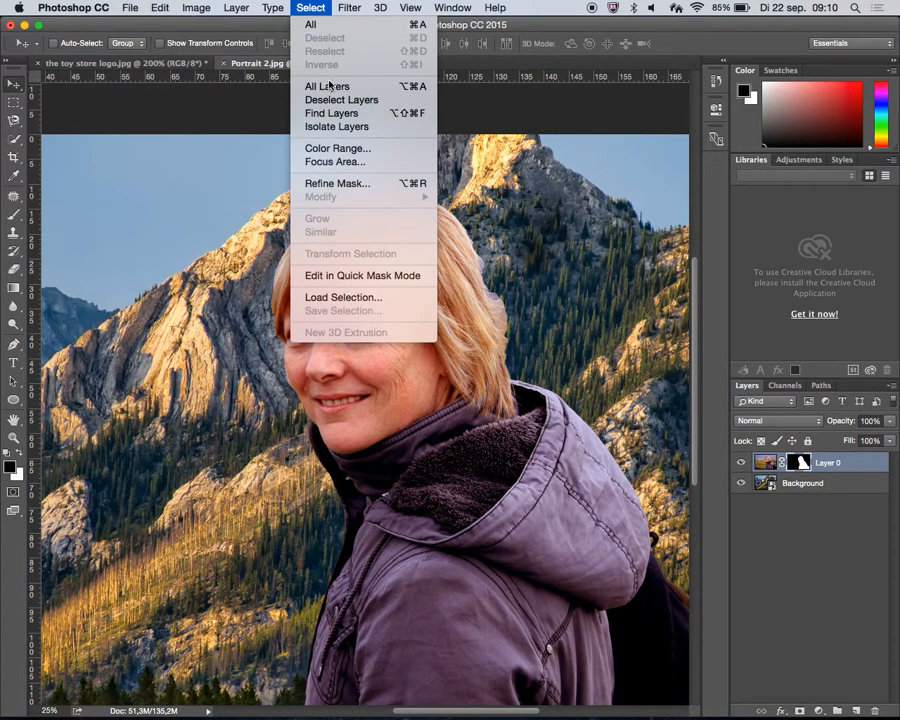
{"action": "left_click", "coordinate": [340, 148]}
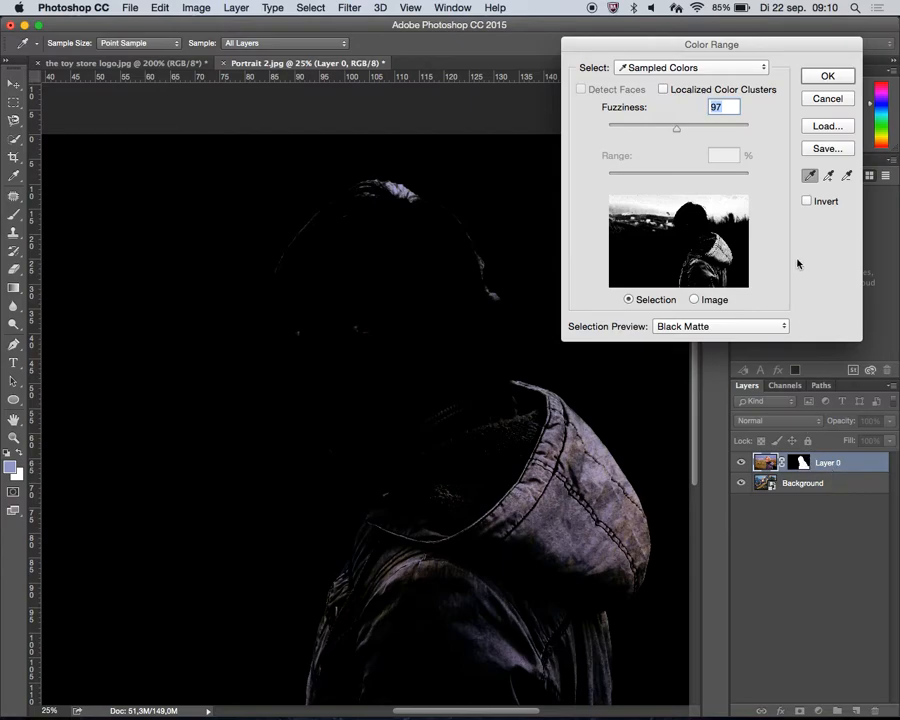
{"action": "left_click", "coordinate": [828, 77]}
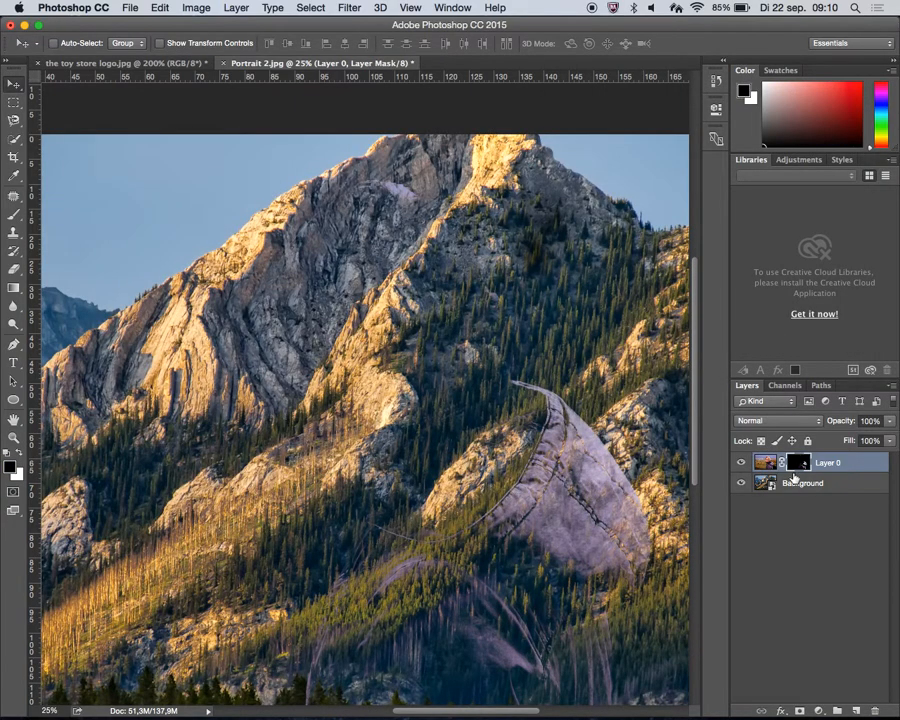
{"action": "key", "text": "super+z"}
- Start Color Range on Layer 0's image instead of its mask and set the eyedropper sampling to Current Layer
{"action": "left_click", "coordinate": [767, 464]}
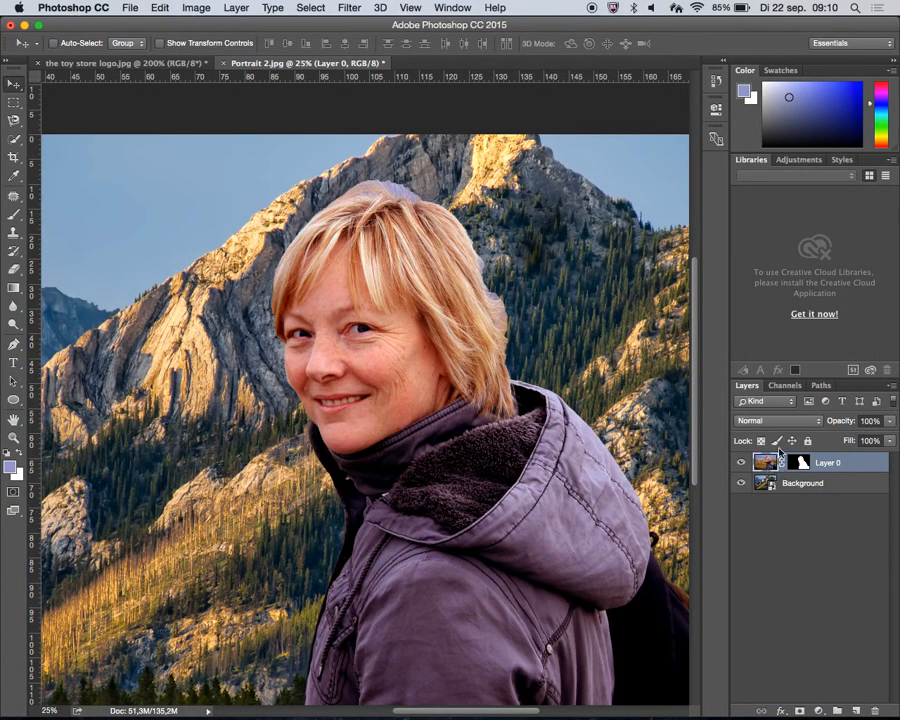
{"action": "left_click", "coordinate": [316, 9]}
{"action": "left_click", "coordinate": [316, 9]}
{"action": "left_click", "coordinate": [310, 7]}
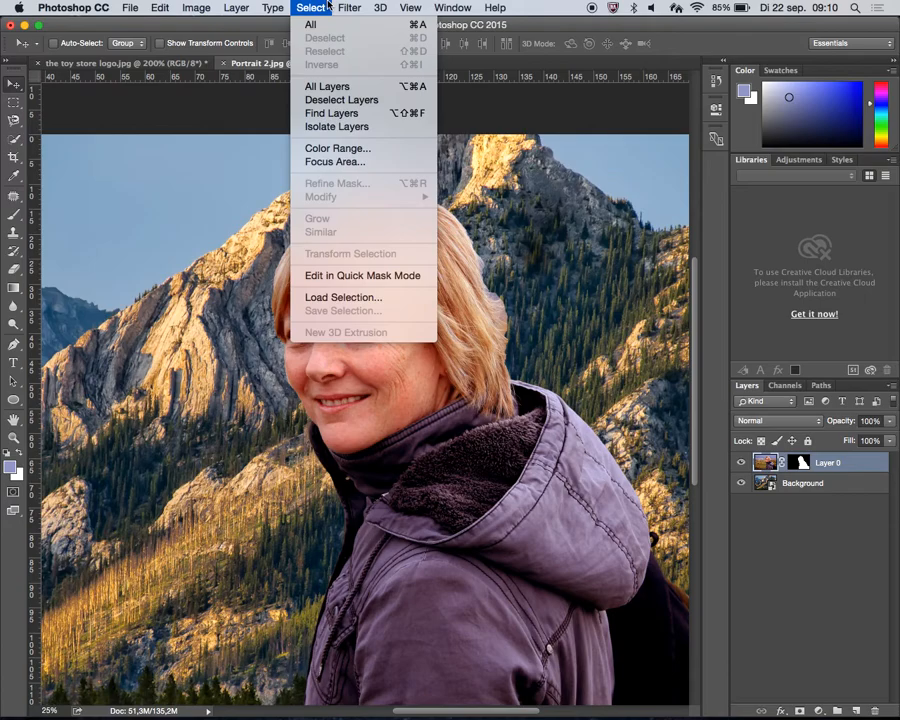
{"action": "left_click", "coordinate": [360, 148]}
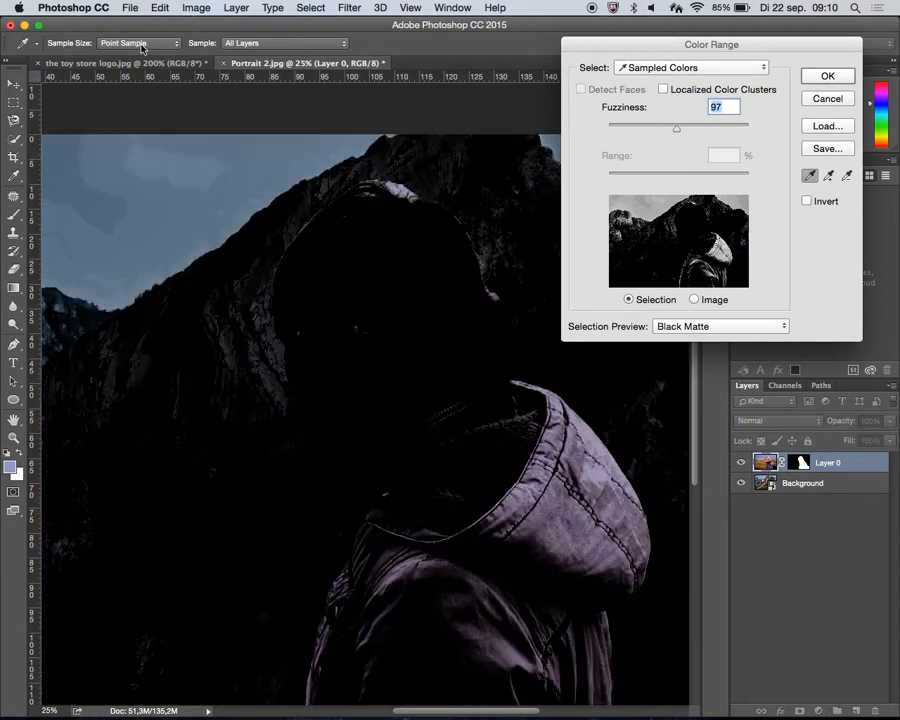
{"action": "left_click", "coordinate": [302, 43]}
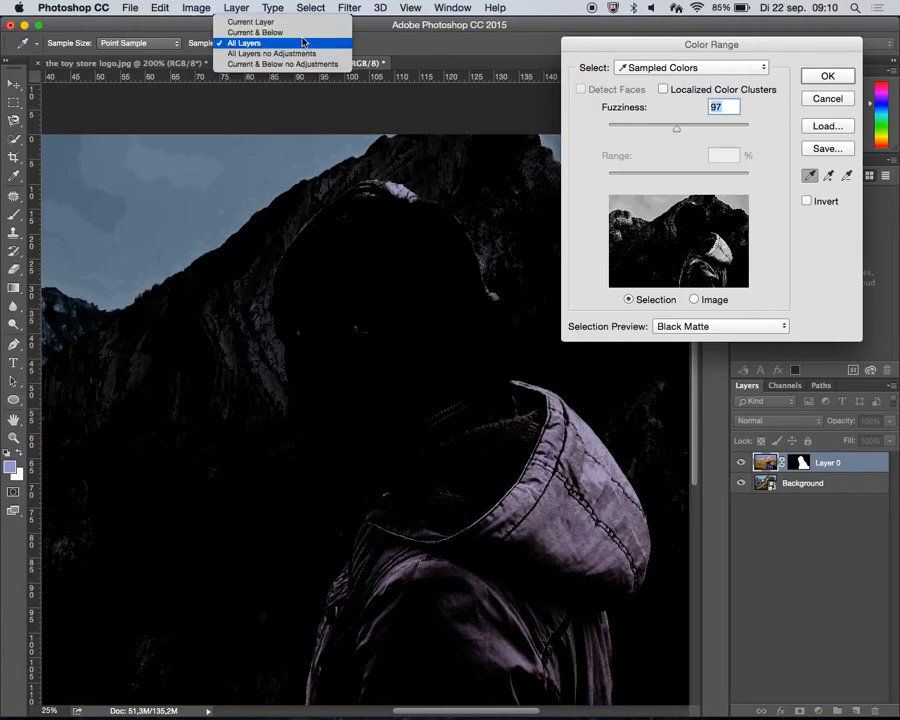
{"action": "left_click", "coordinate": [300, 26]}
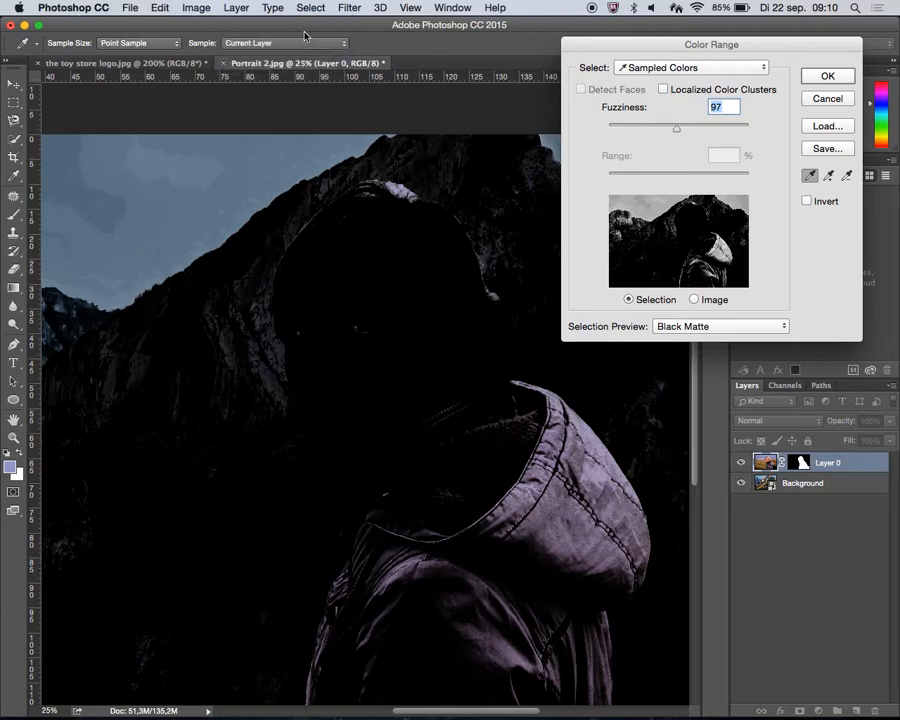
- Keep Sampled Colors and the Black Matte preview, and create the colour range selection with fuzziness 97
{"action": "left_click", "coordinate": [736, 68]}
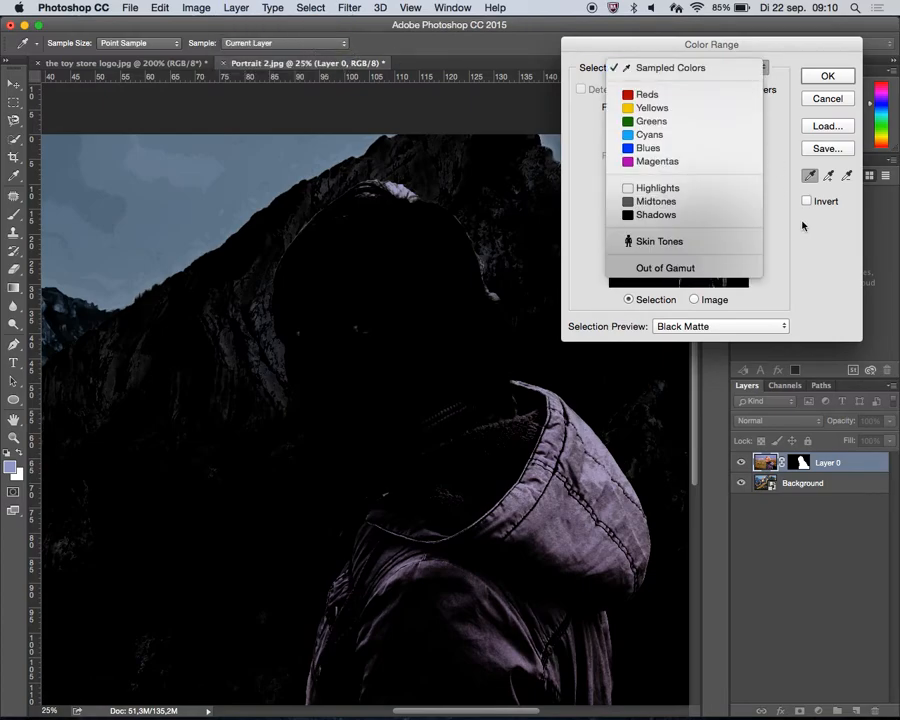
{"action": "left_click", "coordinate": [736, 68]}
{"action": "left_click", "coordinate": [735, 328]}
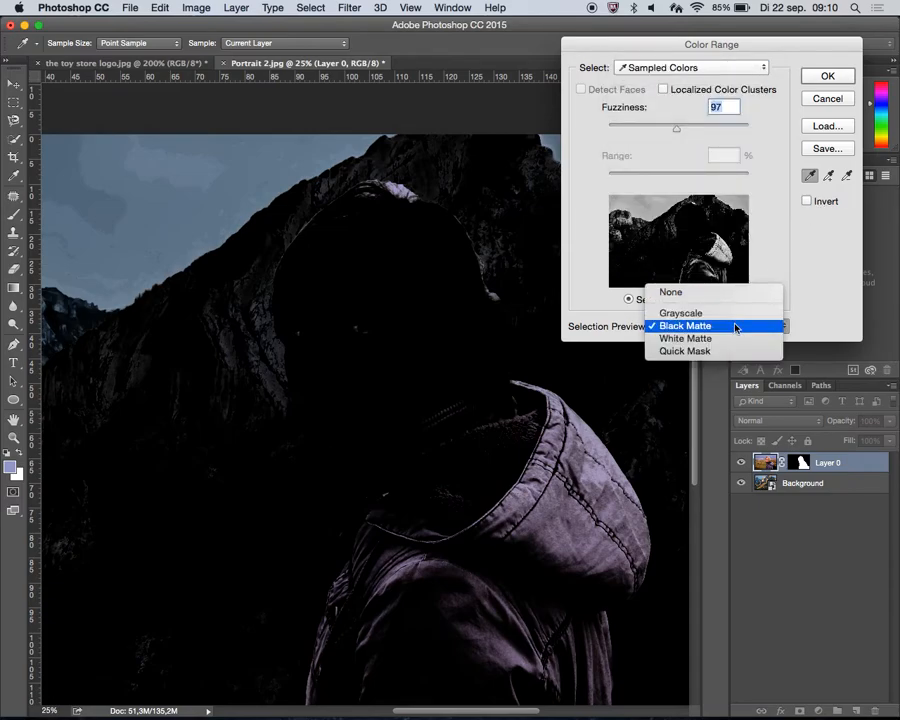
{"action": "left_click", "coordinate": [735, 327]}
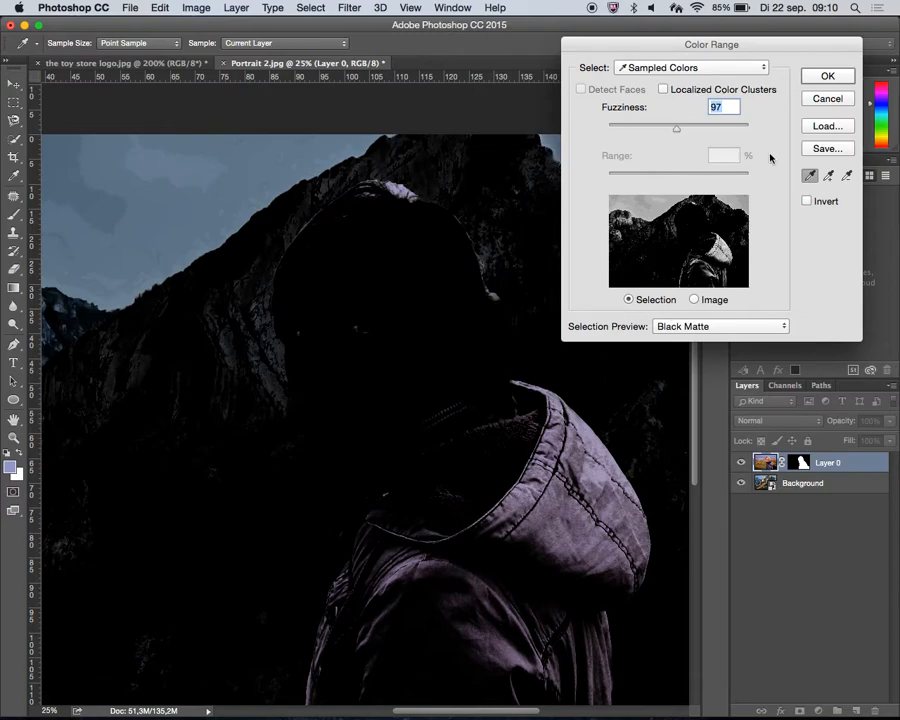
{"action": "key", "text": "super"}
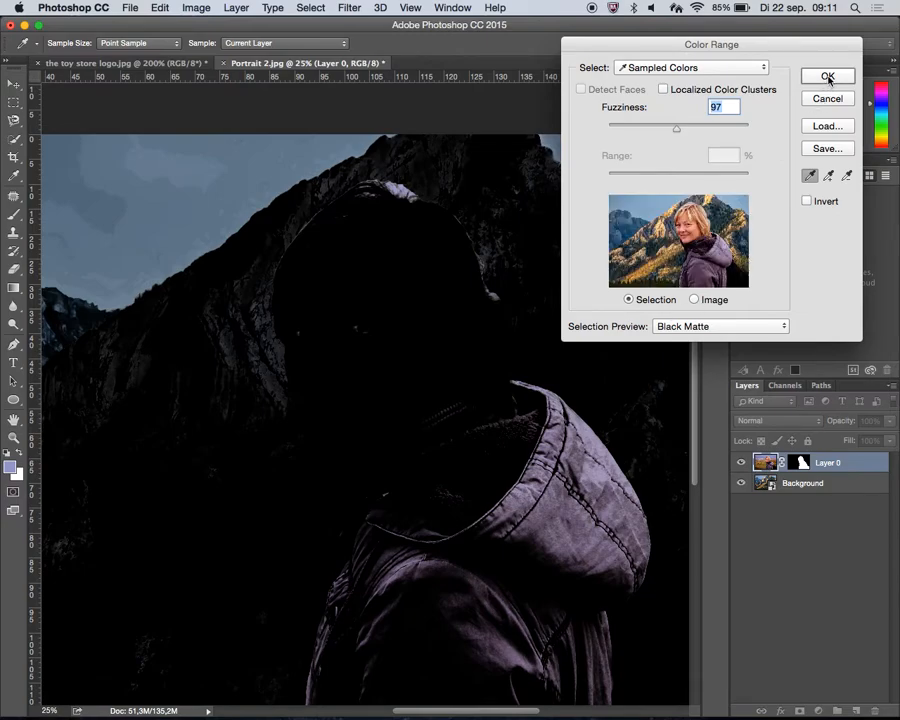
{"action": "left_click", "coordinate": [827, 77]}
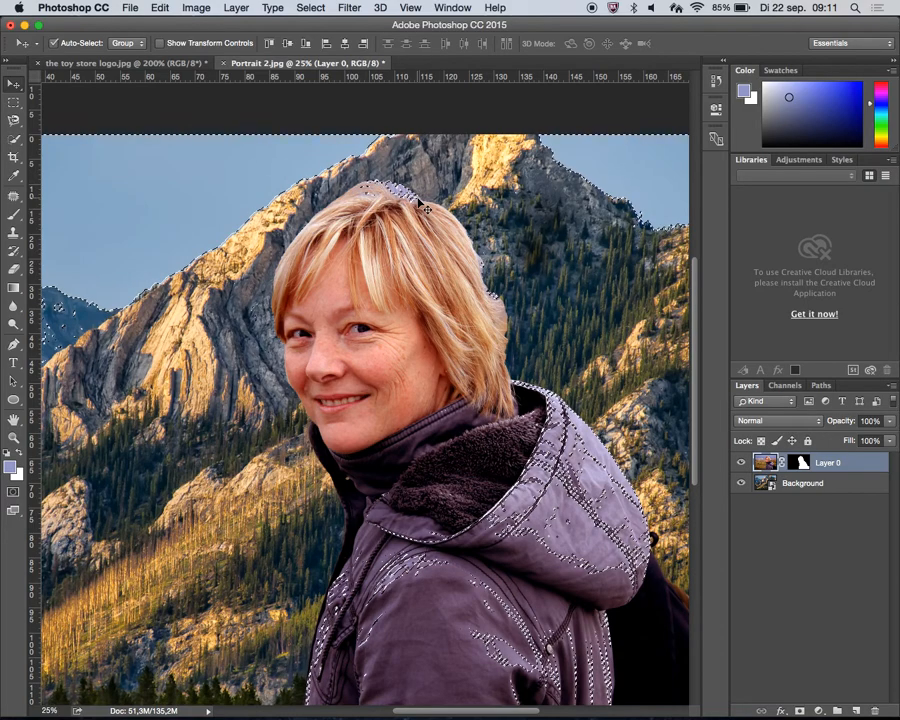
- Subtract the sky, mountain and jacket areas from the selection with the Lasso tool, keeping only the purple fringe above the hair
{"action": "key", "text": "super+0"}
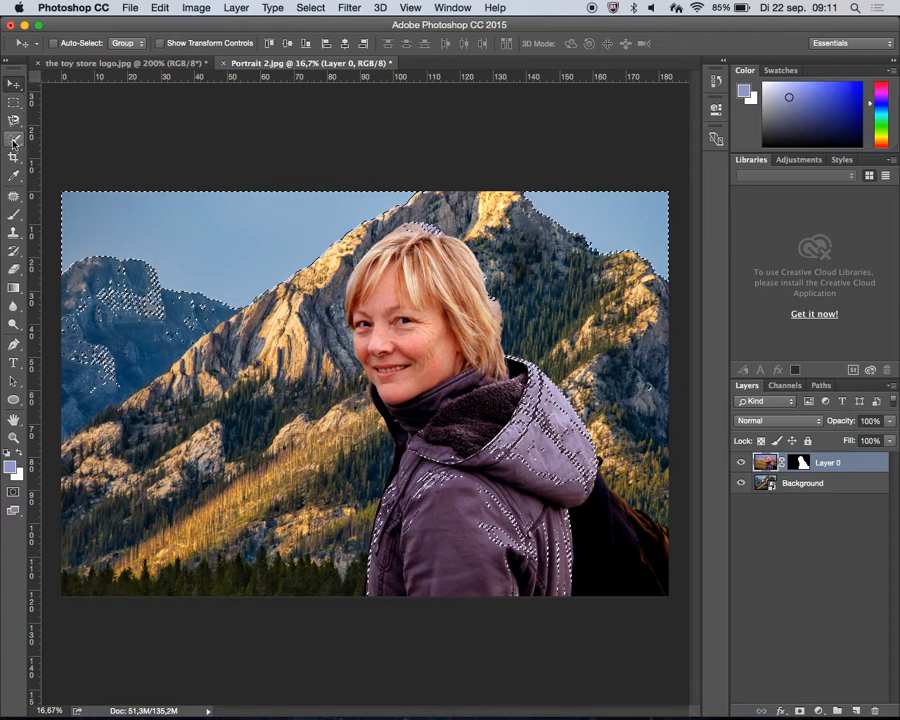
{"action": "left_click", "coordinate": [13, 102]}
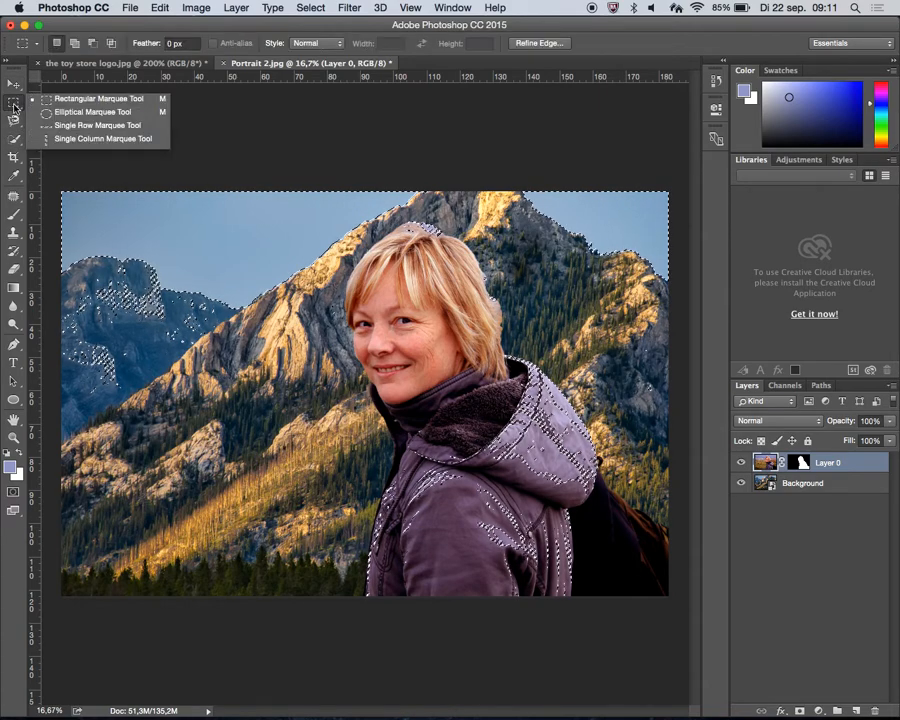
{"action": "left_click_drag", "start_coordinate": [13, 120], "coordinate": [62, 118]}
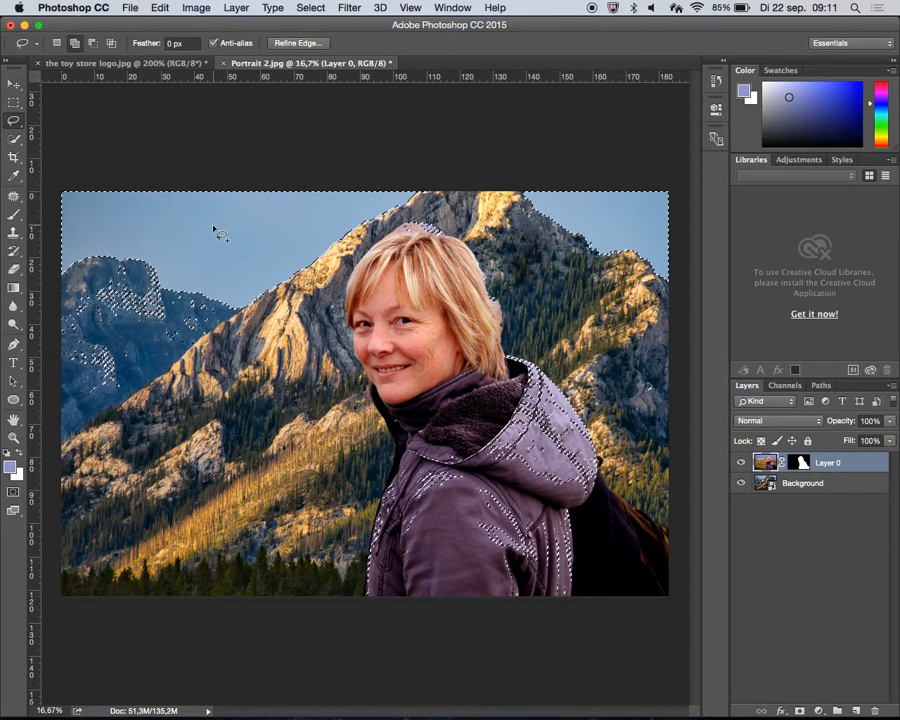
{"action": "key", "text": "shift"}
{"action": "key", "text": "alt"}
{"action": "key", "text": "alt"}
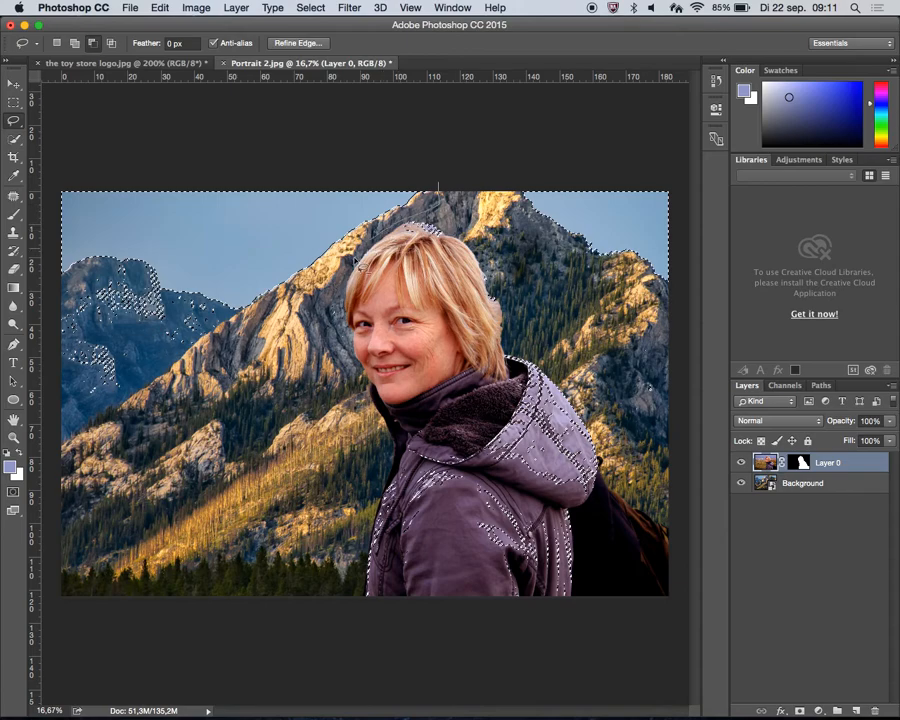
{"action": "mouse_move", "coordinate": [324, 318]}
{"action": "left_mouse_down"}
{"action": "mouse_move", "coordinate": [347, 292]}
{"action": "mouse_move", "coordinate": [465, 263]}
{"action": "mouse_move", "coordinate": [465, 228]}
{"action": "left_mouse_up"}
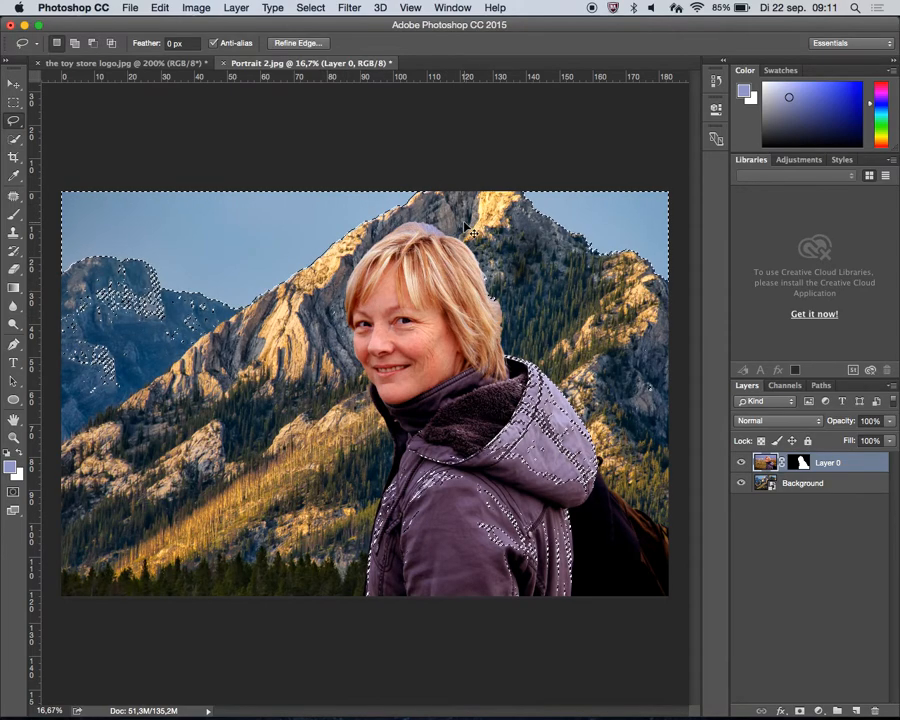
{"action": "right_click", "coordinate": [436, 202]}
{"action": "left_click", "coordinate": [417, 210]}
{"action": "mouse_move", "coordinate": [422, 265]}
{"action": "left_mouse_down"}
{"action": "mouse_move", "coordinate": [518, 613]}
{"action": "mouse_move", "coordinate": [70, 612]}
{"action": "mouse_move", "coordinate": [35, 125]}
{"action": "mouse_move", "coordinate": [68, 145]}
{"action": "mouse_move", "coordinate": [289, 135]}
{"action": "mouse_move", "coordinate": [424, 143]}
{"action": "mouse_move", "coordinate": [290, 154]}
{"action": "left_mouse_up"}
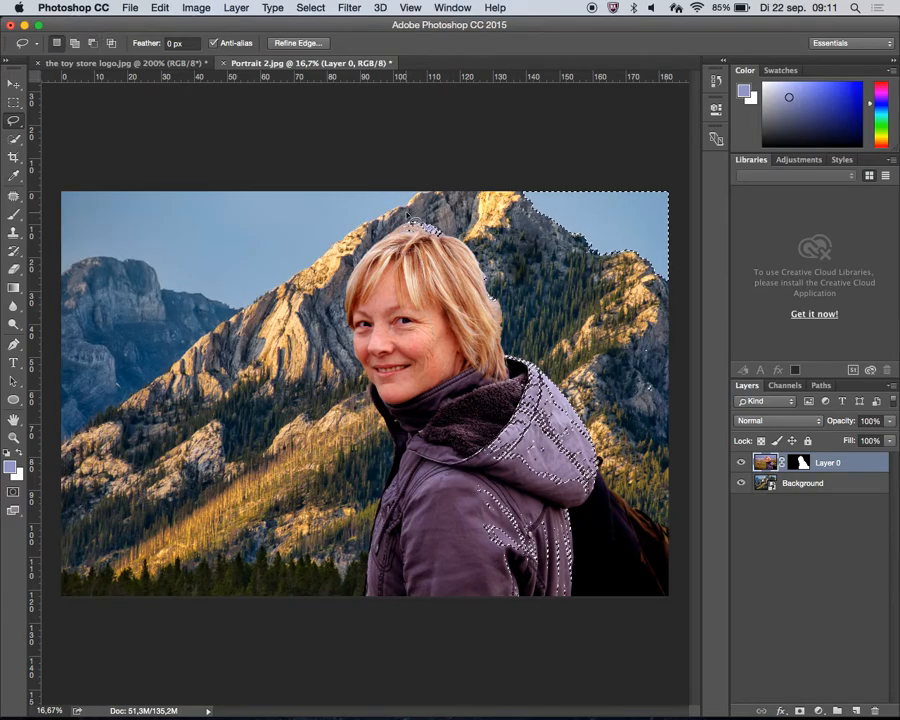
{"action": "mouse_move", "coordinate": [362, 372]}
{"action": "left_mouse_down"}
{"action": "mouse_move", "coordinate": [356, 496]}
{"action": "mouse_move", "coordinate": [544, 634]}
{"action": "mouse_move", "coordinate": [733, 591]}
{"action": "mouse_move", "coordinate": [733, 351]}
{"action": "mouse_move", "coordinate": [703, 120]}
{"action": "mouse_move", "coordinate": [585, 114]}
{"action": "mouse_move", "coordinate": [465, 182]}
{"action": "mouse_move", "coordinate": [420, 238]}
{"action": "left_mouse_up"}
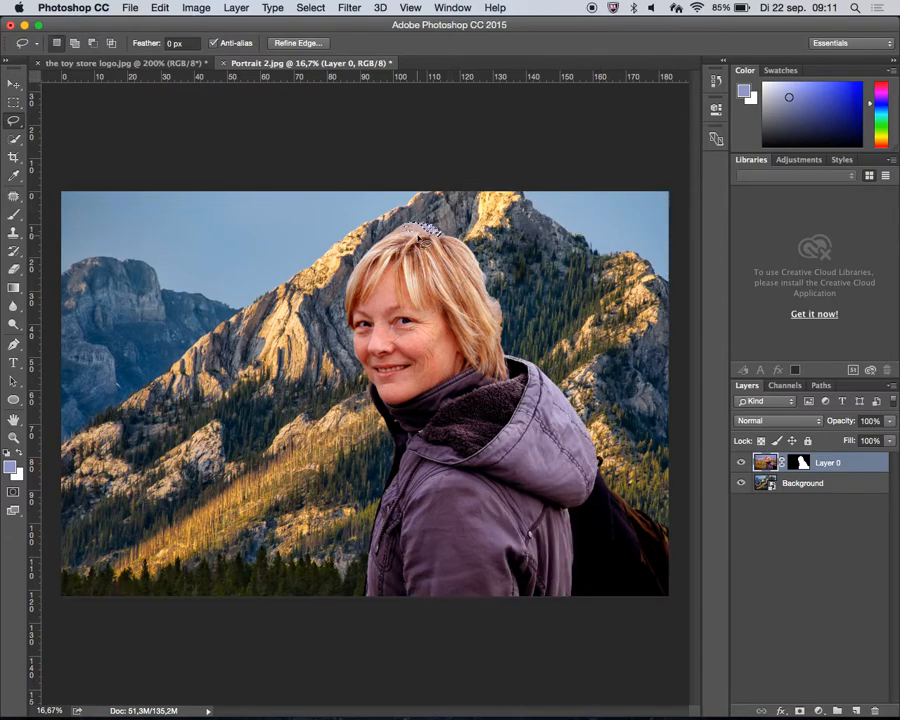
- Fill the selected fringe with black at 100% opacity on Layer 0's mask, and clear the selection
{"action": "scroll", "coordinate": [420, 238], "scroll_direction": "up", "scroll_amount": 5}
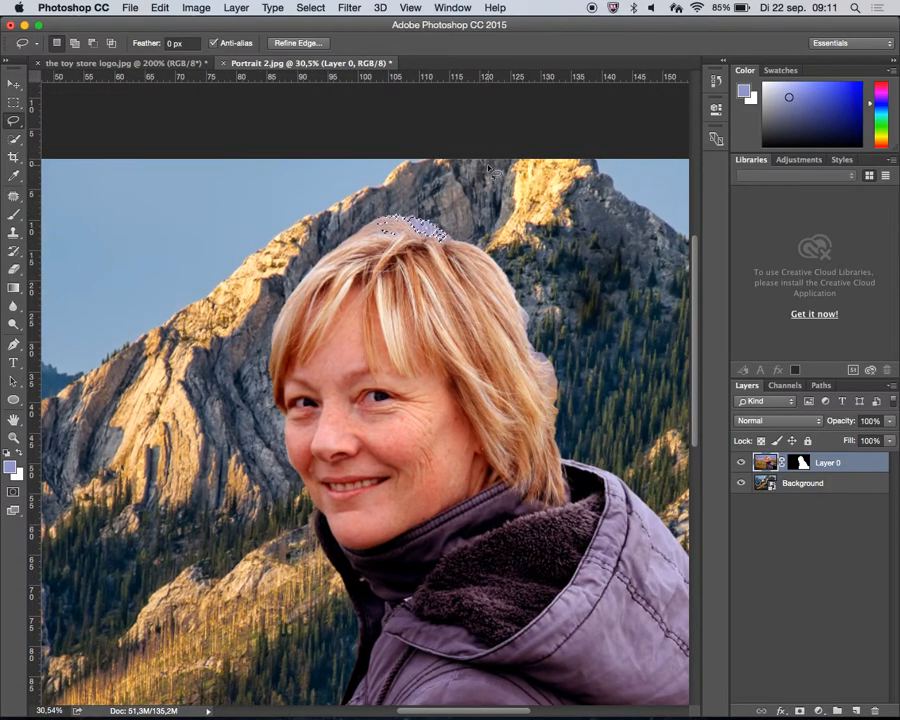
{"action": "scroll", "coordinate": [370, 345], "scroll_direction": "up", "scroll_amount": 4}
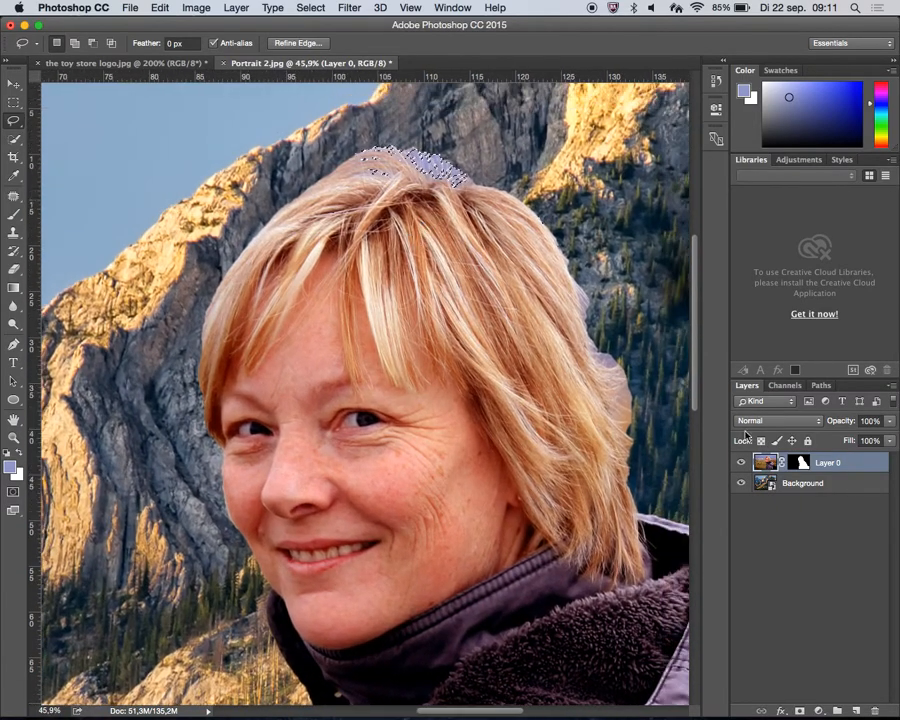
{"action": "left_click", "coordinate": [797, 463]}
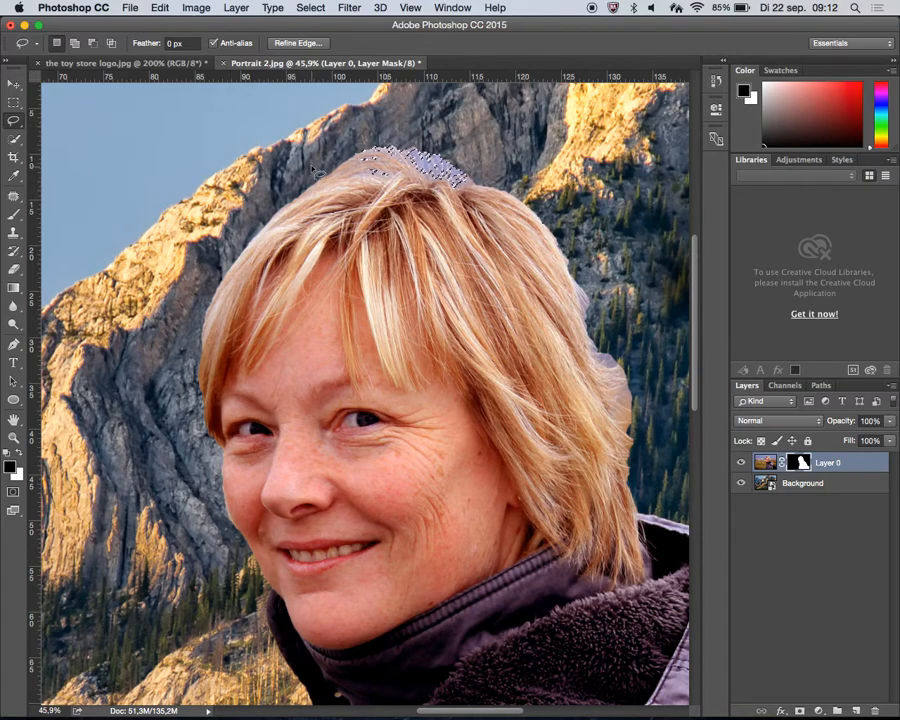
{"action": "left_click", "coordinate": [160, 7]}
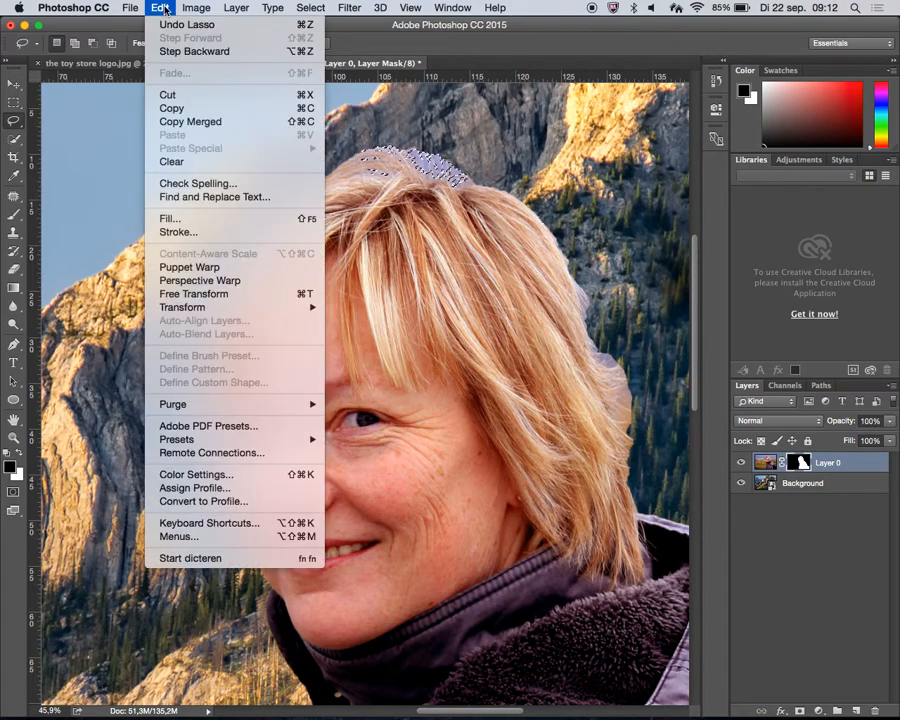
{"action": "left_click", "coordinate": [208, 222]}
{"action": "left_click", "coordinate": [451, 289]}
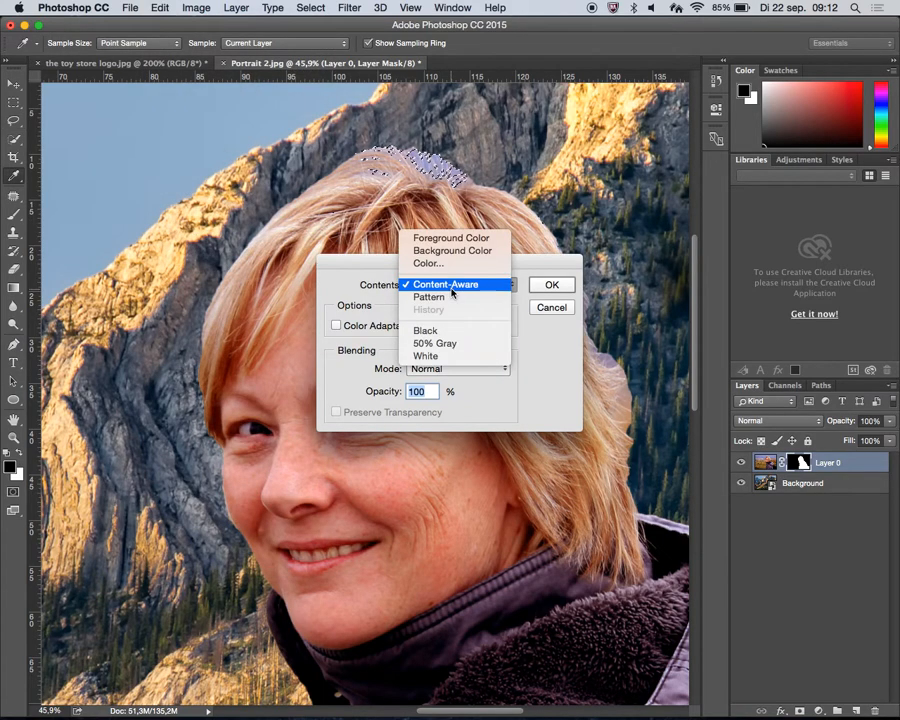
{"action": "left_click", "coordinate": [485, 339]}
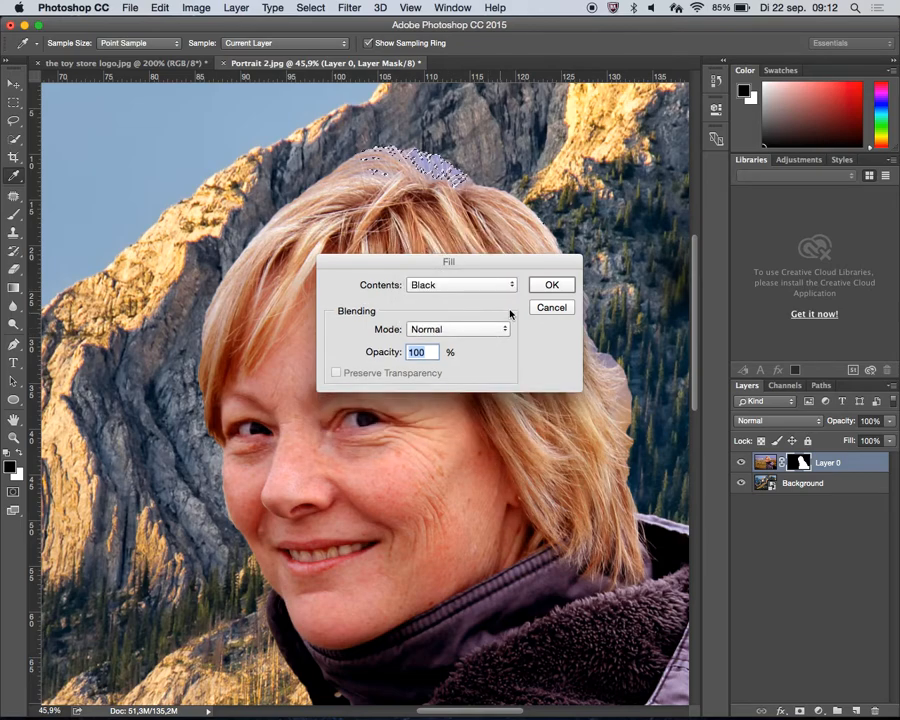
{"action": "left_click", "coordinate": [546, 286]}
{"action": "key", "text": "super+d"}
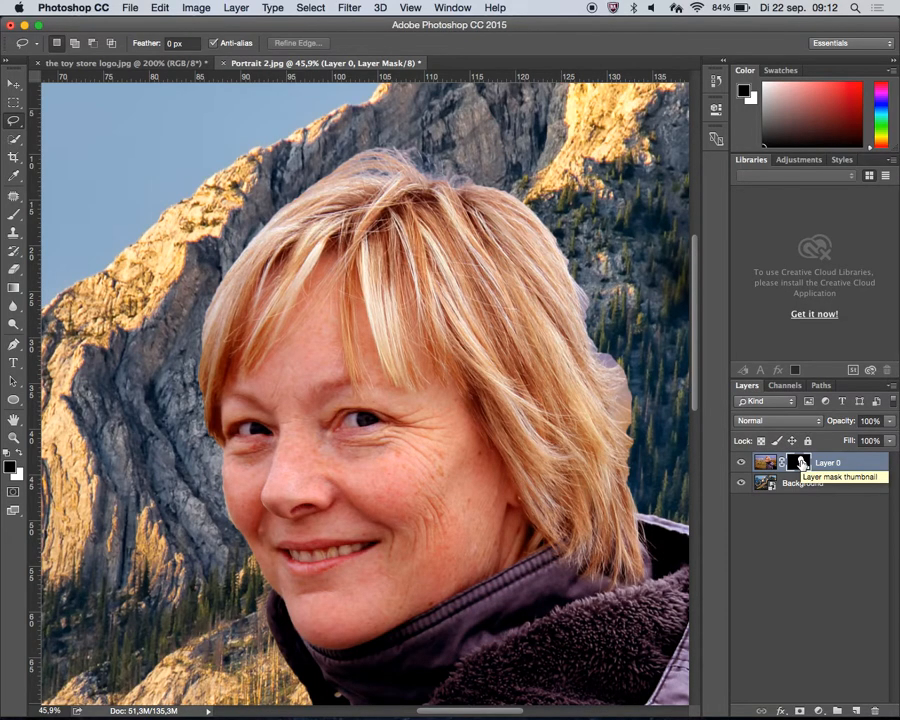
- Shift the Background mountain layer down and to the right behind the woman with the Move tool
{"action": "scroll", "coordinate": [556, 440], "scroll_direction": "right", "scroll_amount": 5}
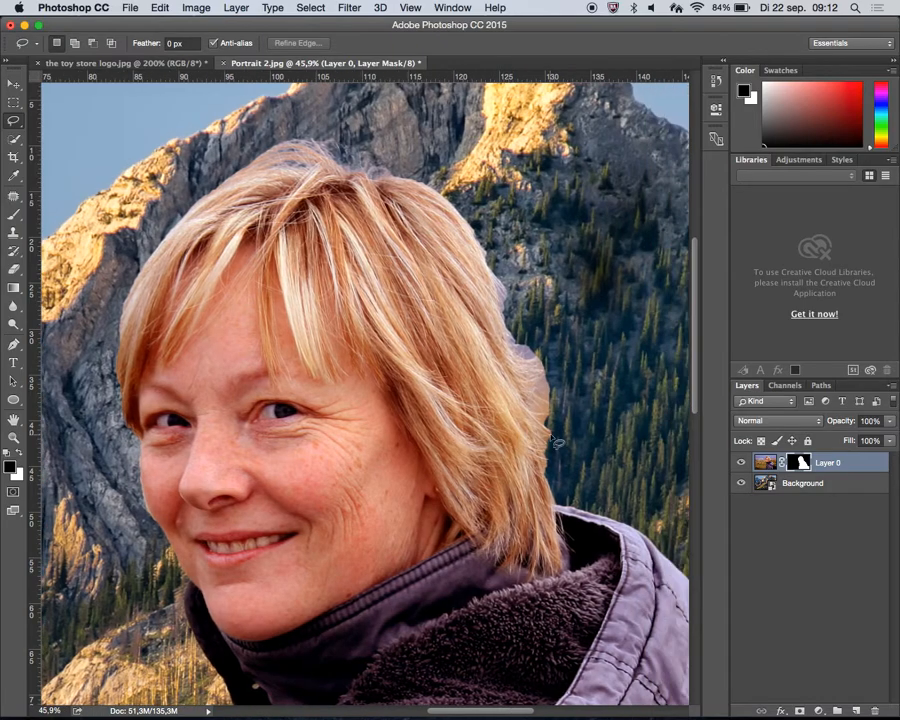
{"action": "key", "text": "super+minus"}
{"action": "key", "text": "super+minus"}
{"action": "key", "text": "super+minus"}
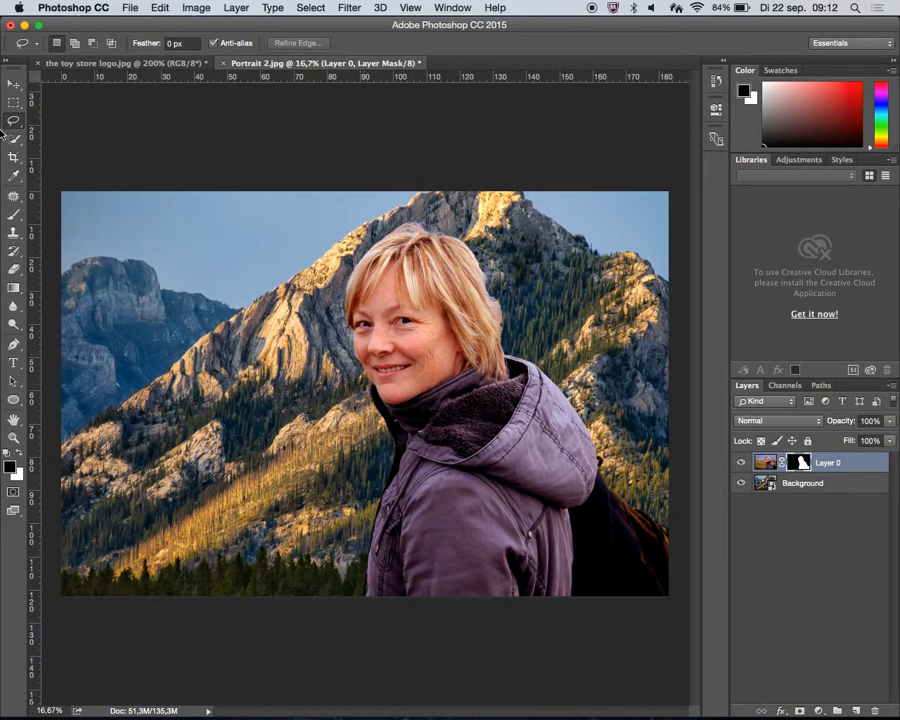
{"action": "left_click", "coordinate": [20, 86]}
{"action": "key", "text": "ctrl+Right"}
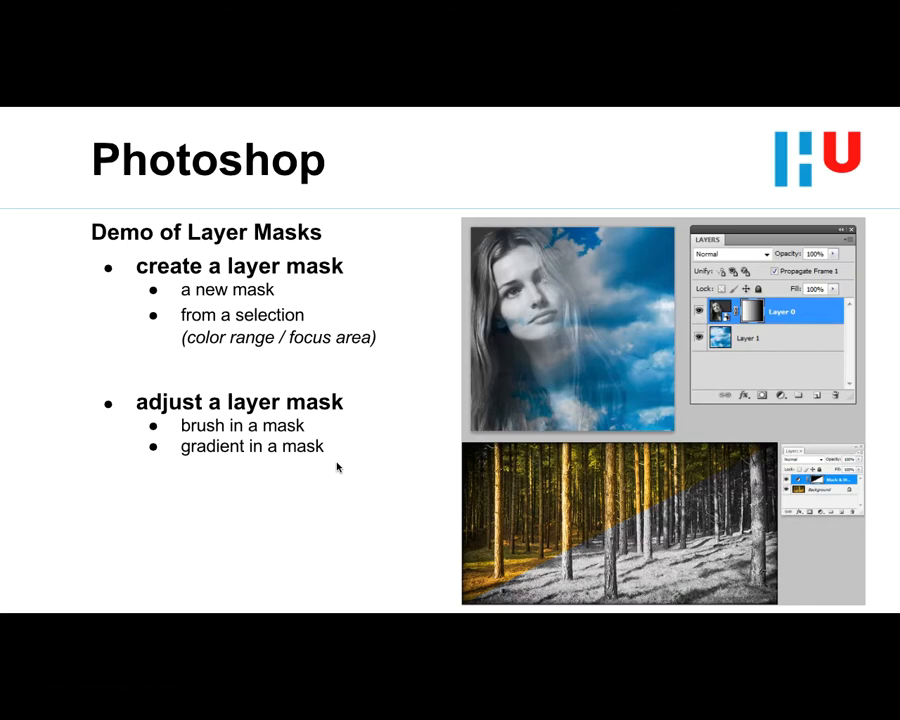
{"action": "key", "text": "ctrl+Left"}
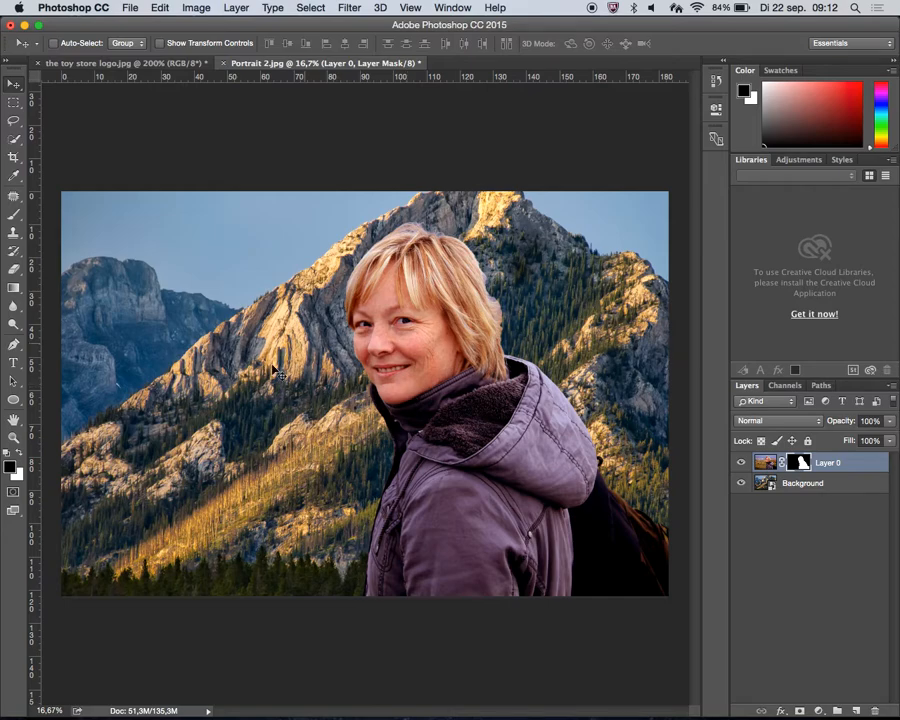
{"action": "left_click", "coordinate": [806, 483]}
{"action": "left_click_drag", "start_coordinate": [591, 328], "coordinate": [637, 347]}
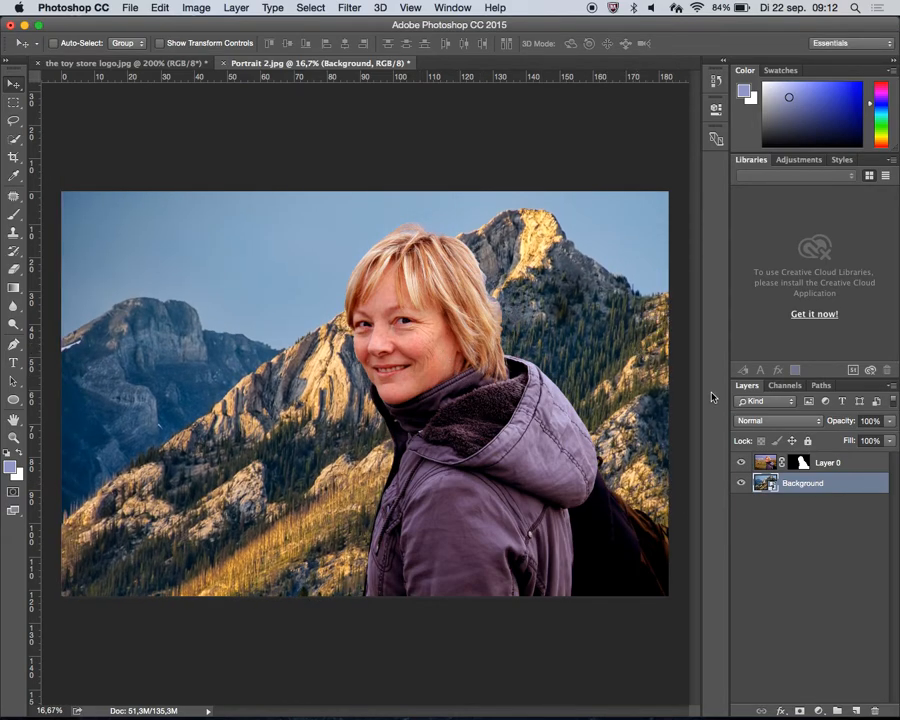
- Add a Brightness/Contrast adjustment layer above Layer 0, with contrast 100 and brightness 59
{"action": "left_click", "coordinate": [863, 468]}
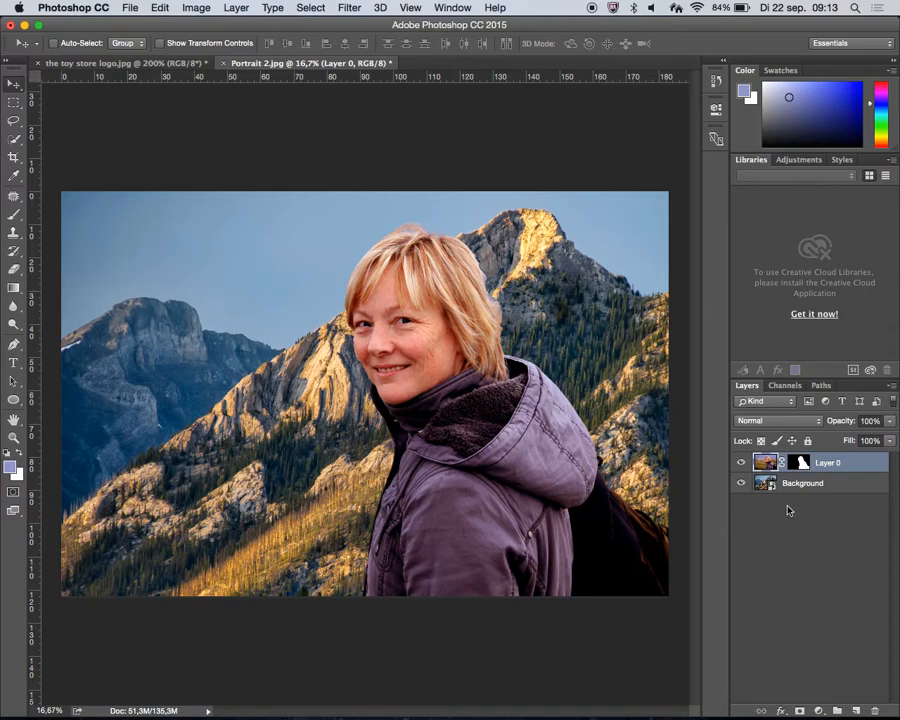
{"action": "left_click", "coordinate": [819, 711]}
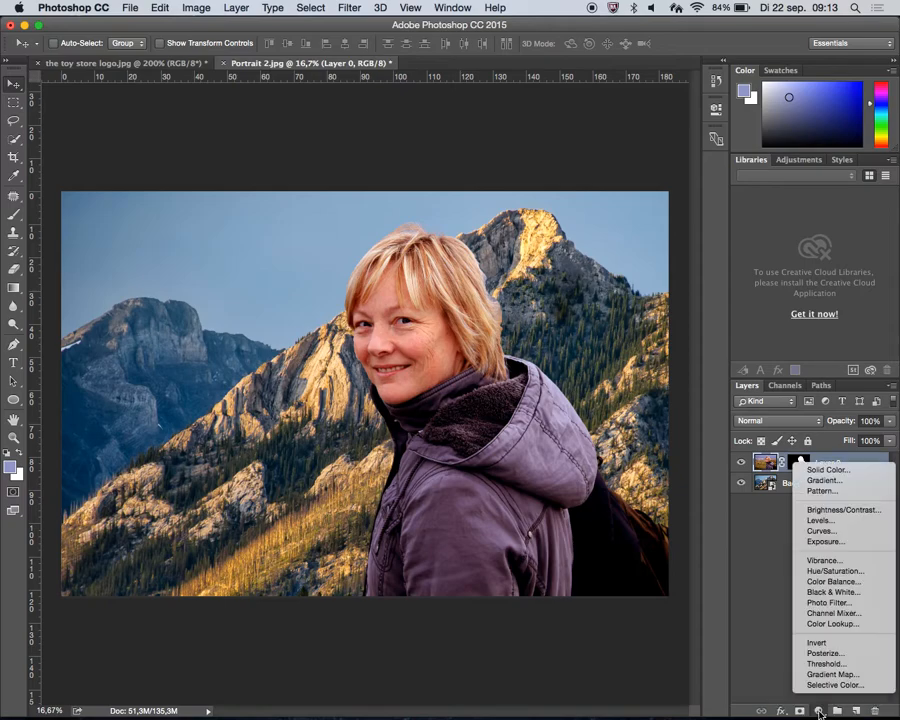
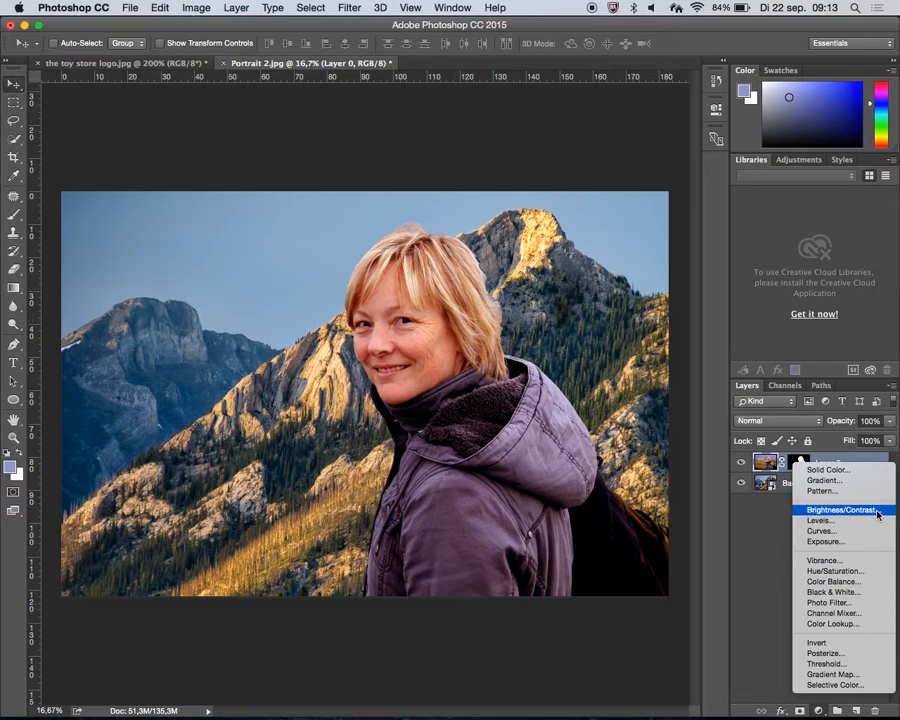
{"action": "left_click", "coordinate": [877, 515]}
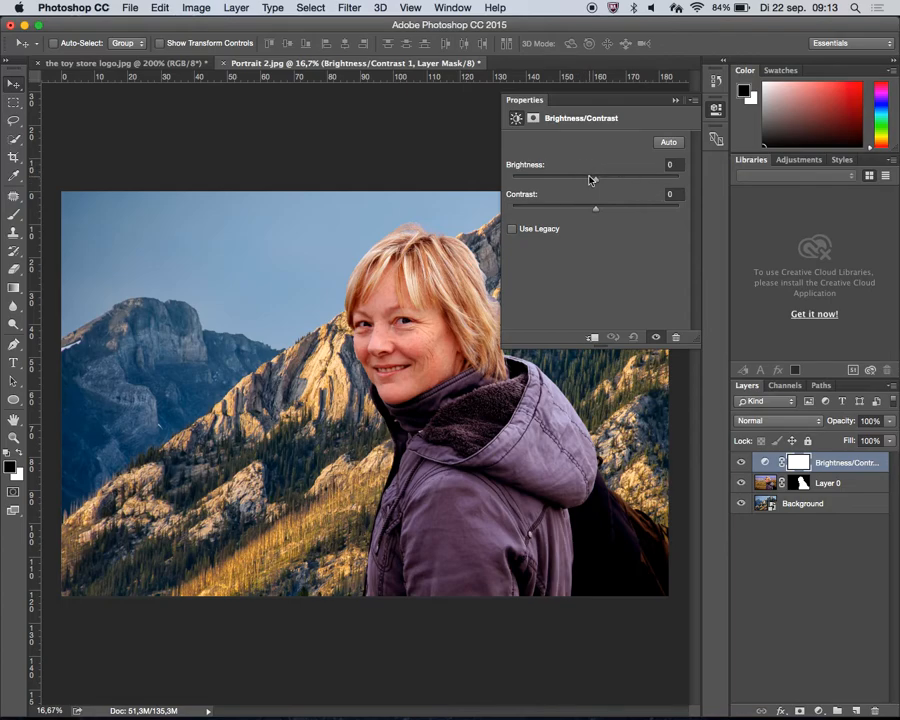
{"action": "left_click_drag", "start_coordinate": [593, 204], "coordinate": [662, 220]}
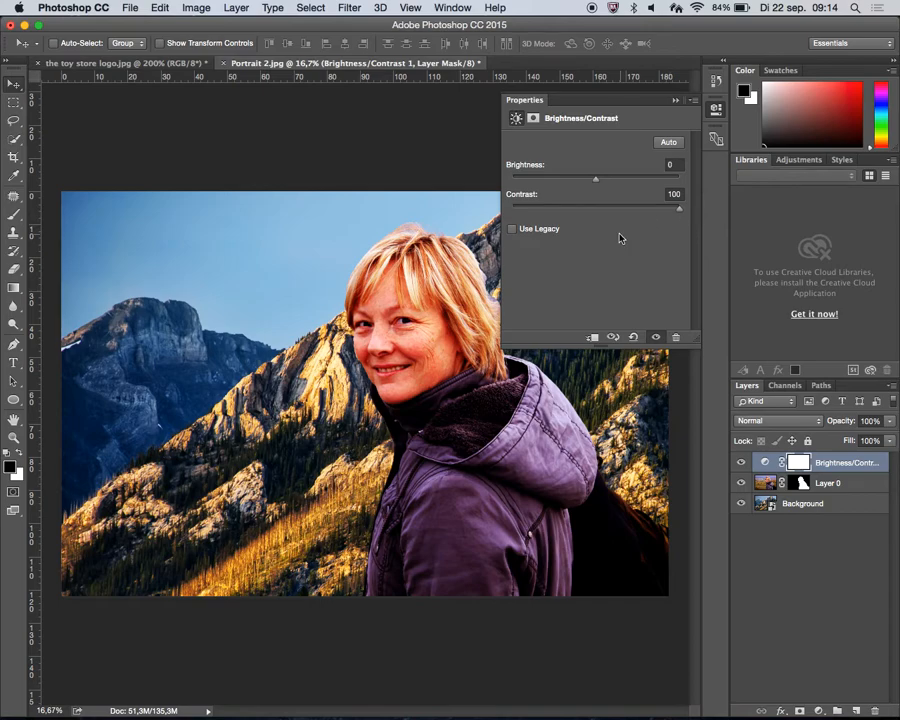
{"action": "left_click_drag", "start_coordinate": [598, 180], "coordinate": [629, 182]}
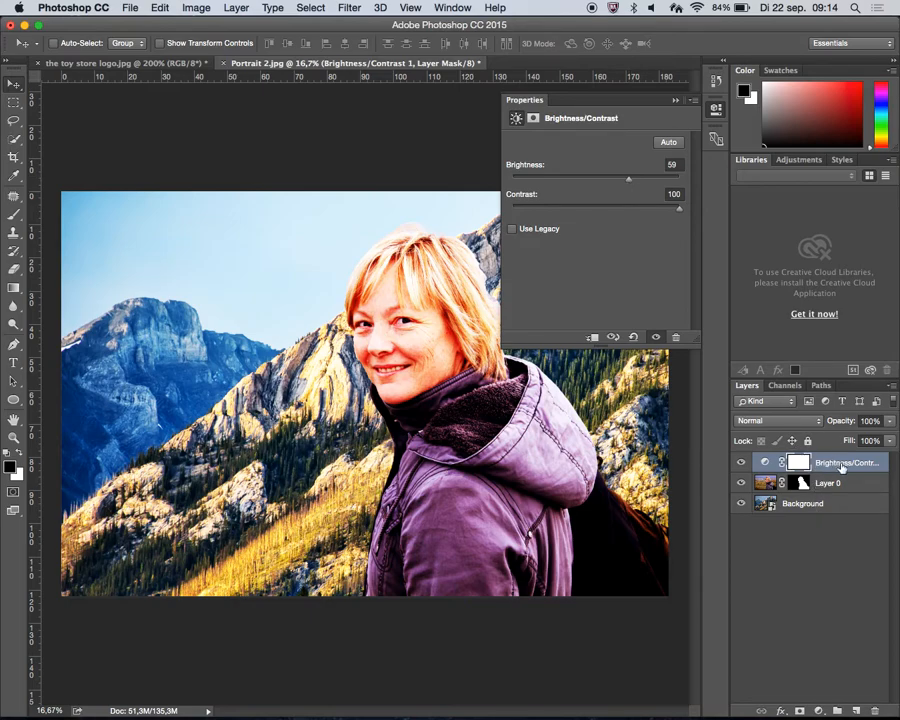
- Try placing the Brightness/Contrast layer beneath Layer 0, and return it to the top of the stack
{"action": "left_click_drag", "start_coordinate": [843, 483], "coordinate": [826, 462]}
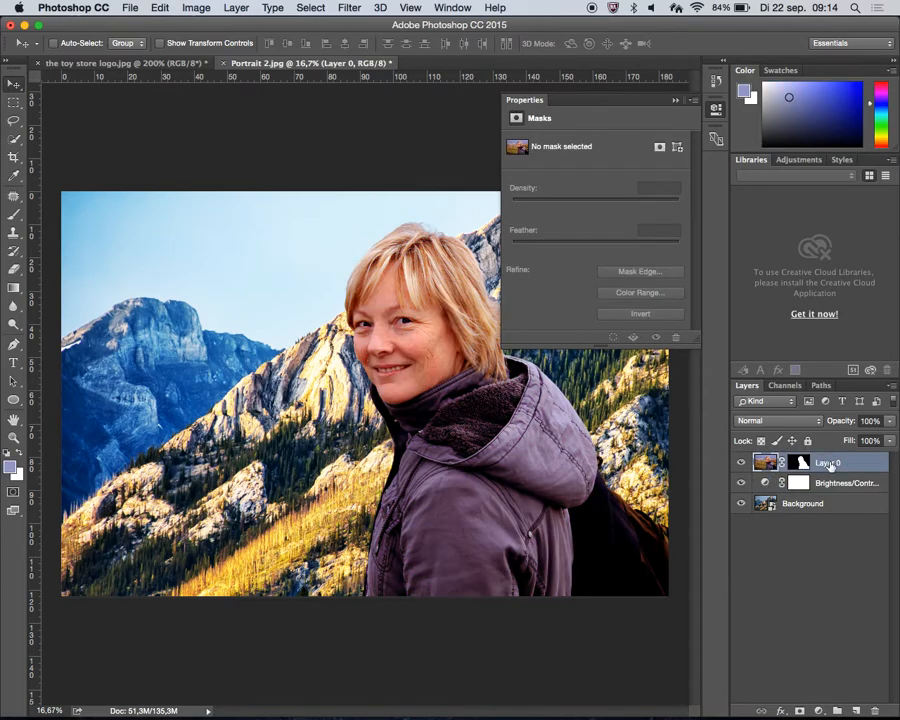
{"action": "left_click", "coordinate": [836, 487]}
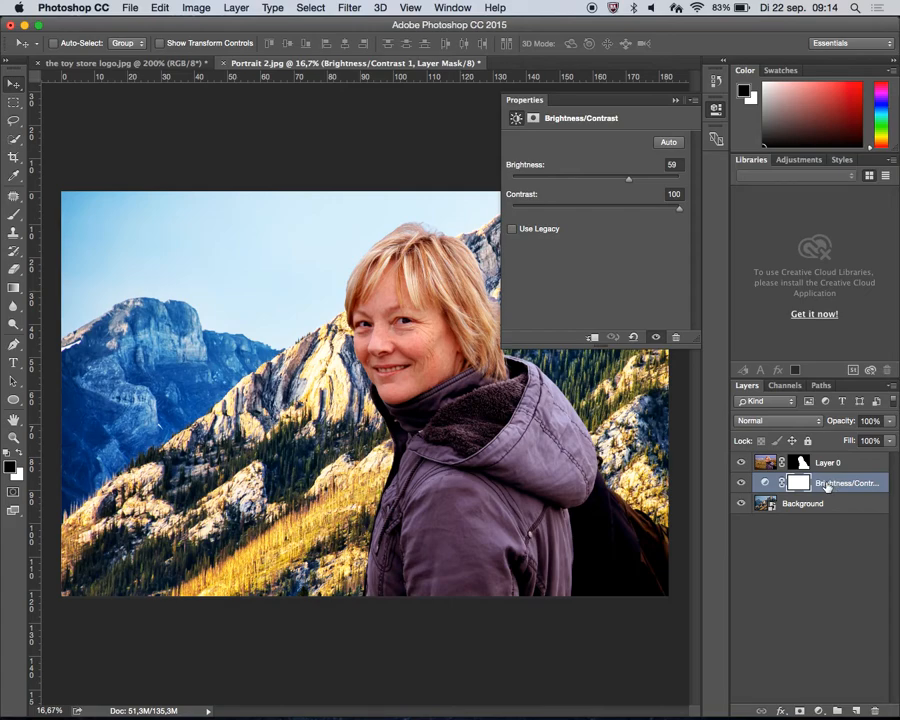
{"action": "left_click_drag", "start_coordinate": [826, 487], "coordinate": [830, 456]}
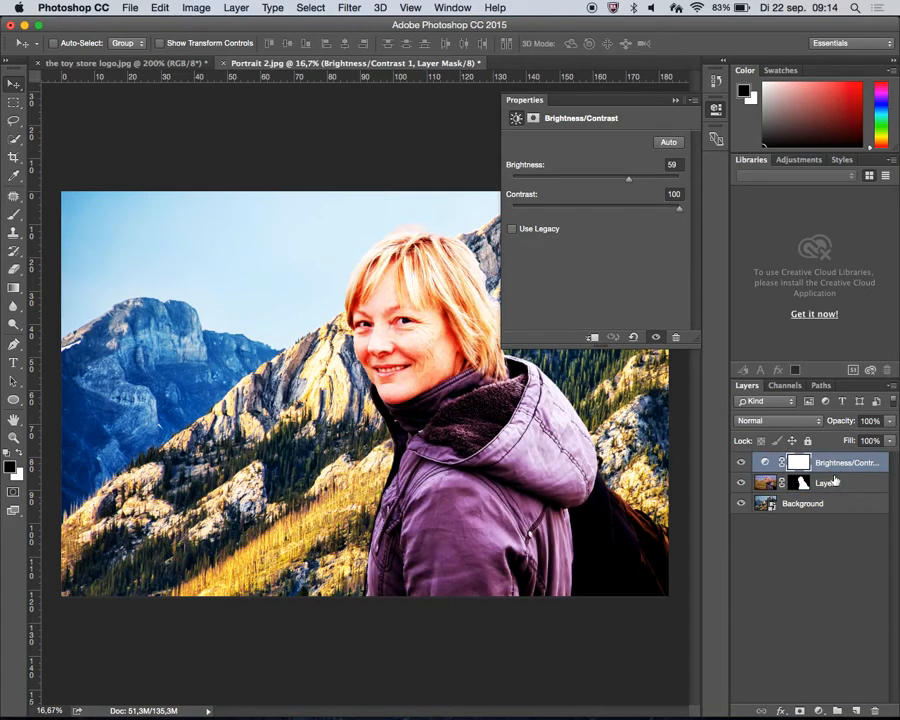
- Clip the Brightness/Contrast adjustment to Layer 0, and set its brightness to 0 and contrast to -2
{"action": "left_click", "coordinate": [770, 483]}
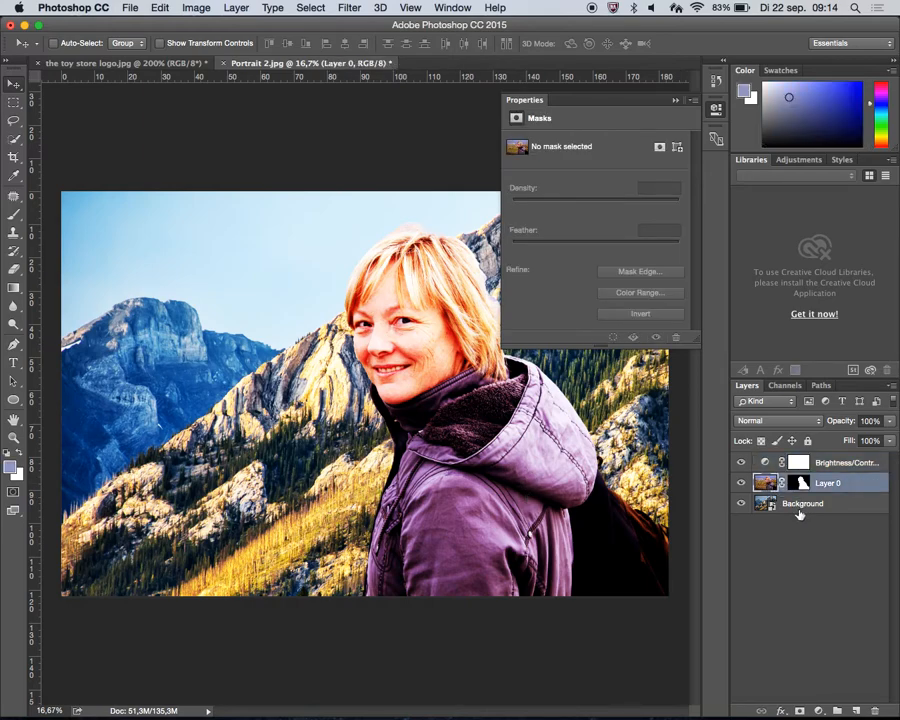
{"action": "left_click", "coordinate": [830, 465]}
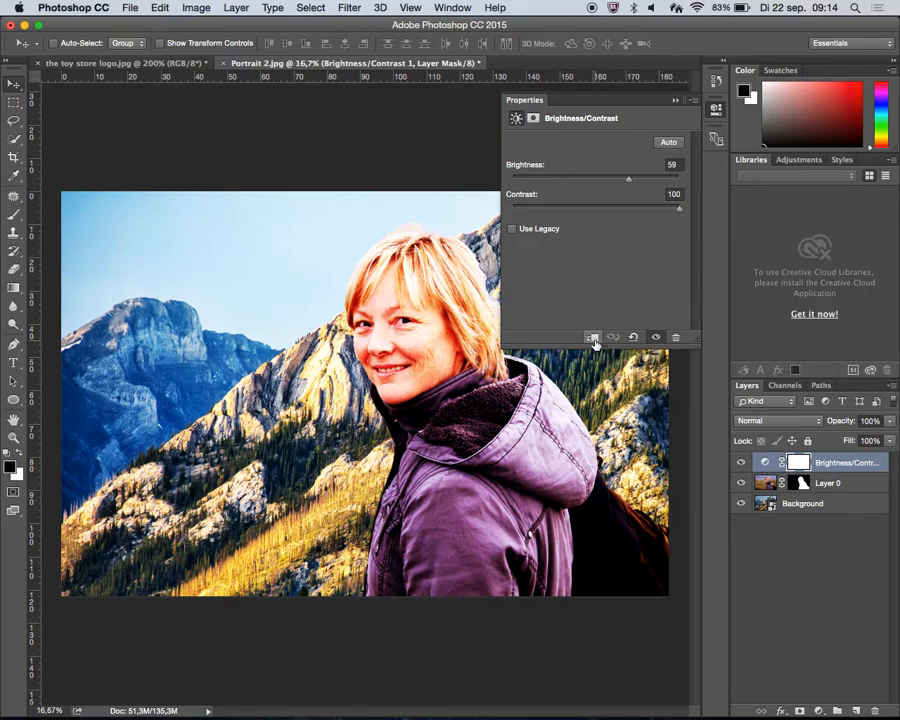
{"action": "left_click", "coordinate": [594, 339]}
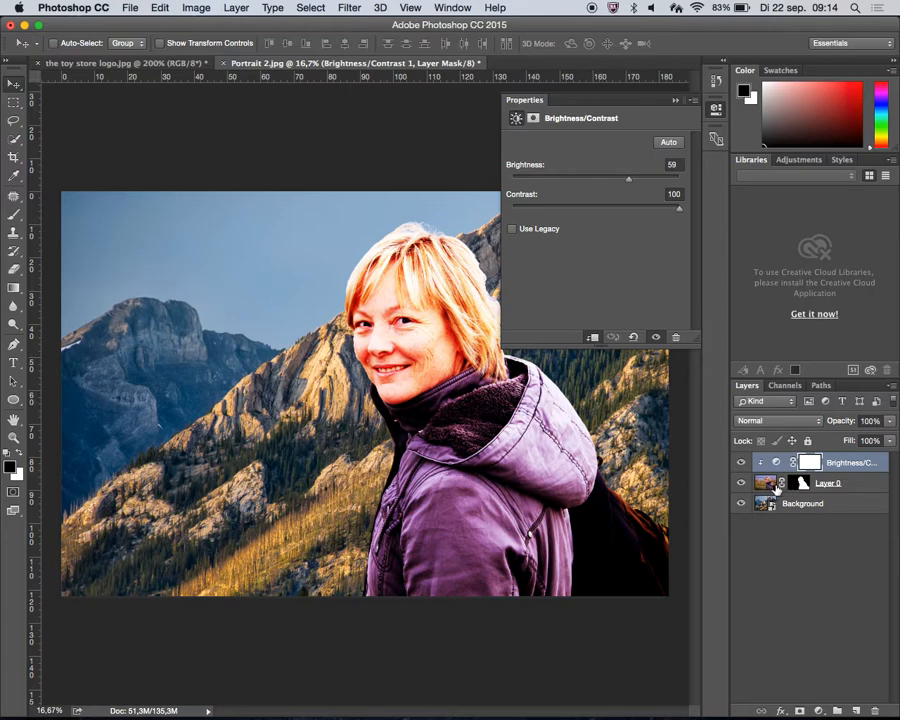
{"action": "left_click", "coordinate": [595, 179]}
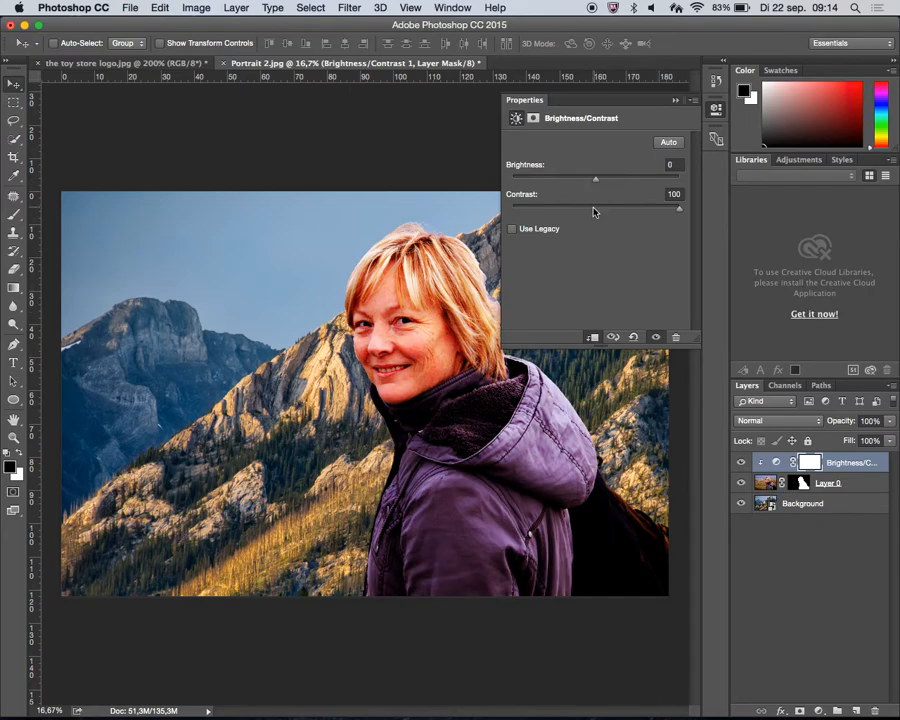
{"action": "left_click", "coordinate": [593, 208]}
- Add a Hue/Saturation adjustment layer at the top of the stack and raise its saturation to +100
{"action": "left_click", "coordinate": [820, 710]}
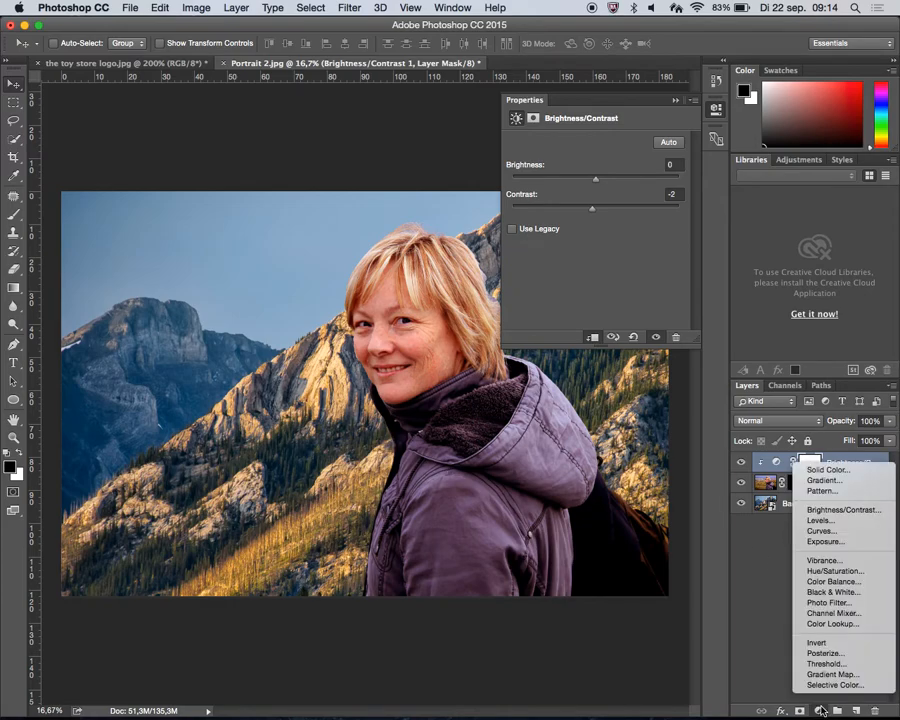
{"action": "left_click", "coordinate": [859, 571]}
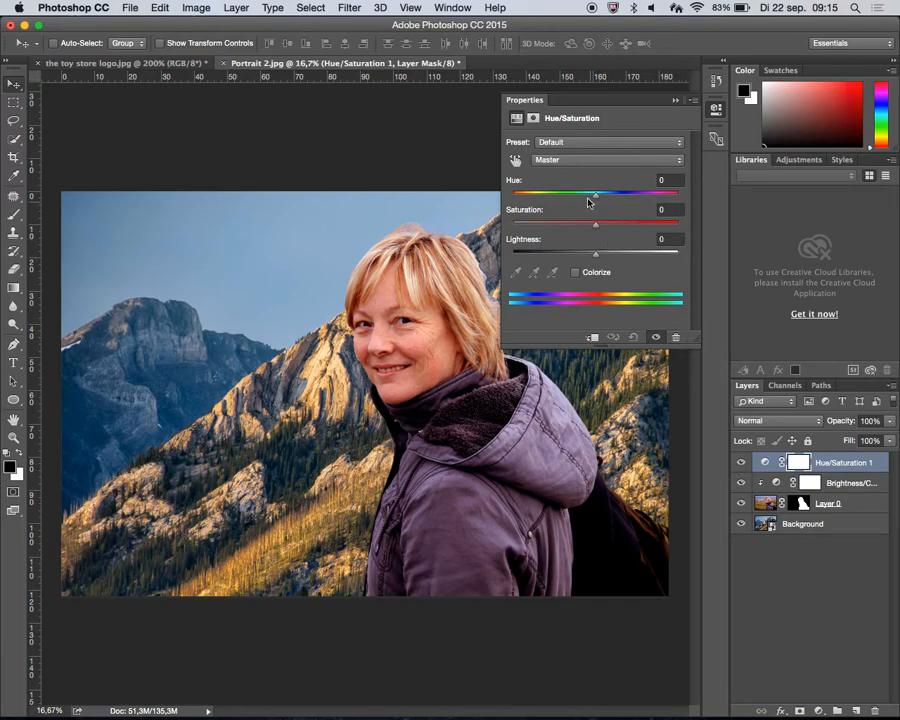
{"action": "left_click", "coordinate": [595, 226]}
{"action": "left_click_drag", "start_coordinate": [595, 227], "coordinate": [681, 237]}
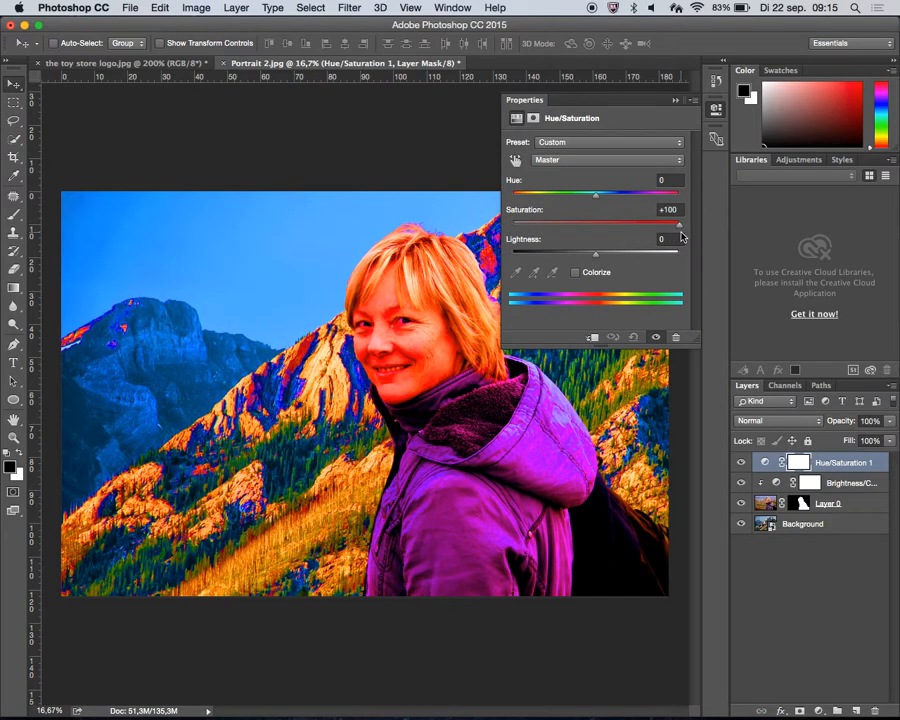
- Lower the Hue/Saturation layer's saturation to -5, clip it to Layer 0, and reduce its saturation slightly further
{"action": "left_click_drag", "start_coordinate": [683, 239], "coordinate": [591, 238]}
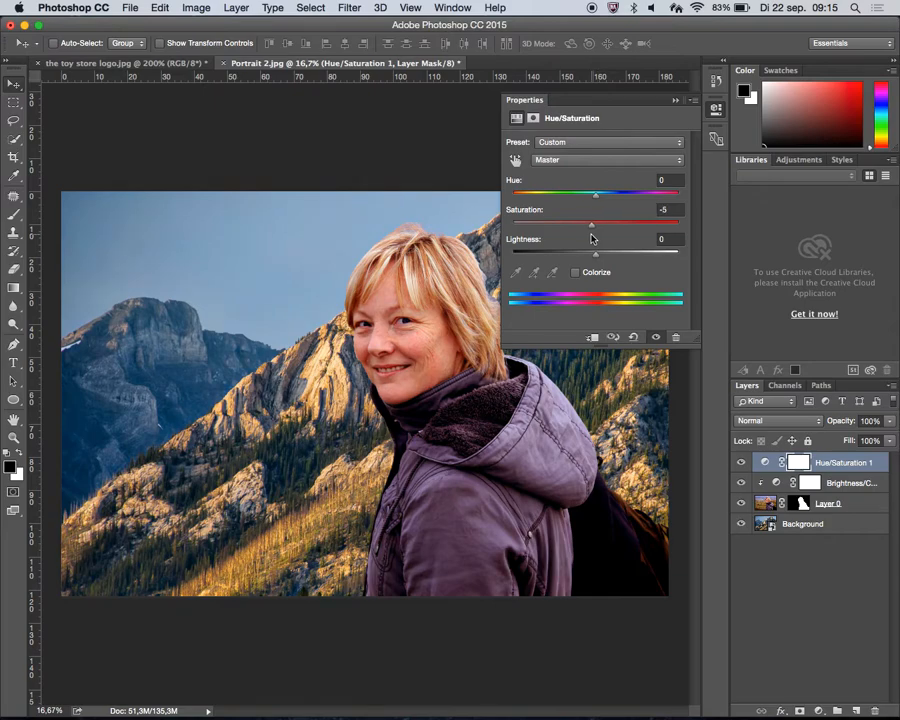
{"action": "left_click", "coordinate": [592, 339]}
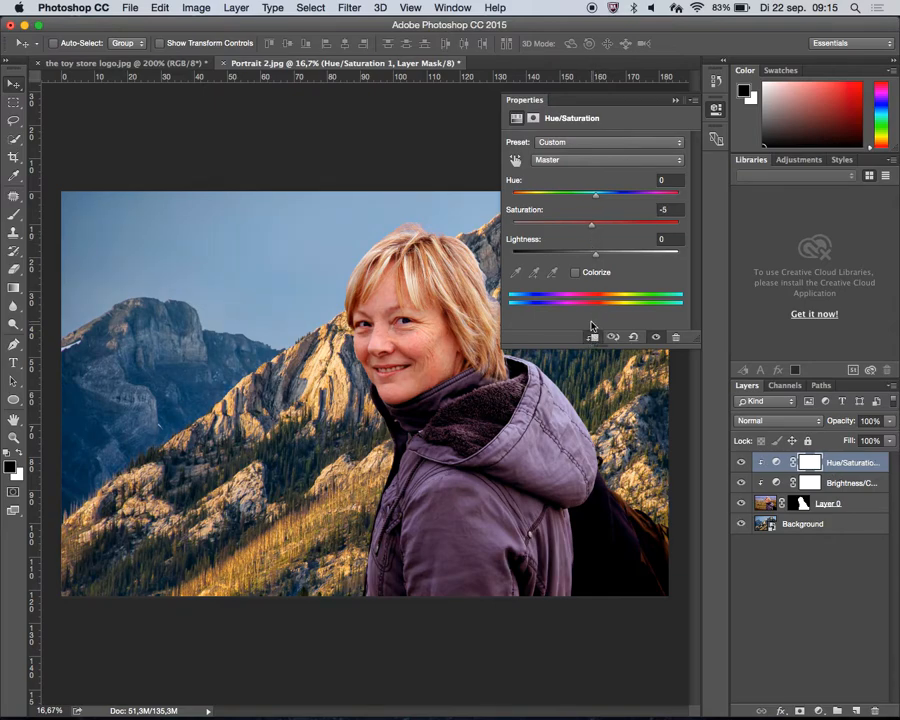
{"action": "left_click_drag", "start_coordinate": [591, 225], "coordinate": [576, 230]}
{"action": "left_click", "coordinate": [714, 111]}
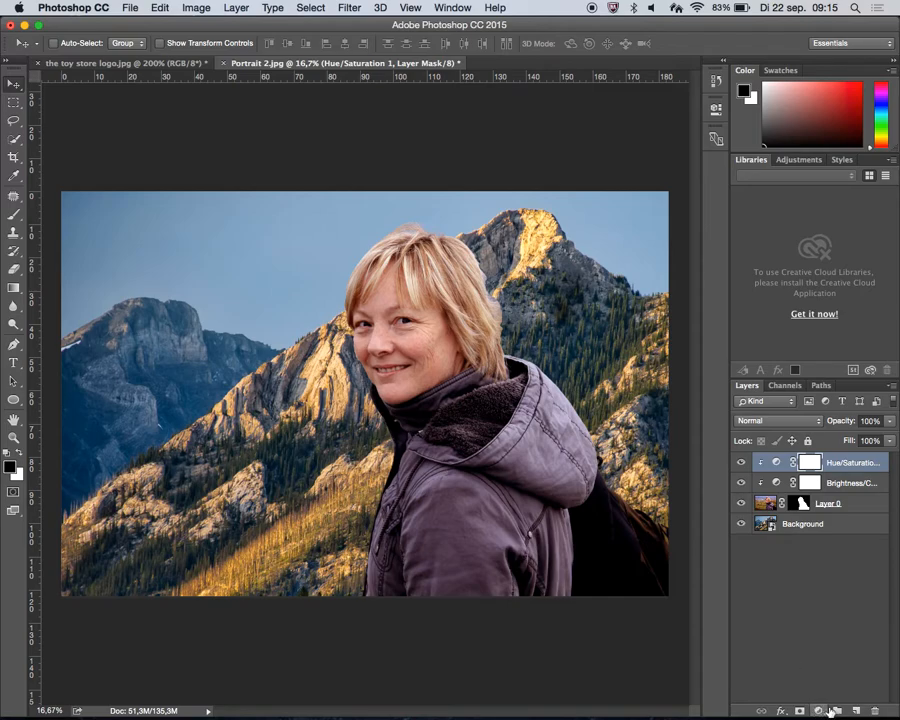
- Add a Color Balance adjustment layer at the top with midtones Yellow/Blue at -34, clipped to Layer 0
{"action": "left_click", "coordinate": [818, 710]}
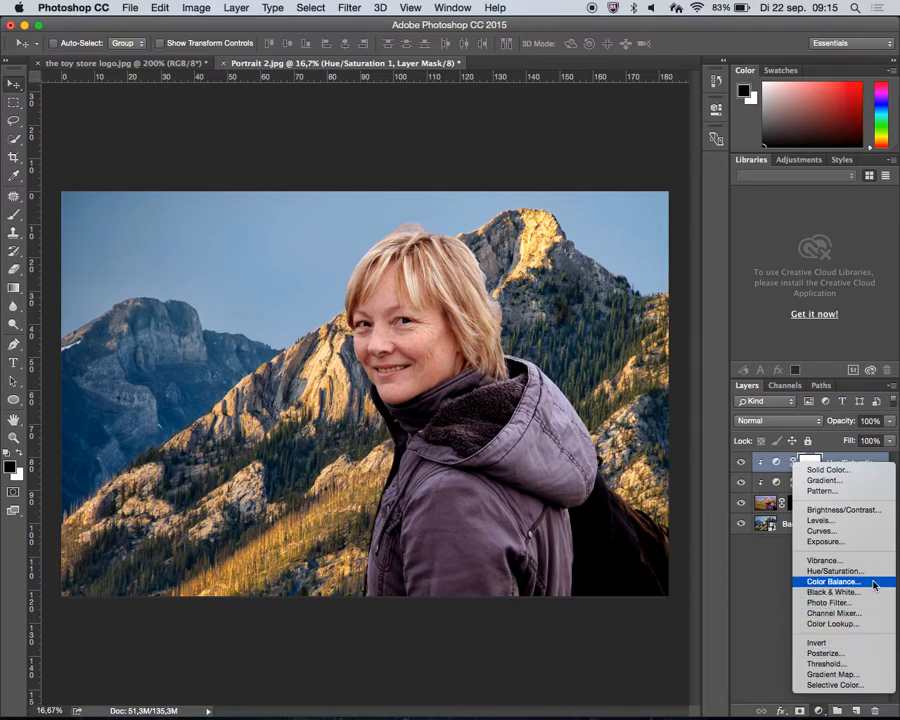
{"action": "left_click", "coordinate": [840, 581]}
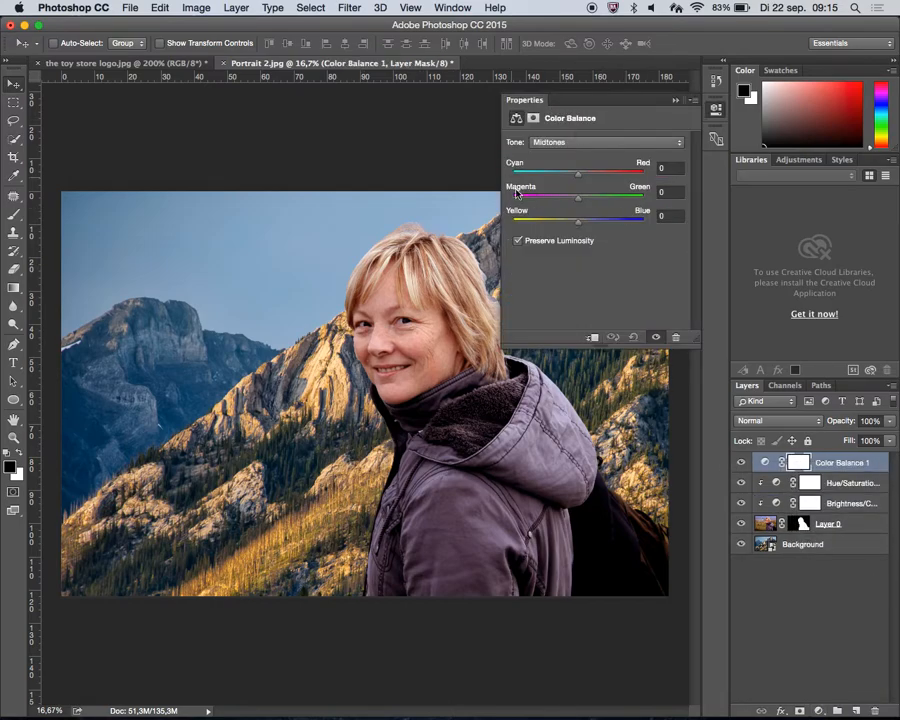
{"action": "left_click_drag", "start_coordinate": [576, 226], "coordinate": [556, 225]}
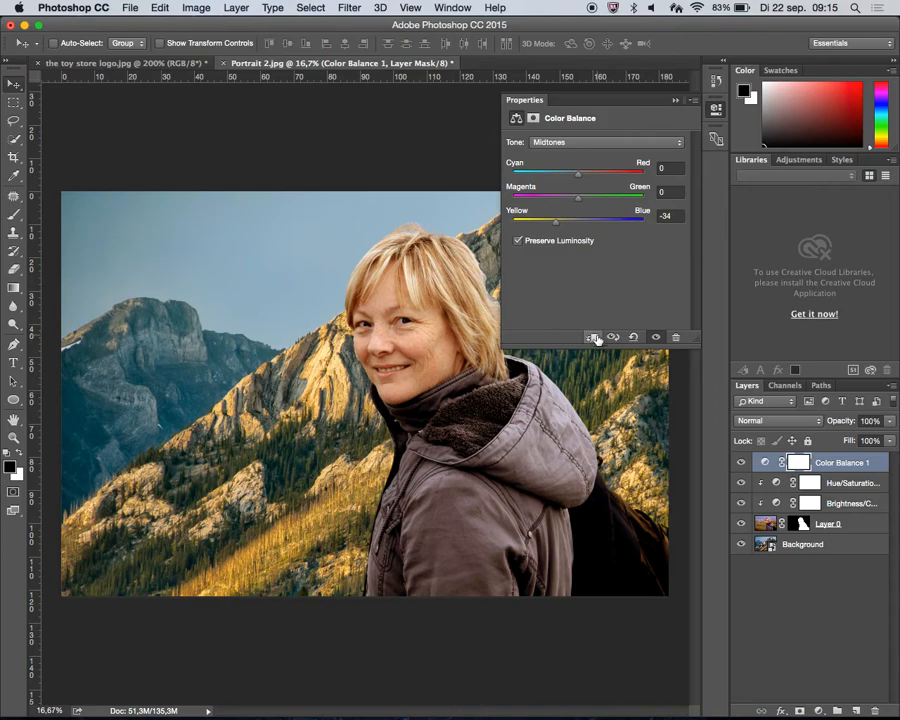
{"action": "left_click", "coordinate": [595, 338]}
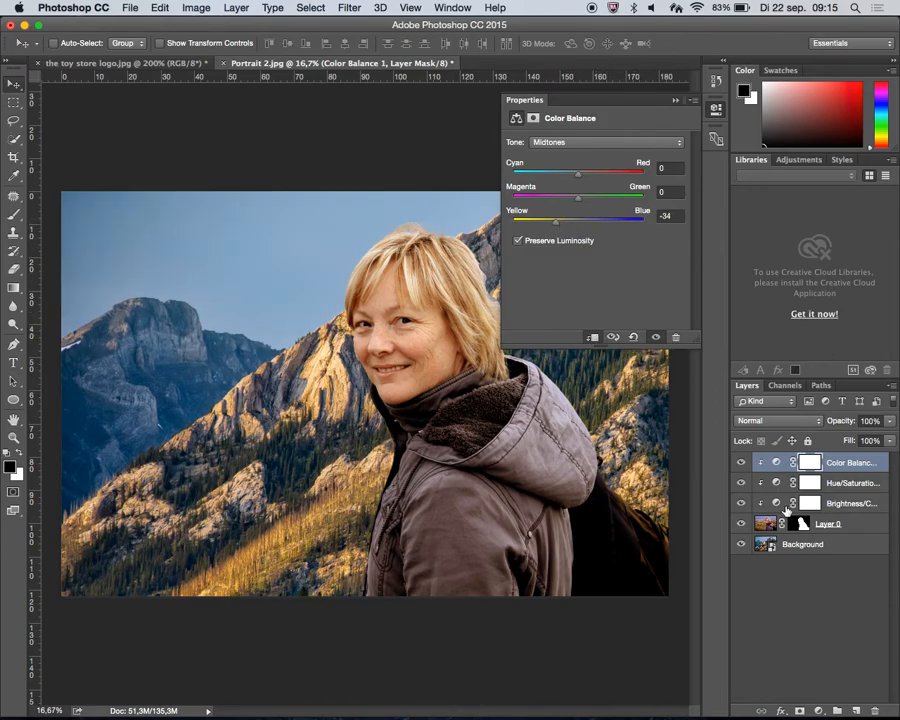
- Set the contrast of the existing Brightness/Contrast adjustment layer to 29
{"action": "left_click", "coordinate": [777, 506]}
{"action": "left_click", "coordinate": [594, 210]}
{"action": "left_click_drag", "start_coordinate": [597, 213], "coordinate": [618, 213]}
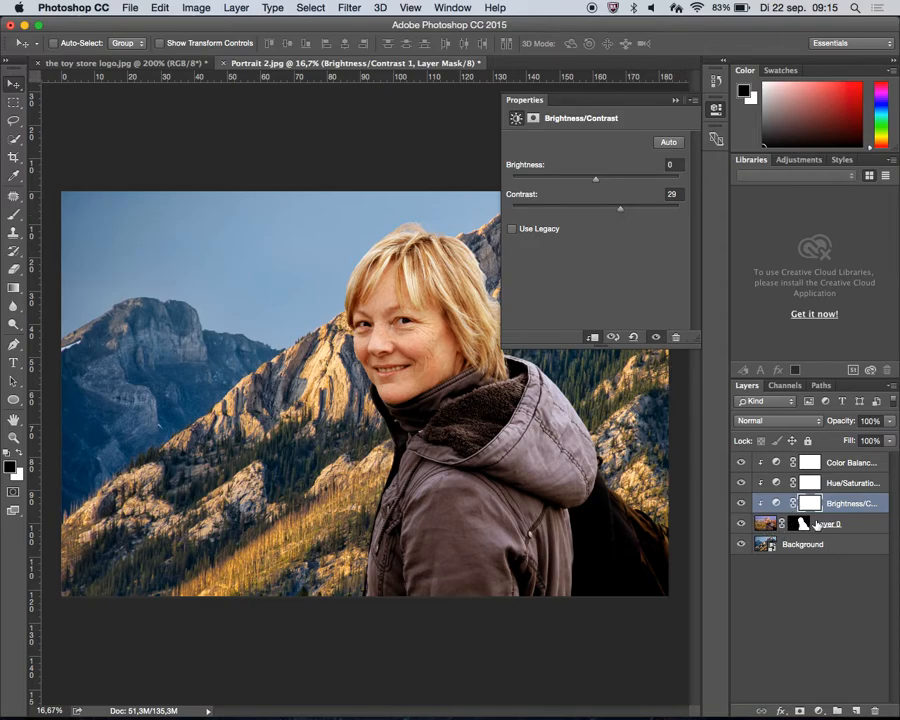
- Hide the three adjustment layers, disable Layer 0's mask, and toggle Layer 0's visibility to compare the unedited portrait with the mountain background
{"action": "left_click", "coordinate": [836, 524]}
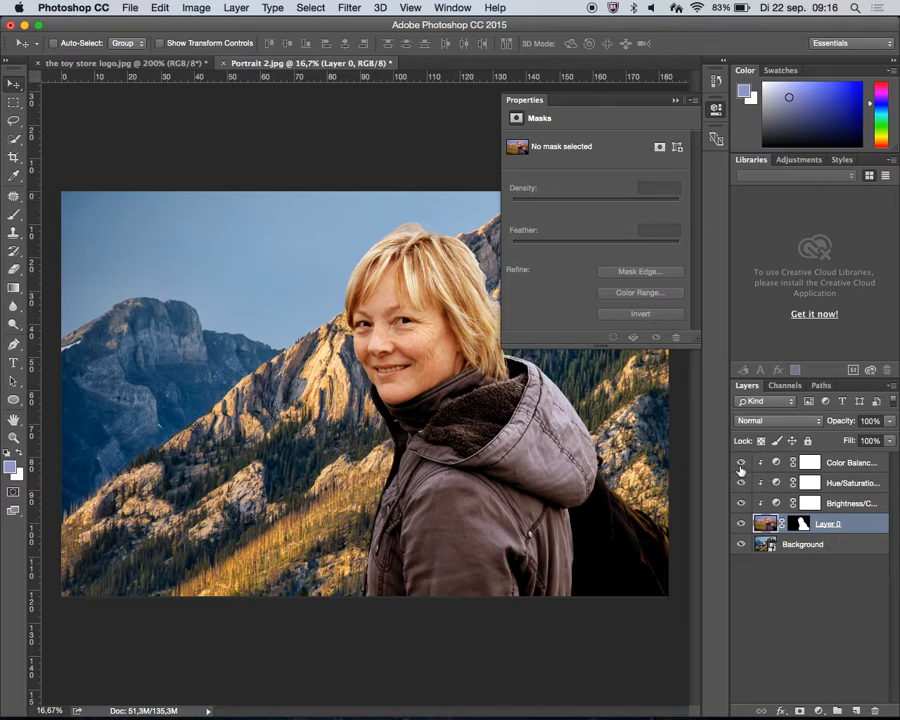
{"action": "left_click_drag", "start_coordinate": [740, 470], "coordinate": [741, 506]}
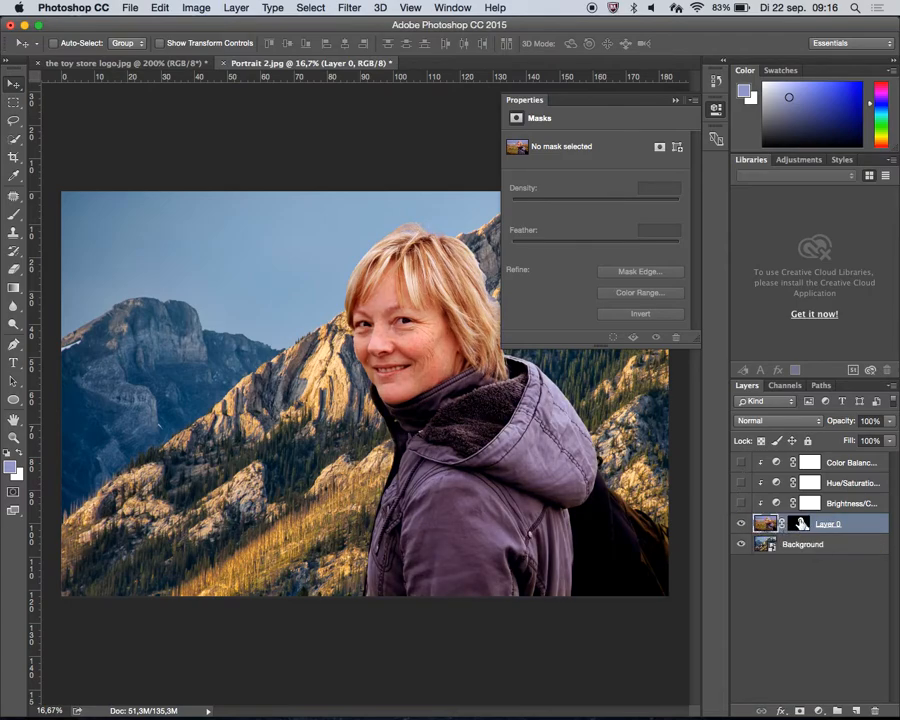
{"action": "left_click", "coordinate": [790, 530]}
{"action": "right_click", "coordinate": [788, 533]}
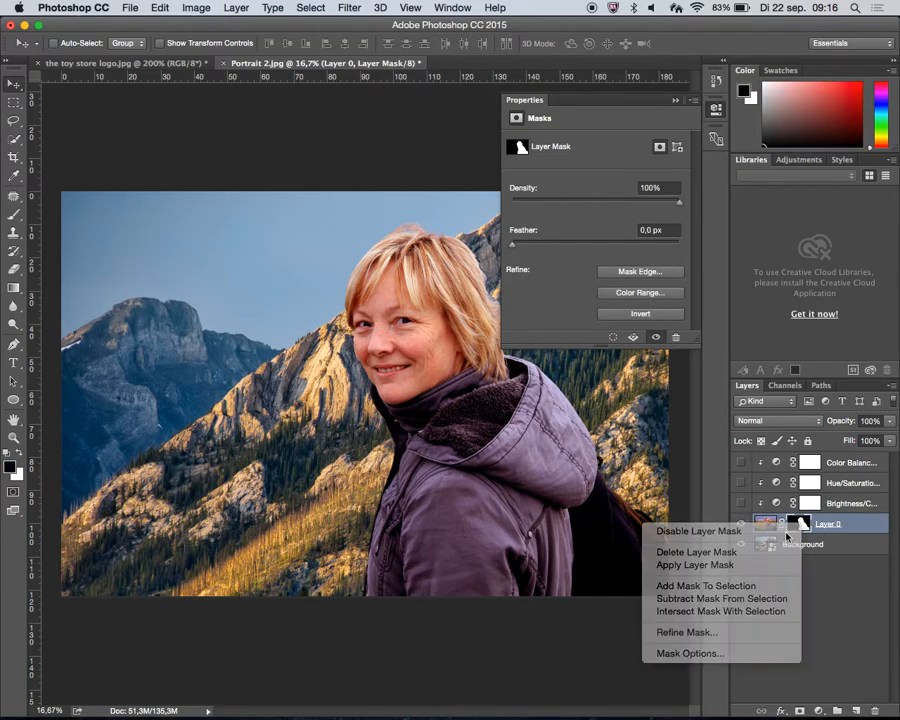
{"action": "left_click", "coordinate": [770, 533]}
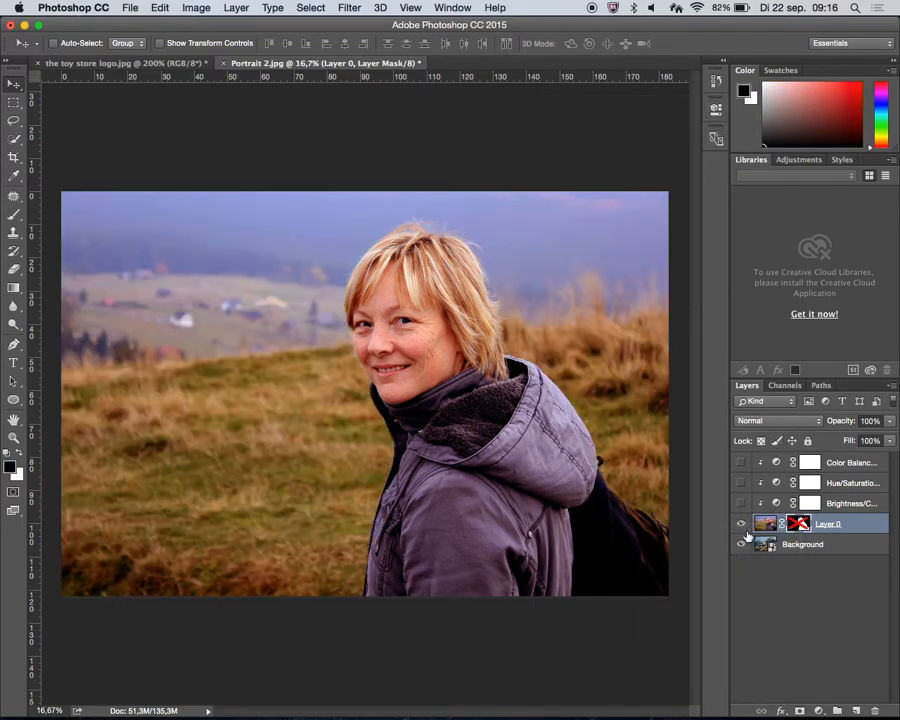
{"action": "left_click", "coordinate": [742, 525]}
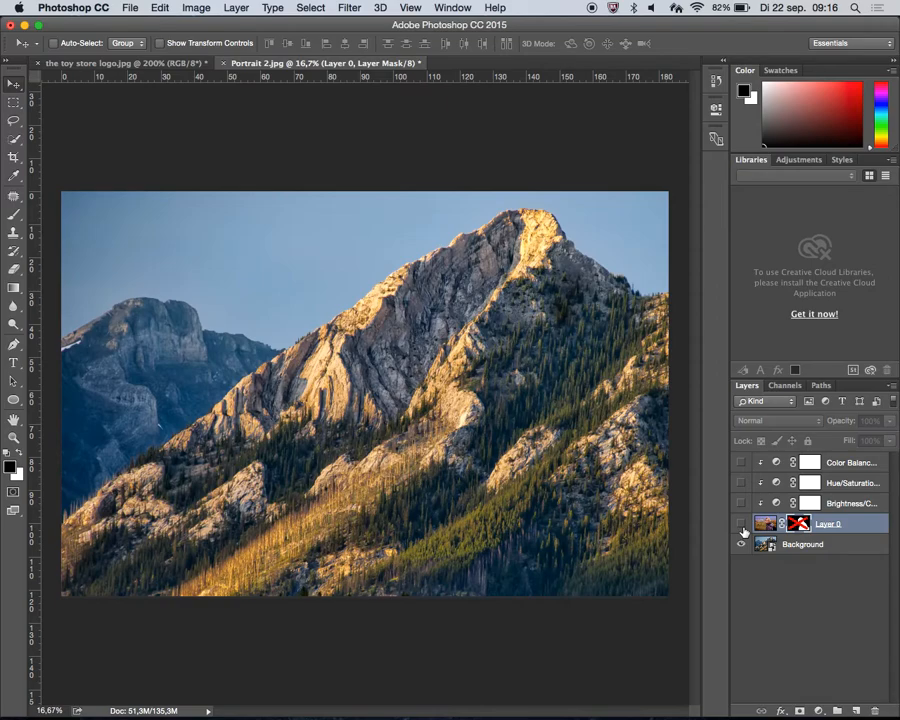
{"action": "left_click", "coordinate": [741, 524]}
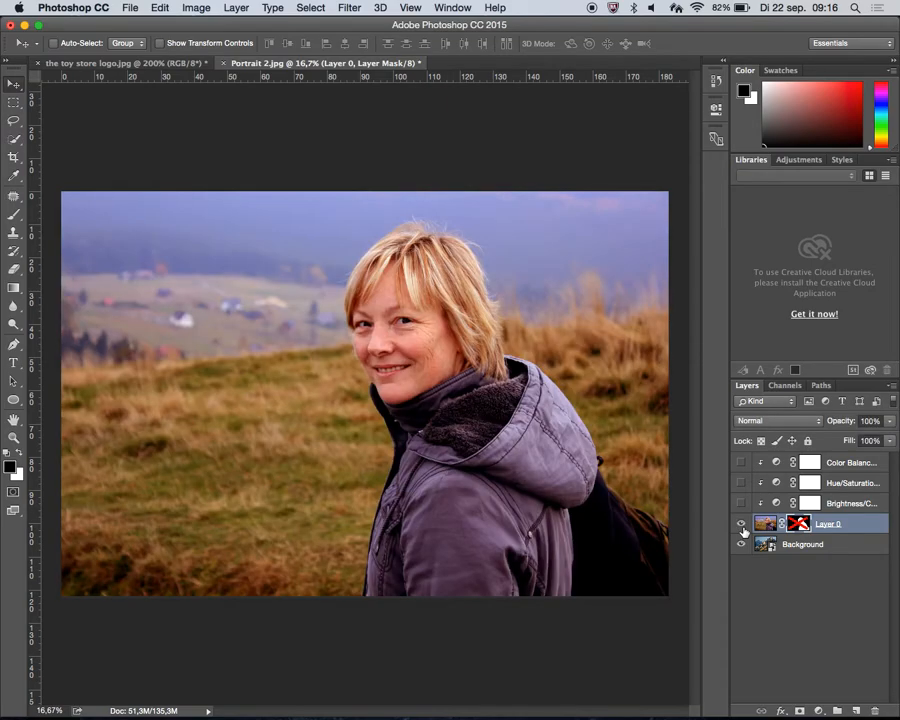
- Re-enable Layer 0's mask and show the Brightness/Contrast, Hue/Saturation and Color Balance layers again
{"action": "right_click", "coordinate": [804, 527]}
{"action": "left_click", "coordinate": [700, 528]}
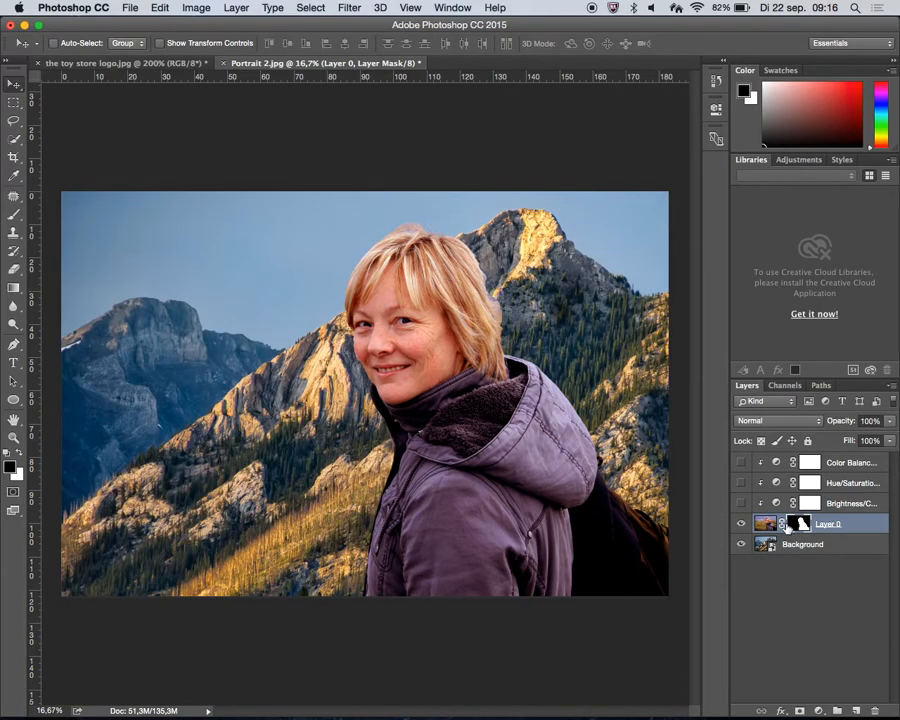
{"action": "left_click", "coordinate": [741, 503]}
{"action": "left_click", "coordinate": [741, 483]}
{"action": "left_click", "coordinate": [741, 464]}
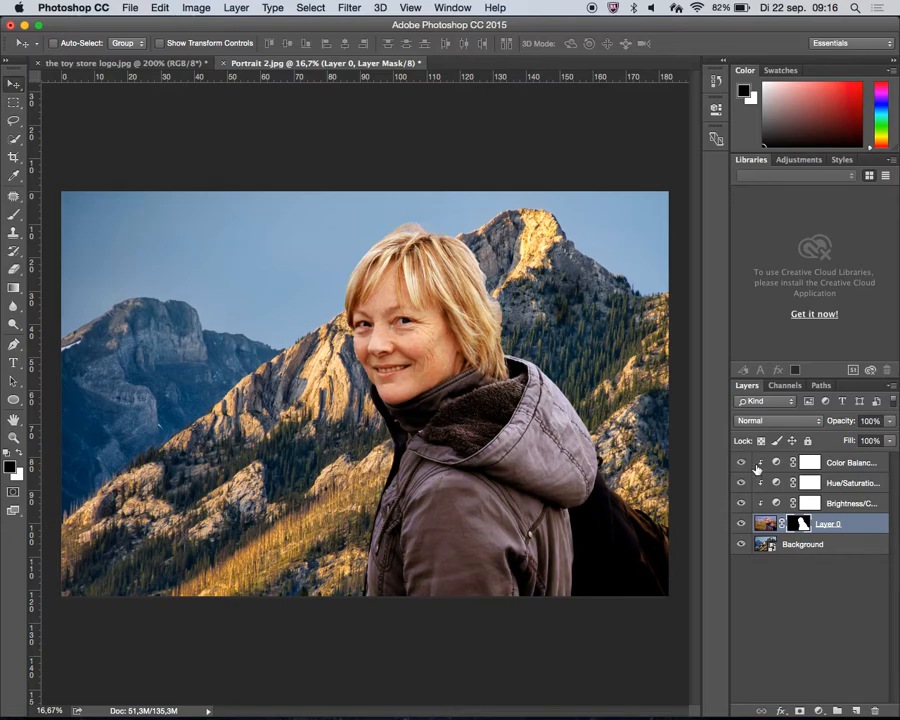
{"action": "left_click", "coordinate": [848, 503]}
{"action": "left_click", "coordinate": [850, 483]}
{"action": "left_click", "coordinate": [853, 464]}
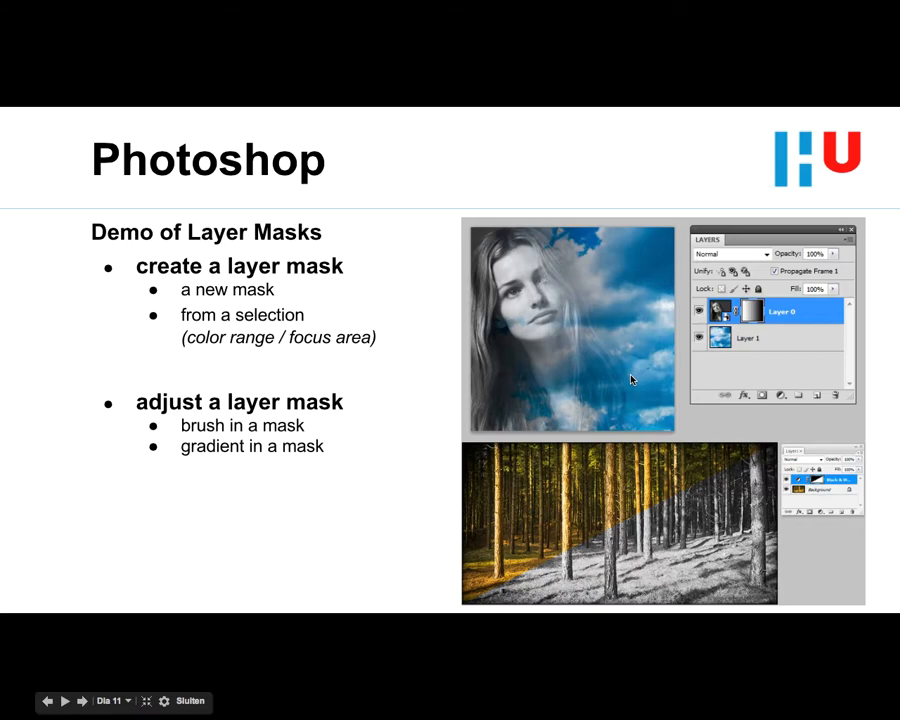
{"action": "key", "text": "ctrl+Left"}
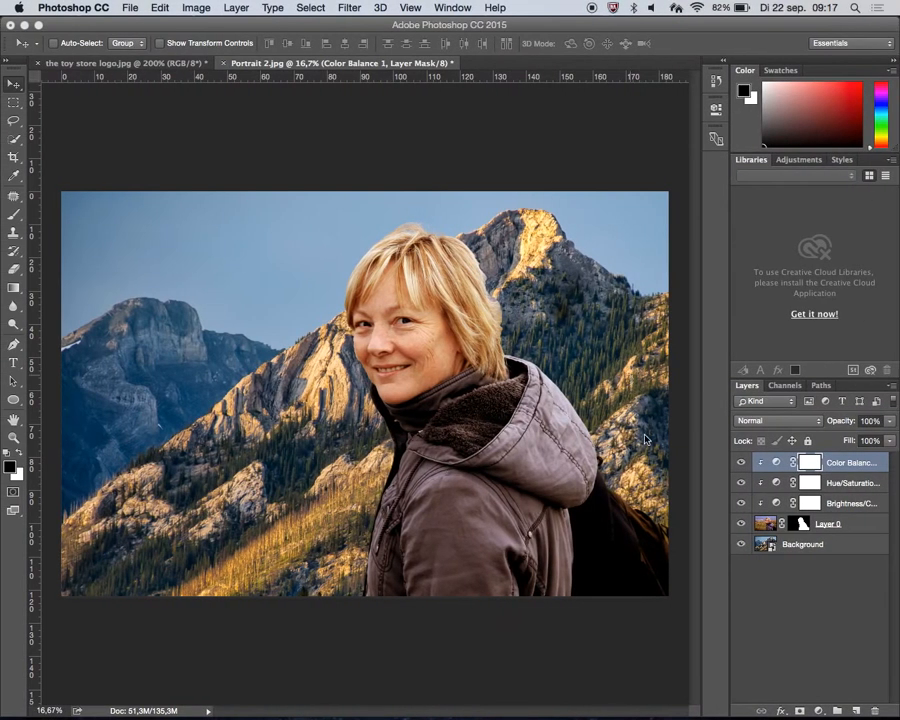
- Duplicate Layer 0, and hide the original along with the three adjustment layers above the copy
{"action": "left_click", "coordinate": [838, 528]}
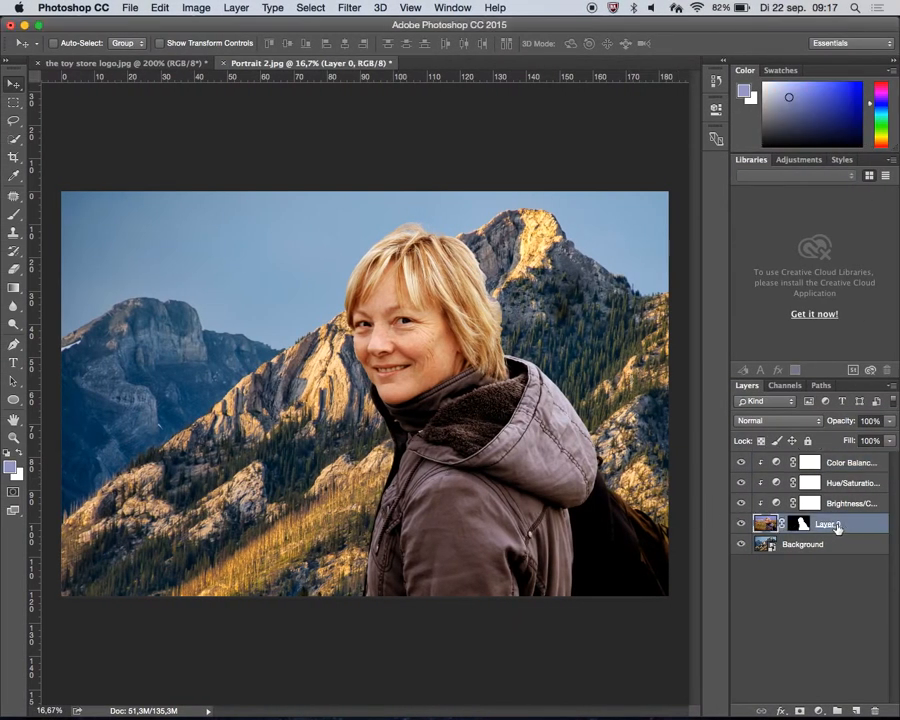
{"action": "left_click_drag", "start_coordinate": [838, 527], "coordinate": [854, 708]}
{"action": "left_click", "coordinate": [741, 545]}
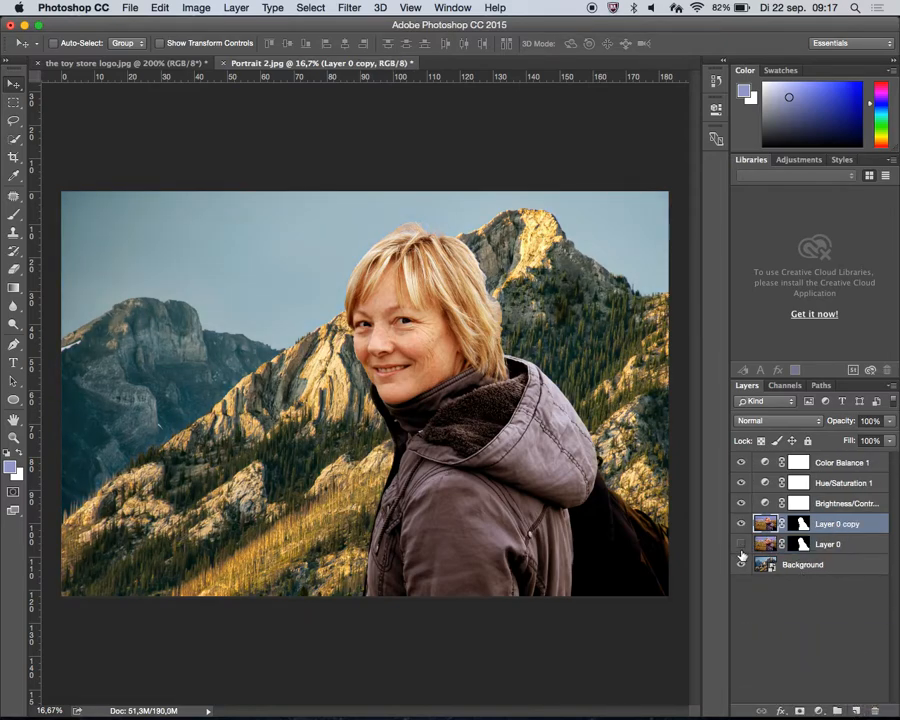
{"action": "left_click", "coordinate": [838, 503]}
{"action": "left_click", "coordinate": [836, 462], "text": "shift"}
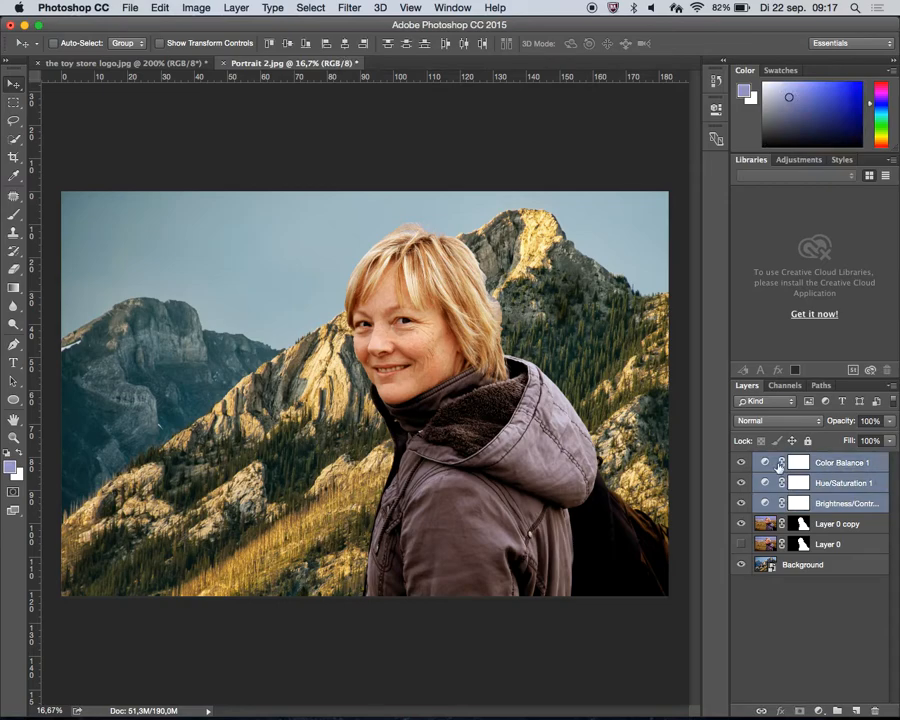
{"action": "left_click_drag", "start_coordinate": [741, 464], "coordinate": [742, 503]}
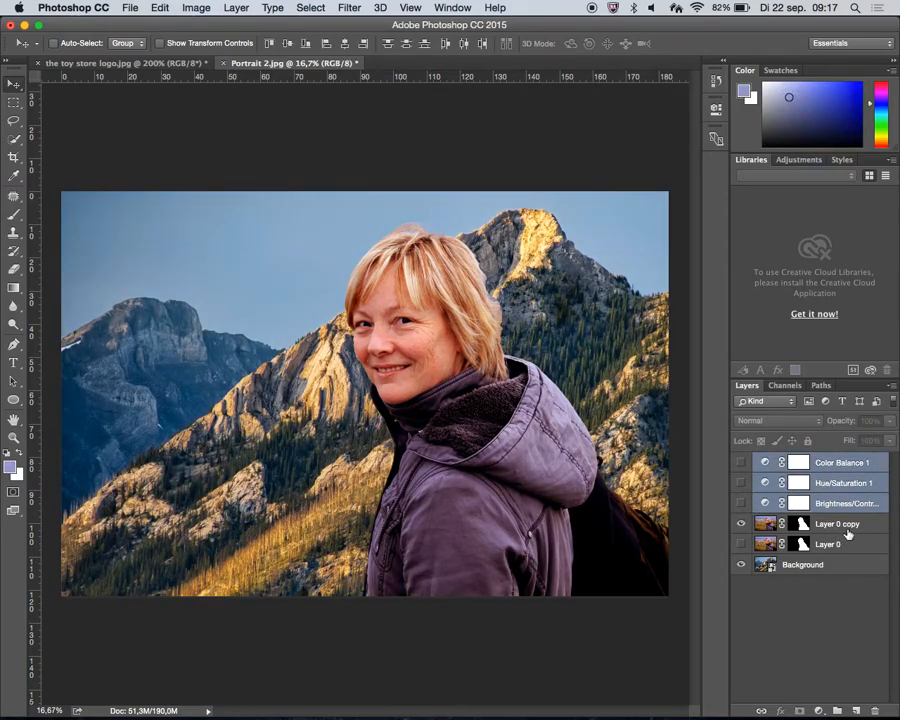
- Delete the woman-shaped mask from Layer 0 copy and add a new white layer mask to it
{"action": "left_click", "coordinate": [846, 533]}
{"action": "left_click", "coordinate": [800, 523]}
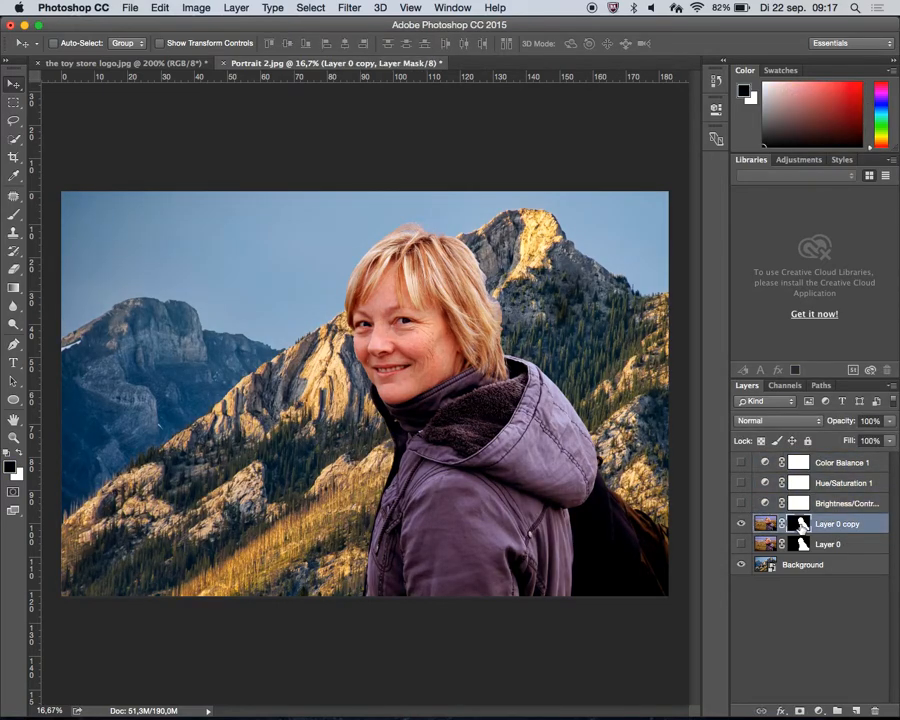
{"action": "right_click", "coordinate": [800, 523]}
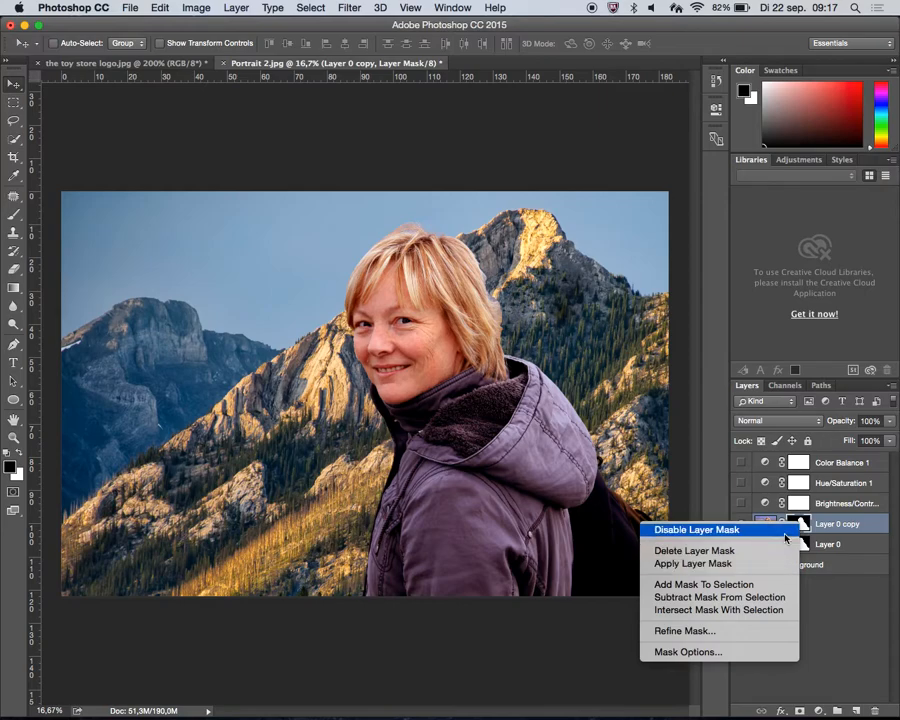
{"action": "left_click", "coordinate": [785, 552]}
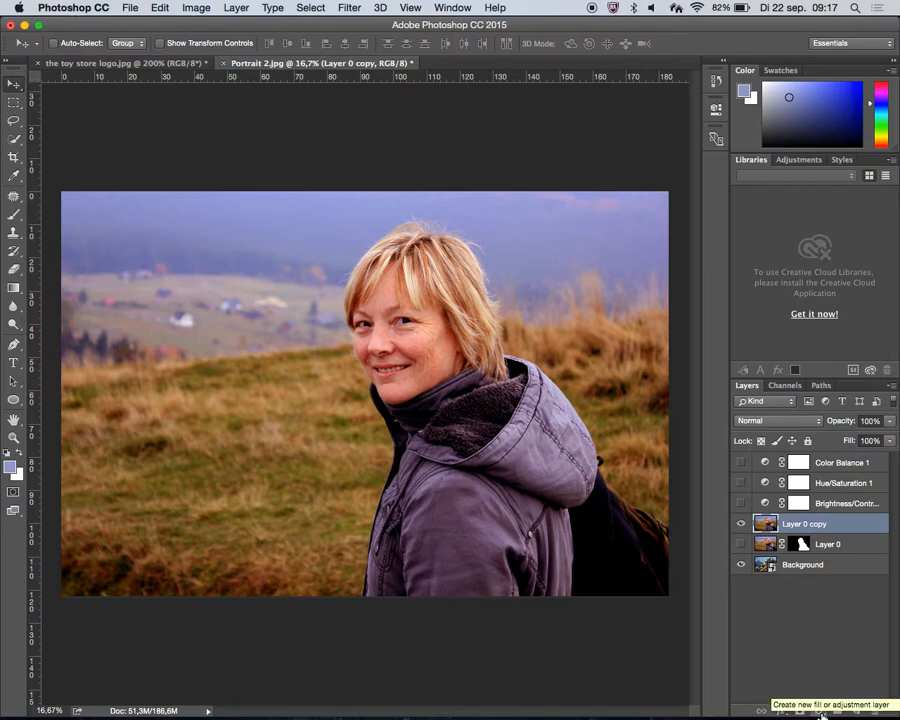
{"action": "left_click", "coordinate": [798, 710]}
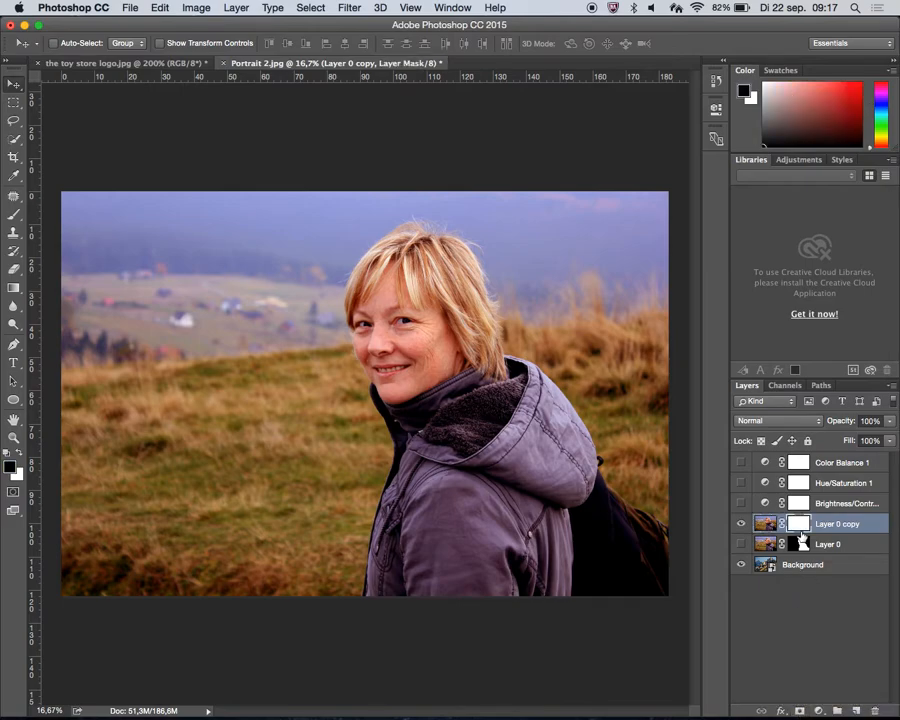
- Apply a radial black-to-white gradient on Layer 0 copy's mask, starting at the woman's face and extending toward the photo's lower-left area
{"action": "left_click", "coordinate": [14, 289]}
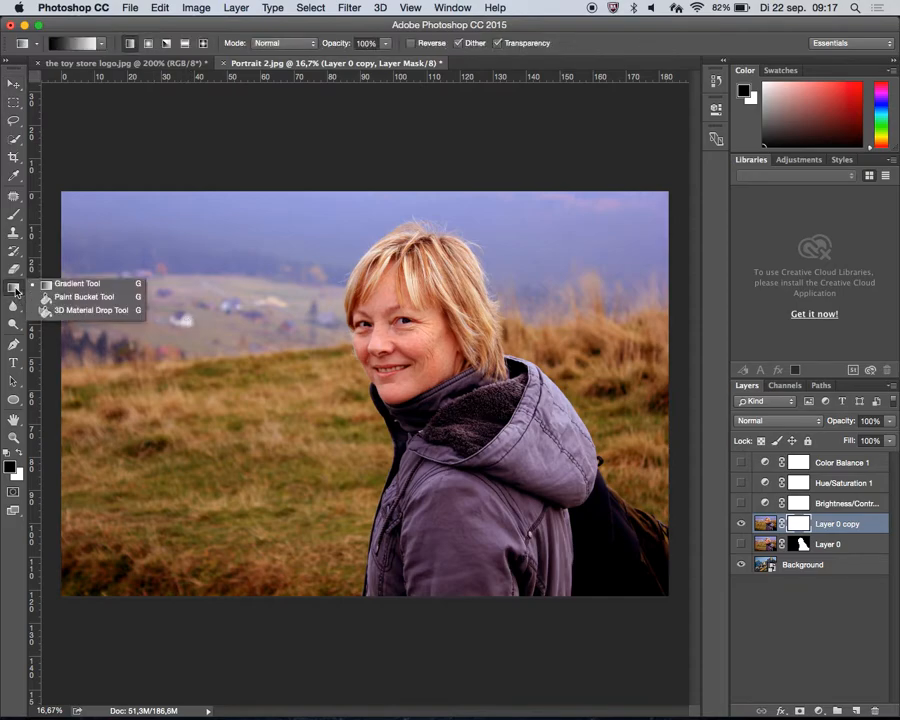
{"action": "left_click", "coordinate": [72, 287]}
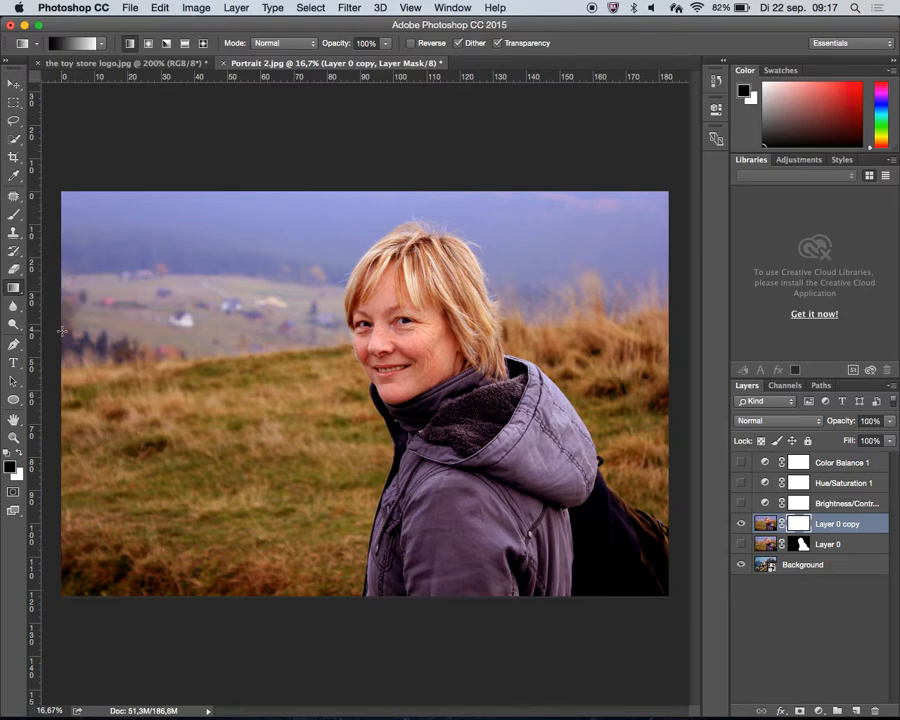
{"action": "left_click", "coordinate": [148, 44]}
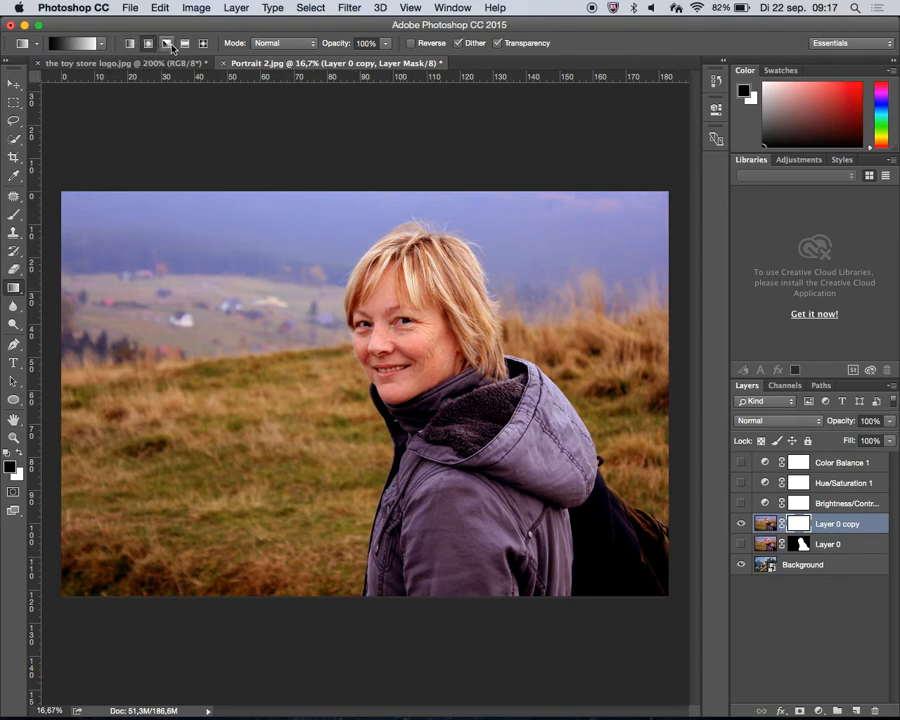
{"action": "left_click", "coordinate": [130, 44]}
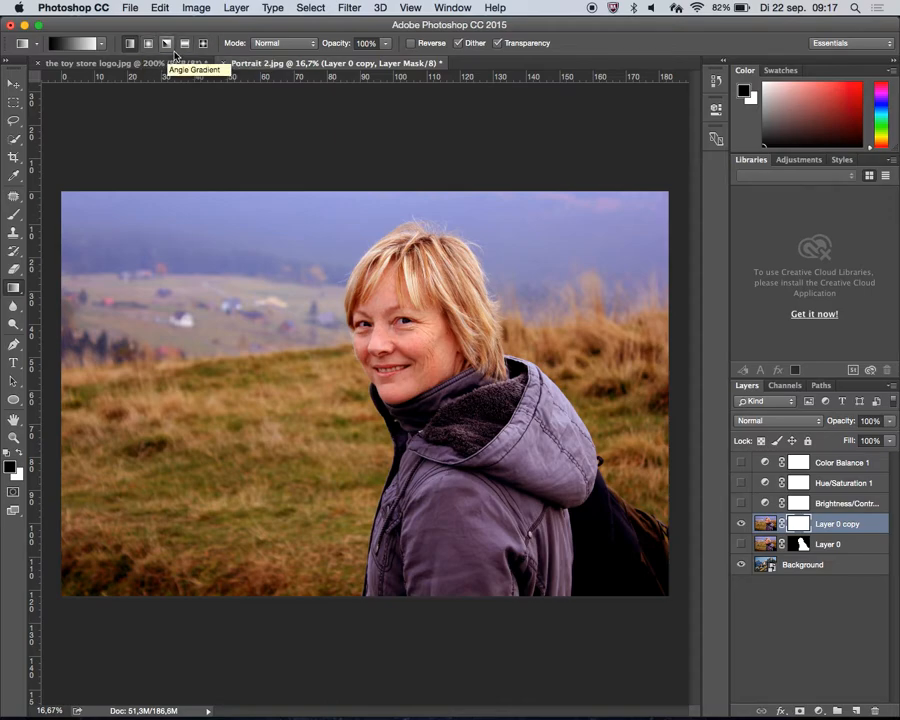
{"action": "left_click", "coordinate": [149, 45]}
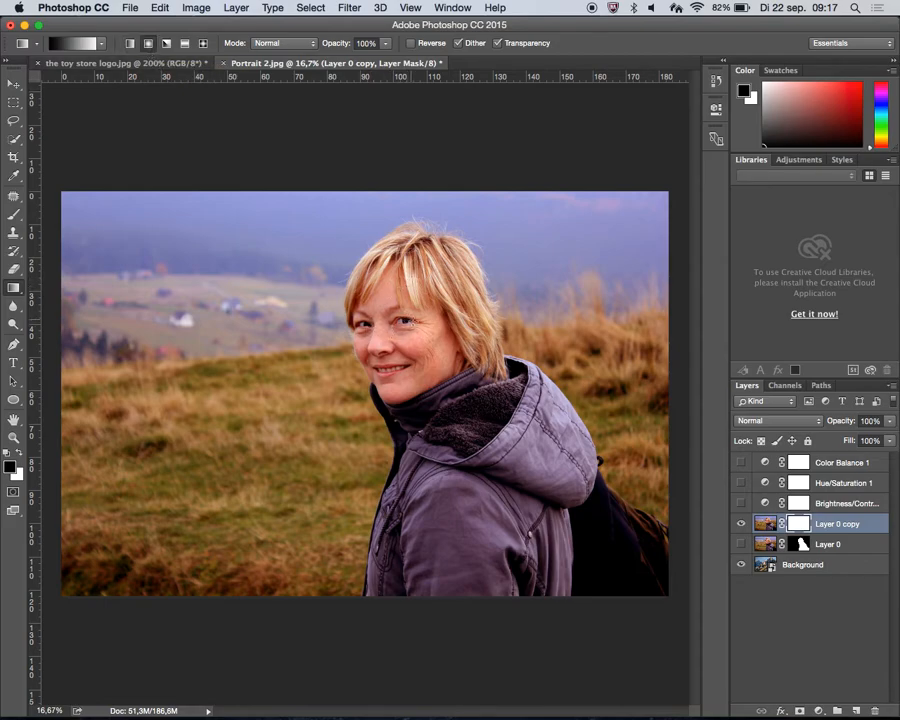
{"action": "left_click_drag", "start_coordinate": [384, 337], "coordinate": [253, 580]}
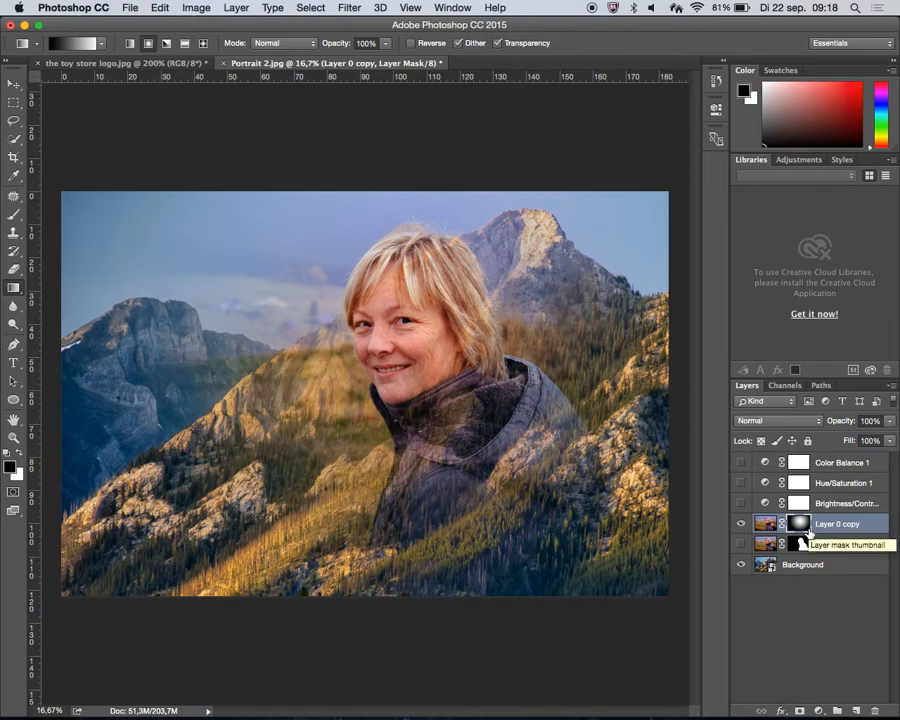
- Try inverting the radial gradient mask on Layer 0 copy, and restore it with the white centre
{"action": "key", "text": "super+i"}
{"action": "key", "text": "super+i"}
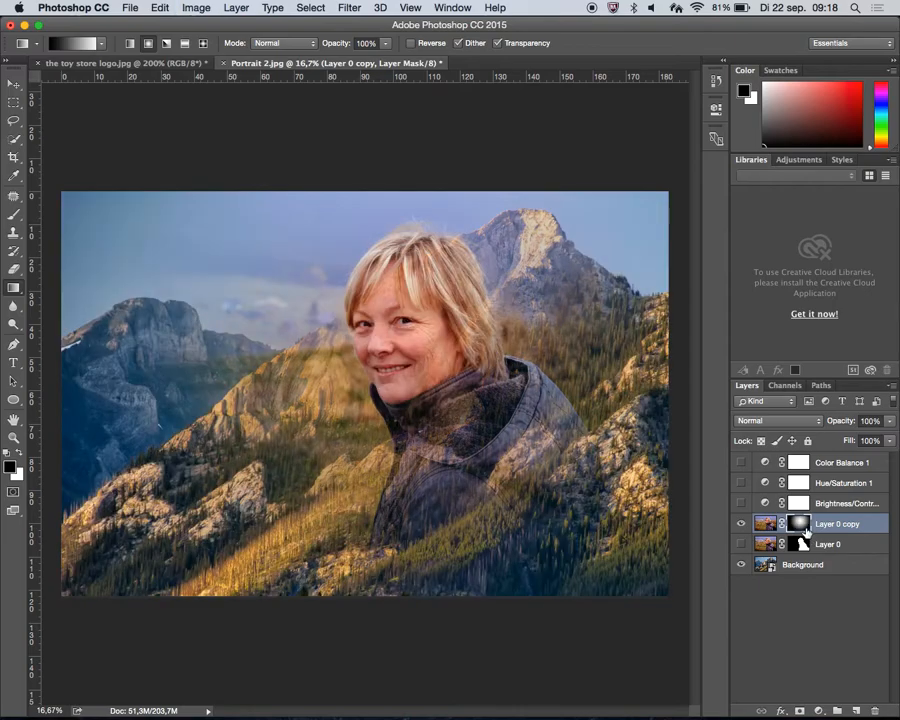
{"action": "key", "text": "super+i"}
{"action": "key", "text": "super+i"}
- Activate the Type tool, switch to the slide presentation, and advance to the Layer Styles demo slide
{"action": "left_click", "coordinate": [14, 364]}
{"action": "key", "text": "ctrl+Right"}
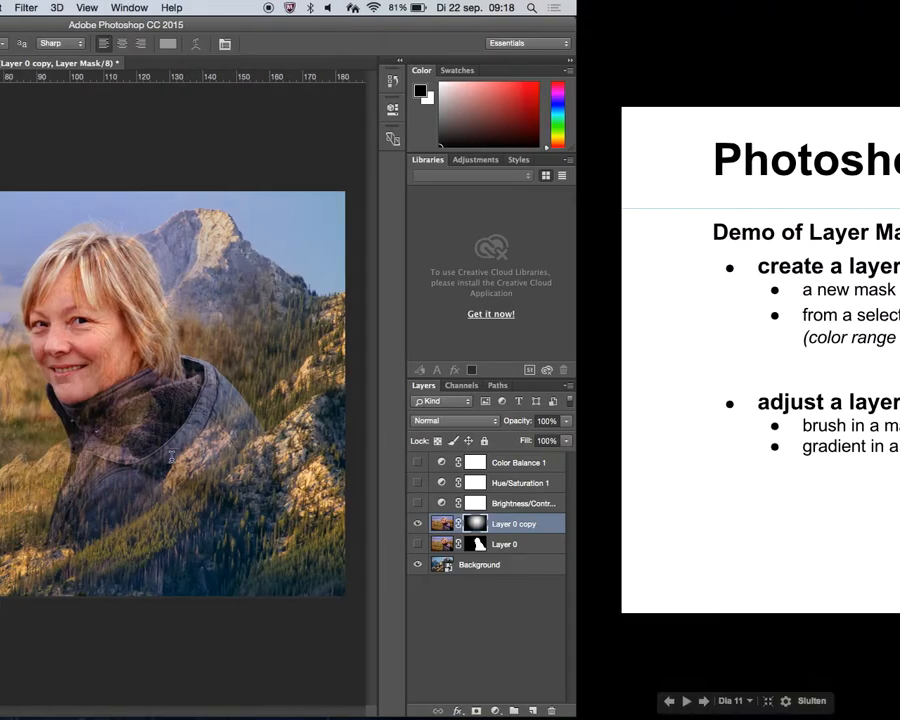
{"action": "key", "text": "Right"}
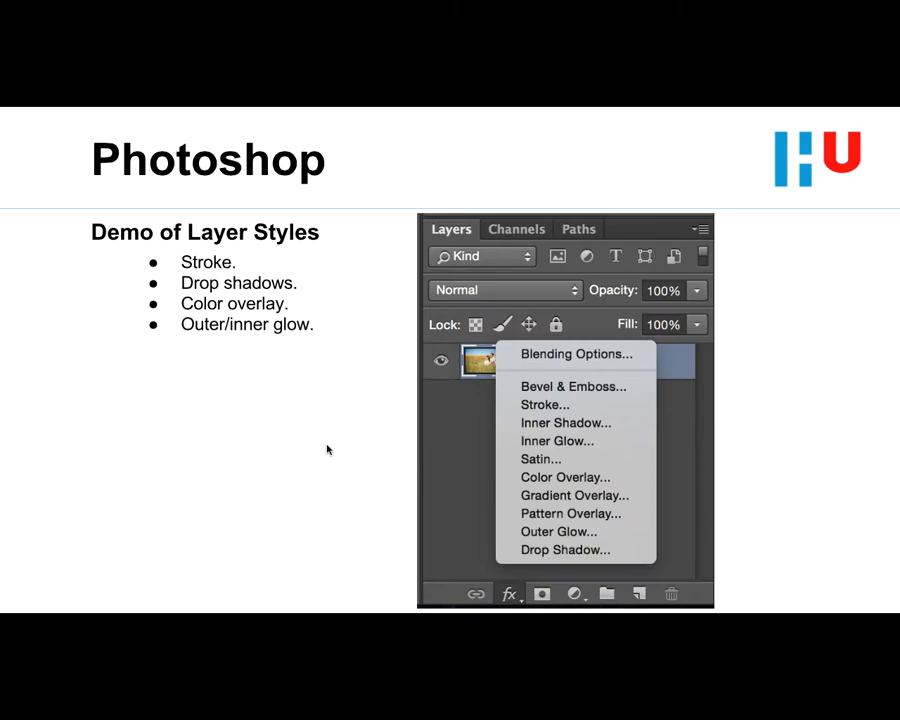
- Switch back to Photoshop and write "Greetings from" in the photo's lower-left area in Snell Roundhand Bold at 60 pt
{"action": "key", "text": "super+Tab"}
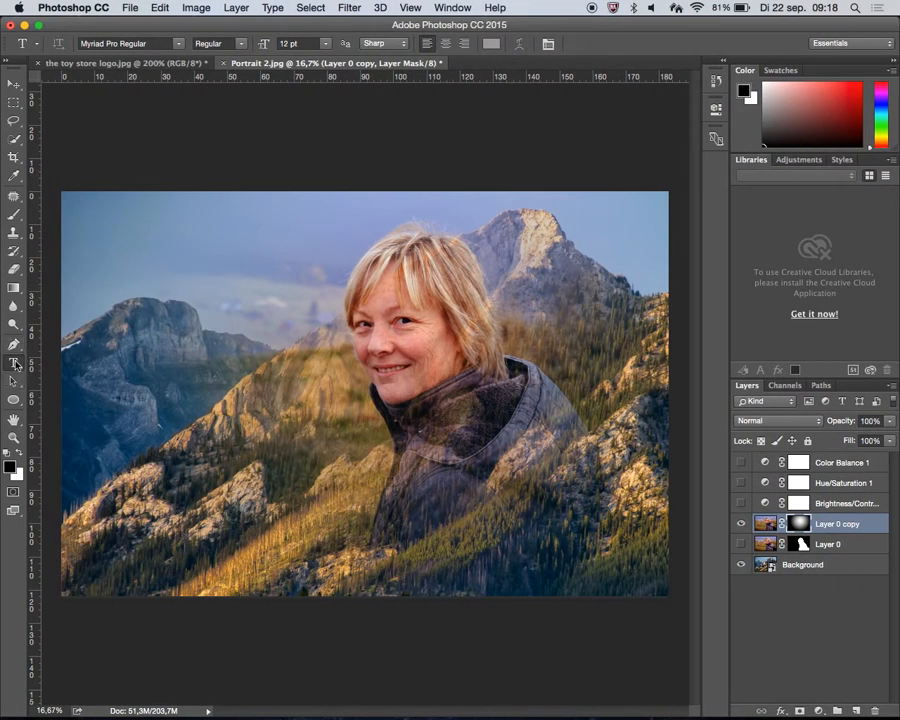
{"action": "left_click", "coordinate": [92, 551]}
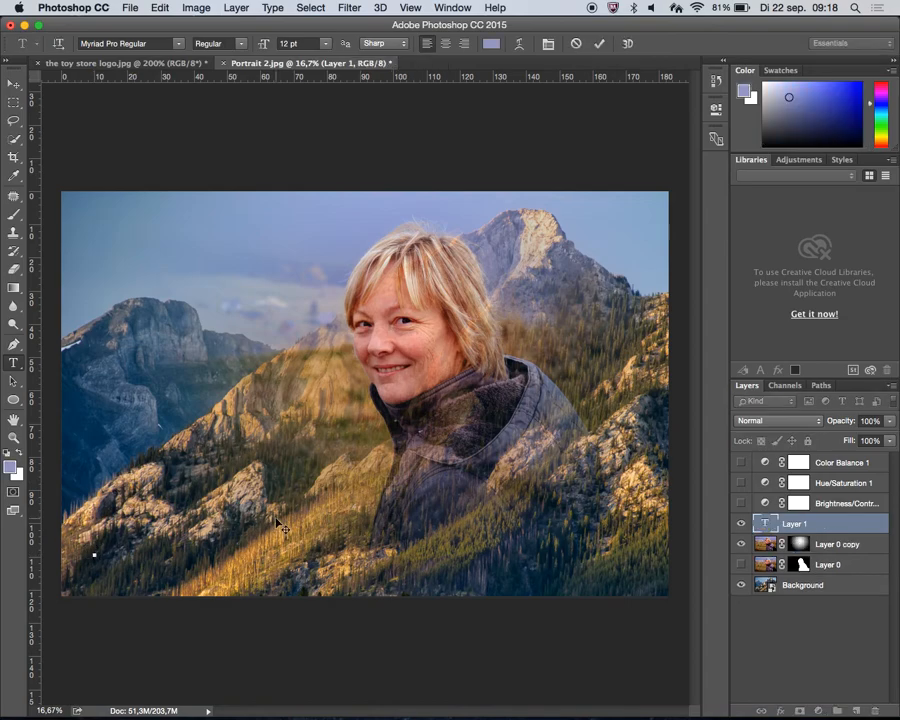
{"action": "left_click", "coordinate": [324, 44]}
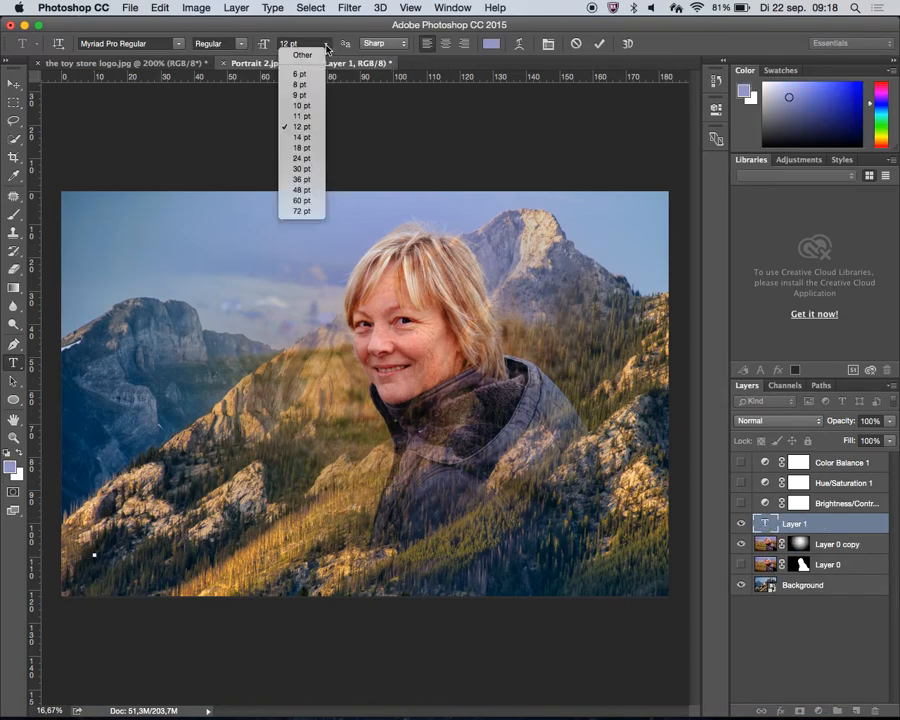
{"action": "left_click", "coordinate": [303, 200]}
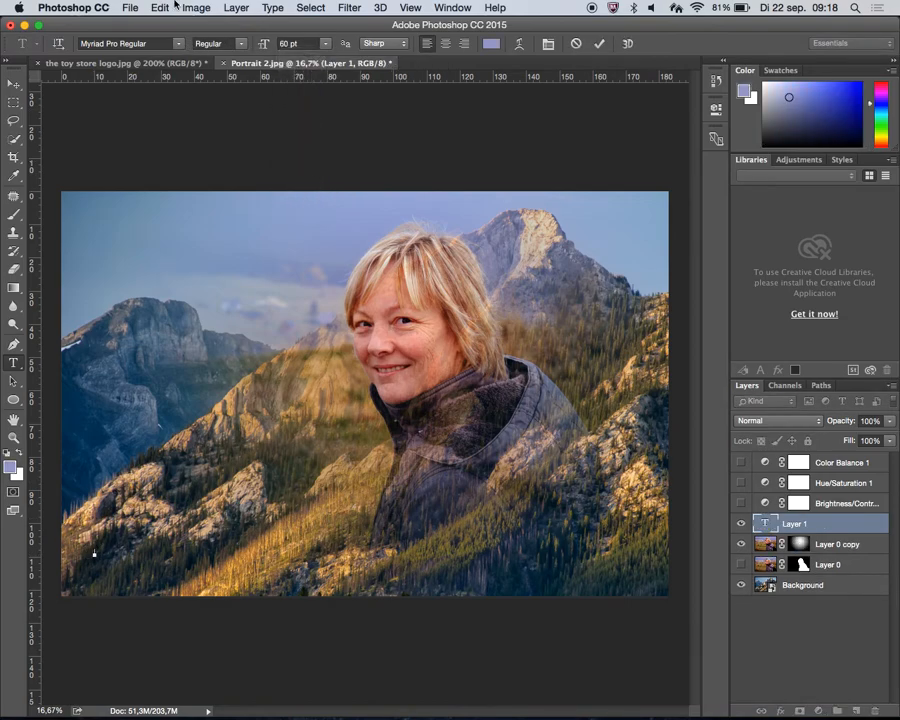
{"action": "left_click", "coordinate": [178, 44]}
{"action": "scroll", "coordinate": [190, 240], "scroll_direction": "down", "scroll_amount": 10}
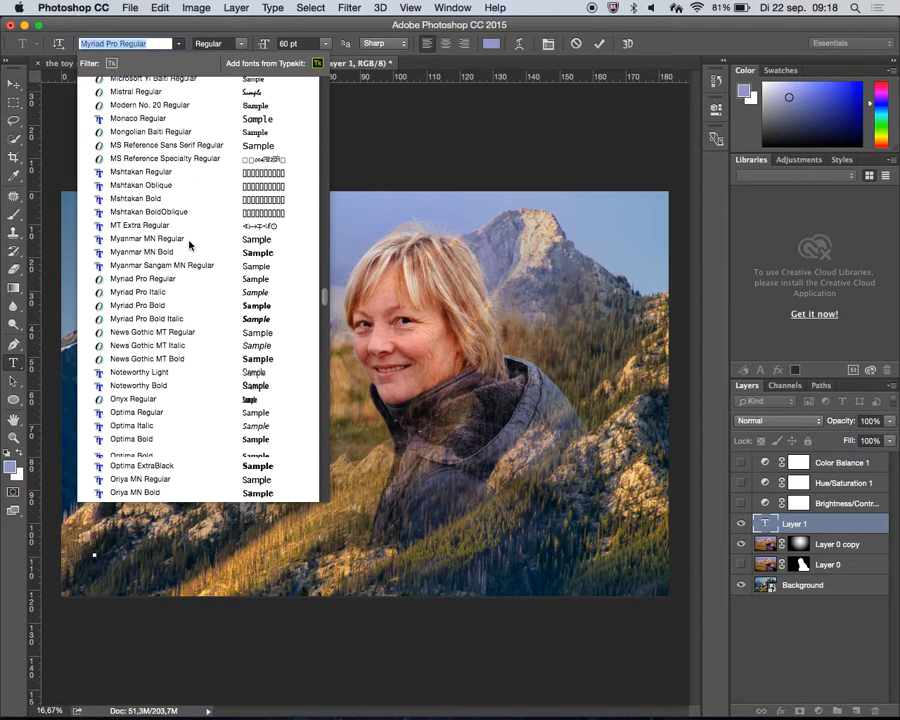
{"action": "scroll", "coordinate": [190, 245], "scroll_direction": "down", "scroll_amount": 15}
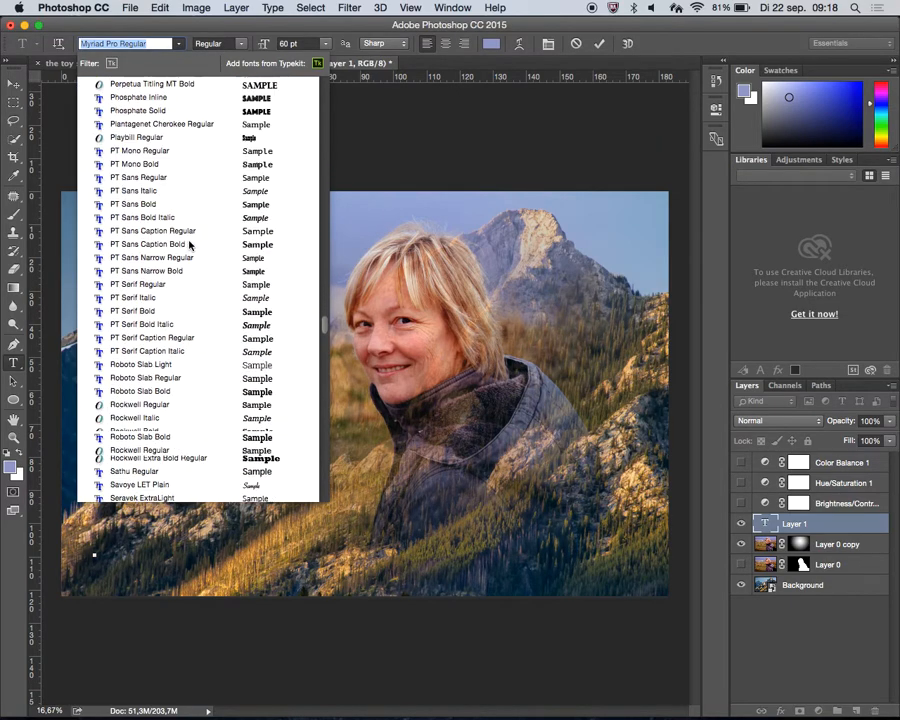
{"action": "scroll", "coordinate": [189, 245], "scroll_direction": "down", "scroll_amount": 20}
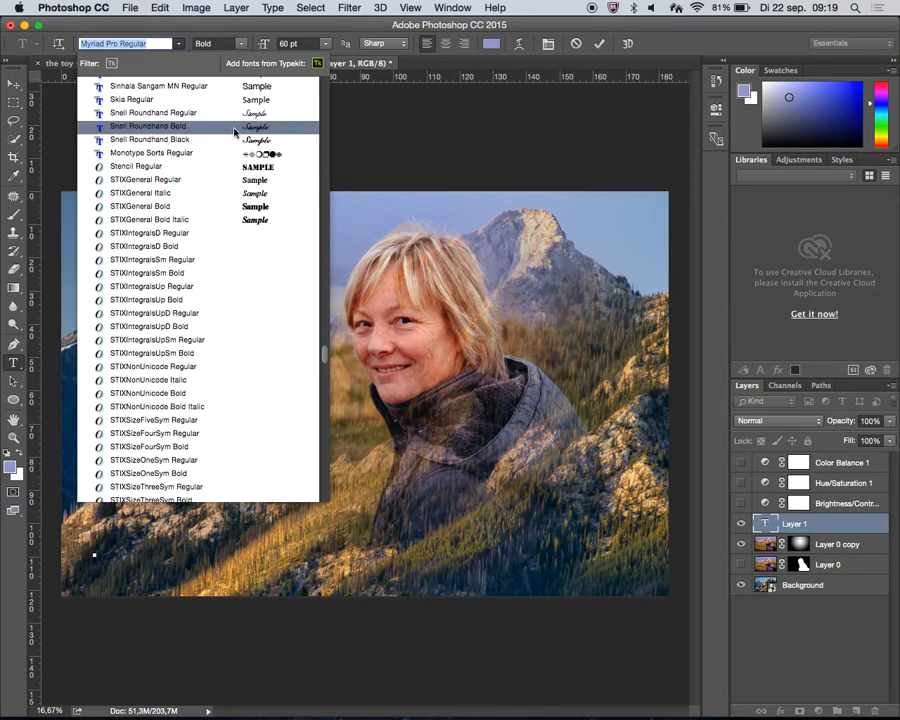
{"action": "left_click", "coordinate": [245, 132]}
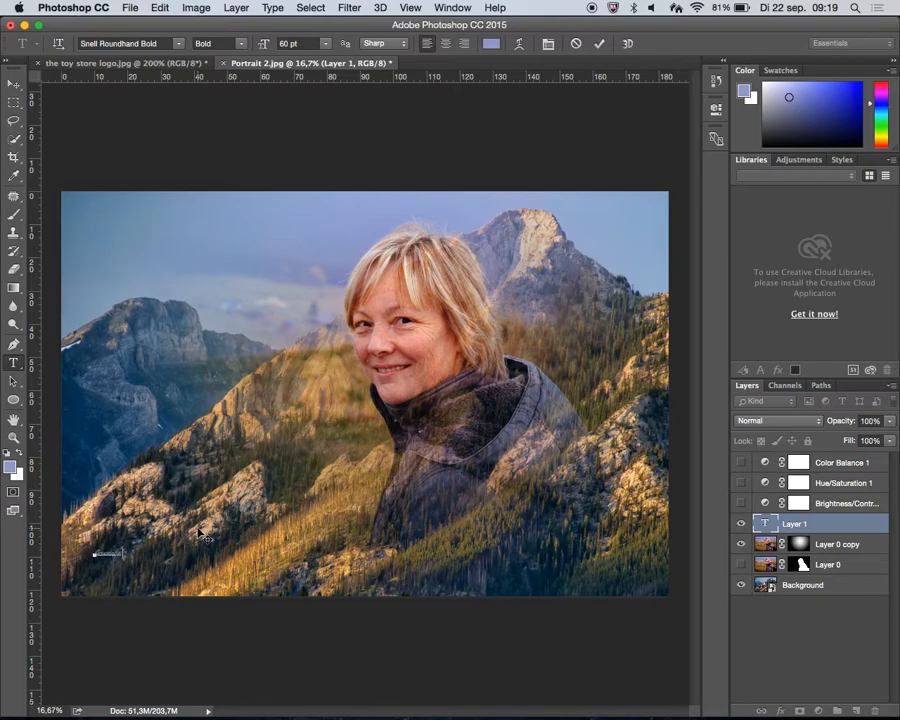
- Scale the "Greetings from" text up proportionally to about 739% so it spans roughly half the photo's width
{"action": "key", "text": "super+a"}
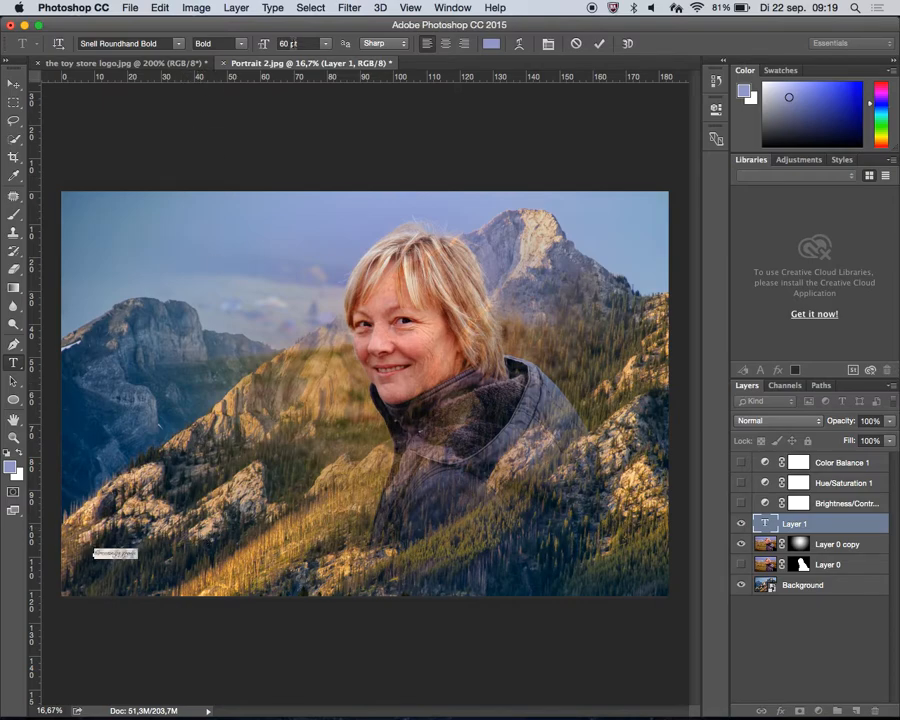
{"action": "left_click", "coordinate": [267, 44]}
{"action": "left_click", "coordinate": [14, 85]}
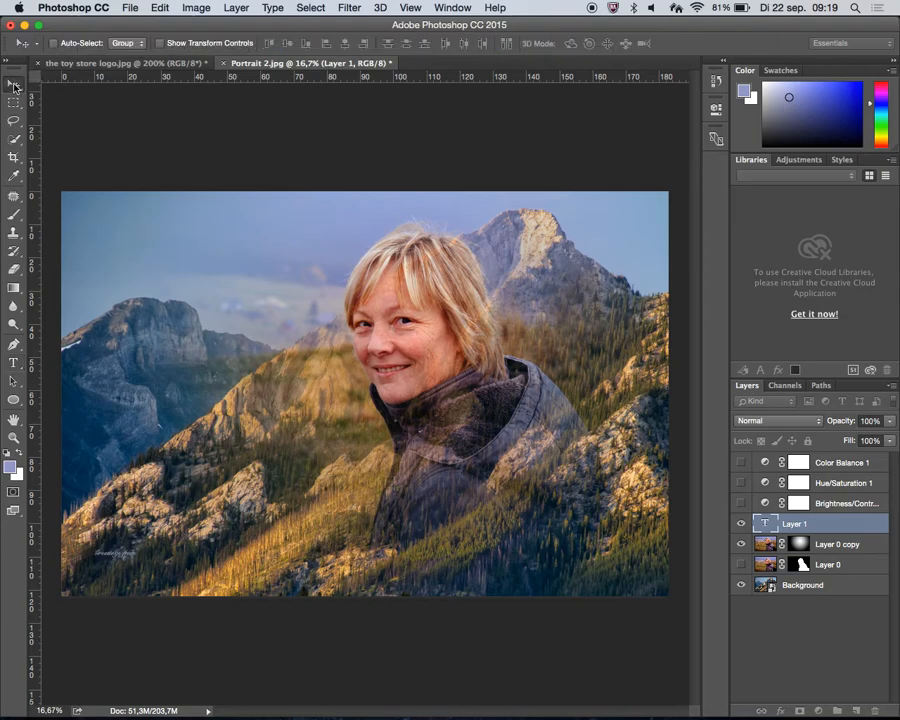
{"action": "key", "text": "super+t"}
{"action": "left_click_drag", "start_coordinate": [144, 538], "coordinate": [412, 478]}
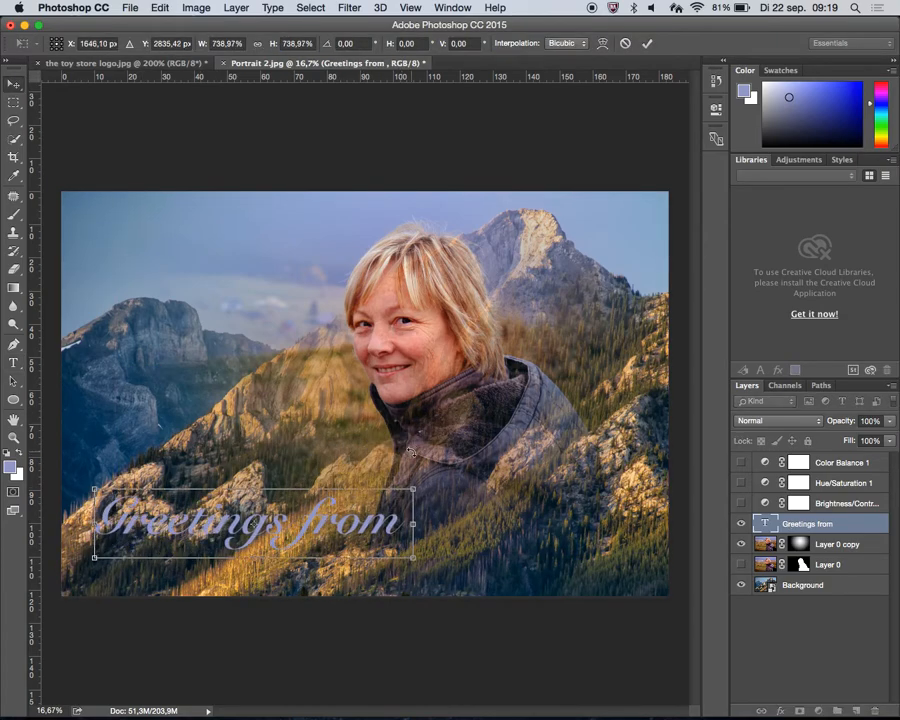
{"action": "key", "text": "Return"}
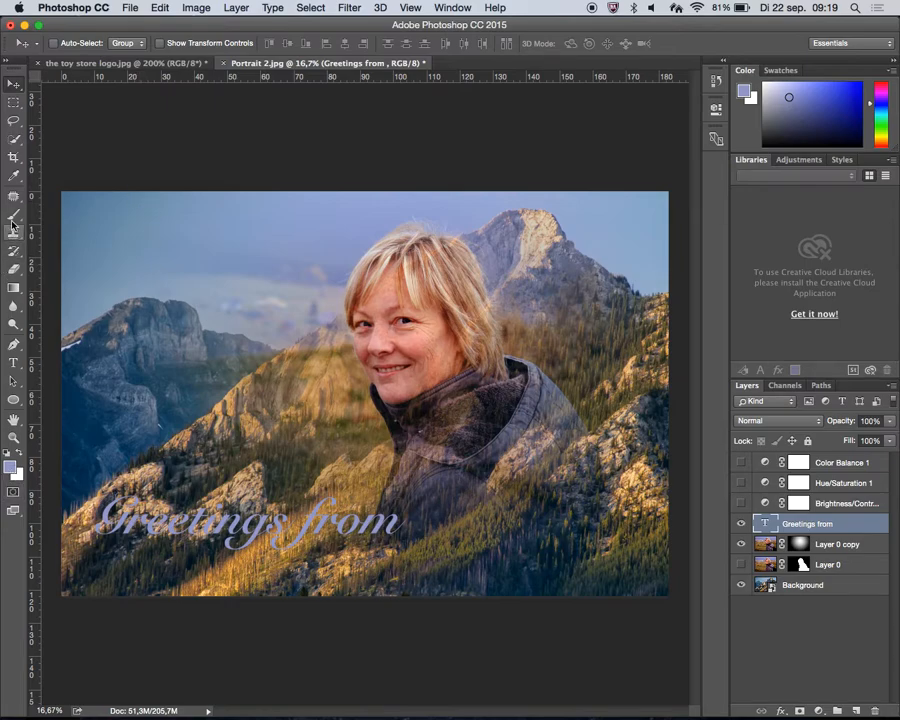
- Append "Scotland" to the end of the "Greetings from" text
{"action": "left_click", "coordinate": [13, 363]}
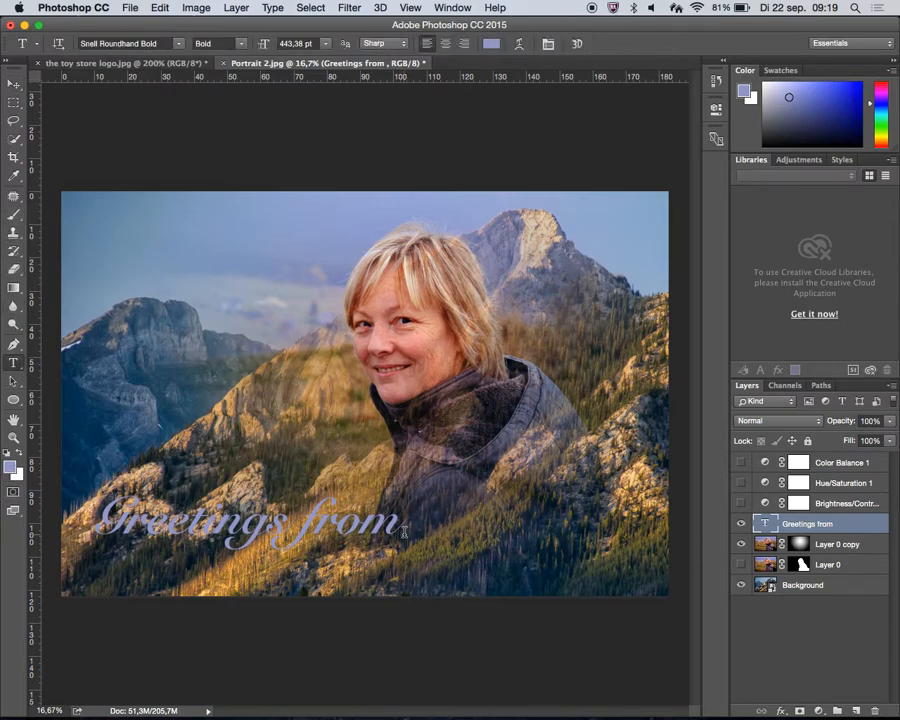
{"action": "left_click", "coordinate": [404, 528]}
{"action": "type", "text": "Scotland"}
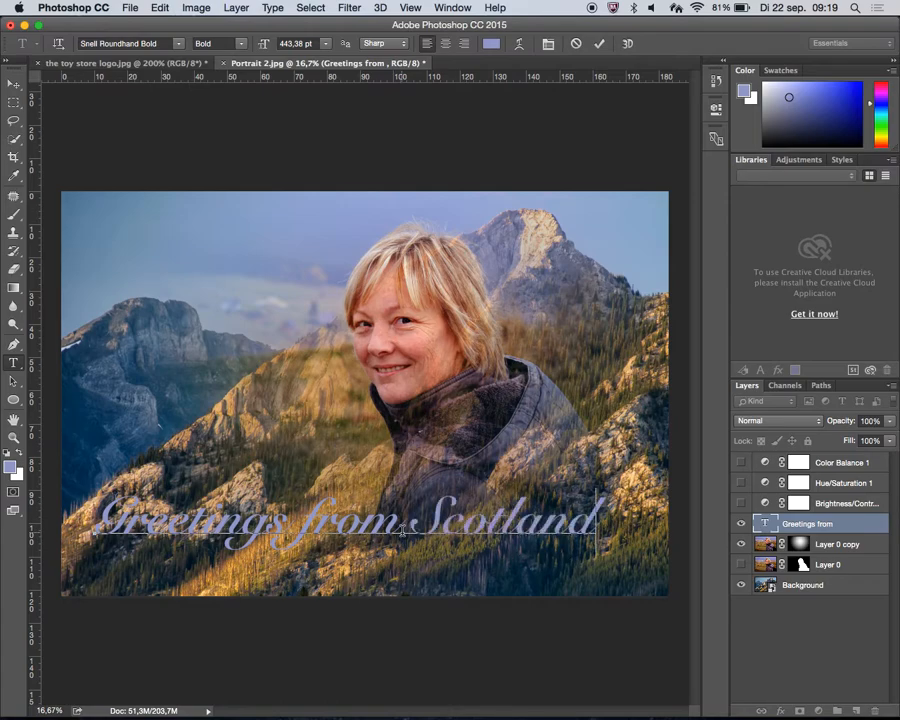
- Set the whole greeting text's colour to white (ffffff) and move it slightly down and to the right
{"action": "key", "text": "super+a"}
{"action": "left_click", "coordinate": [493, 42]}
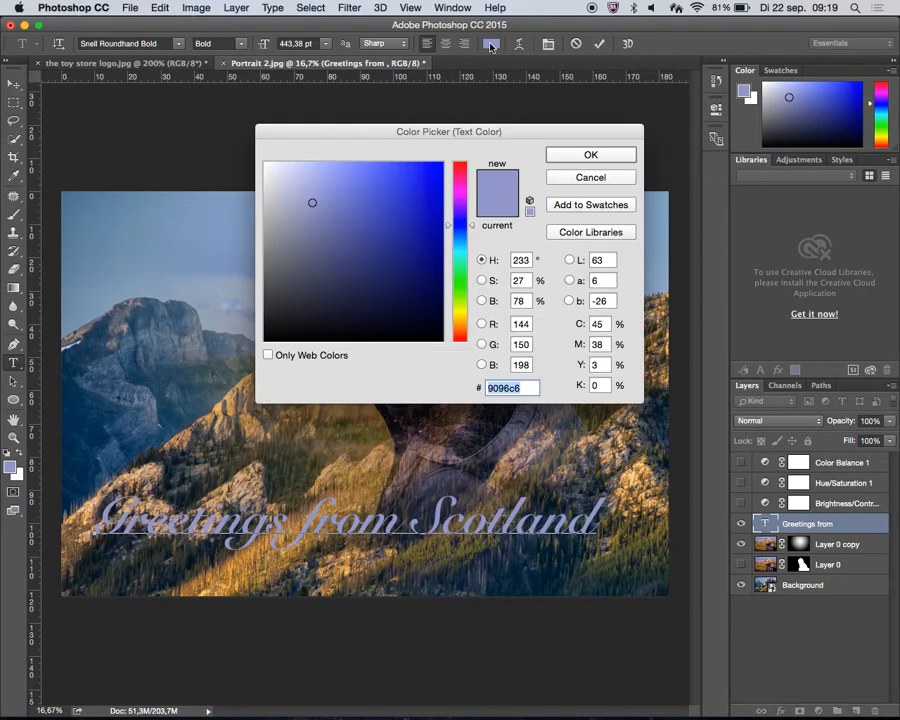
{"action": "type", "text": "ffffff"}
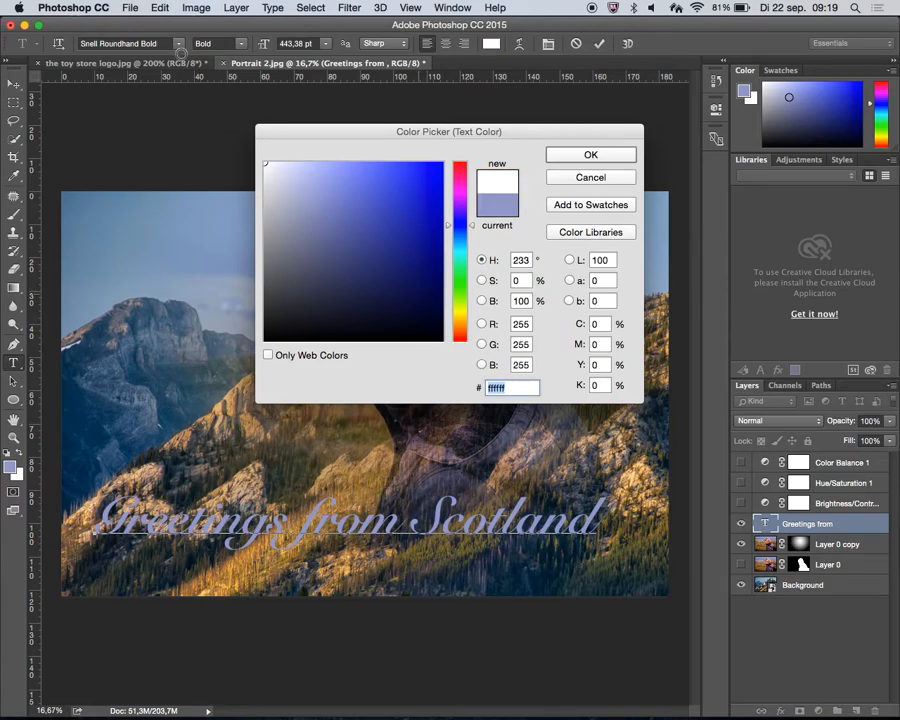
{"action": "left_click", "coordinate": [590, 155]}
{"action": "left_click", "coordinate": [13, 85]}
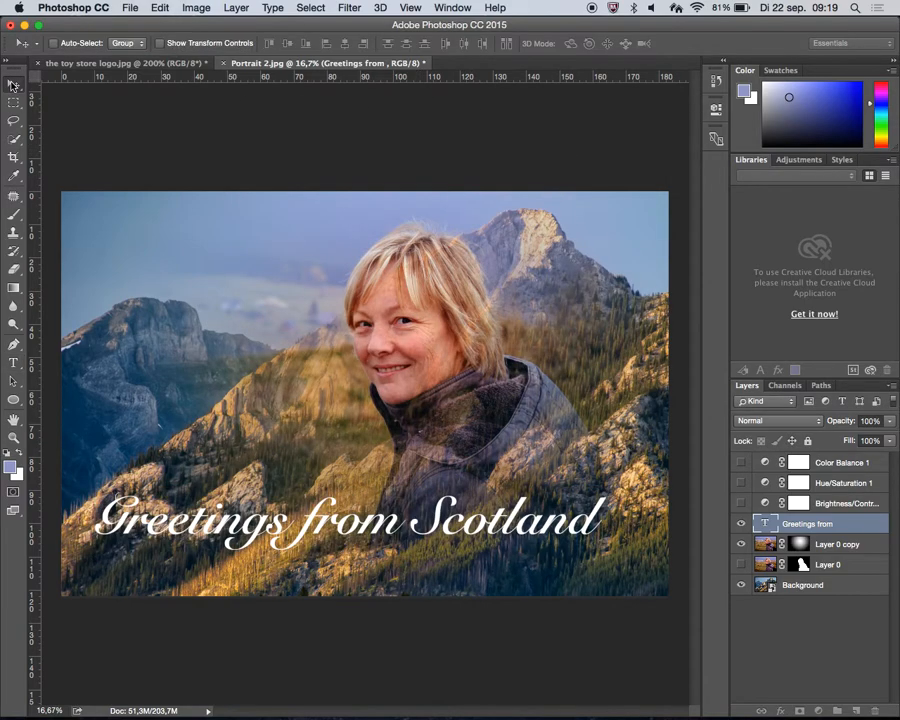
{"action": "left_click_drag", "start_coordinate": [322, 485], "coordinate": [338, 507]}
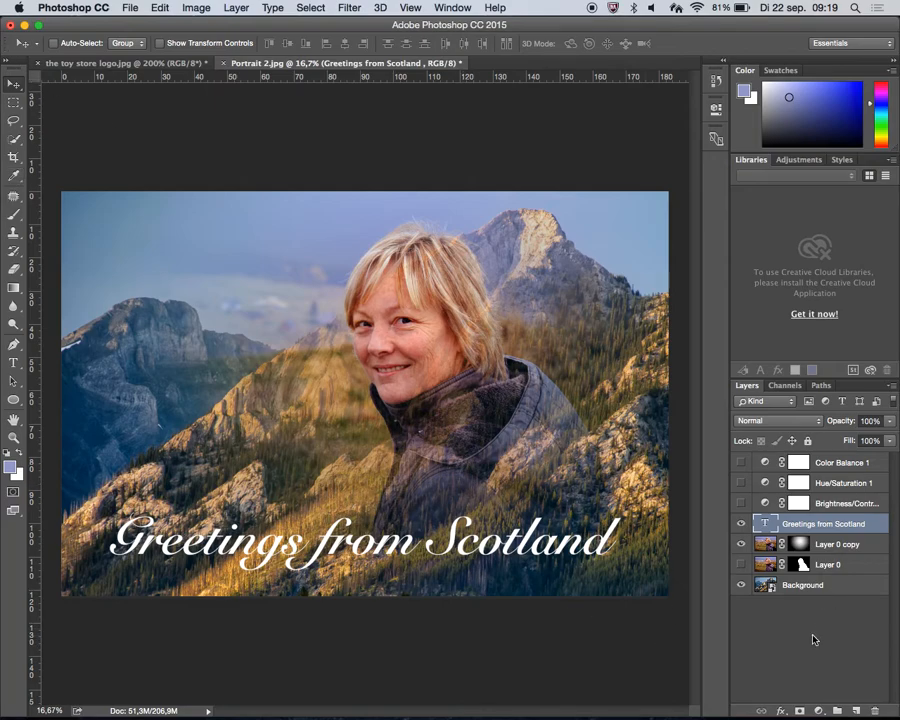
- Add a Drop Shadow effect to the Greetings from Scotland layer and compare the text with the preview off and on
{"action": "mouse_move", "coordinate": [787, 716]}
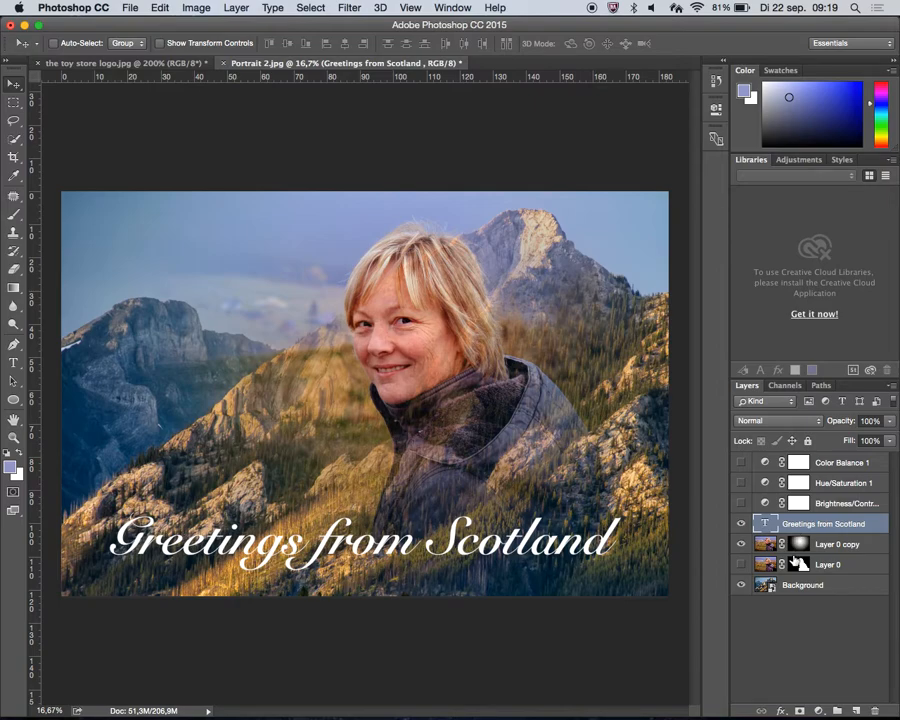
{"action": "left_click", "coordinate": [785, 710]}
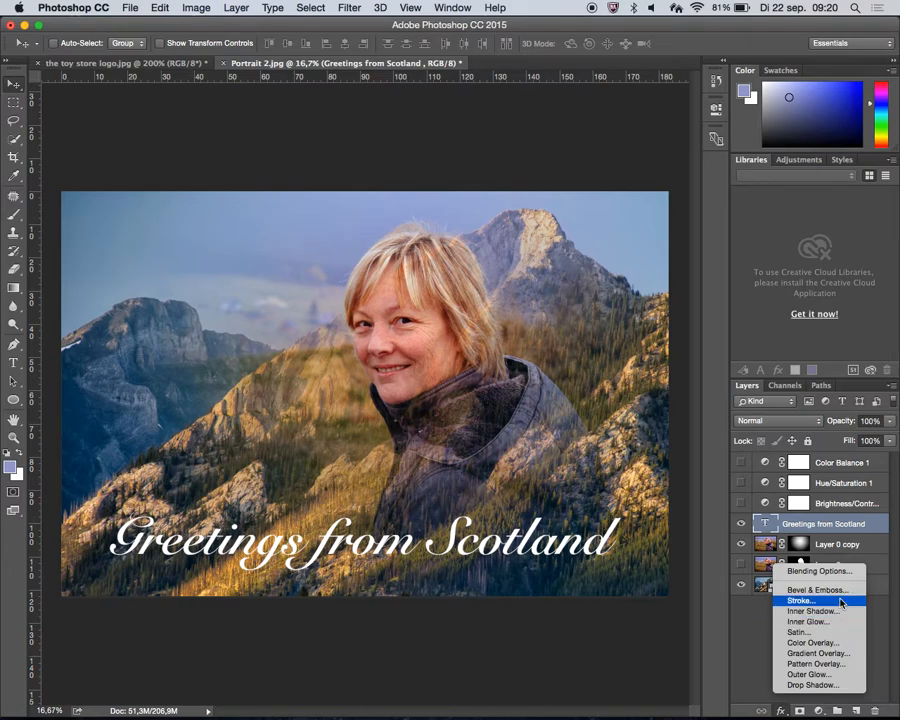
{"action": "left_click", "coordinate": [834, 686]}
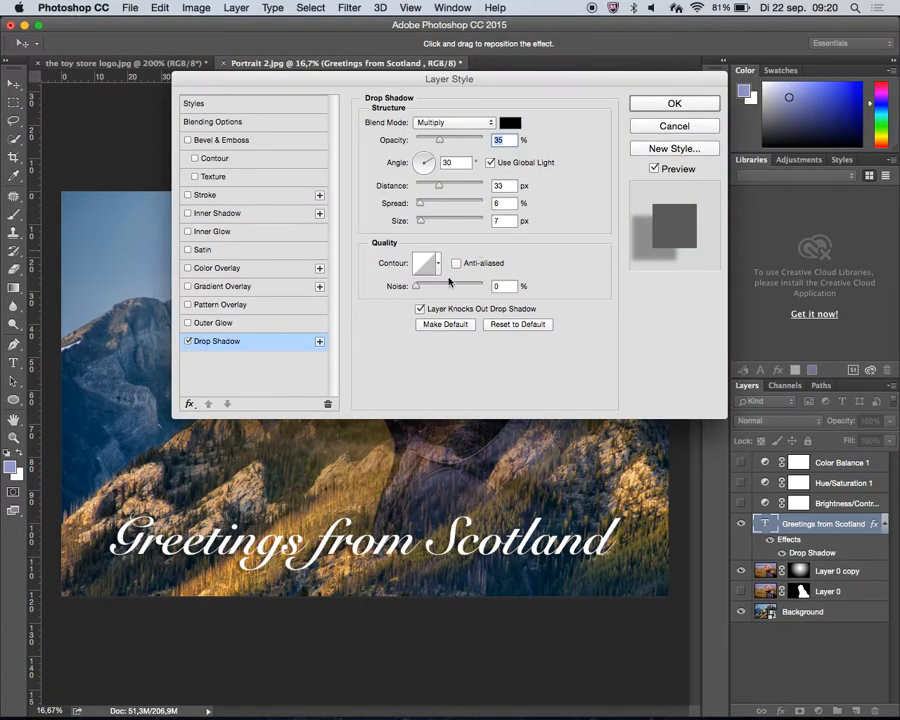
{"action": "left_click", "coordinate": [655, 169]}
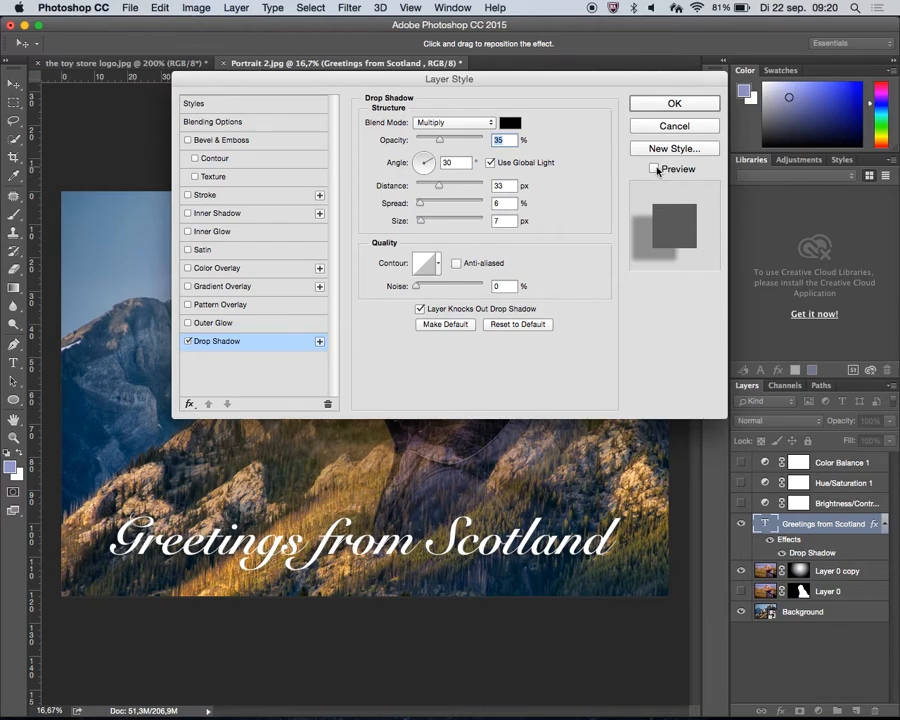
{"action": "left_click", "coordinate": [655, 169]}
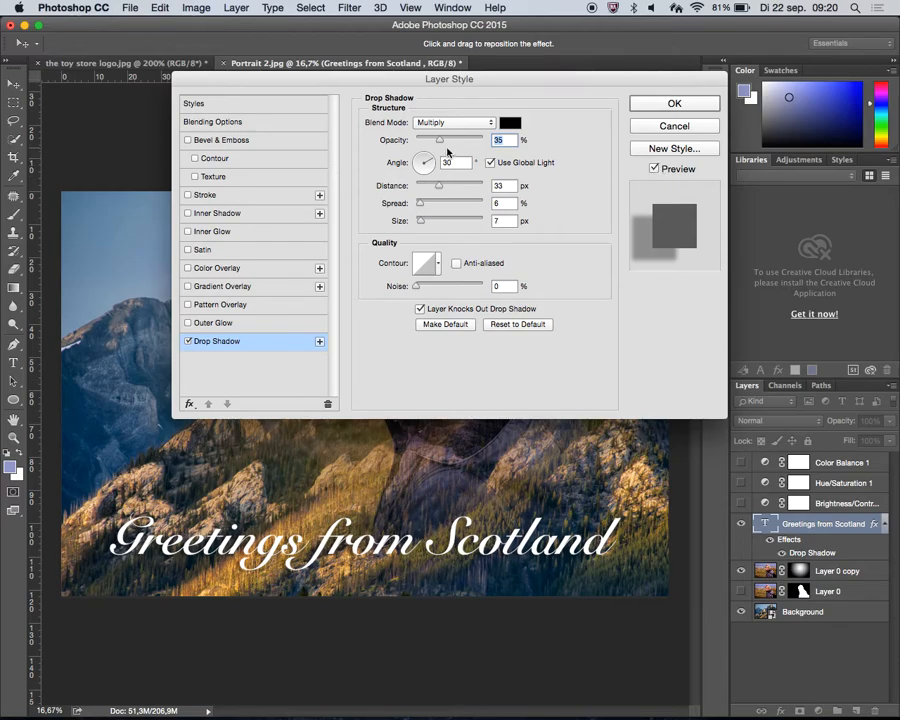
- Set the text's drop shadow to 44% opacity, 62° angle, 35 px distance, 97% spread and 27 px size
{"action": "left_click_drag", "start_coordinate": [440, 140], "coordinate": [500, 140]}
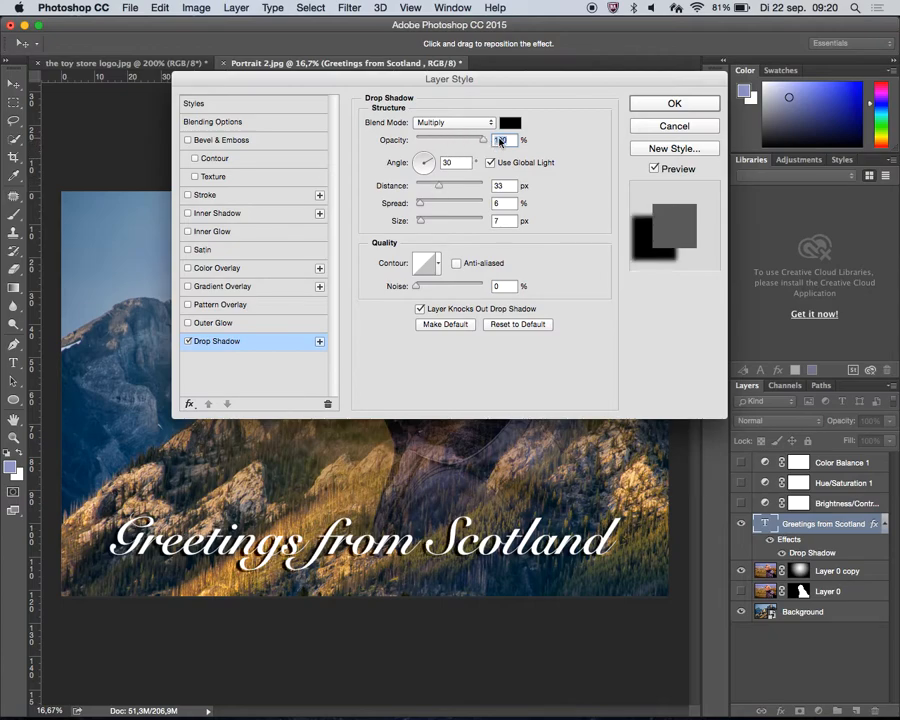
{"action": "left_click_drag", "start_coordinate": [440, 185], "coordinate": [428, 155]}
{"action": "left_click", "coordinate": [440, 186]}
{"action": "left_click_drag", "start_coordinate": [422, 203], "coordinate": [481, 207]}
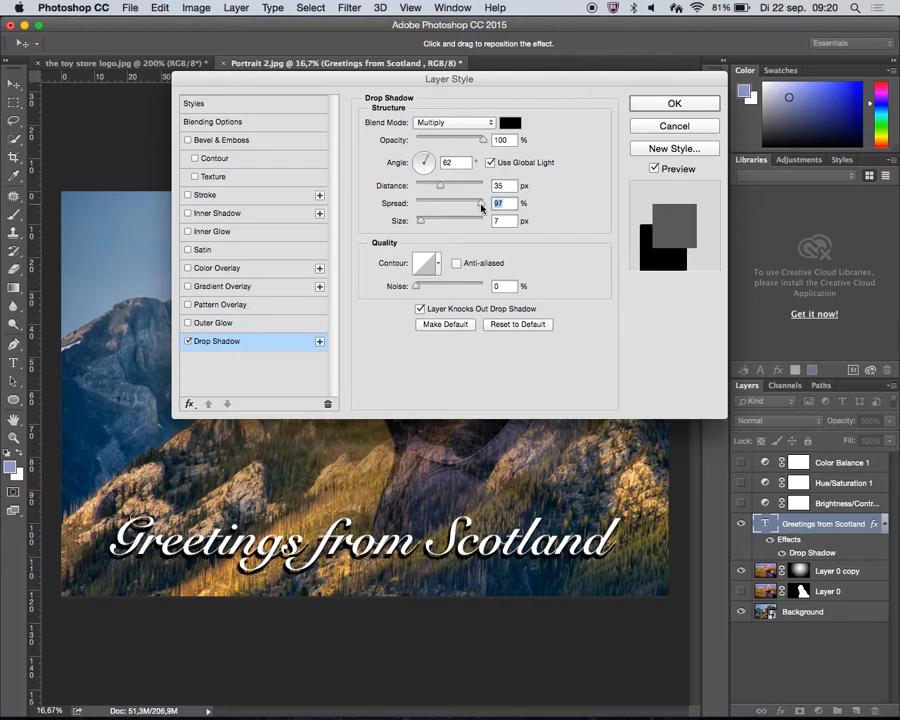
{"action": "left_click", "coordinate": [421, 221]}
{"action": "left_click_drag", "start_coordinate": [423, 224], "coordinate": [429, 224]}
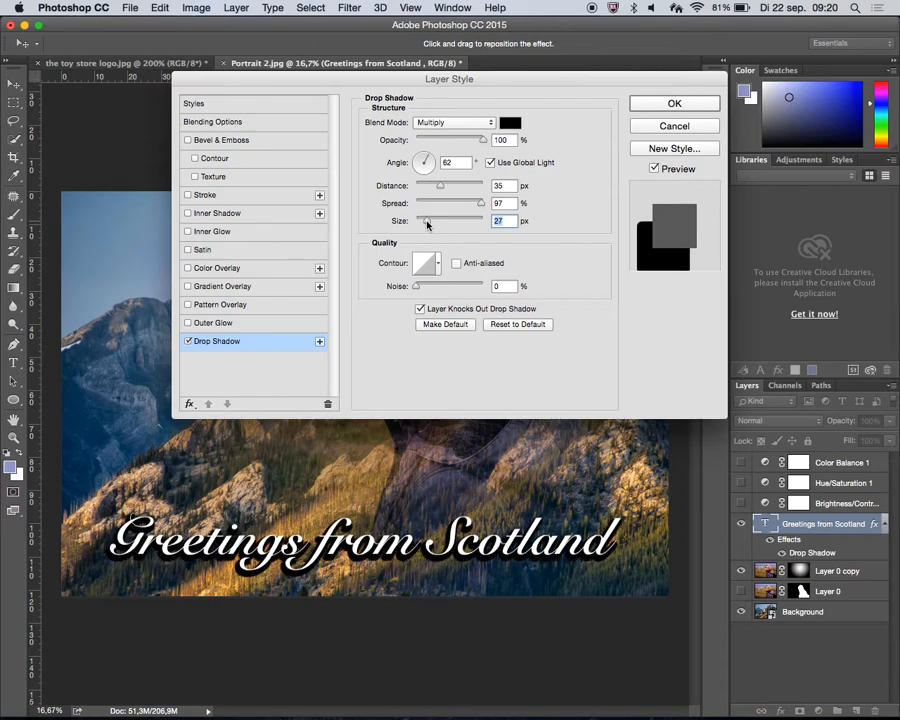
{"action": "left_click_drag", "start_coordinate": [453, 142], "coordinate": [446, 142]}
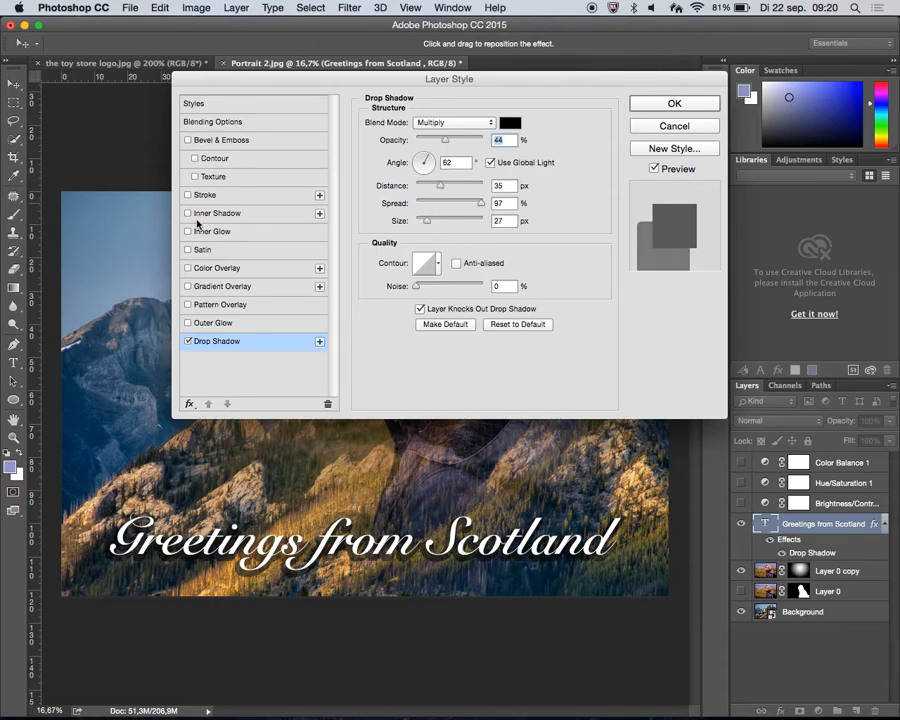
- Add a Color Overlay effect to the greeting text and try the yellow-green colour d8ff02
{"action": "left_click", "coordinate": [245, 270]}
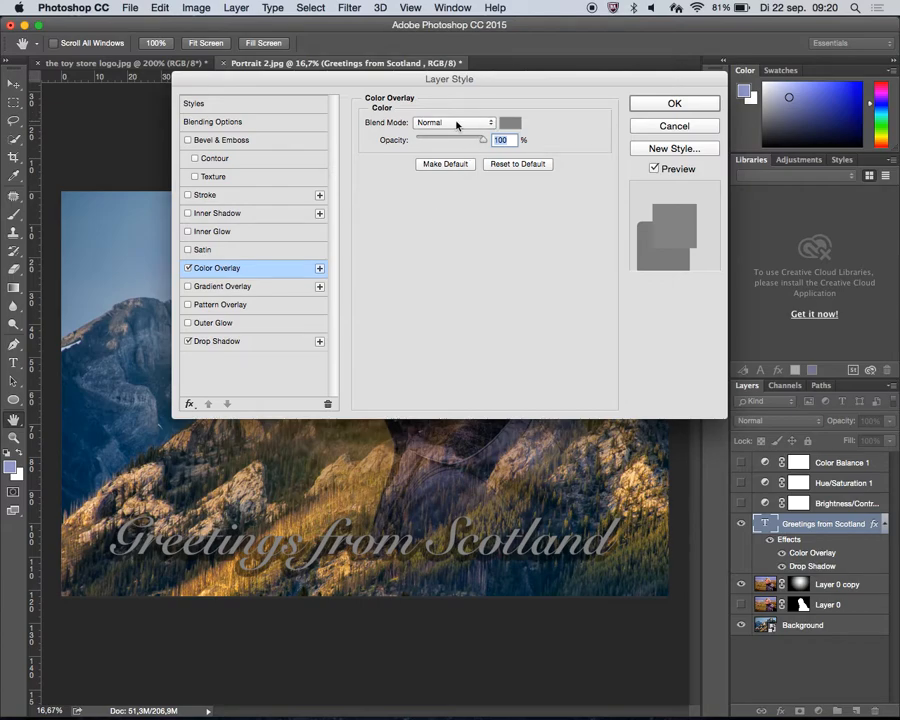
{"action": "left_click", "coordinate": [510, 123]}
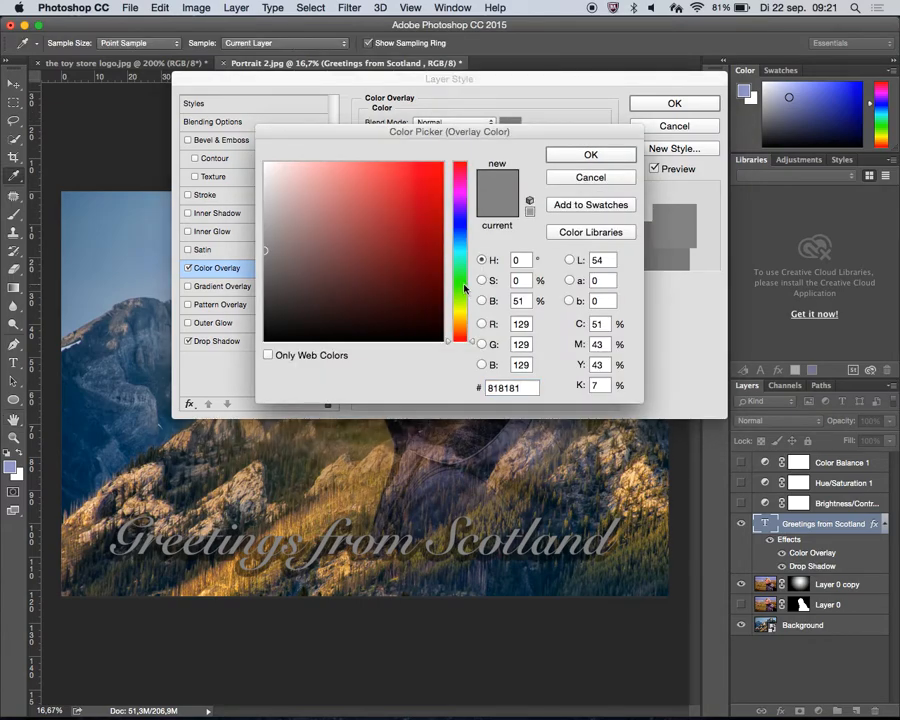
{"action": "left_click", "coordinate": [459, 307]}
{"action": "left_click_drag", "start_coordinate": [428, 221], "coordinate": [441, 163]}
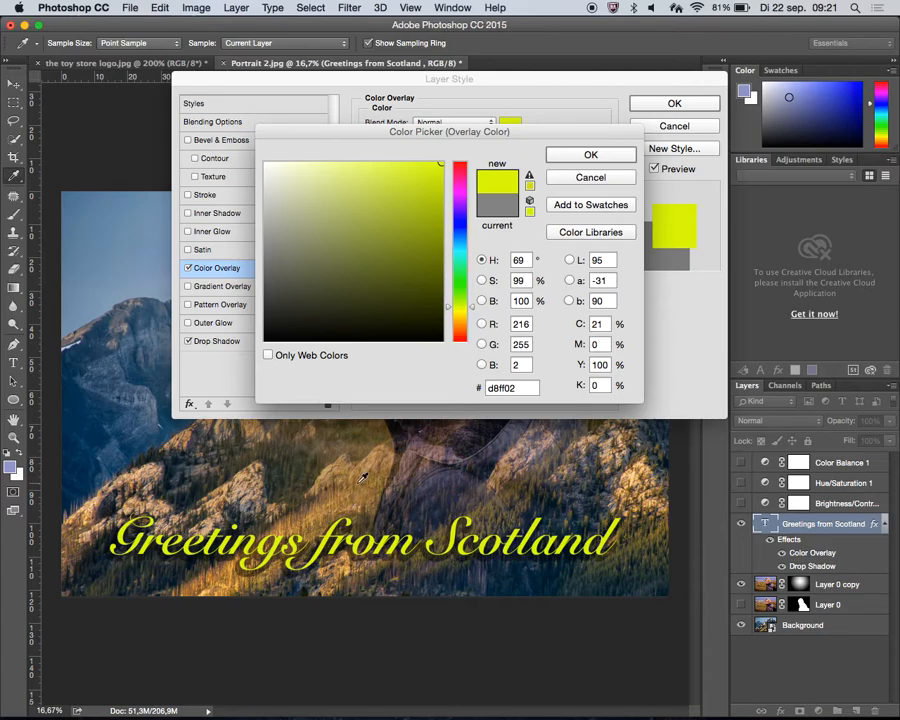
- Sample the overlay colour 7494ab from the photo's blue sky using All Layers, and apply the text's layer styles
{"action": "left_click", "coordinate": [295, 43]}
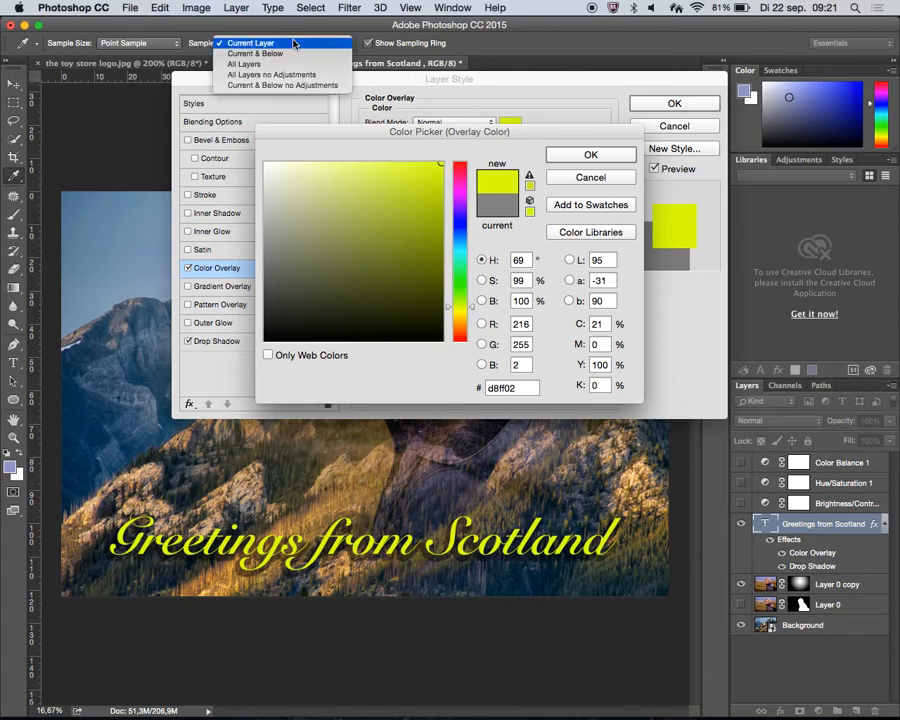
{"action": "left_click", "coordinate": [245, 64]}
{"action": "left_click", "coordinate": [112, 262]}
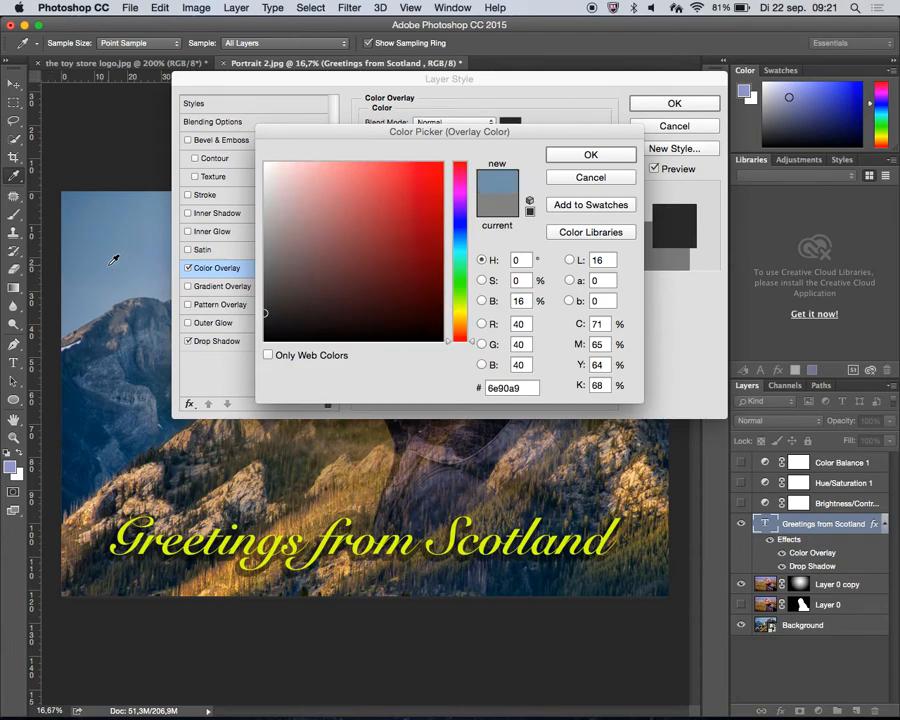
{"action": "left_click", "coordinate": [116, 256]}
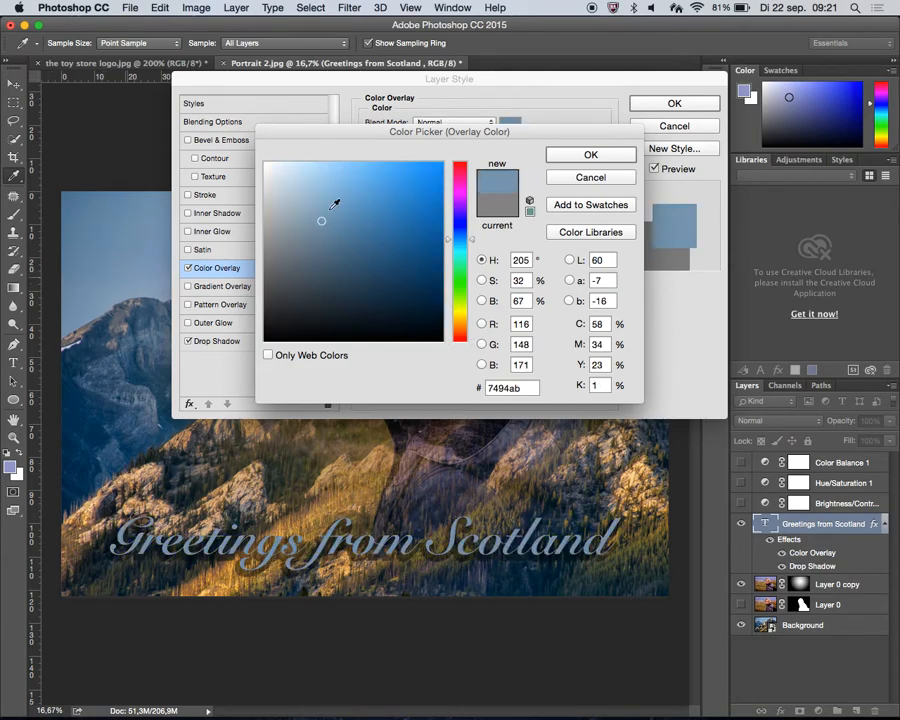
{"action": "left_click", "coordinate": [590, 156]}
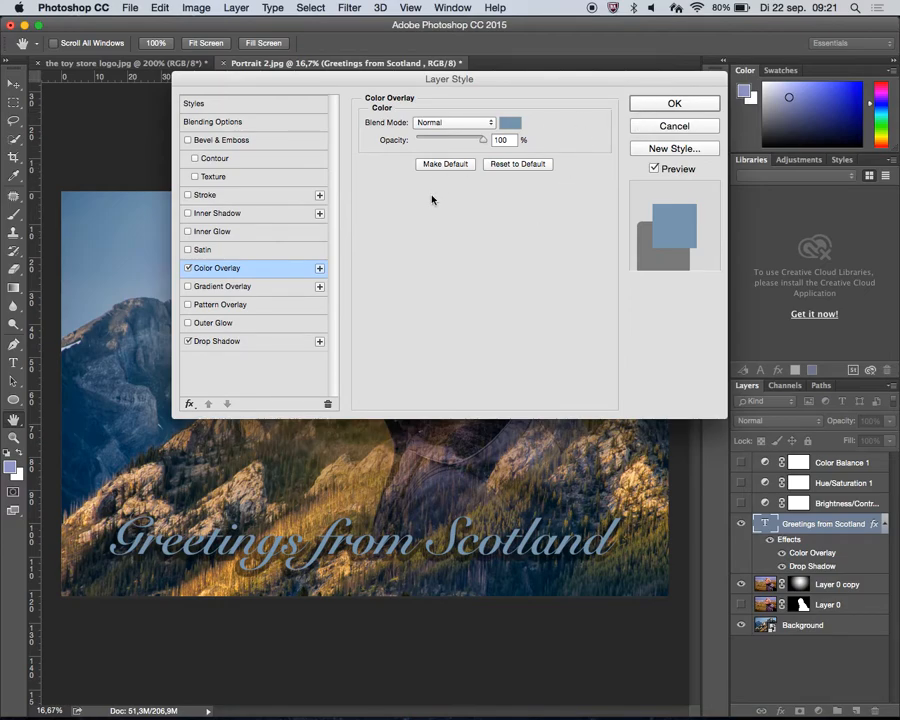
{"action": "left_click", "coordinate": [636, 105]}
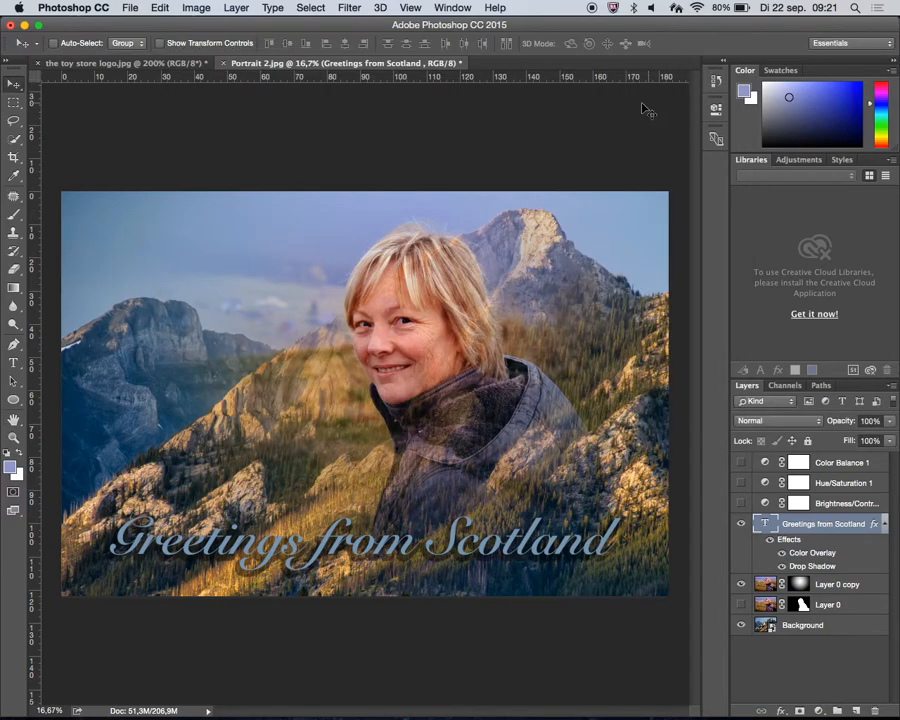
- Toggle the greeting text's Color Overlay and Drop Shadow effects off and on to compare the styled and plain text
{"action": "left_click", "coordinate": [783, 556]}
{"action": "left_click", "coordinate": [783, 555]}
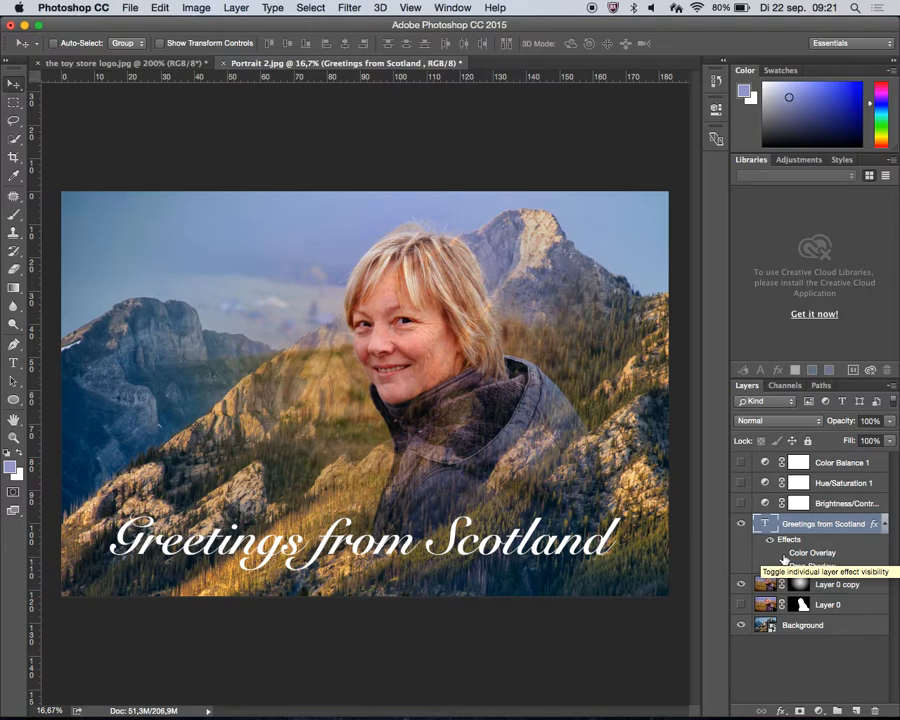
{"action": "left_click", "coordinate": [783, 555]}
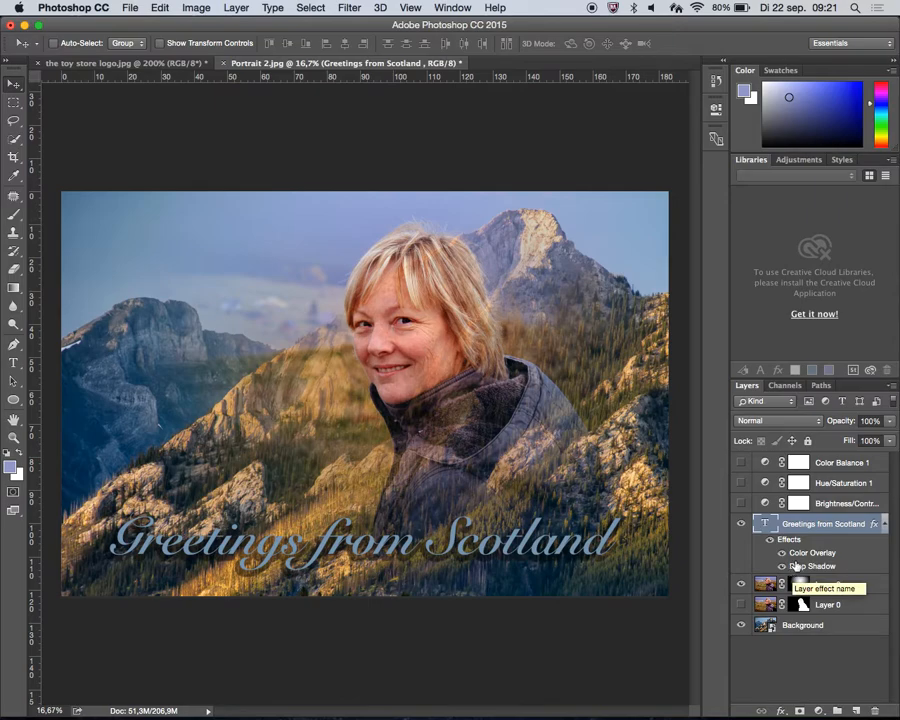
- Try a Bevel & Emboss effect on the greeting text, switch it off again and accept the layer styles
{"action": "double_click", "coordinate": [794, 566]}
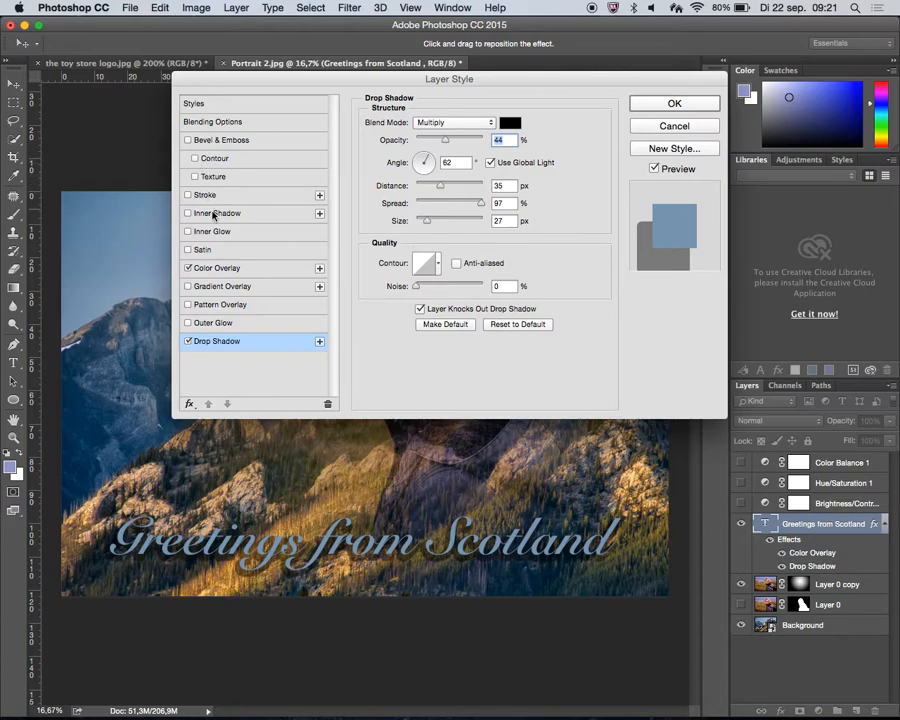
{"action": "left_click", "coordinate": [221, 141]}
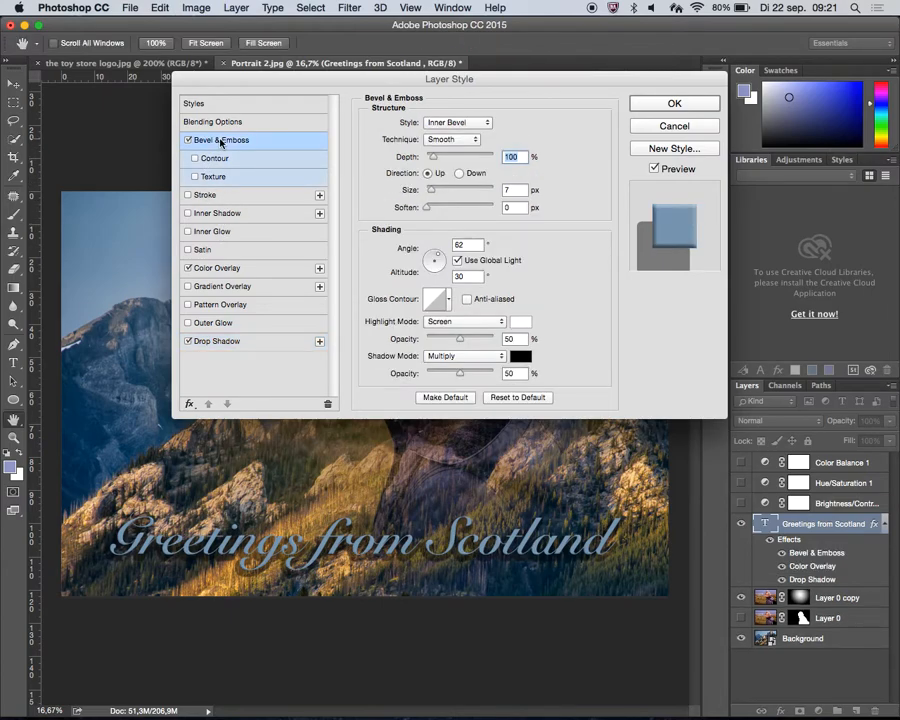
{"action": "left_click", "coordinate": [189, 140]}
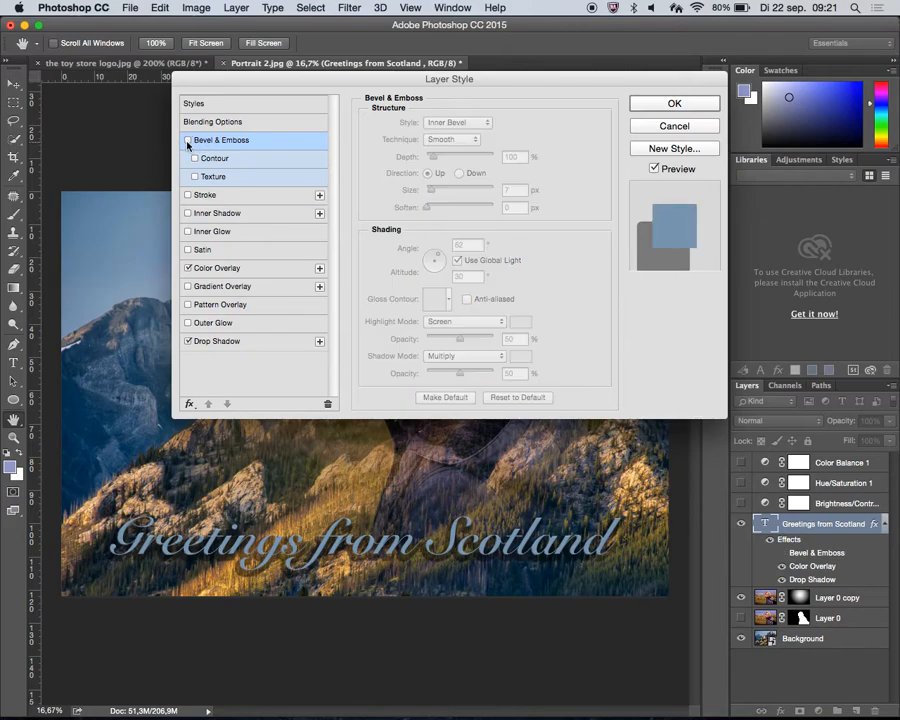
{"action": "left_click", "coordinate": [680, 105]}
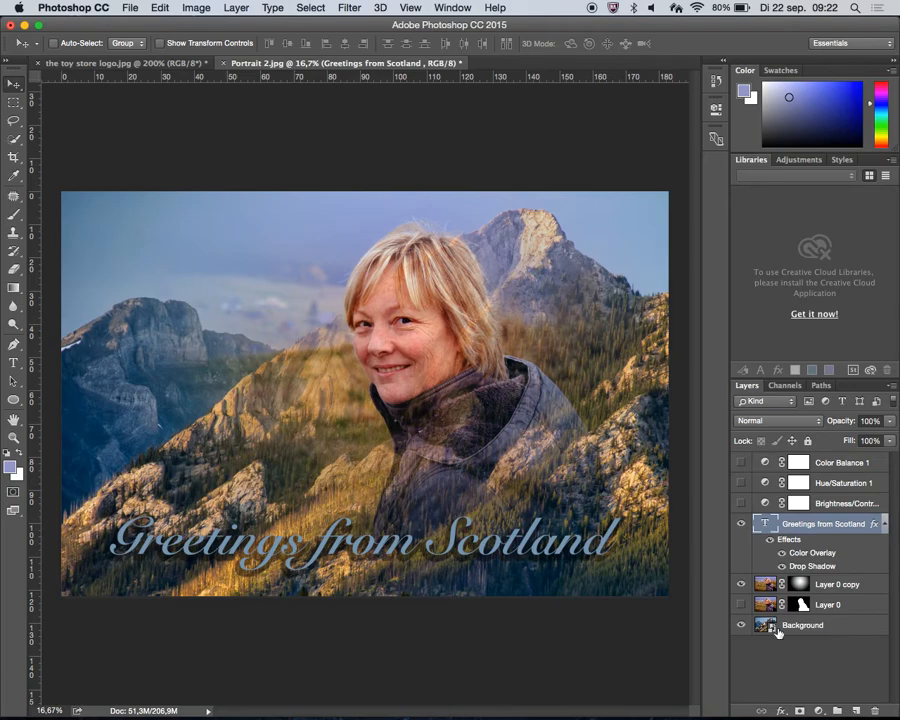
{"action": "left_click", "coordinate": [779, 708]}
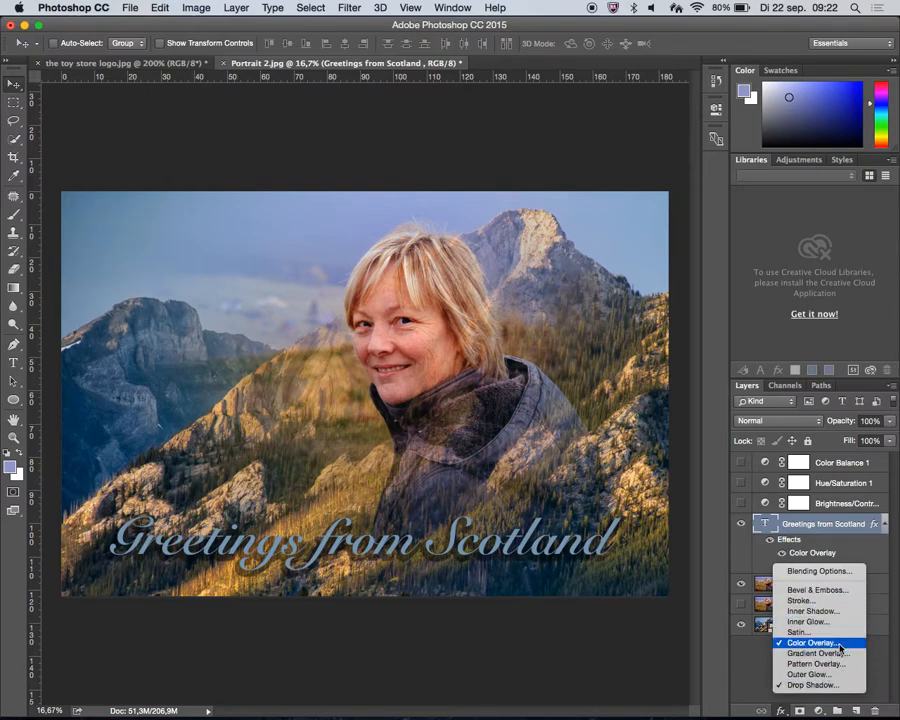
{"action": "left_click", "coordinate": [798, 708]}
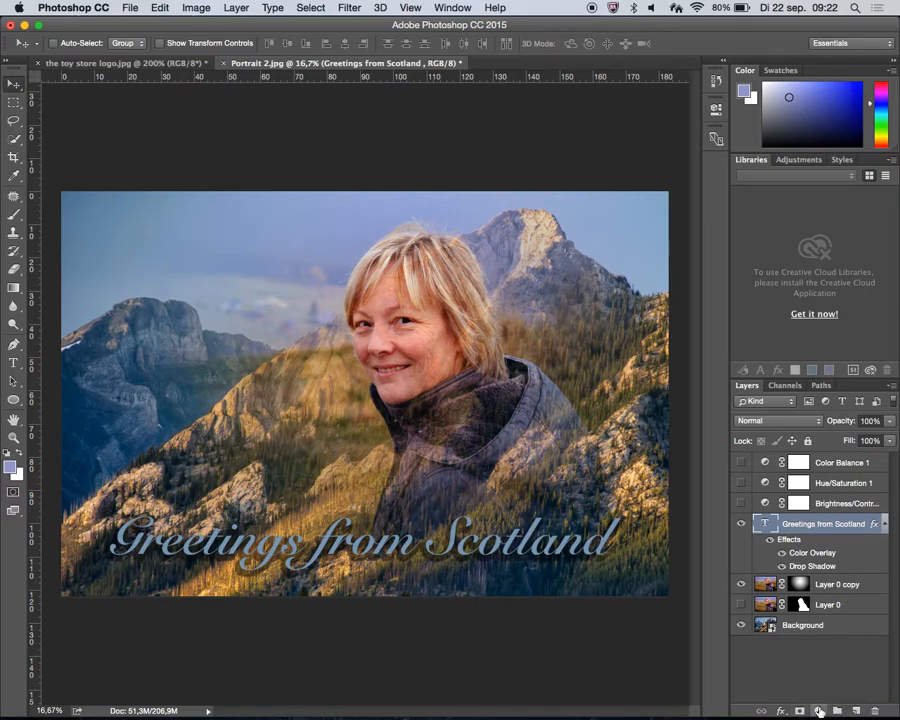
{"action": "left_click", "coordinate": [819, 711]}
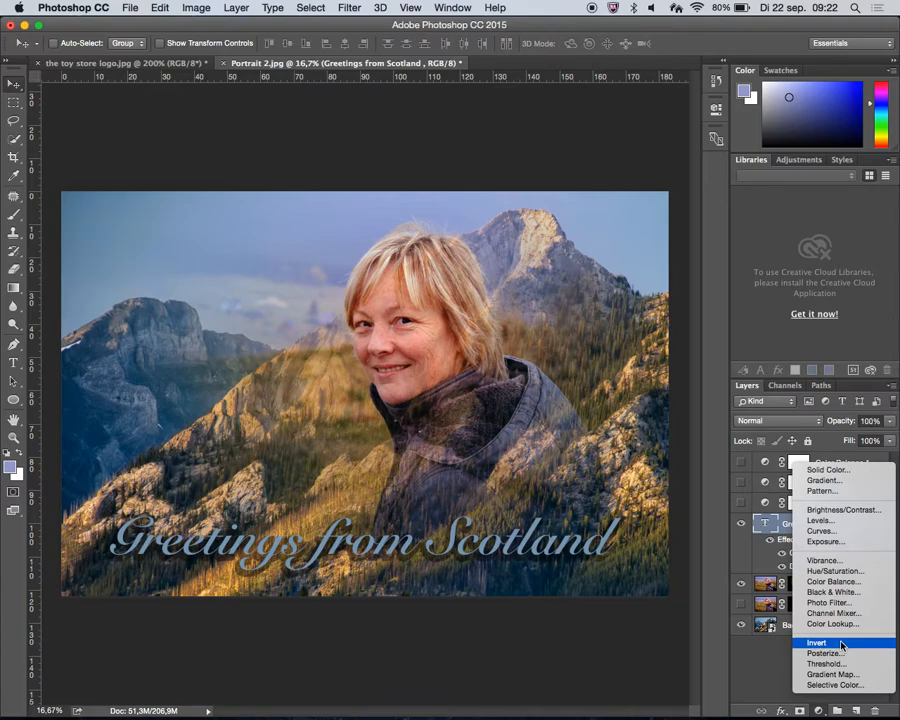
{"action": "left_click", "coordinate": [819, 713]}
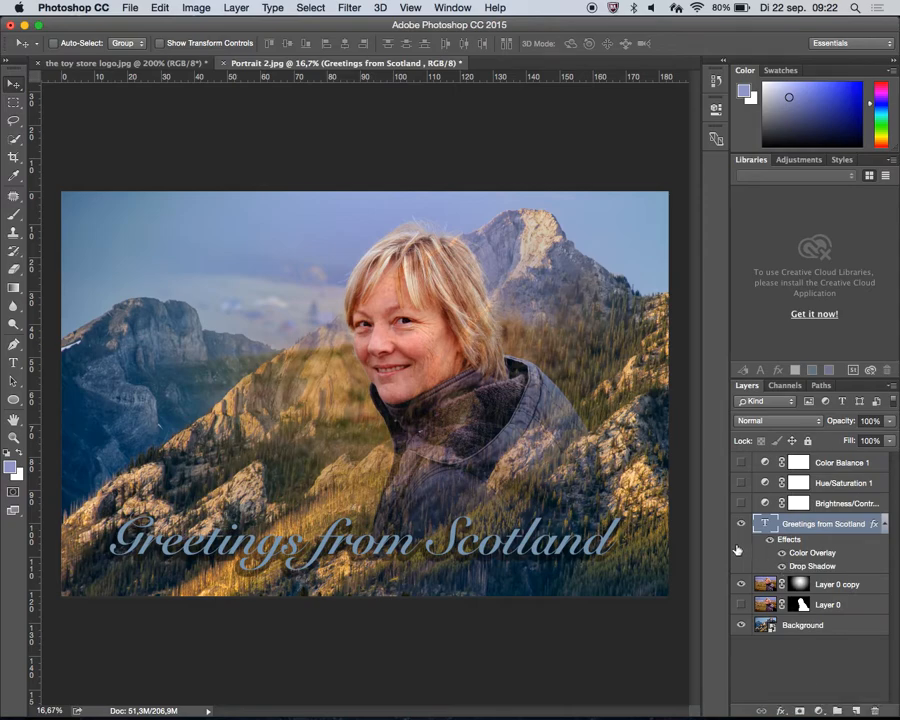
- Show the three adjustment layers and clip Color Balance, Hue/Saturation and Brightness/Contrast to the Greetings from Scotland layer
{"action": "left_click_drag", "start_coordinate": [741, 503], "coordinate": [741, 462]}
{"action": "double_click", "coordinate": [773, 463]}
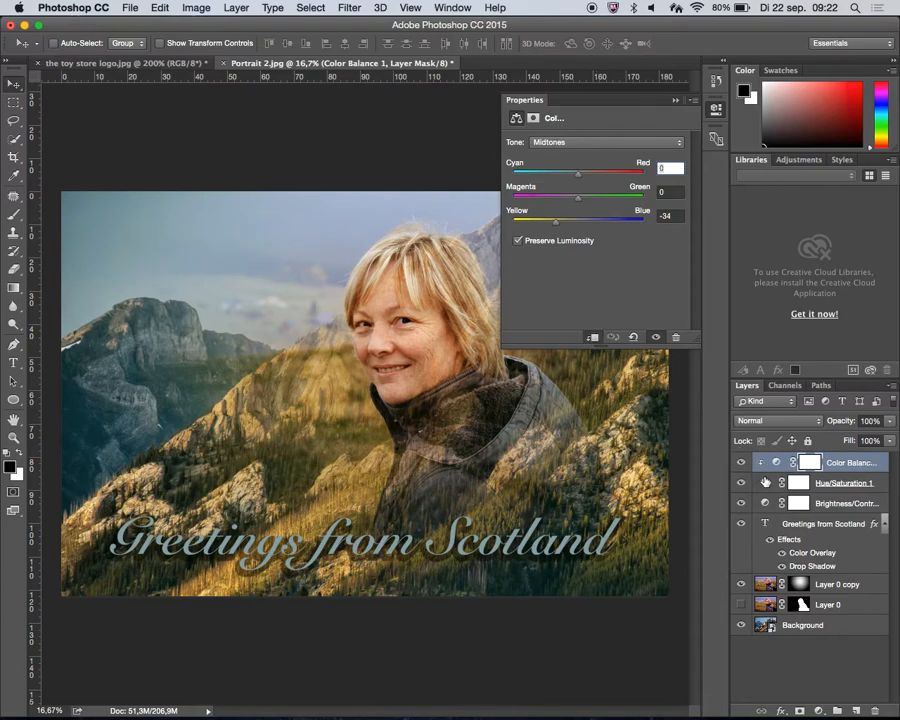
{"action": "left_click", "coordinate": [765, 483]}
{"action": "left_click", "coordinate": [593, 337]}
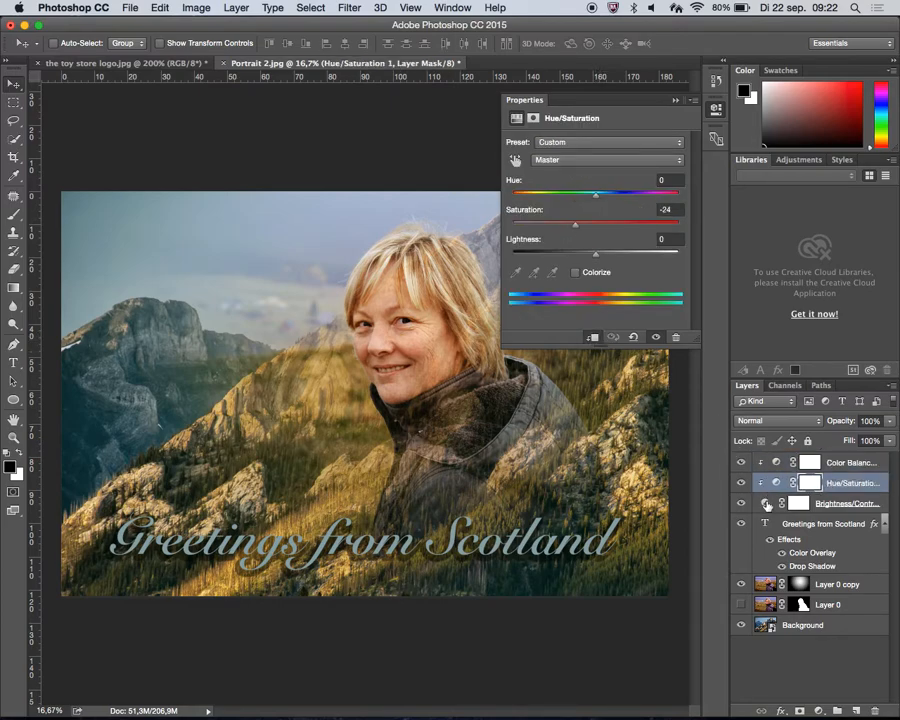
{"action": "key", "text": "alt+bracketleft"}
{"action": "left_click", "coordinate": [593, 337]}
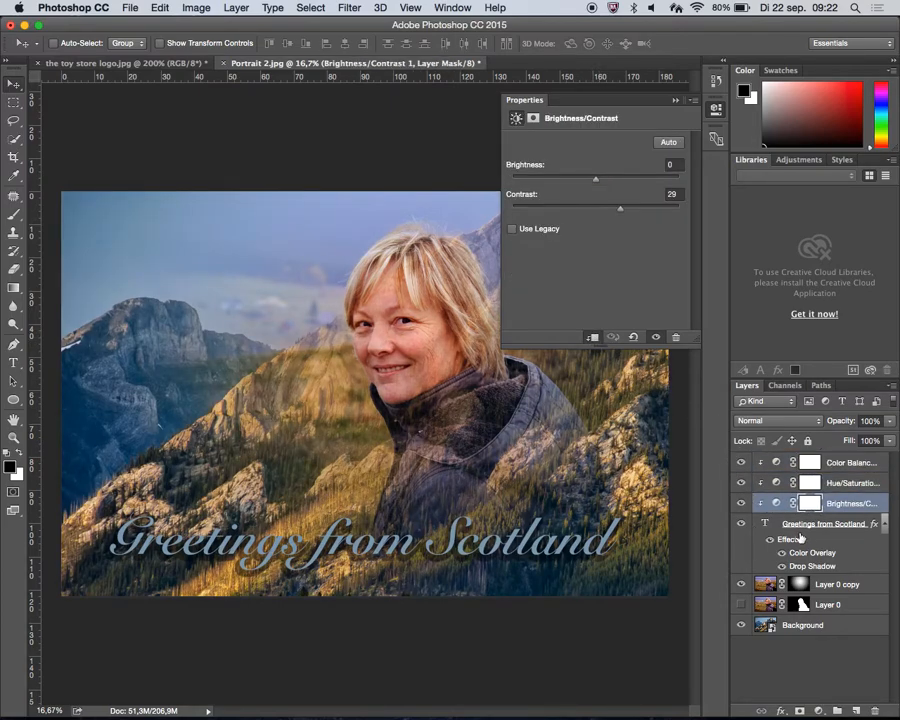
- Place the three adjustment layers beneath the greeting text and clip each of them to Layer 0 copy
{"action": "left_click_drag", "start_coordinate": [845, 503], "coordinate": [840, 456]}
{"action": "left_click", "coordinate": [763, 523]}
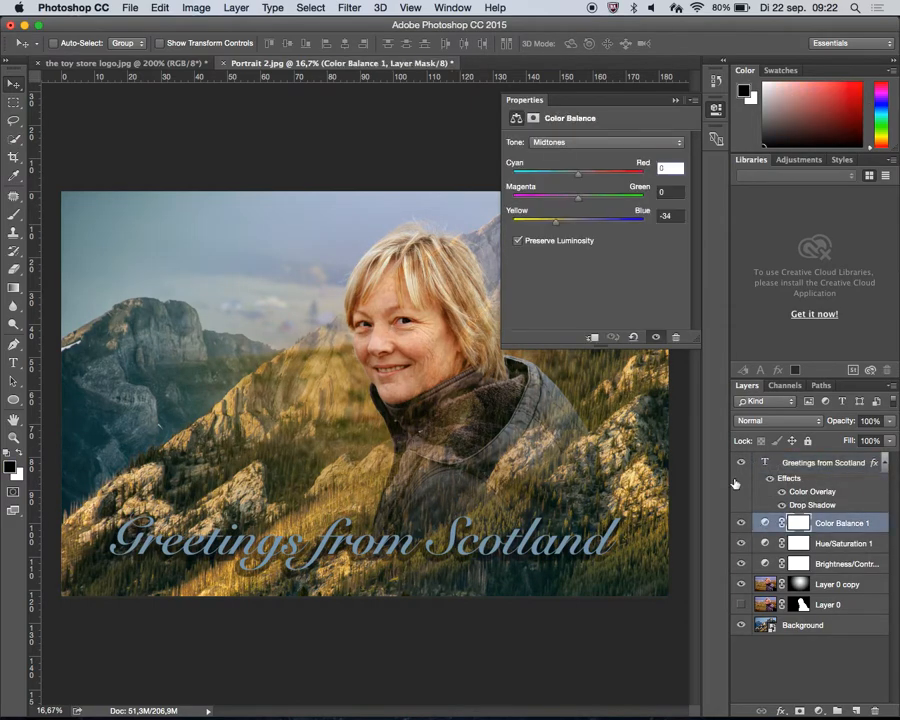
{"action": "left_click", "coordinate": [593, 337]}
{"action": "left_click", "coordinate": [770, 549]}
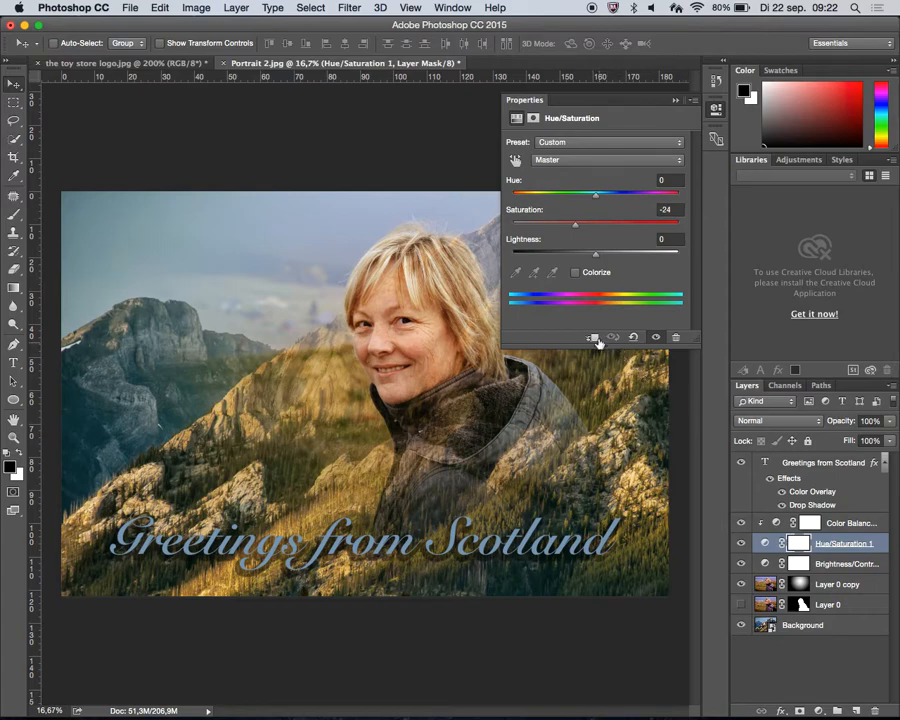
{"action": "left_click", "coordinate": [593, 337]}
{"action": "left_click", "coordinate": [768, 564]}
{"action": "left_click", "coordinate": [593, 337]}
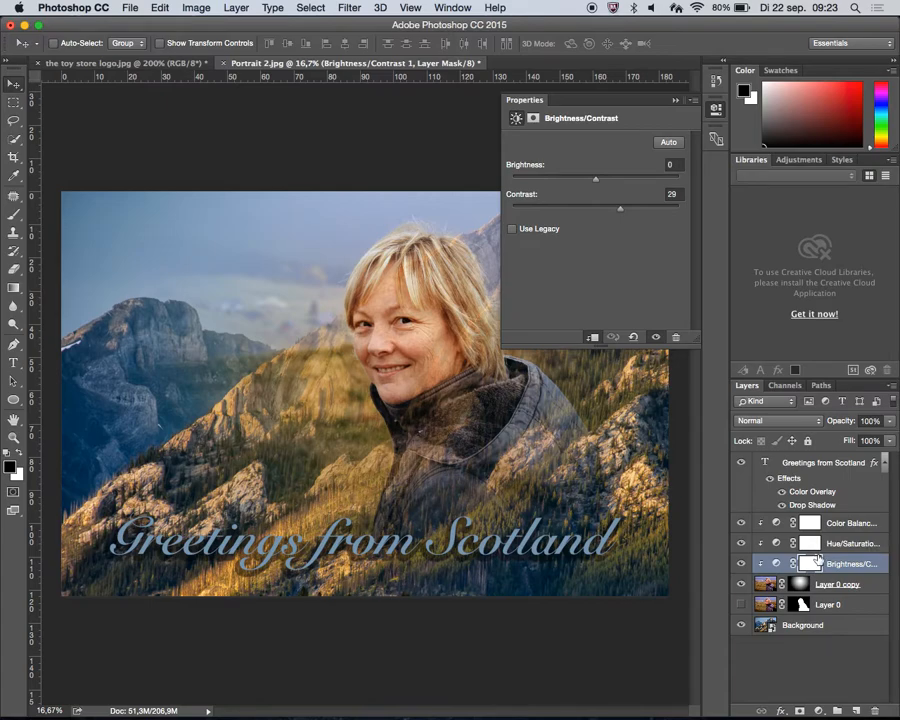
- Create a layer group and move Layer 0 copy with its three clipped adjustment layers into it, then collapse and expand it
{"action": "left_click", "coordinate": [837, 710]}
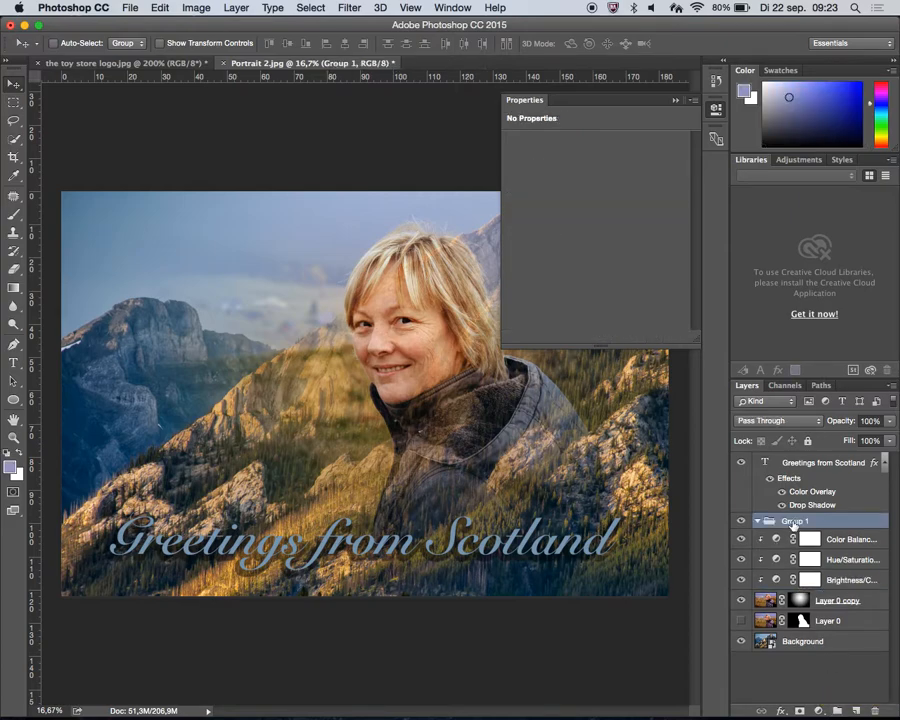
{"action": "left_click", "coordinate": [773, 602]}
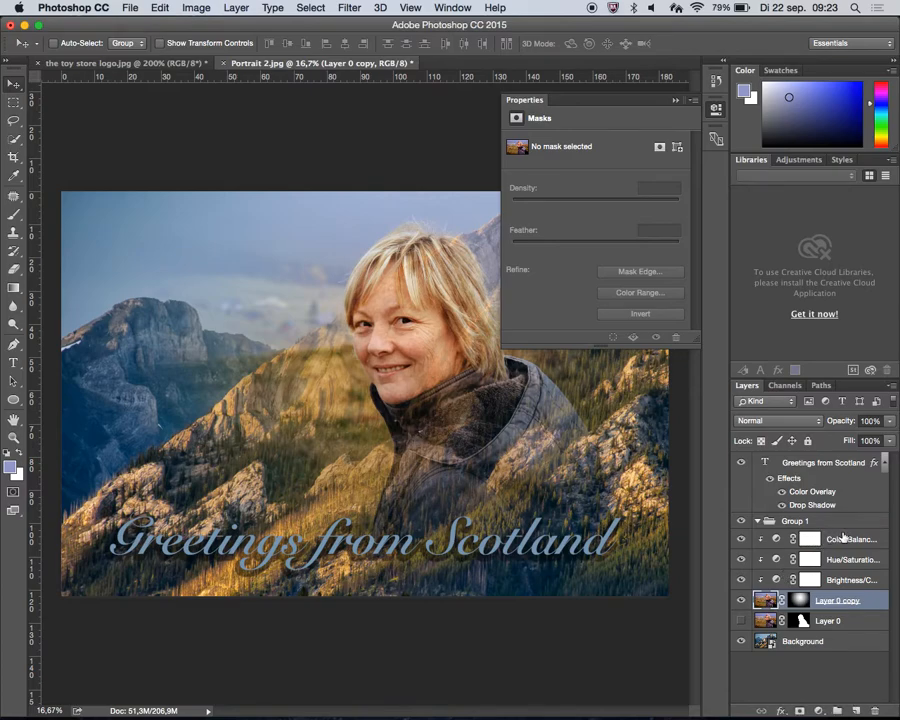
{"action": "left_click", "coordinate": [843, 539]}
{"action": "left_click", "coordinate": [855, 600], "text": "shift"}
{"action": "left_click_drag", "start_coordinate": [843, 539], "coordinate": [765, 524]}
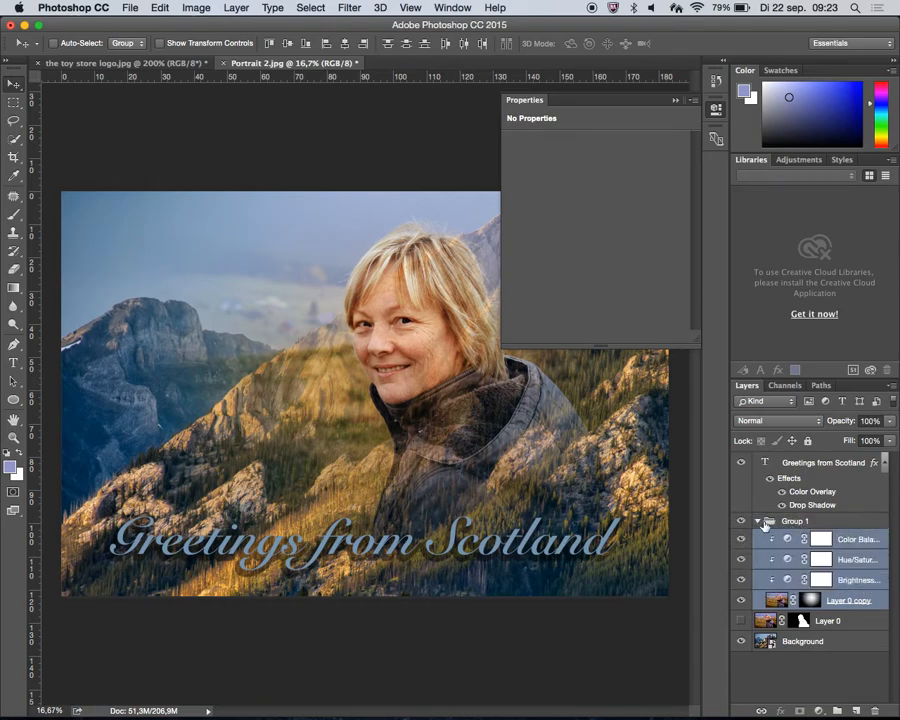
{"action": "left_click", "coordinate": [766, 523]}
{"action": "left_click", "coordinate": [757, 521]}
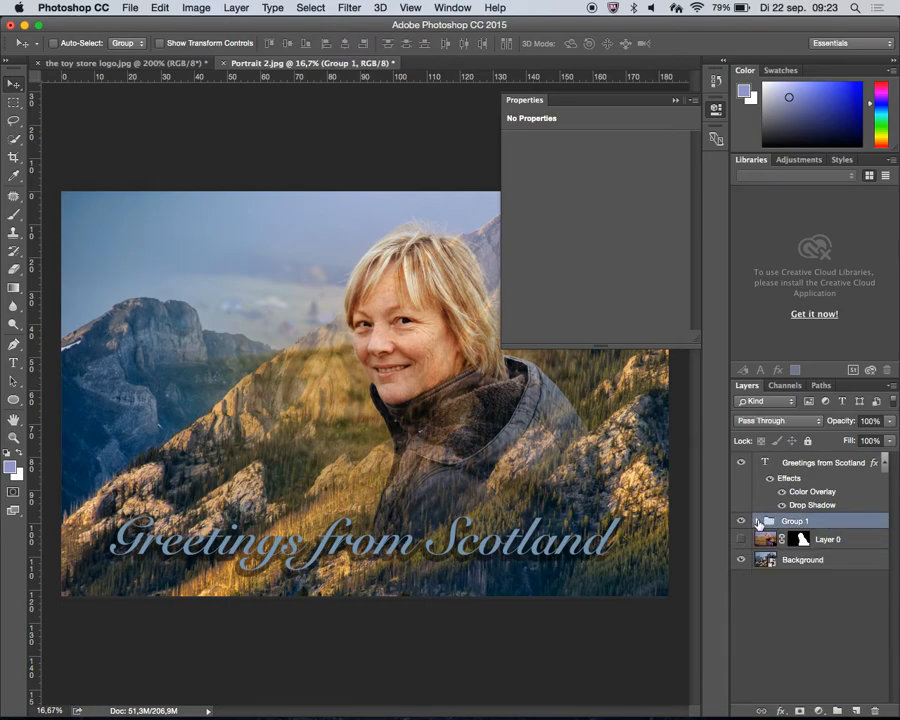
{"action": "left_click", "coordinate": [798, 580]}
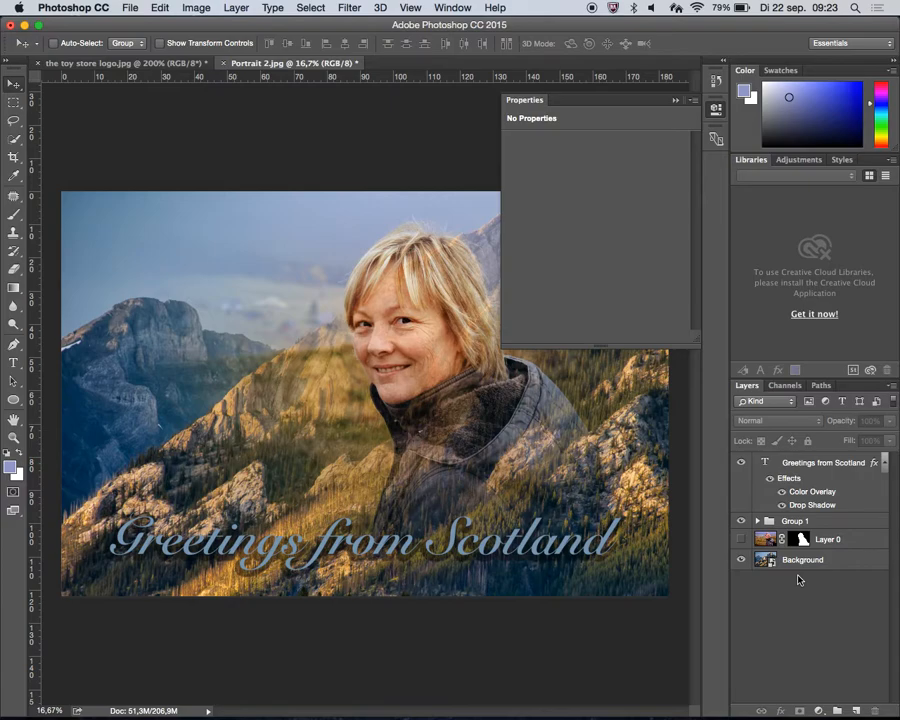
{"action": "left_click", "coordinate": [758, 521]}
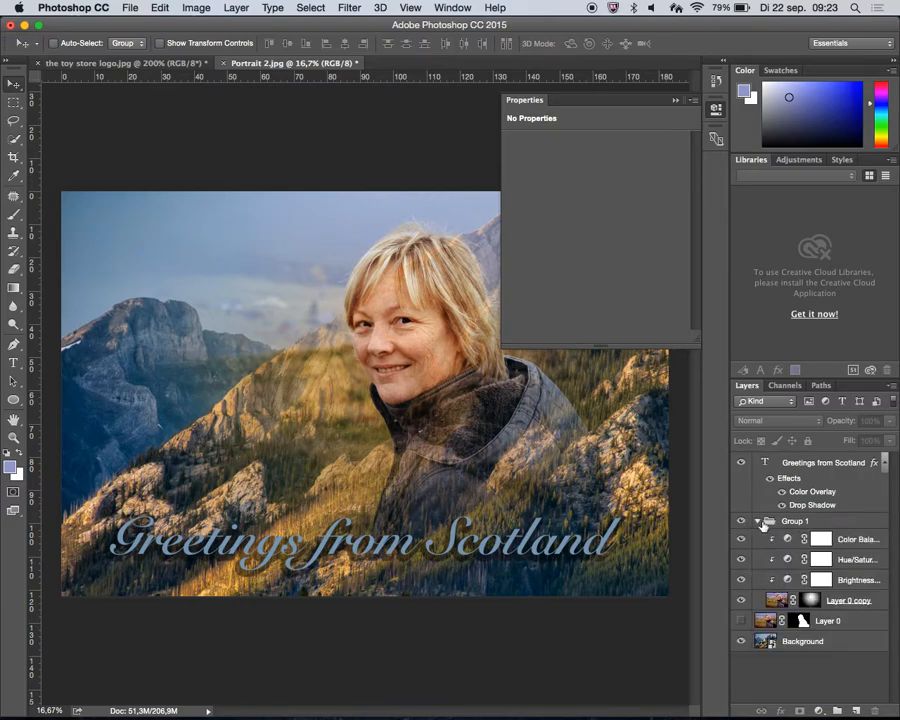
- Filter the layer list by pixel, adjustment and type layers in turn, clearing each filter again
{"action": "left_click", "coordinate": [815, 406]}
{"action": "left_click", "coordinate": [812, 408]}
{"action": "left_click", "coordinate": [825, 402]}
{"action": "left_click", "coordinate": [826, 403]}
{"action": "left_click", "coordinate": [844, 402]}
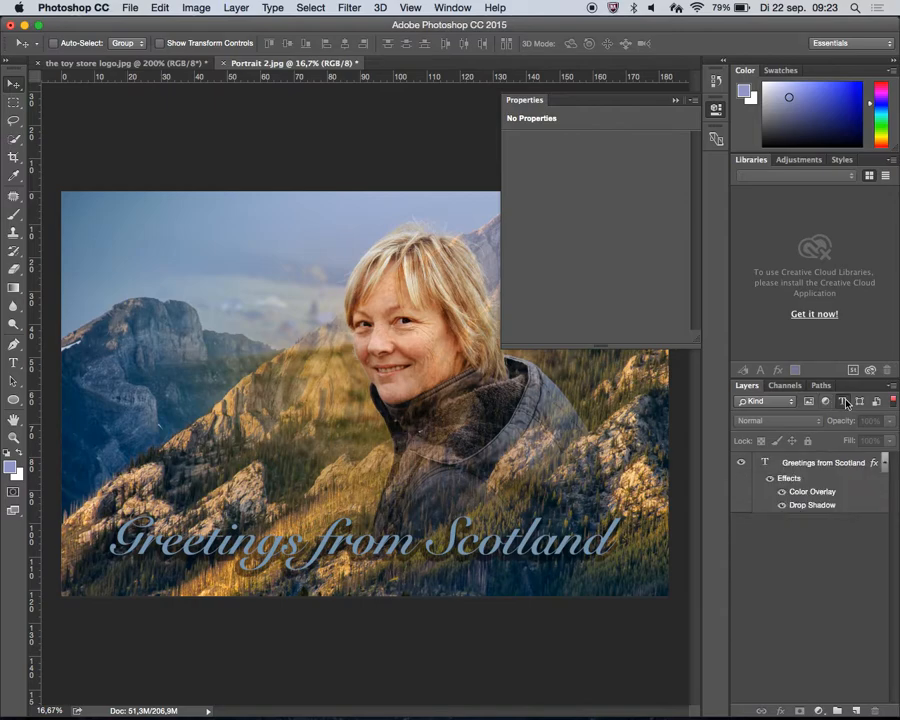
{"action": "left_click", "coordinate": [845, 402]}
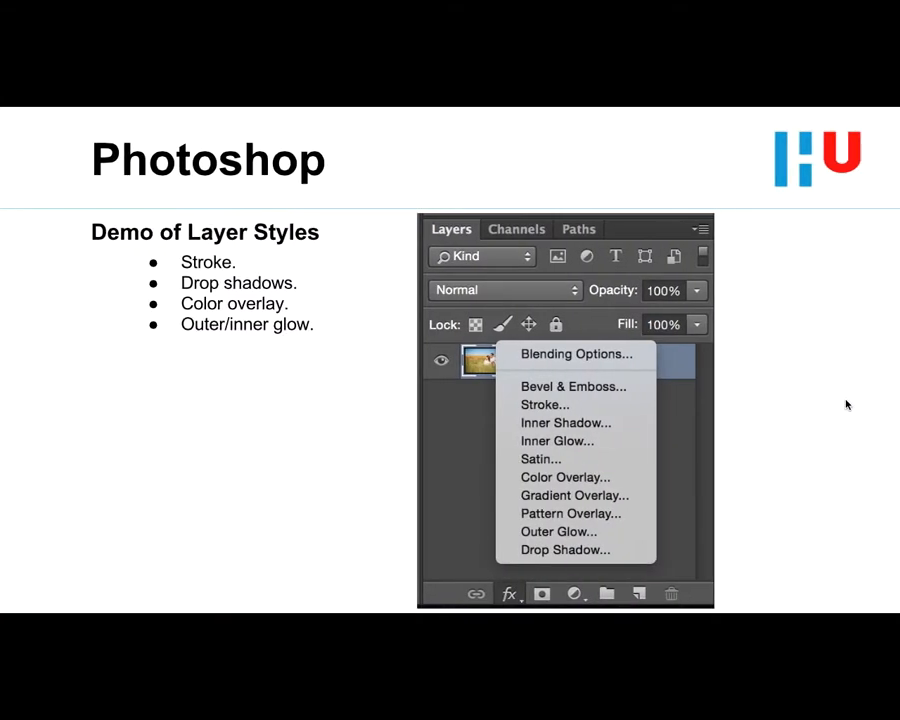
{"action": "key", "text": "Right"}
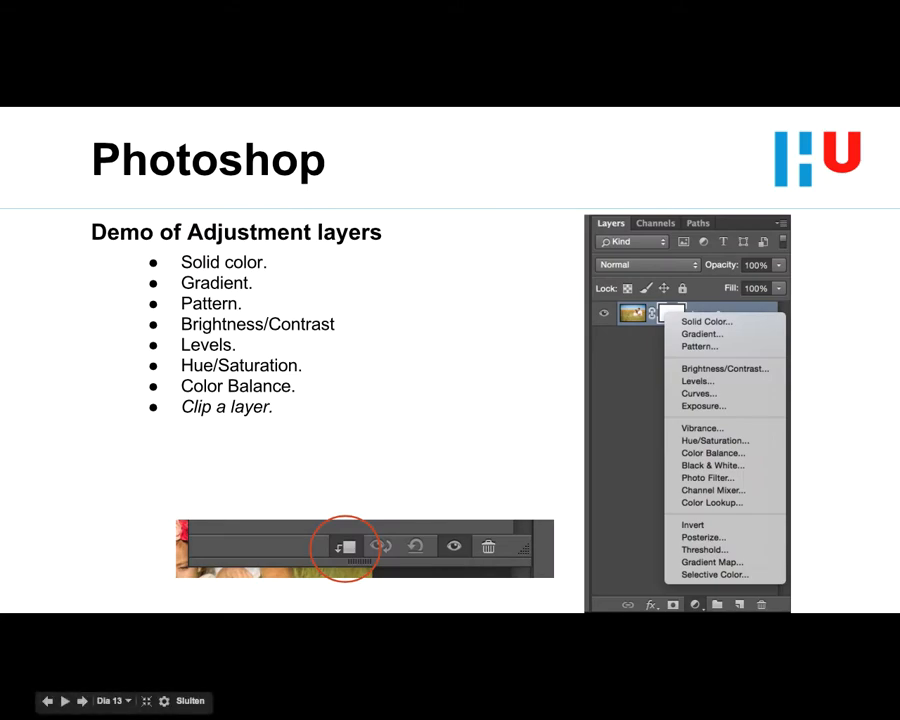
{"action": "key", "text": "Right"}
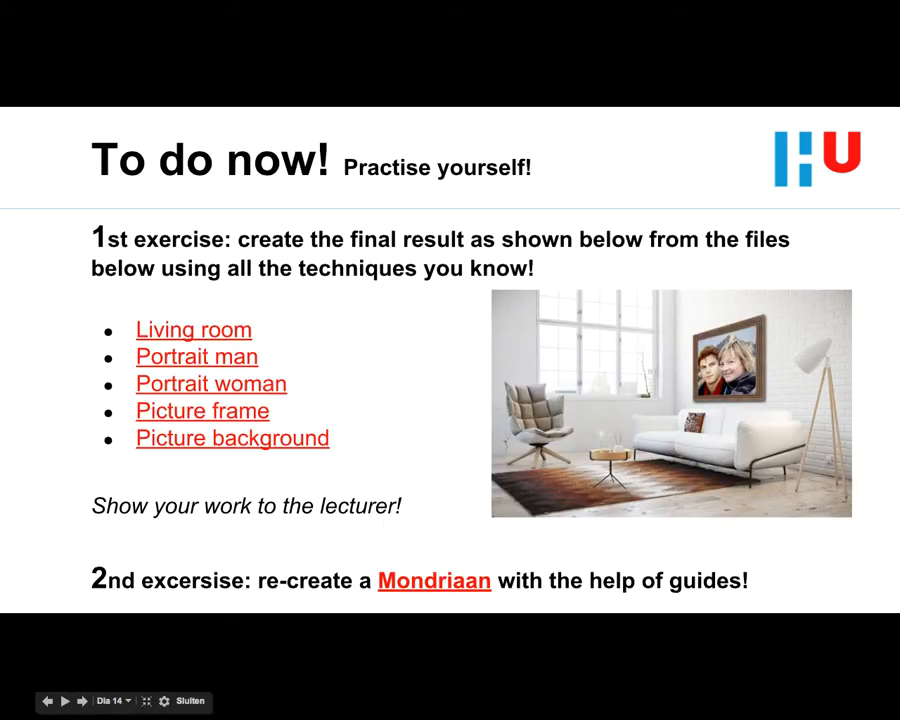